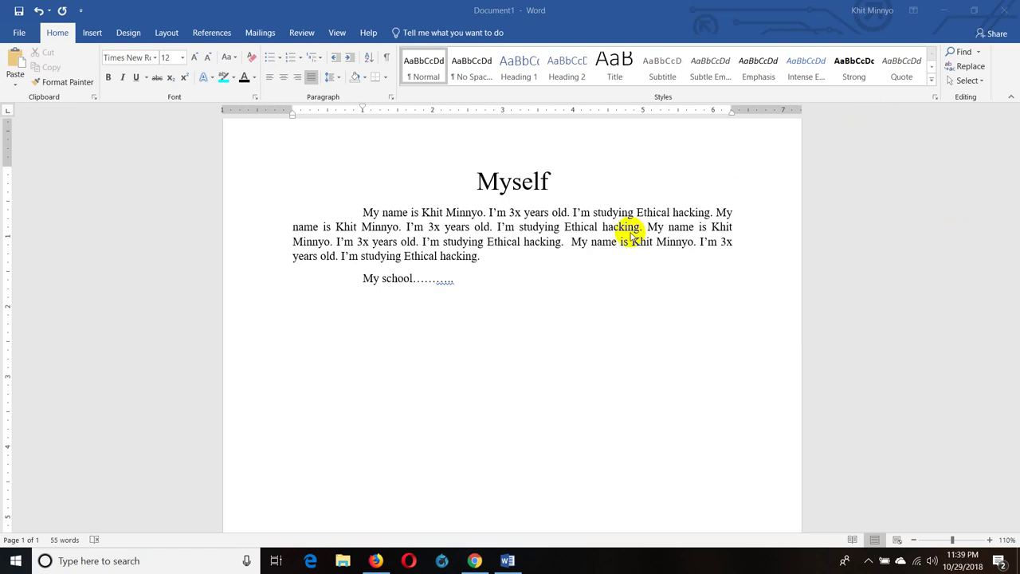
Select the first self-introduction paragraph under 'Myself' and copy it, using both Copy and the right-click menu
scroll(476, 254, up, 1)
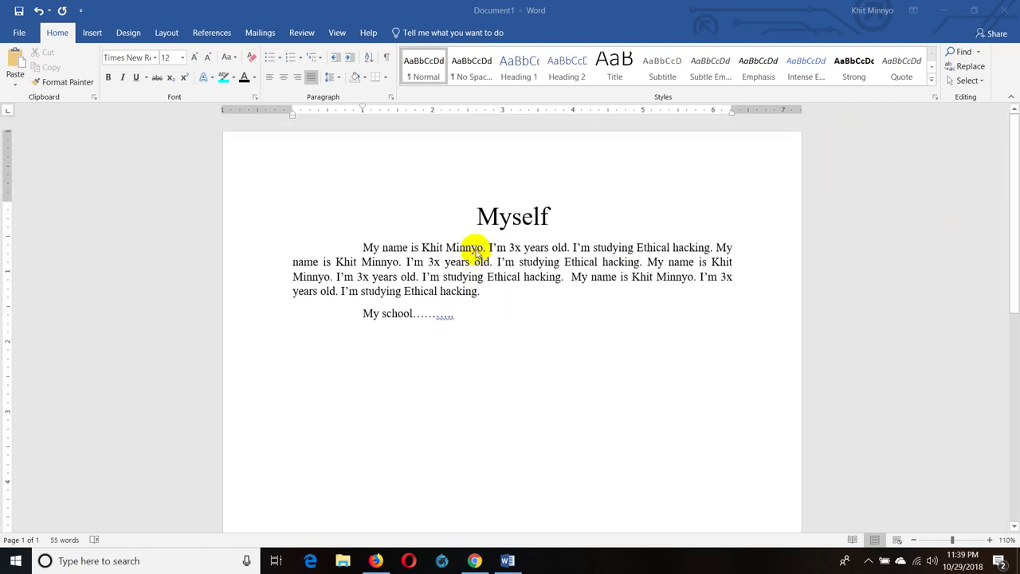
scroll(476, 252, down, 1)
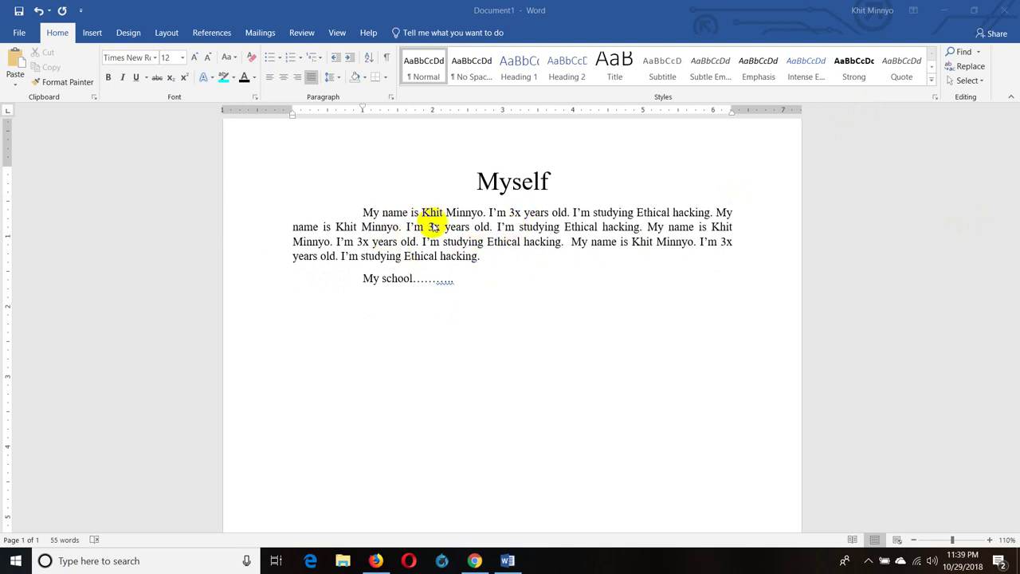
double_click(368, 212)
drag(368, 212, 479, 254)
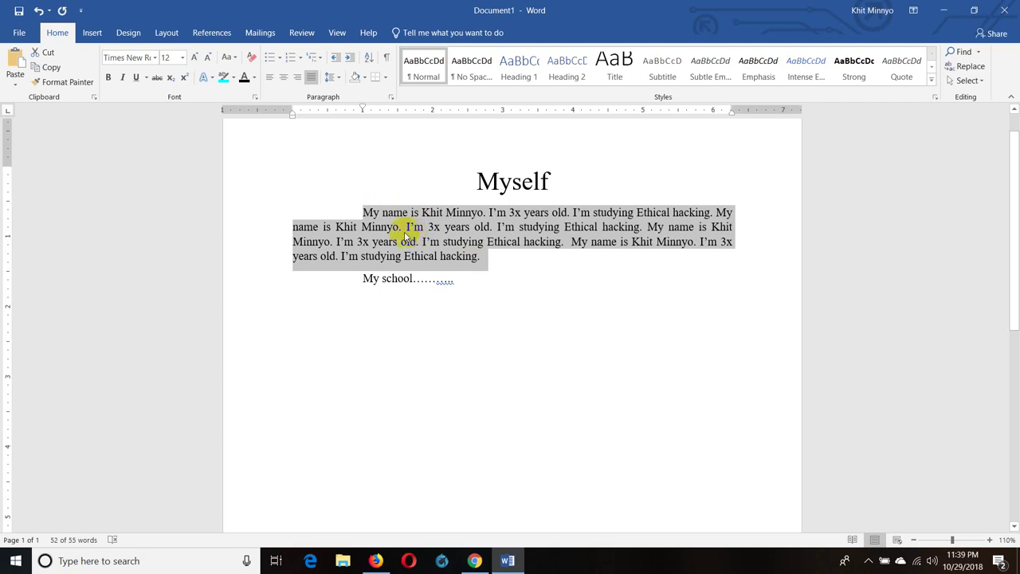
click(54, 71)
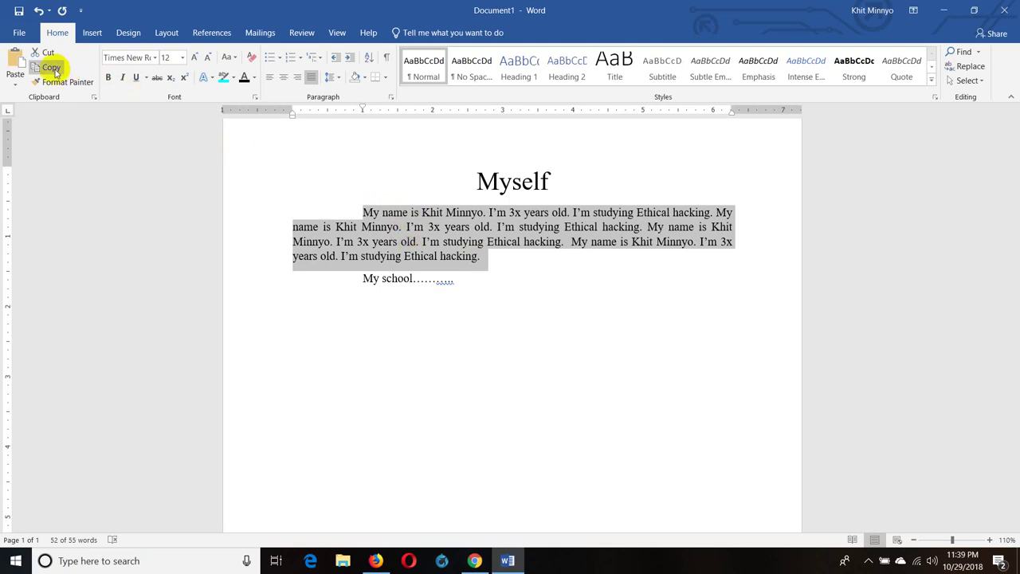
right_click(381, 255)
click(419, 278)
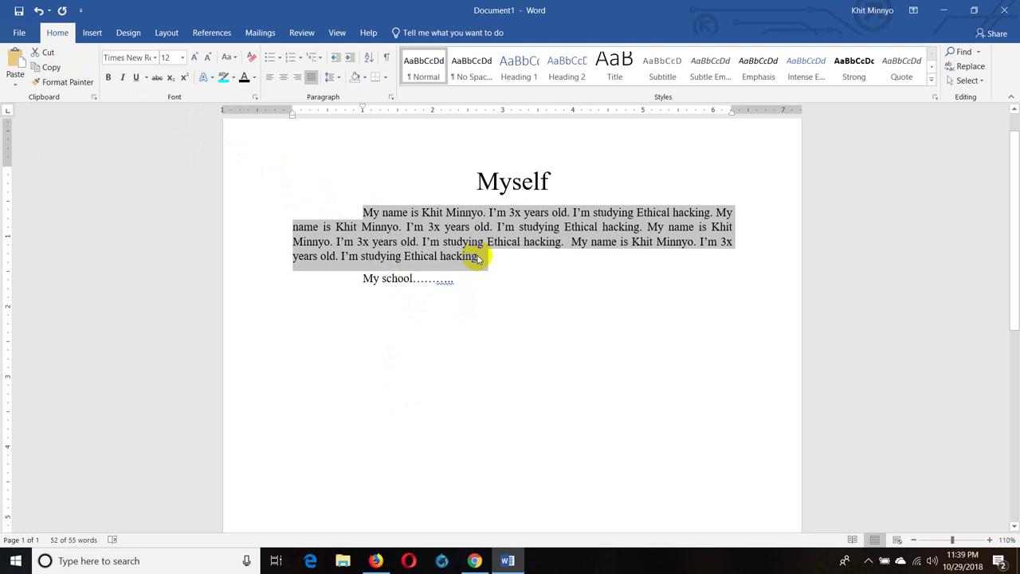
On a new line below 'My school……', paste three copies of the paragraph, one with Keep Source Formatting
click(496, 286)
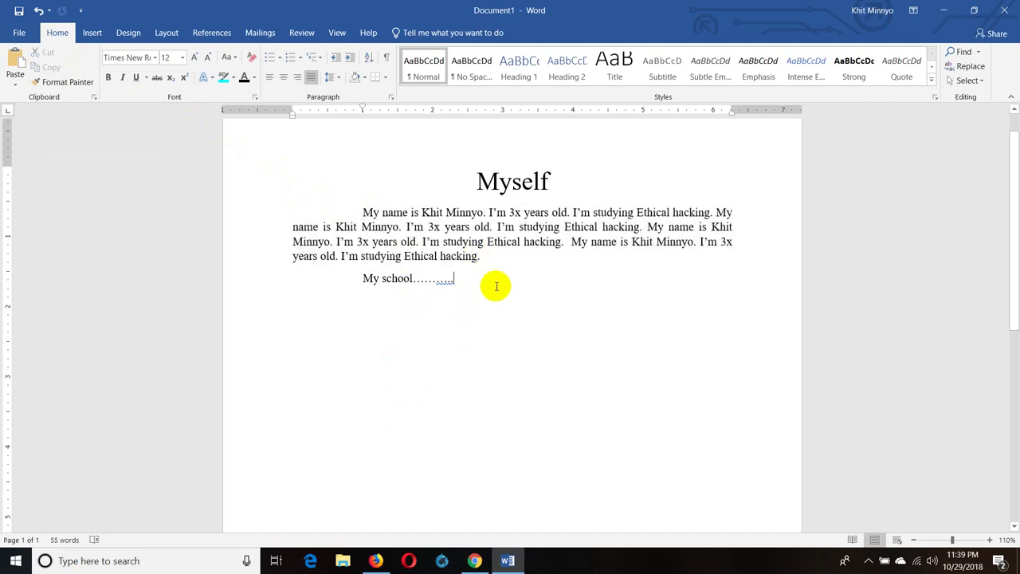
key(Return)
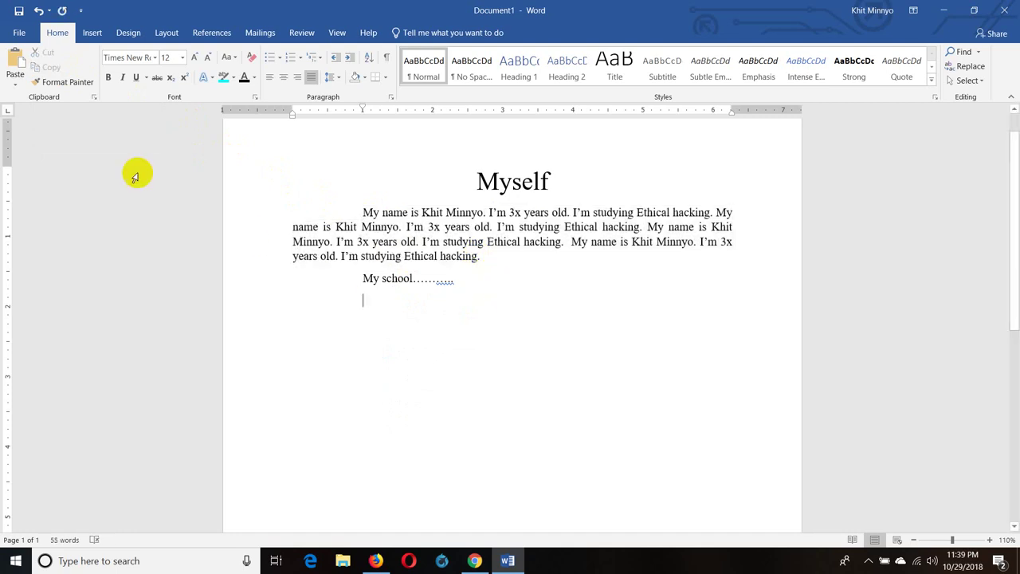
click(19, 61)
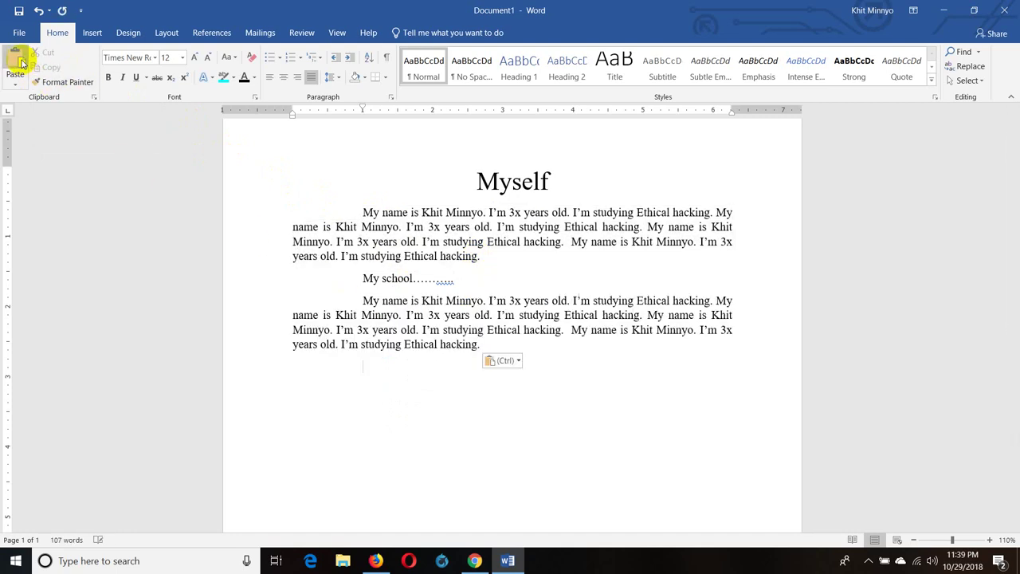
right_click(368, 373)
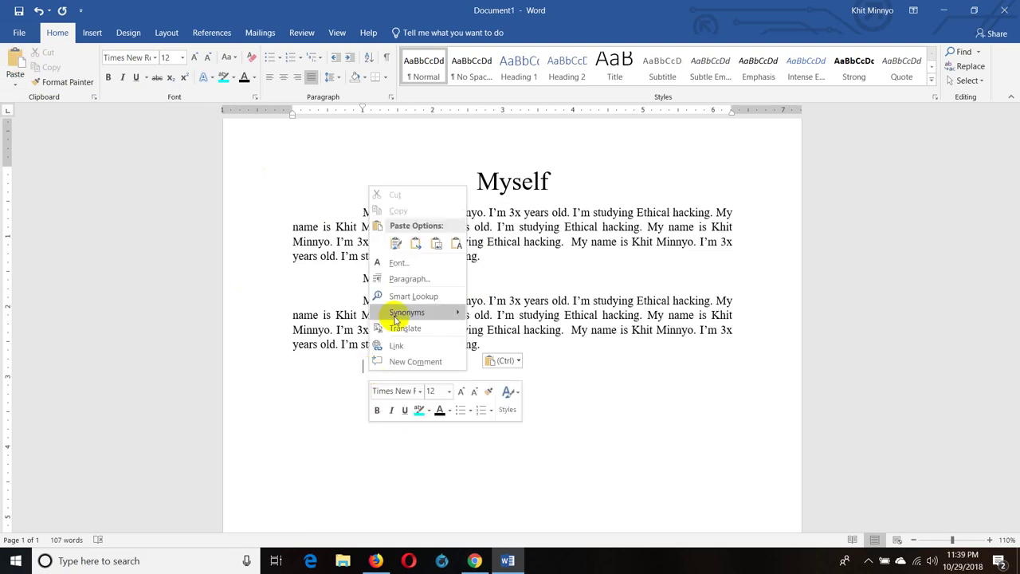
click(396, 242)
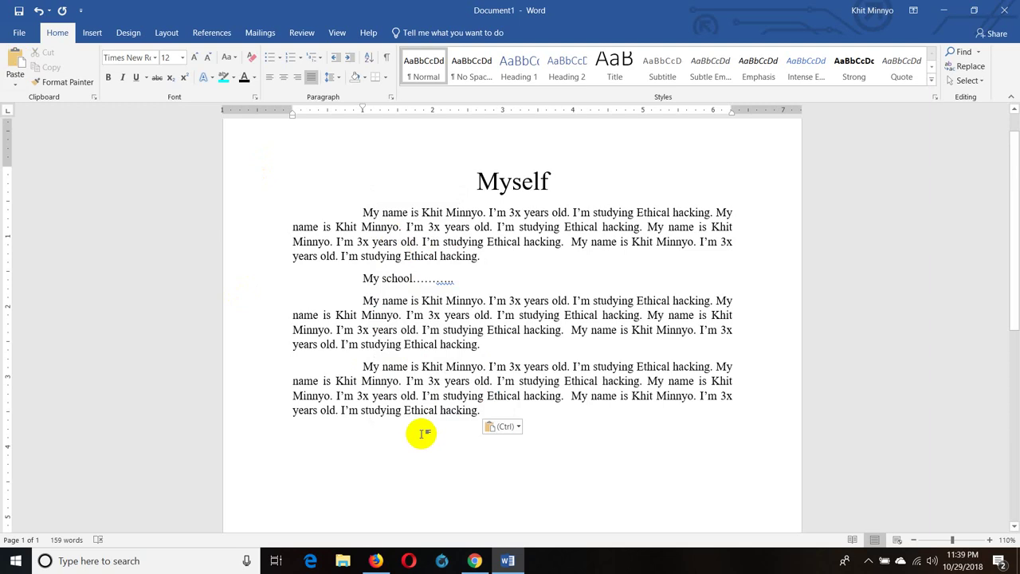
key(ctrl+v)
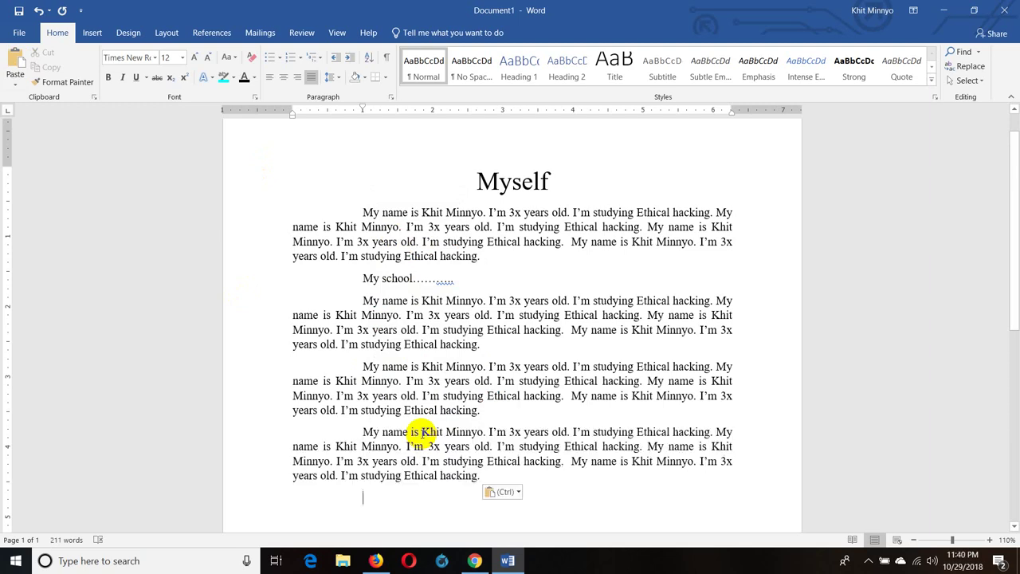
Type a closing line reading 'Ctrl + V' after the third pasted copy
text(Ctrl + V)
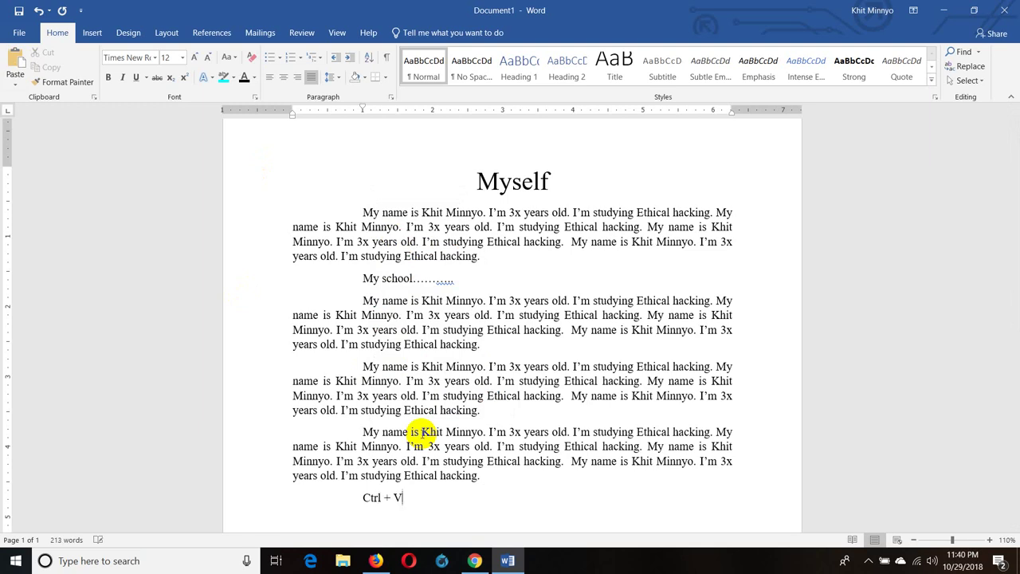
scroll(431, 434, down, 2)
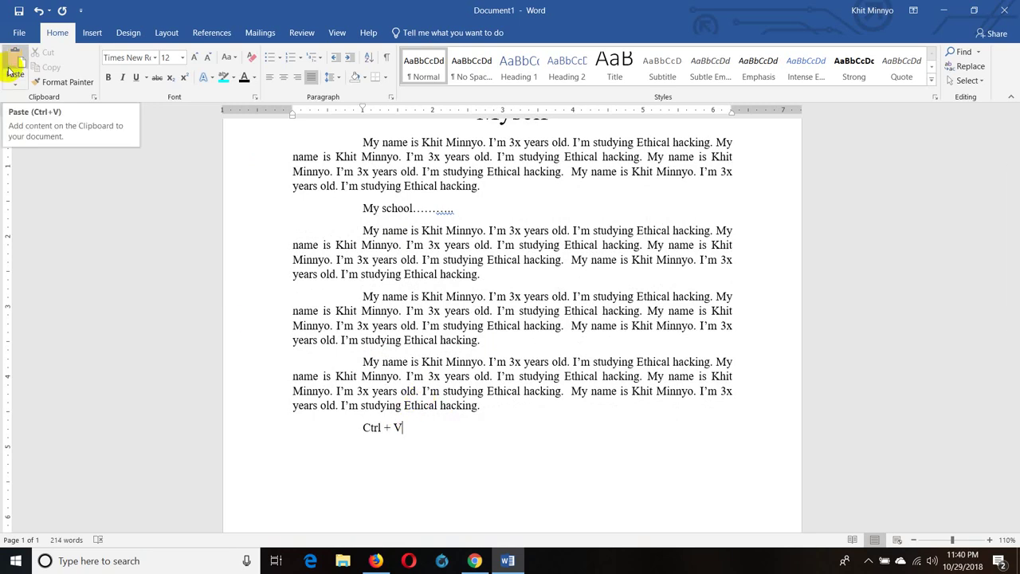
scroll(526, 348, up, 2)
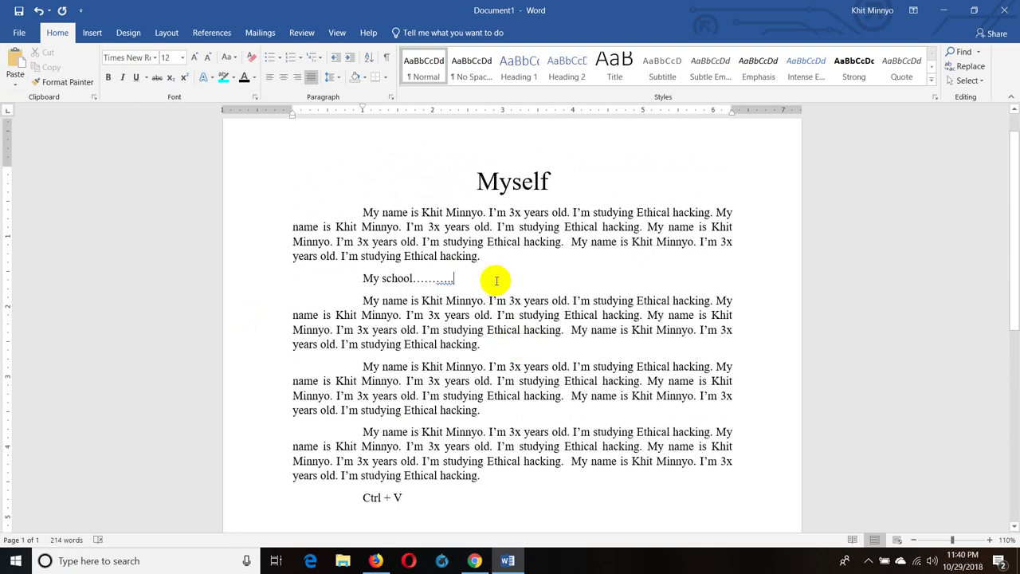
scroll(496, 281, down, 1)
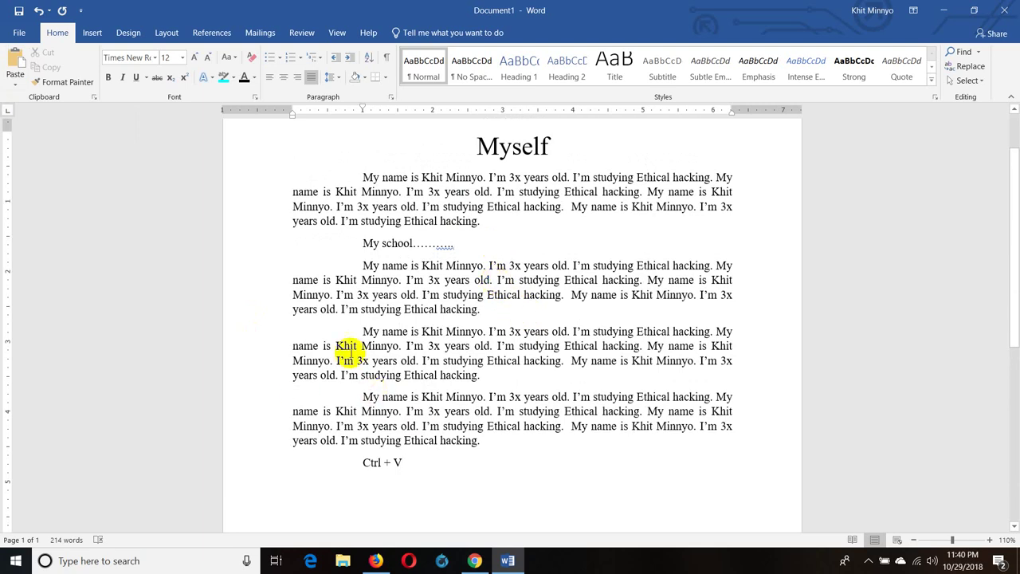
scroll(455, 258, up, 1)
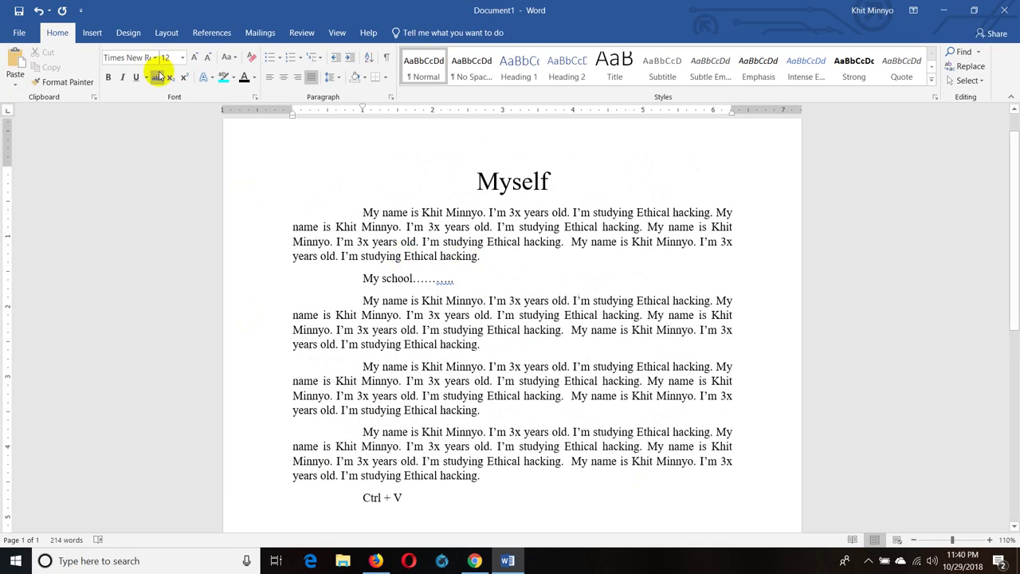
Set the last pasted paragraph to 48 pt in the _U4 DagonMyoThit font
click(478, 278)
scroll(430, 368, down, 2)
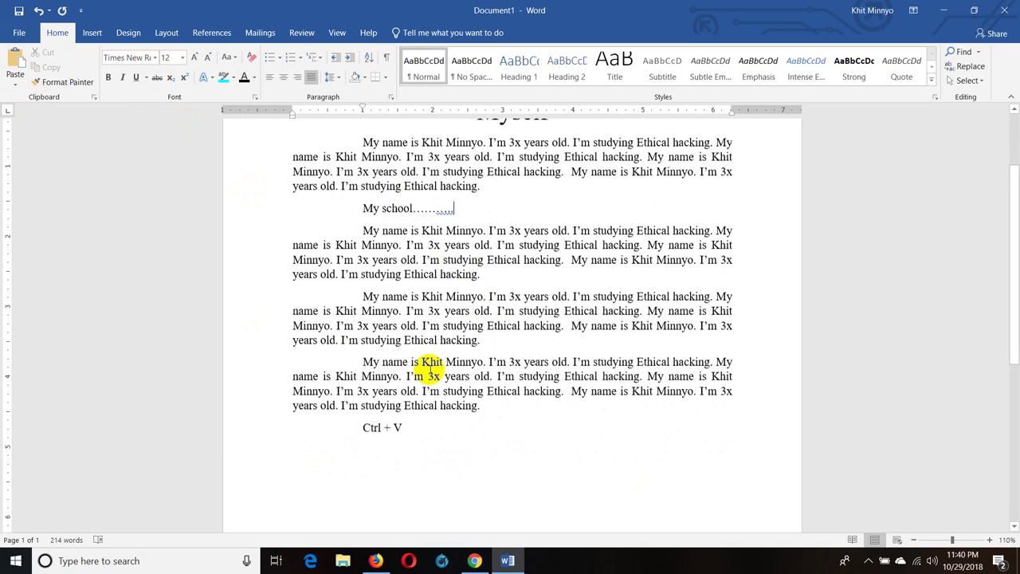
drag(363, 362, 477, 405)
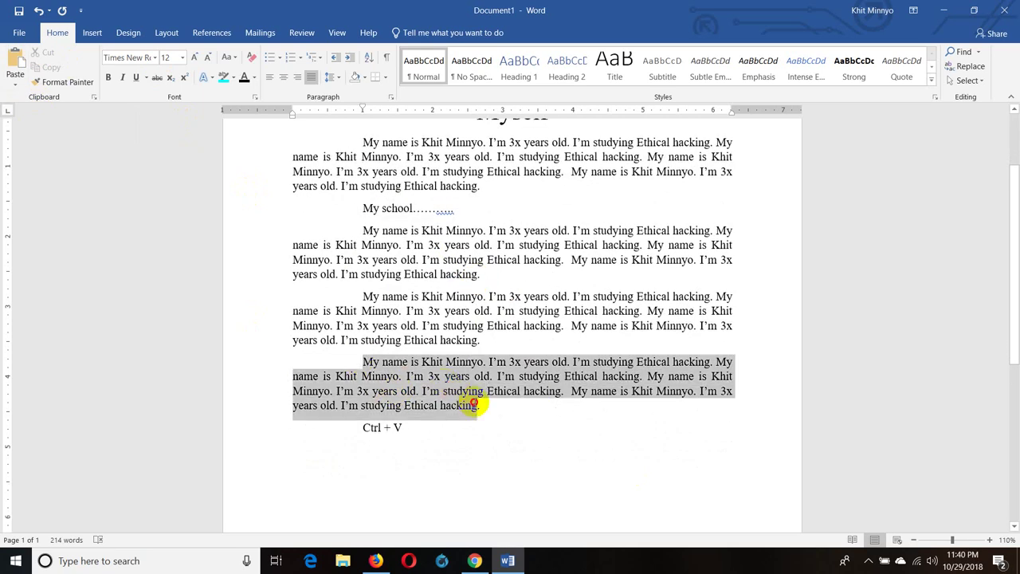
click(183, 59)
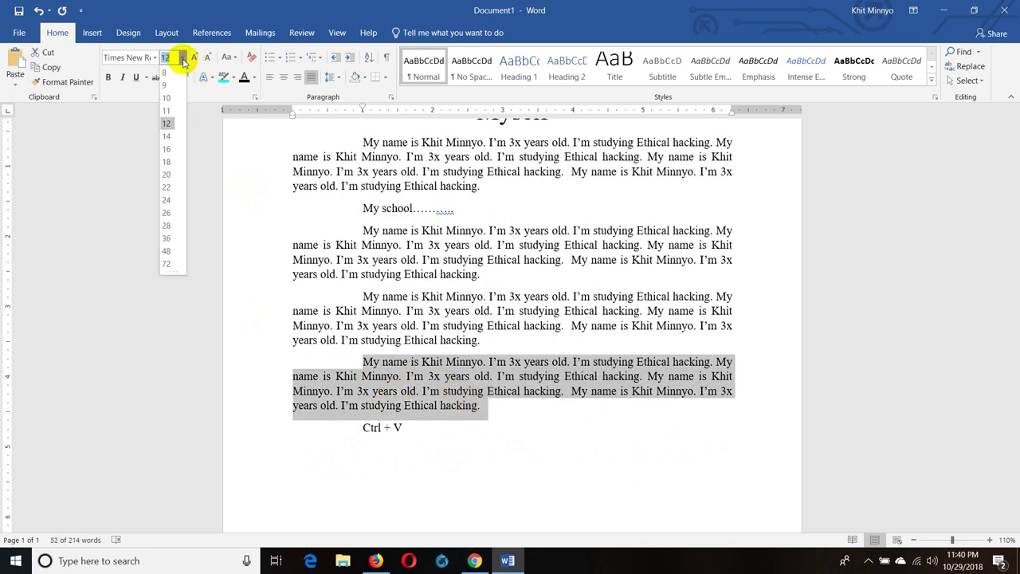
click(167, 251)
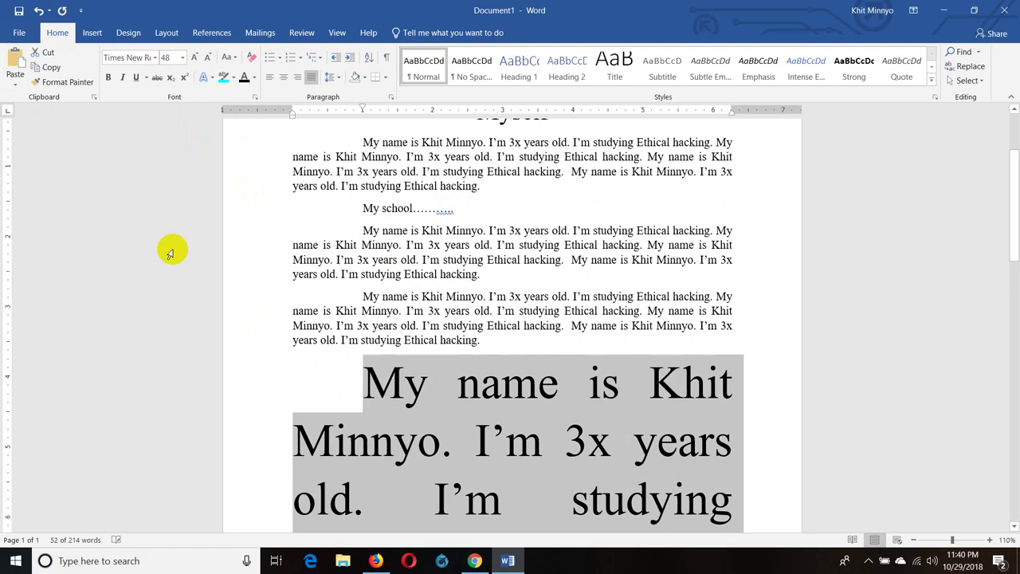
click(155, 57)
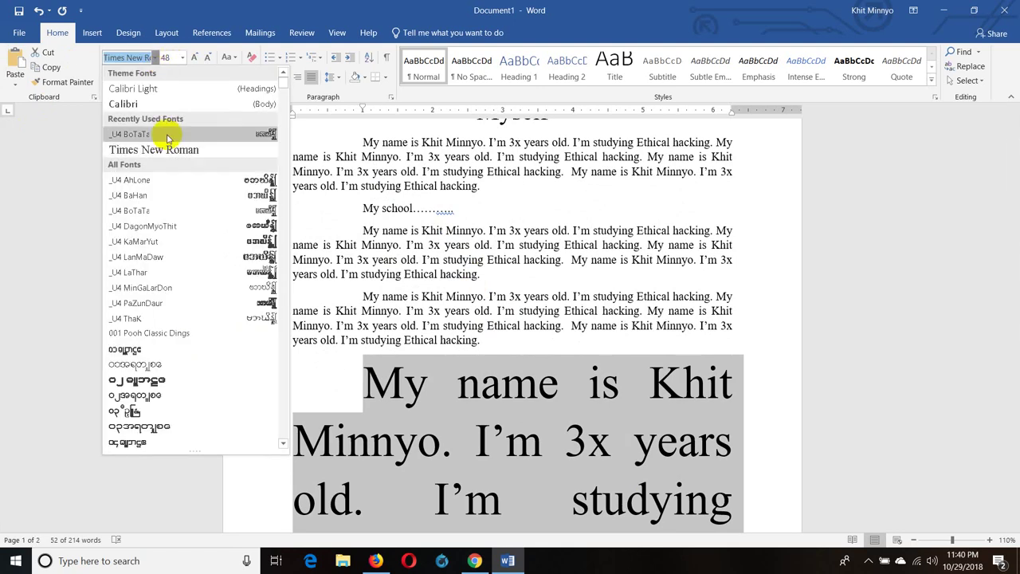
click(180, 226)
Deselect and scroll through the large Myanmar text as it flows onto the second page
scroll(470, 295, down, 5)
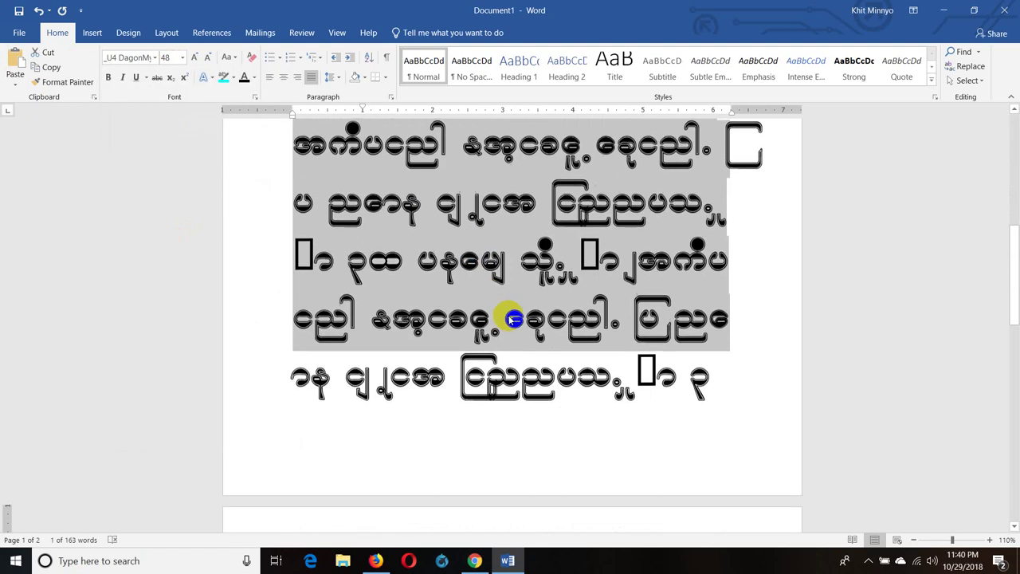
click(562, 408)
scroll(562, 403, down, 10)
key(ctrl+v)
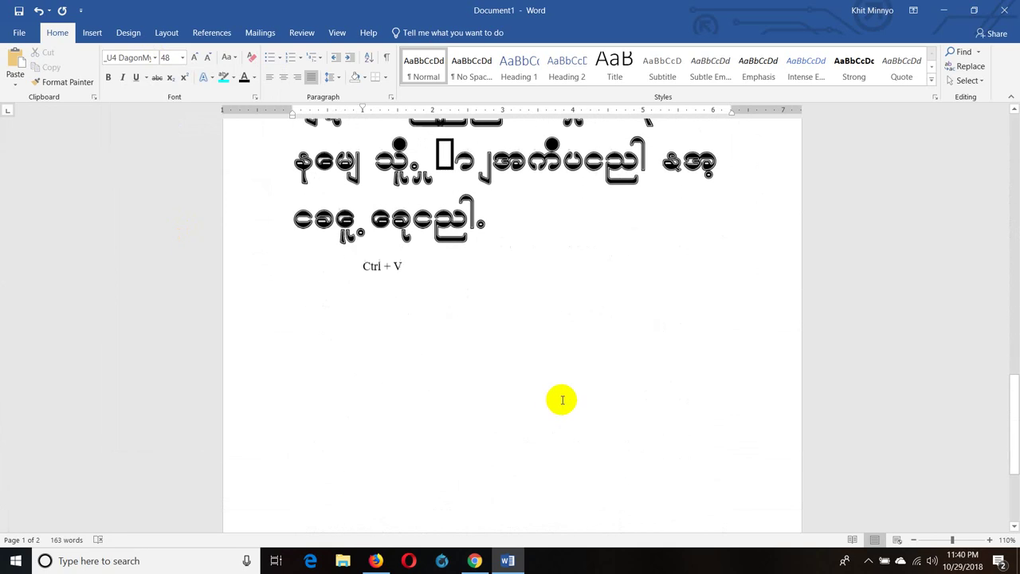
scroll(562, 400, down, 6)
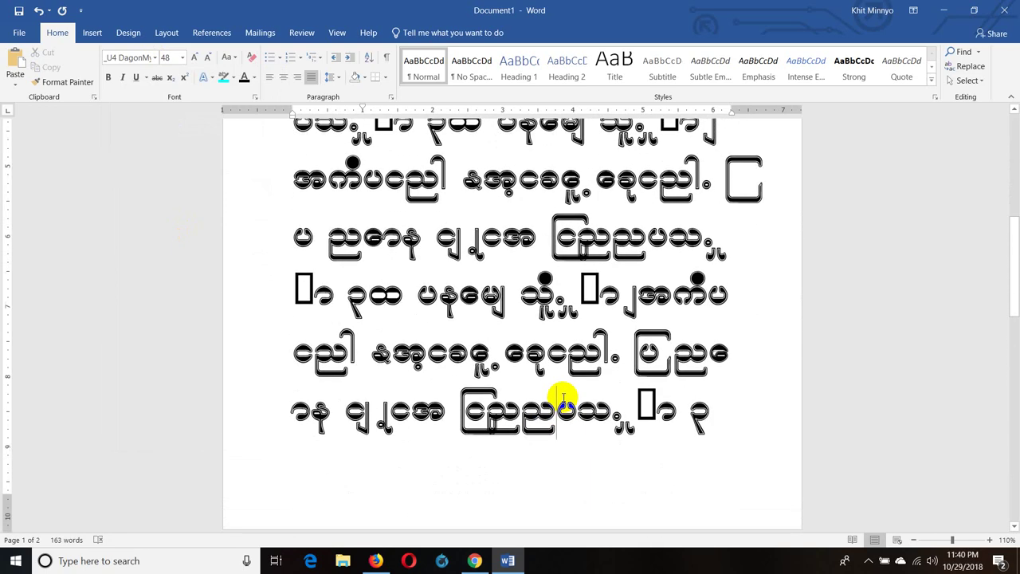
scroll(561, 399, up, 5)
scroll(562, 391, up, 3)
scroll(562, 401, down, 3)
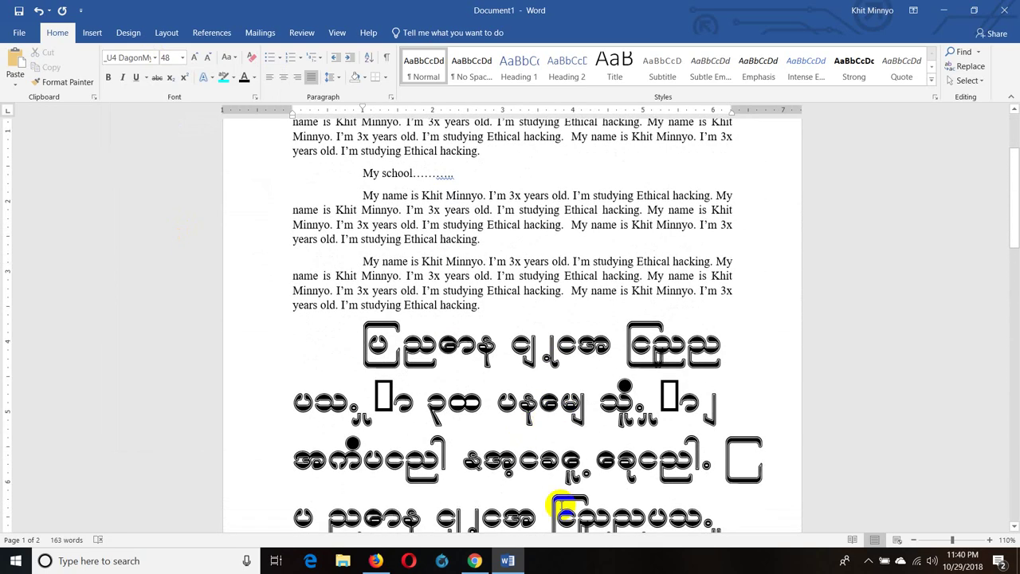
scroll(453, 382, down, 8)
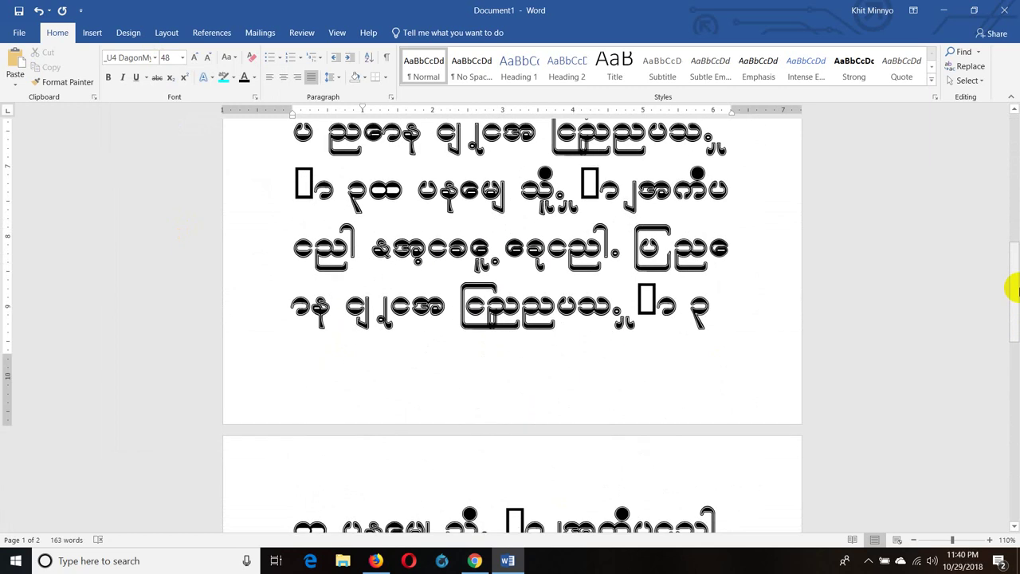
drag(1015, 291, 1013, 200)
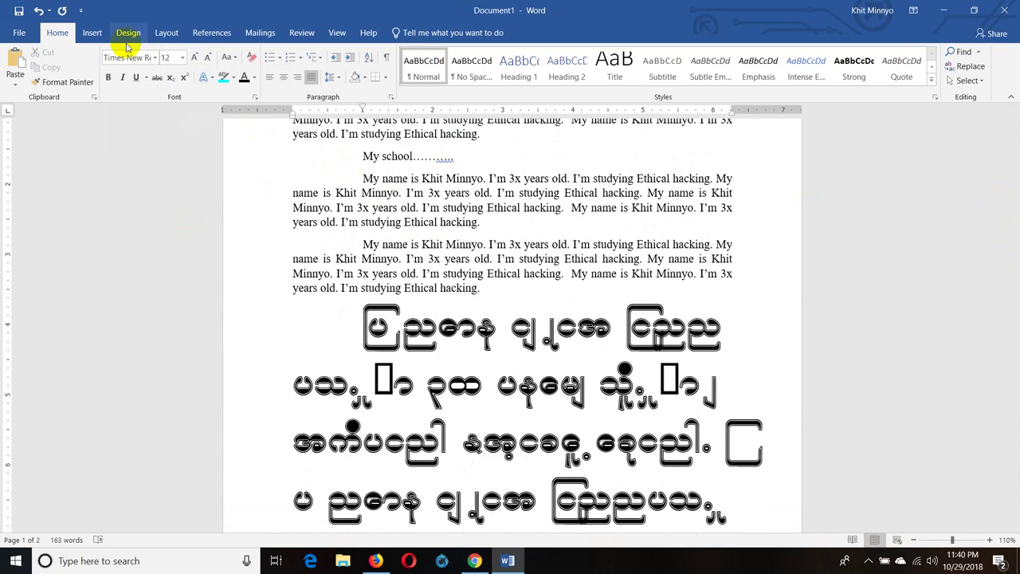
Select the English paragraph's opening phrase and use Format Painter to apply its formatting across the Myanmar text
click(459, 412)
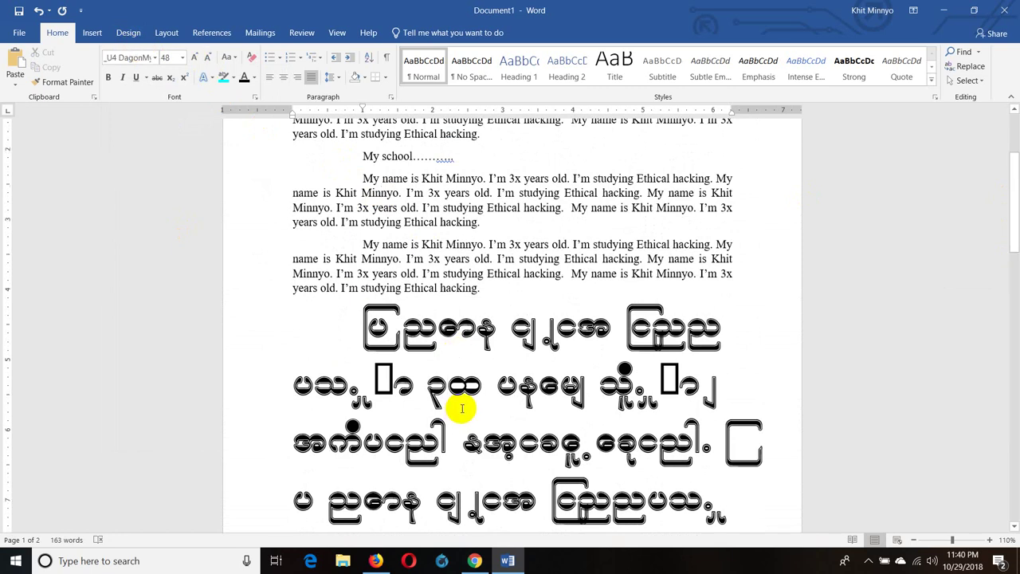
scroll(461, 409, down, 2)
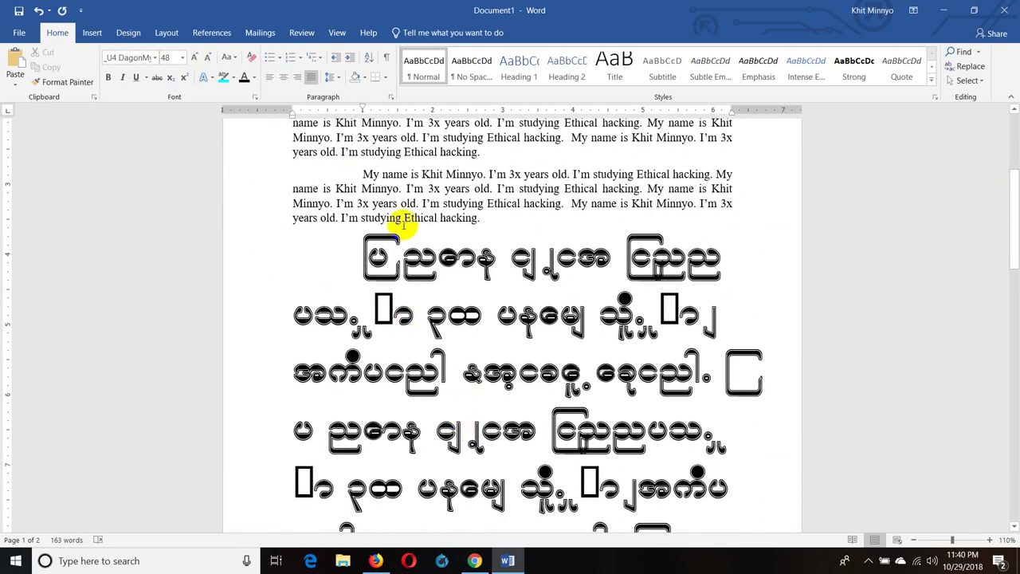
click(406, 174)
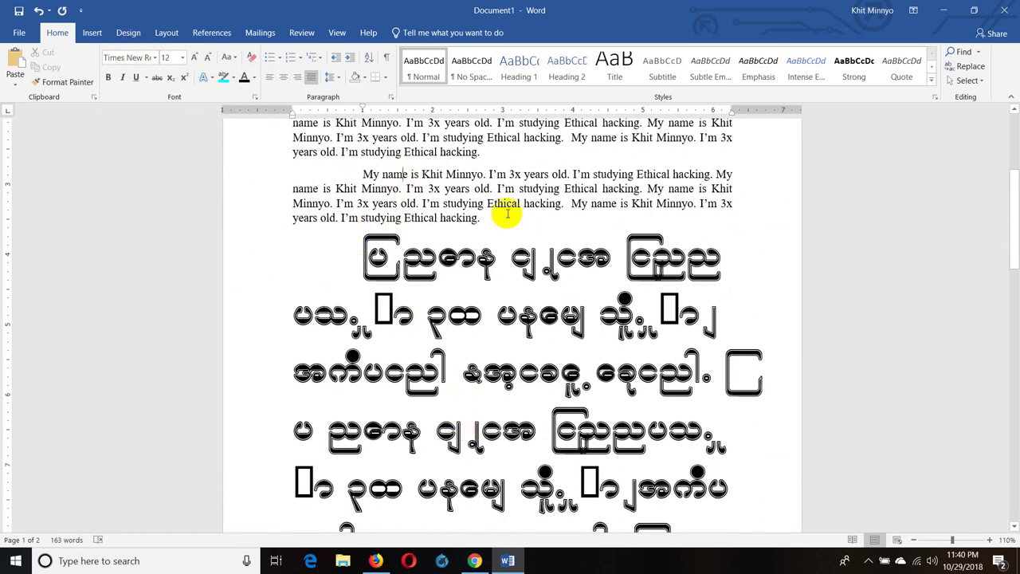
click(481, 173)
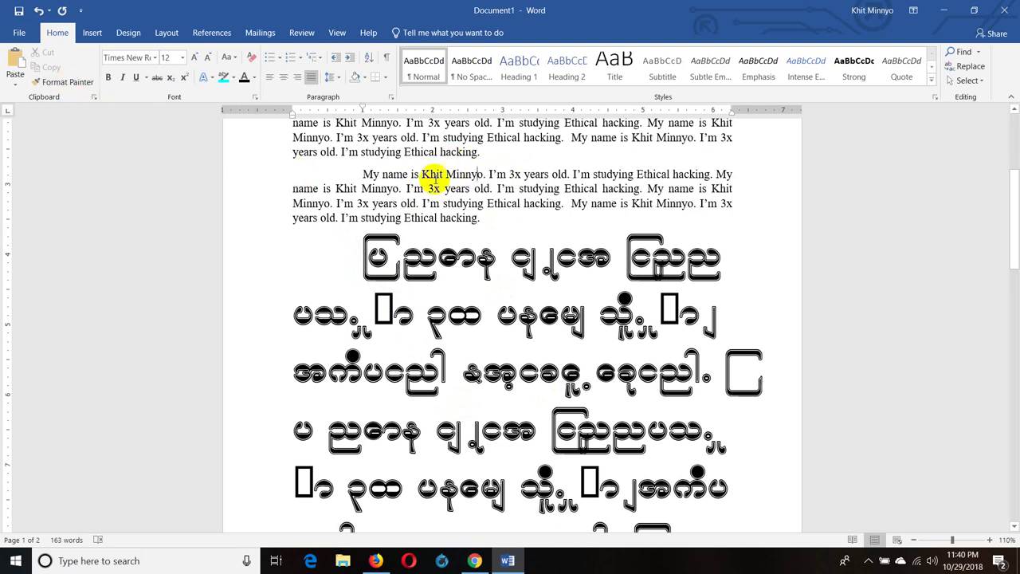
drag(363, 174, 460, 174)
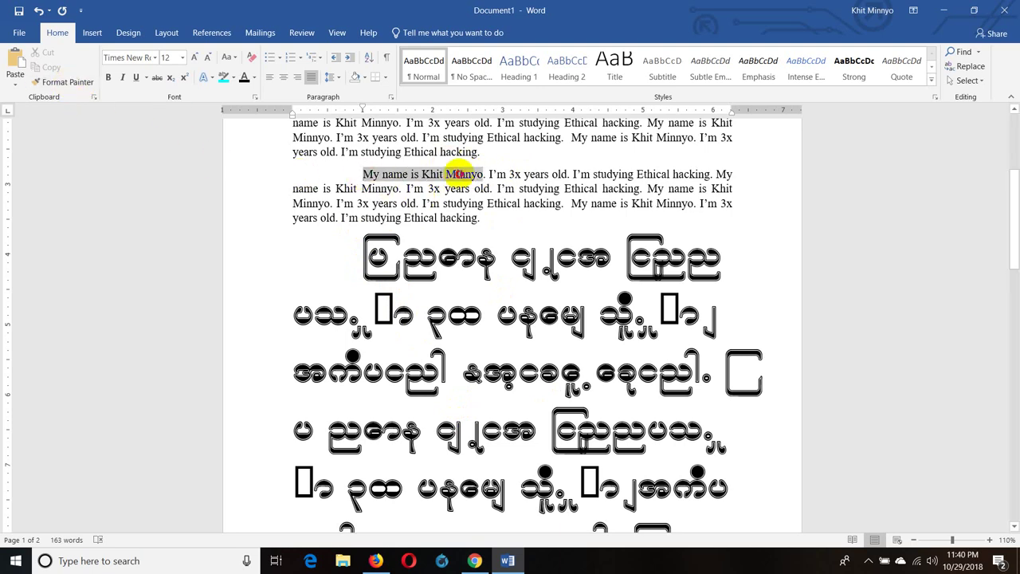
click(71, 84)
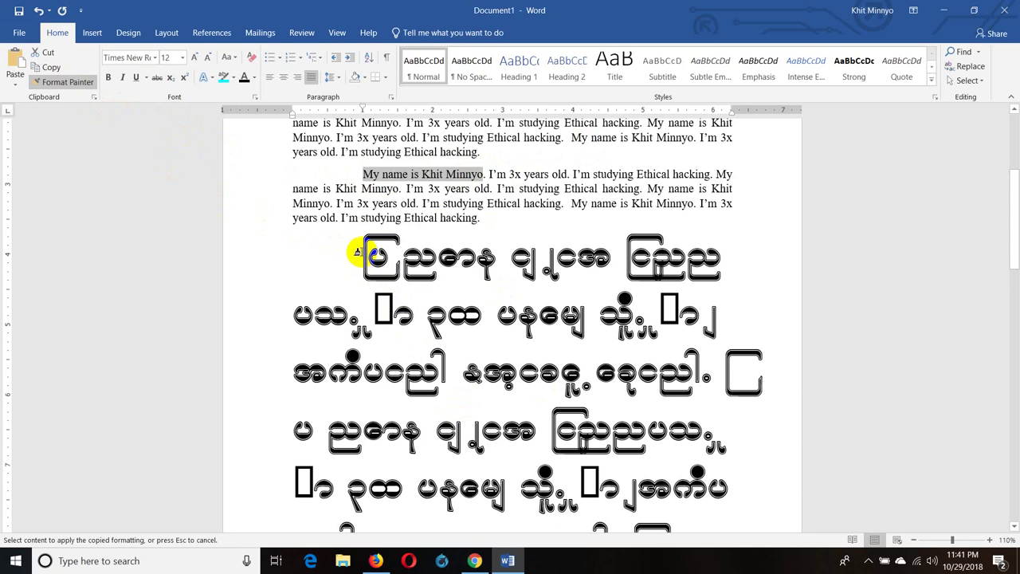
mouse_move(362, 252)
mouse_down()
mouse_move(720, 569)
mouse_move(717, 550)
mouse_up()
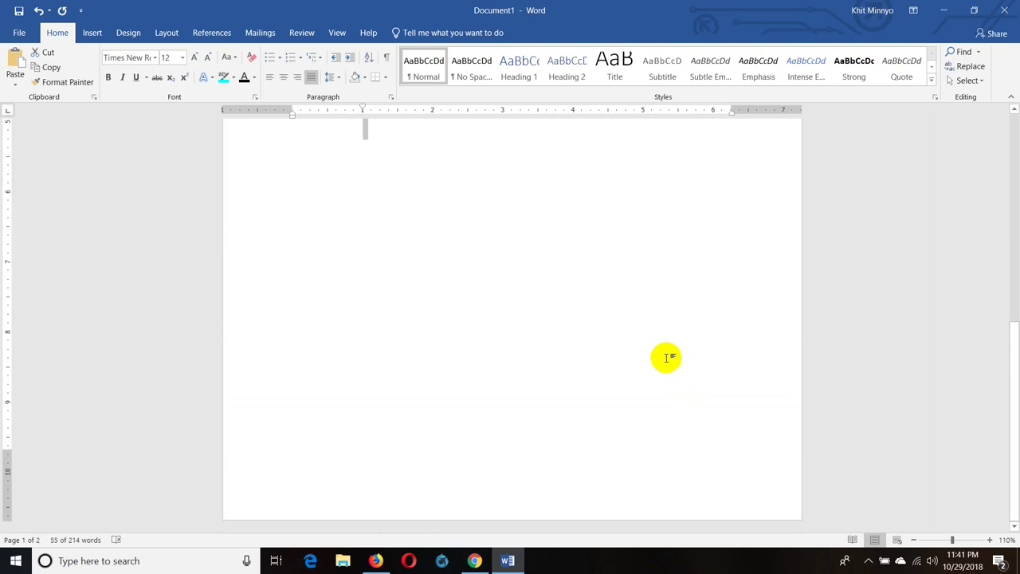
scroll(647, 322, up, 2)
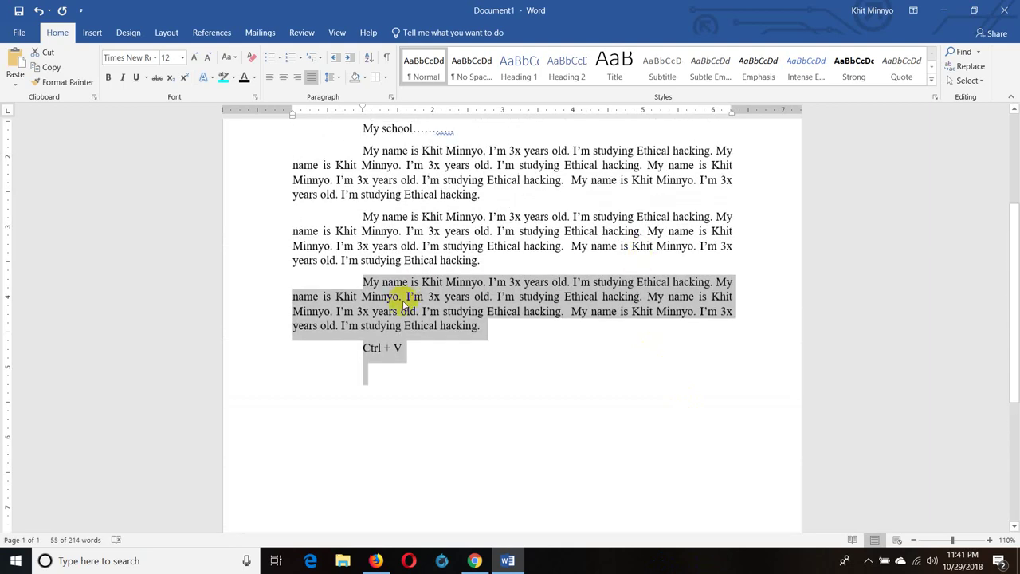
click(389, 212)
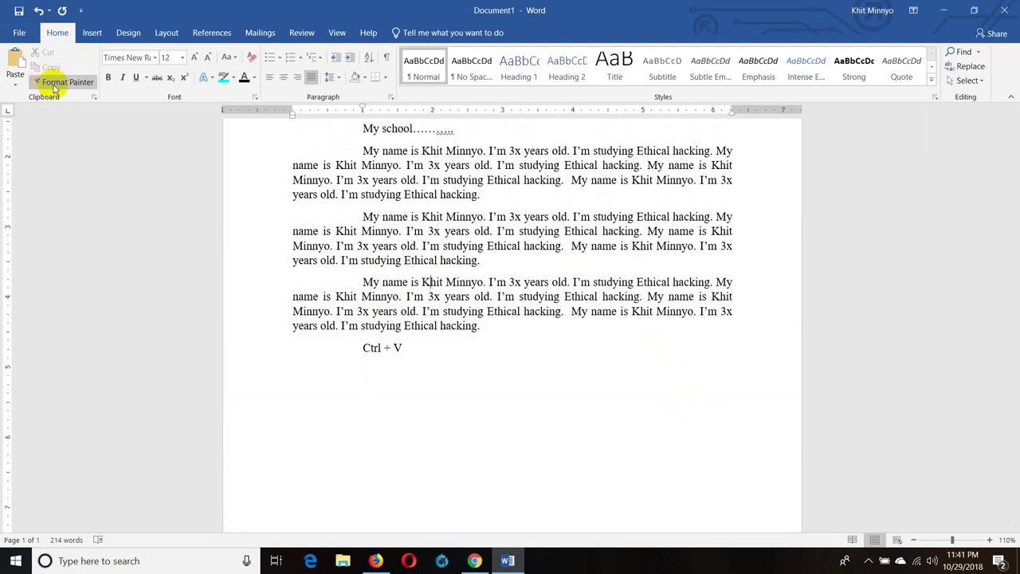
click(436, 354)
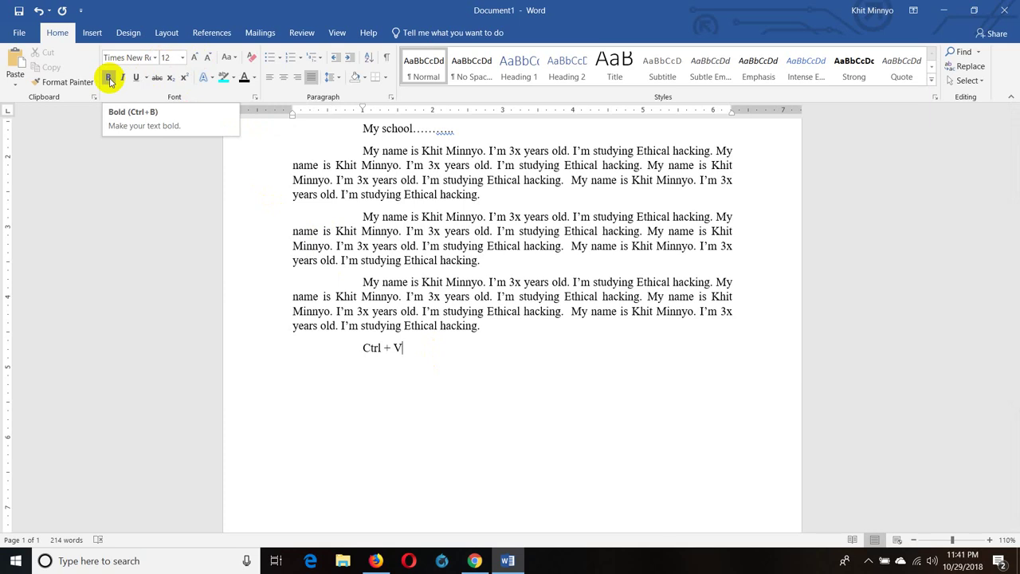
Make the 'Myself' title bold with Ctrl+B
scroll(405, 286, up, 3)
scroll(360, 308, up, 1)
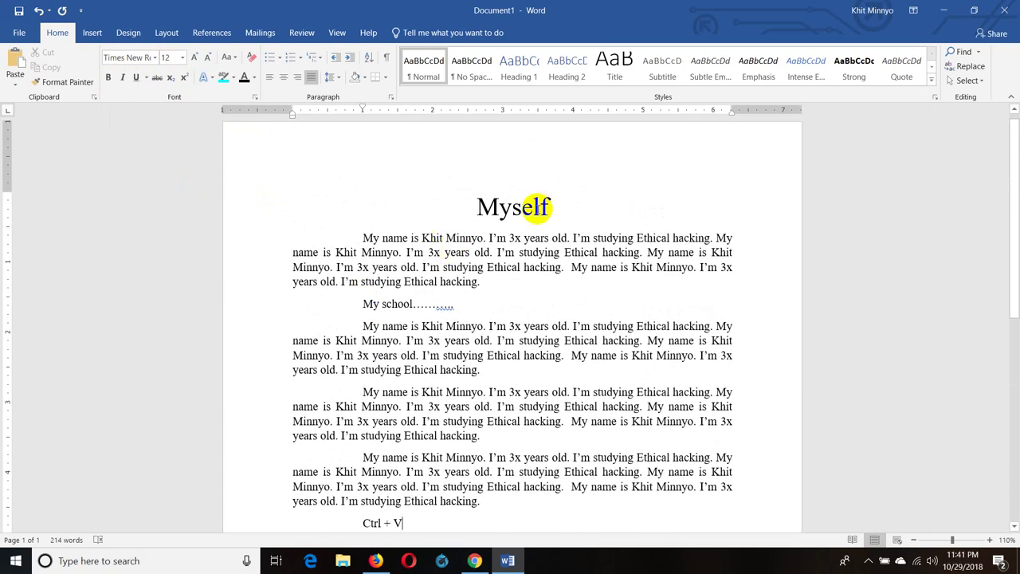
click(539, 209)
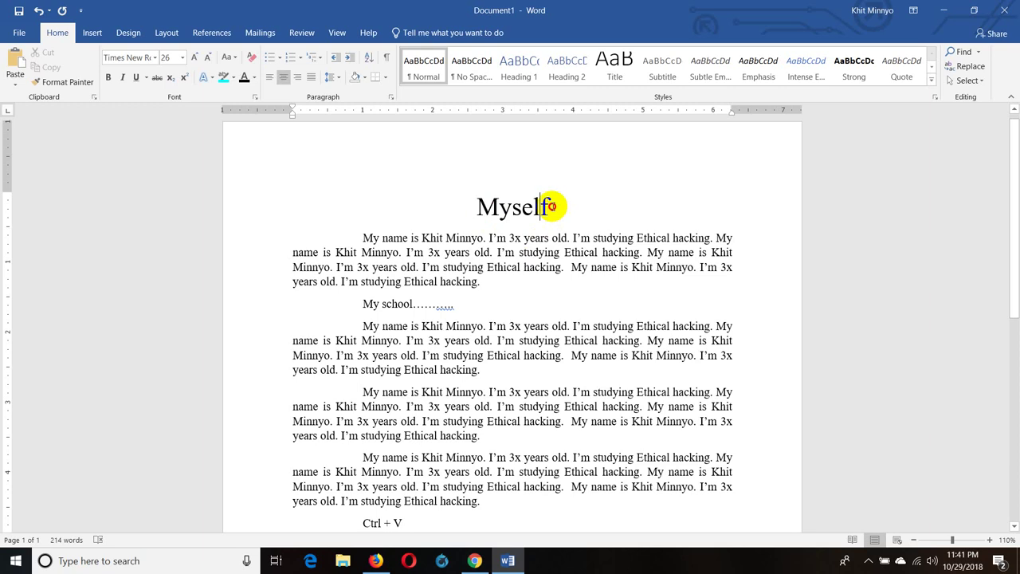
drag(557, 209, 473, 207)
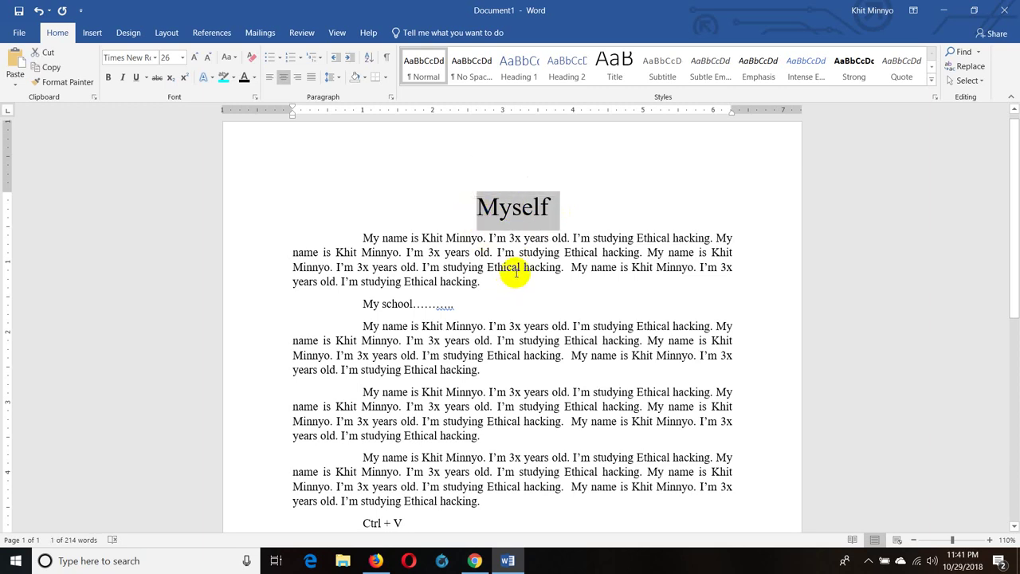
key(ctrl+b)
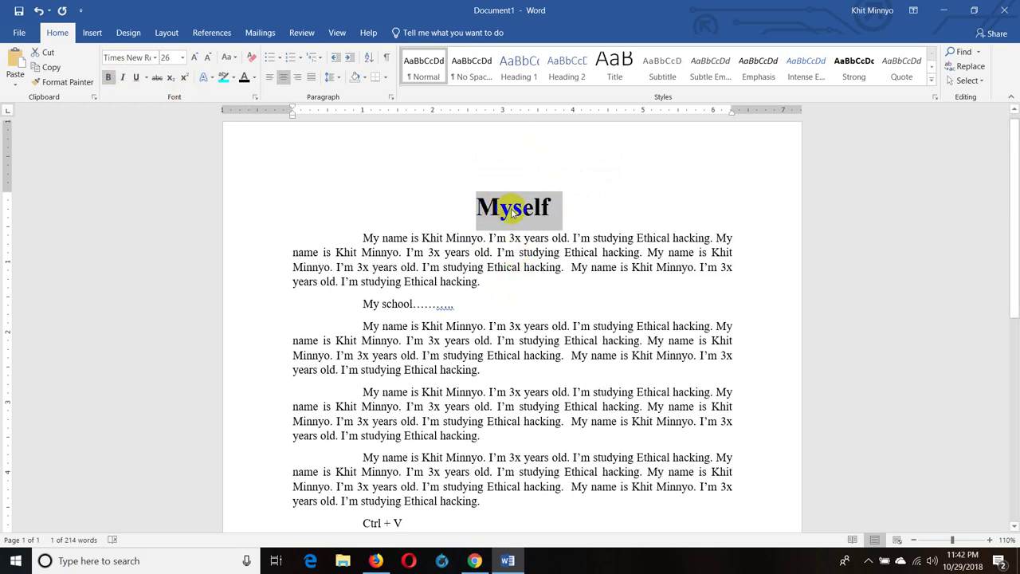
click(539, 201)
Bold the person's name in the first paragraph, then select the name in the second paragraph
scroll(536, 231, down, 1)
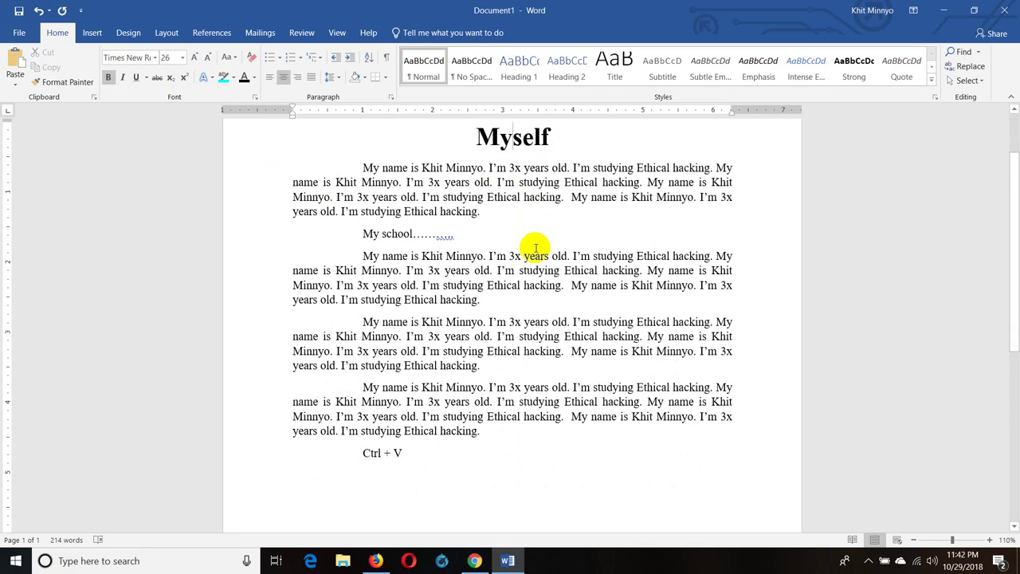
scroll(534, 237, up, 1)
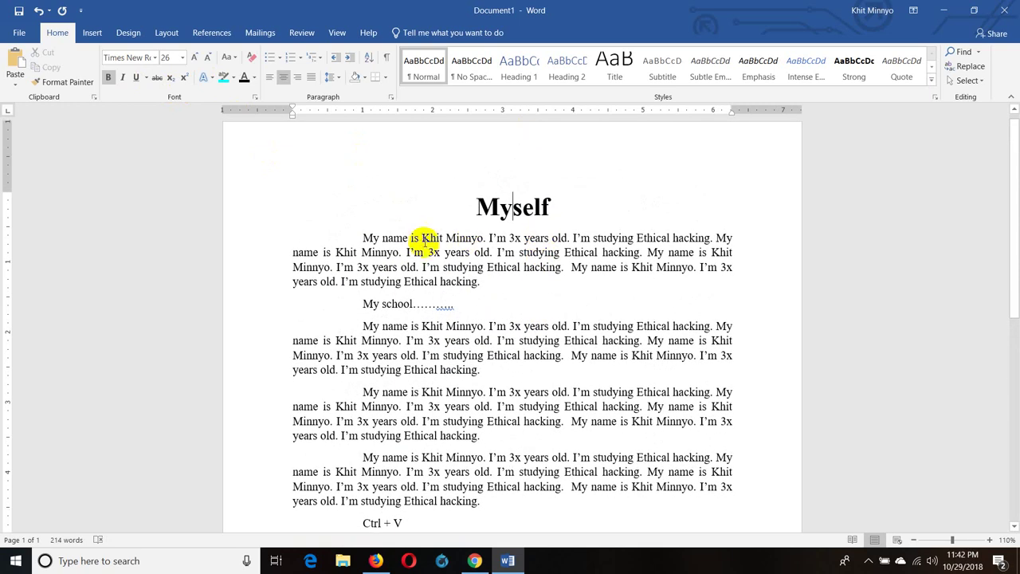
drag(422, 237, 483, 238)
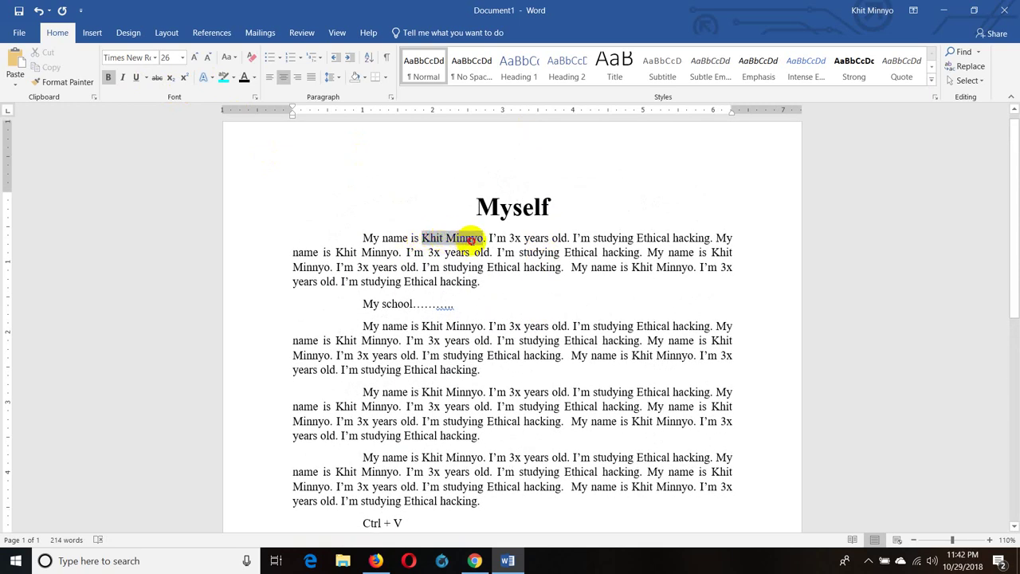
click(110, 77)
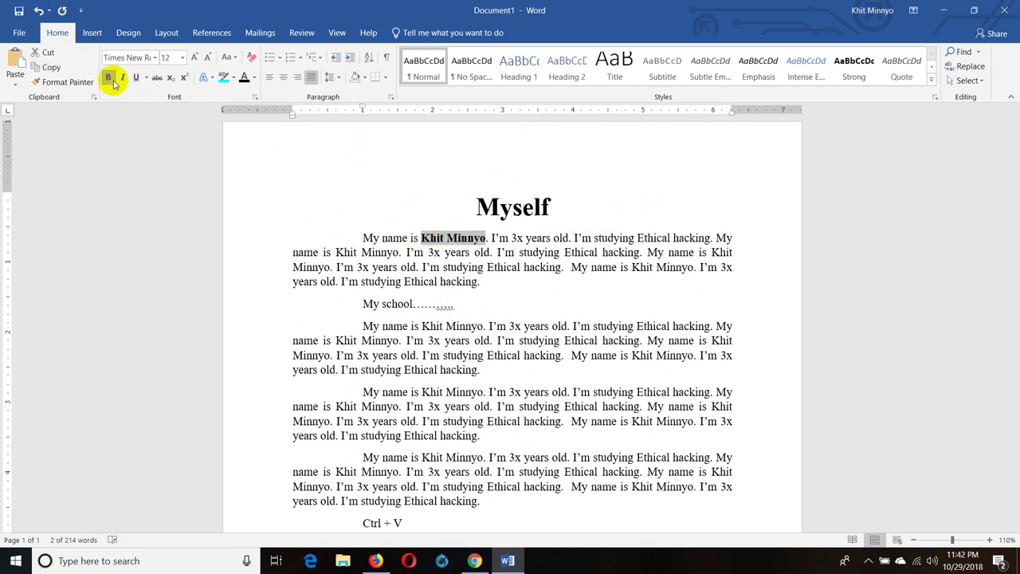
drag(422, 325, 483, 326)
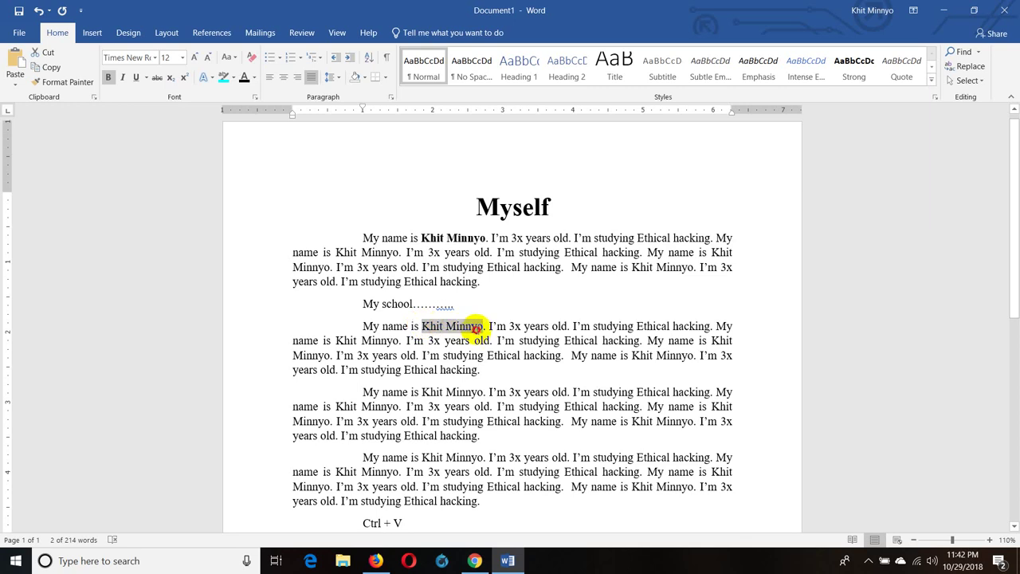
Bold the name in the second paragraph, then select the 'Myself' title
click(108, 77)
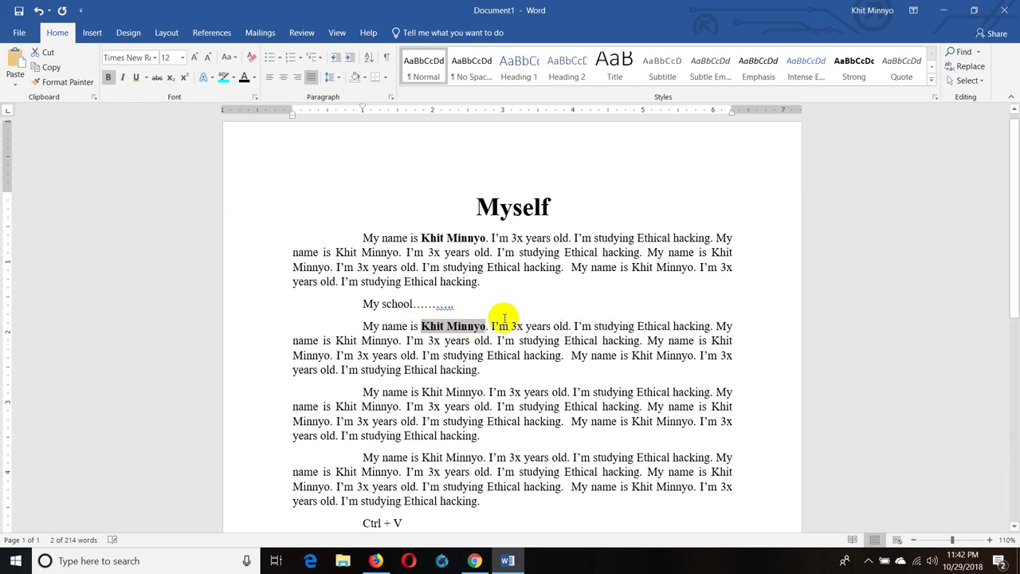
click(542, 365)
scroll(543, 363, down, 1)
scroll(543, 362, down, 1)
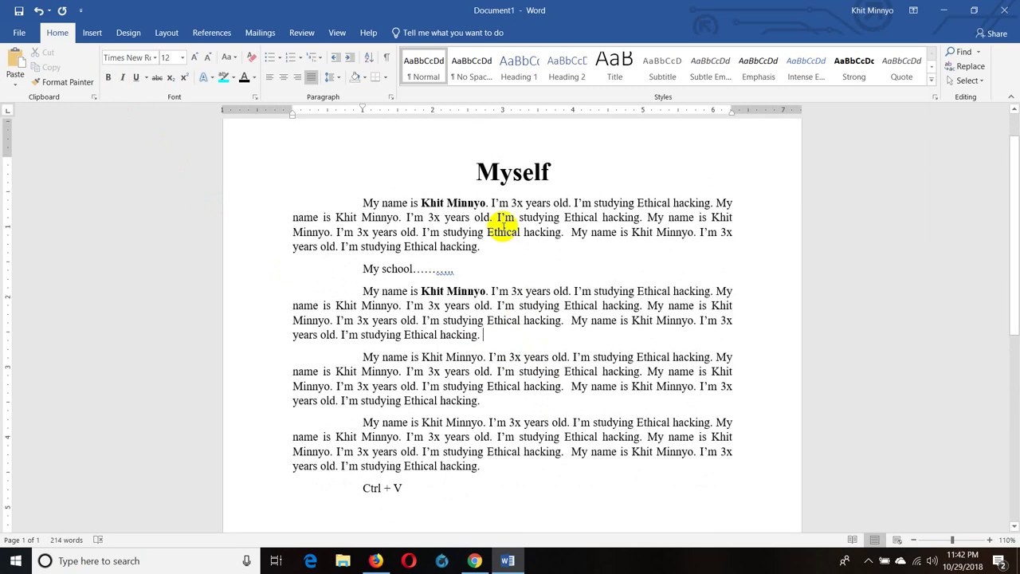
drag(476, 170, 552, 175)
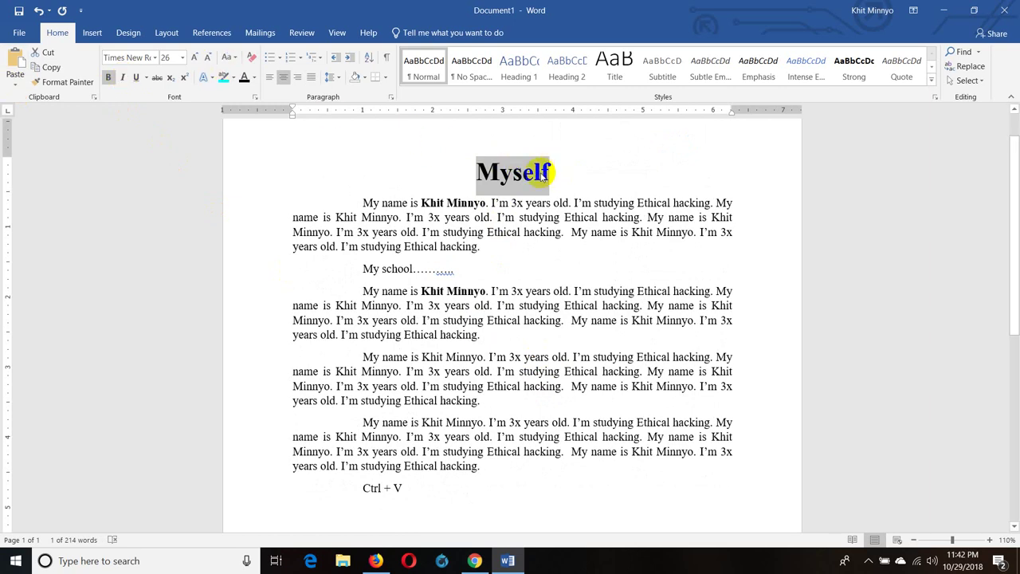
click(532, 171)
drag(476, 172, 548, 170)
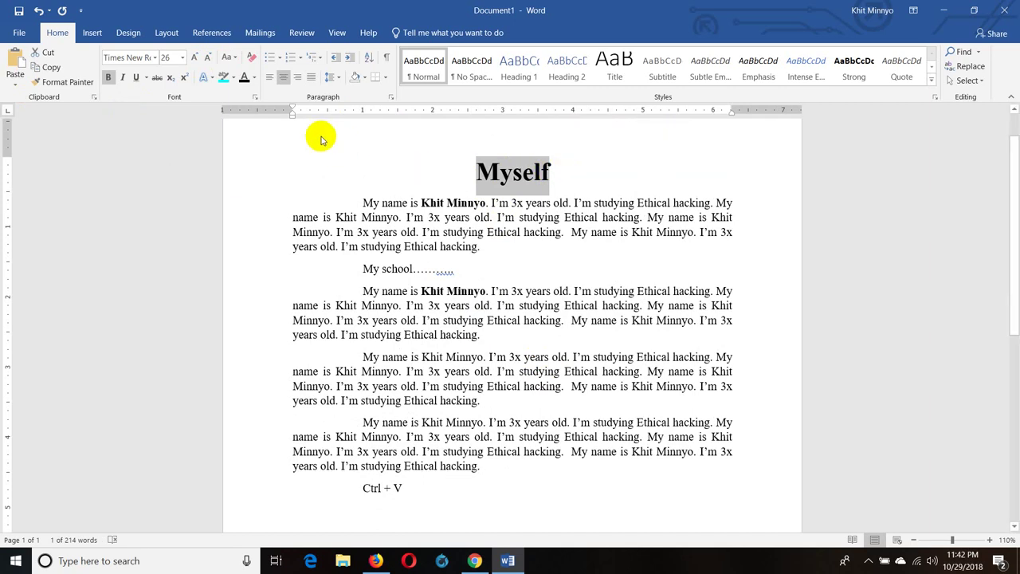
Apply an underline to the 'Myself' title
click(136, 79)
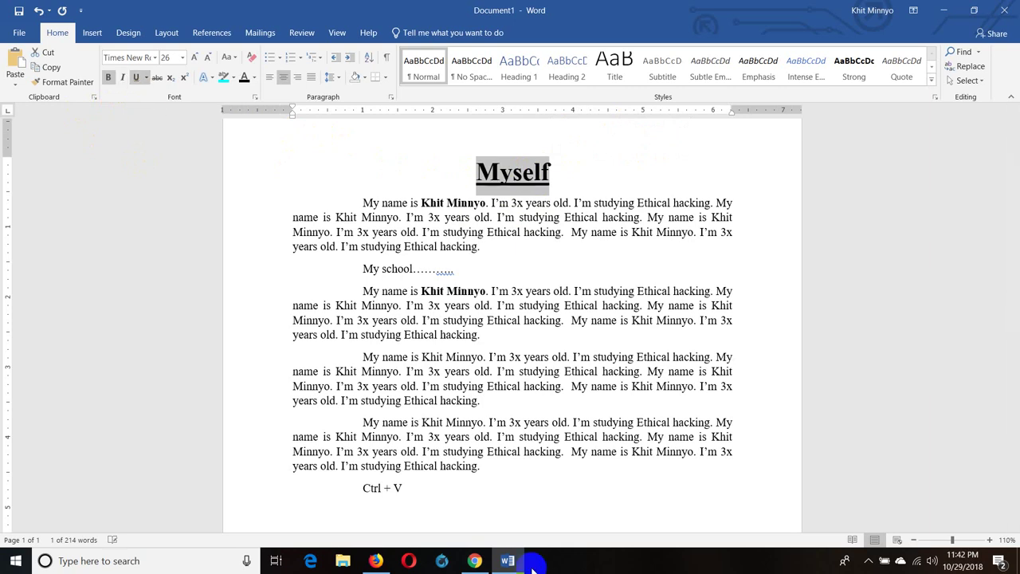
key(ctrl+u)
click(136, 78)
click(136, 78)
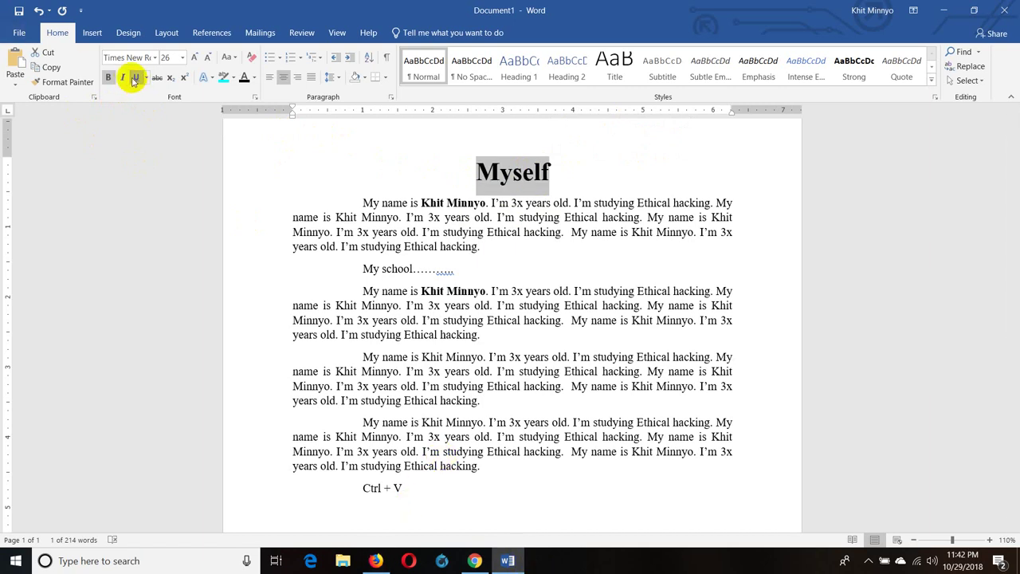
click(136, 77)
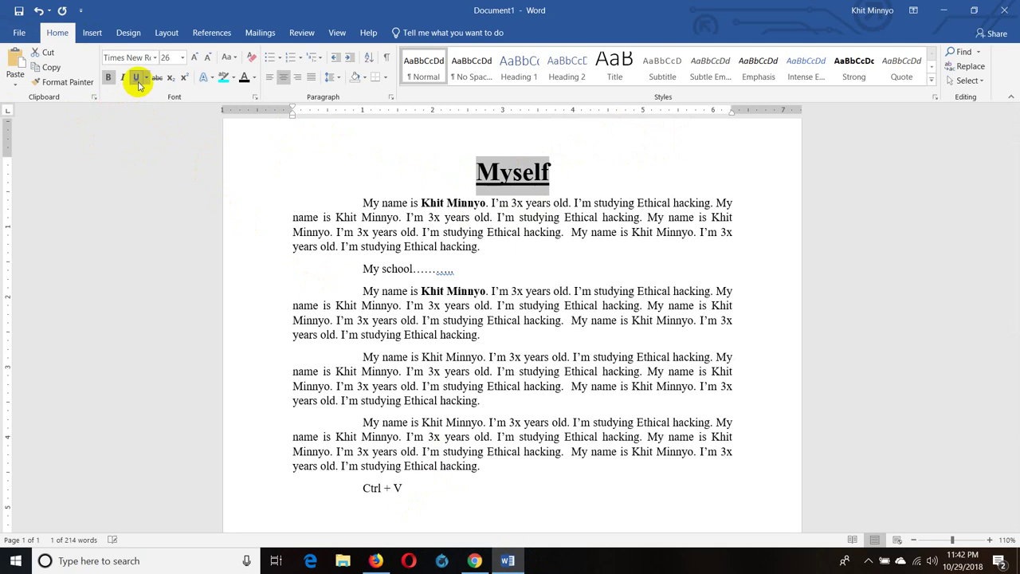
Change the title's underline to a red double underline
click(146, 77)
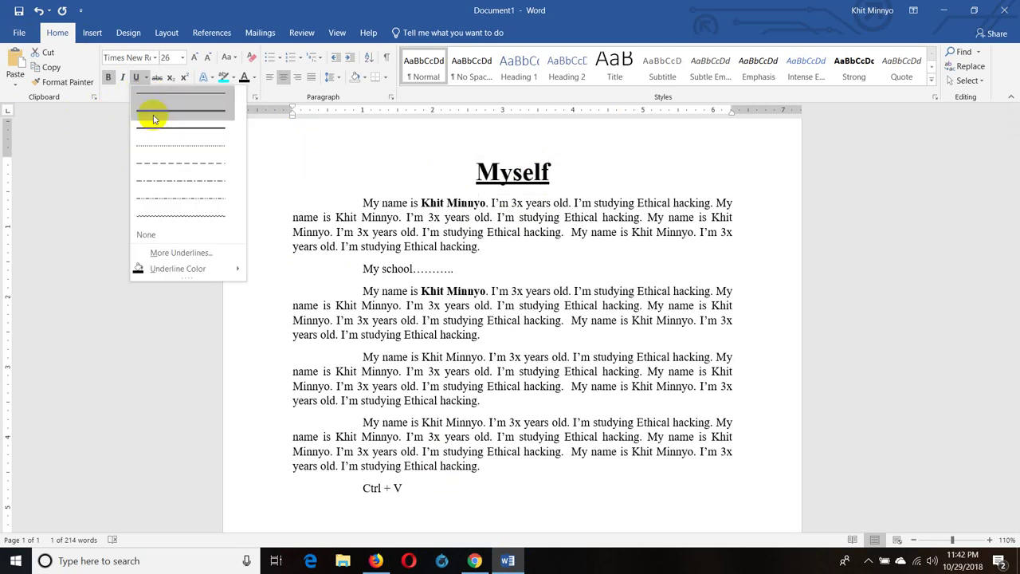
click(145, 91)
click(146, 77)
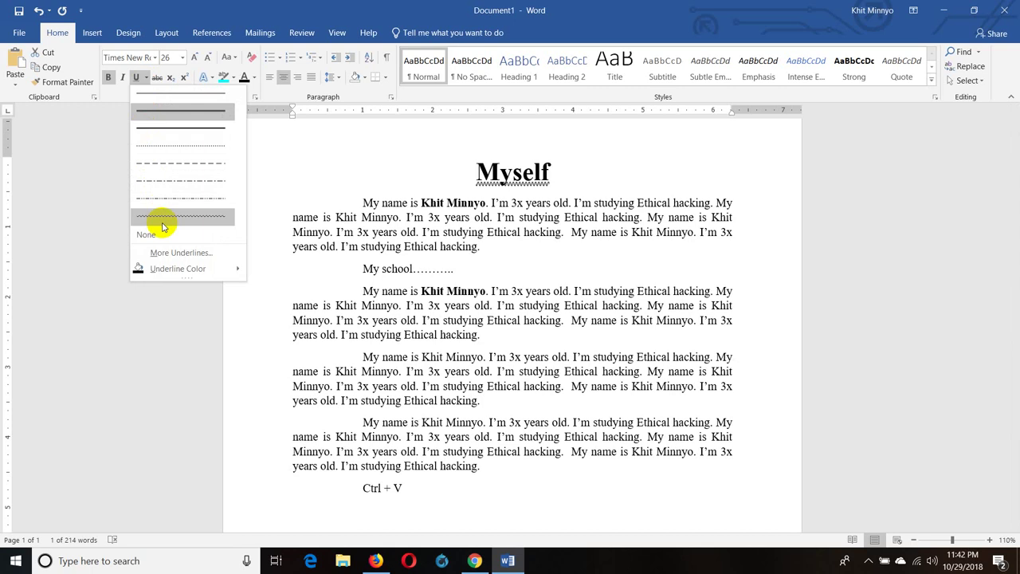
mouse_move(203, 270)
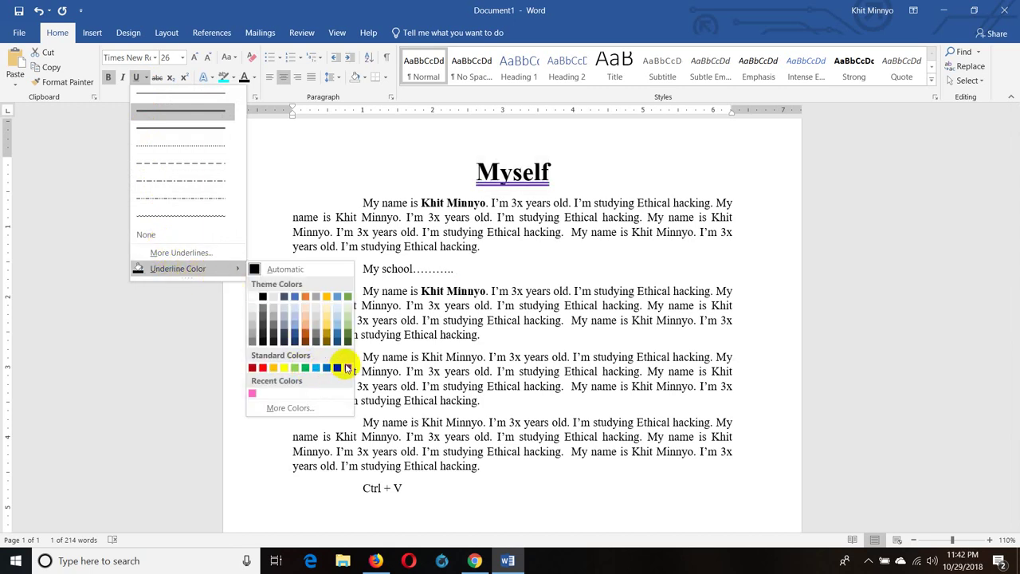
click(265, 369)
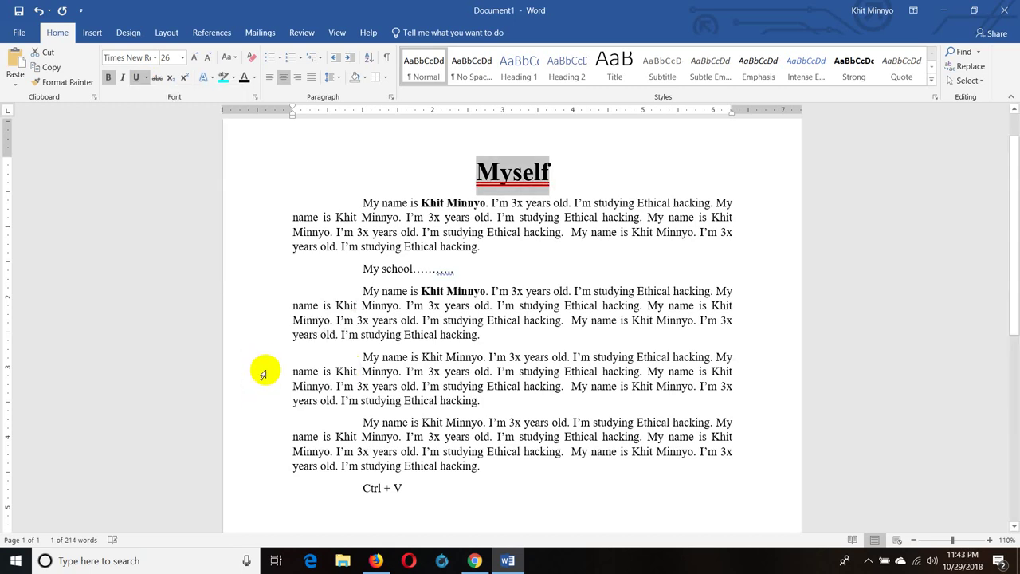
click(138, 78)
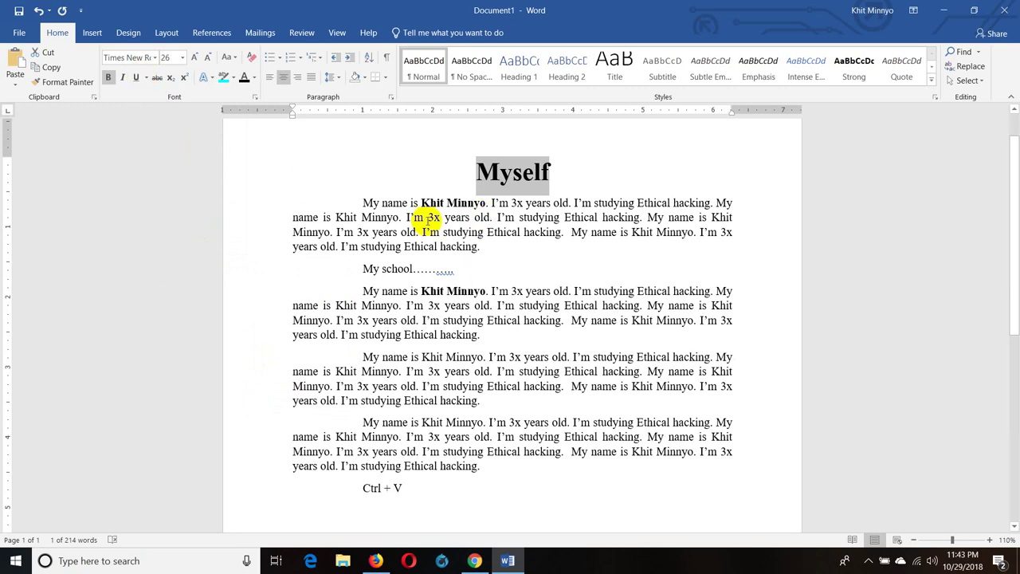
click(137, 77)
click(143, 81)
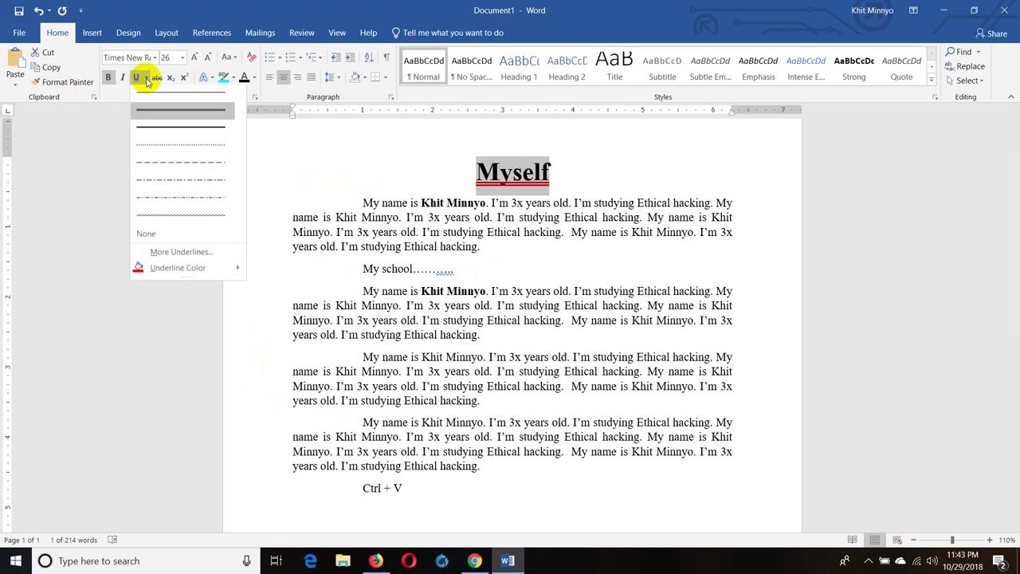
click(149, 91)
click(461, 307)
click(461, 307)
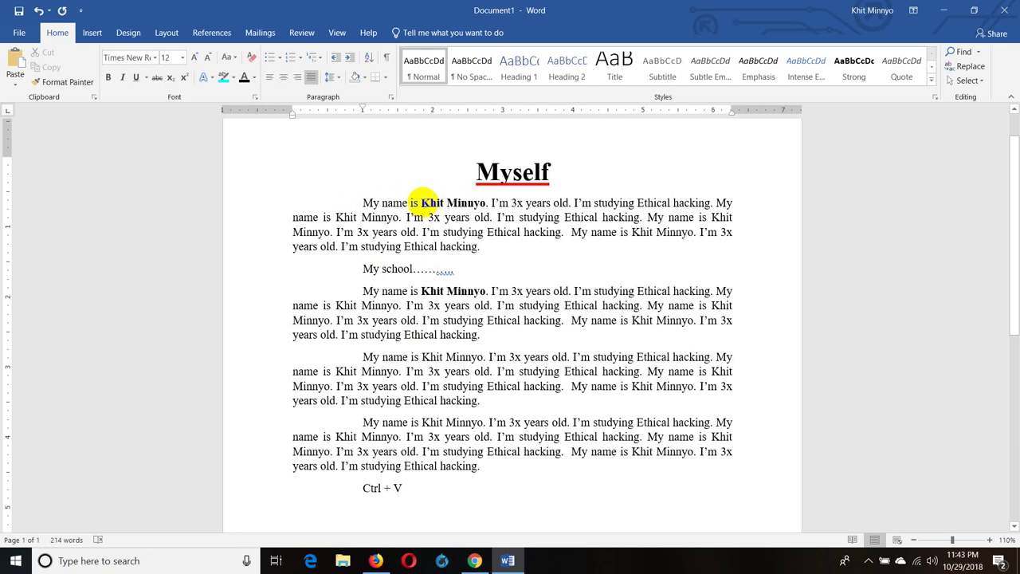
Italicize the bold name in the first paragraph and in the paragraph below 'My school……'
drag(420, 202, 486, 202)
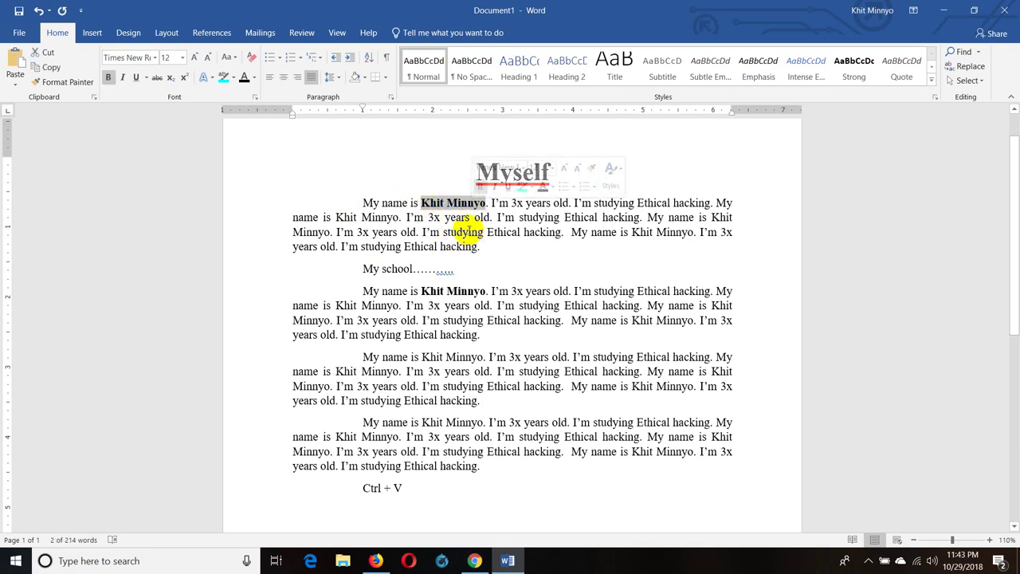
click(496, 186)
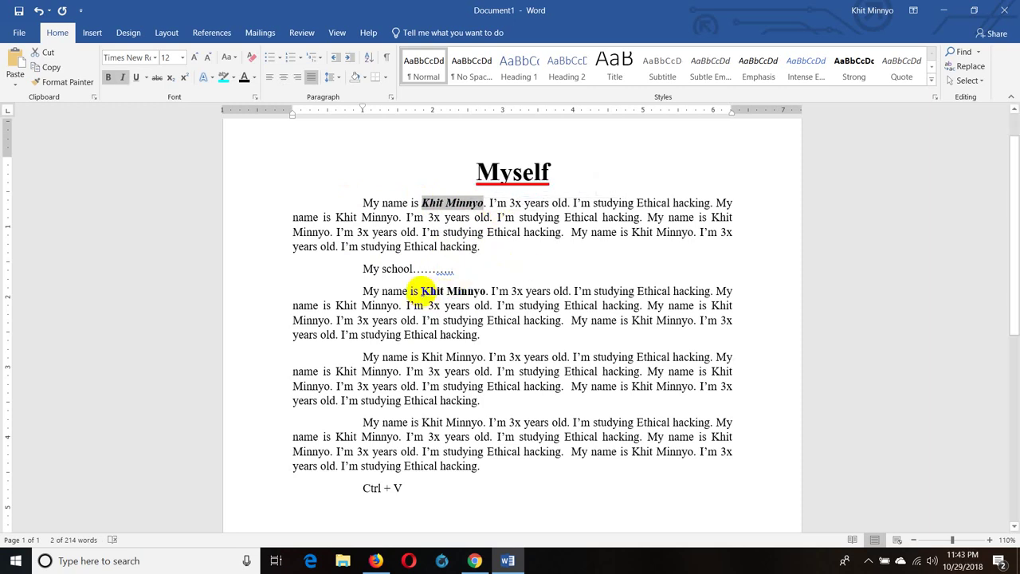
drag(420, 291, 485, 292)
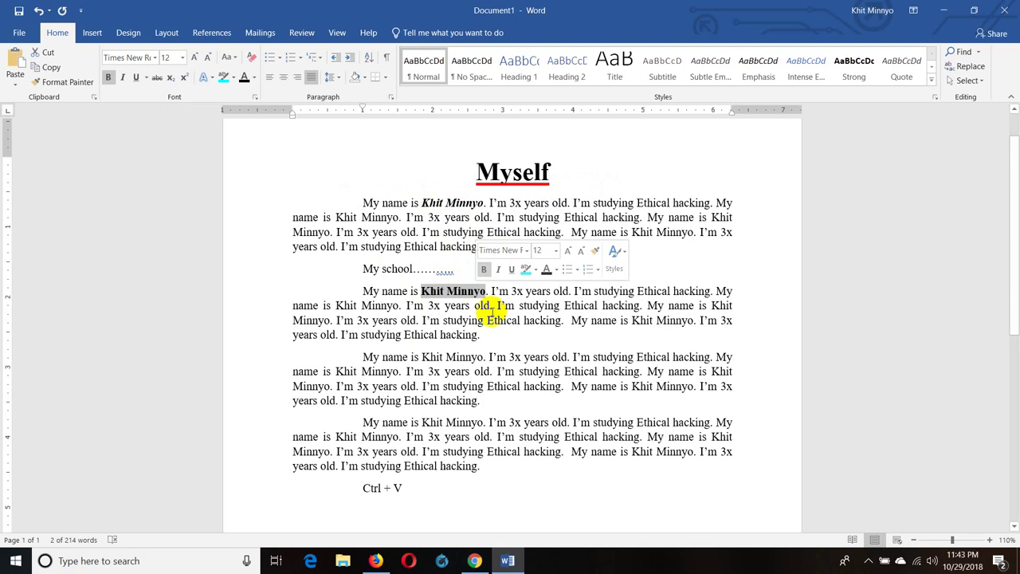
key(ctrl+i)
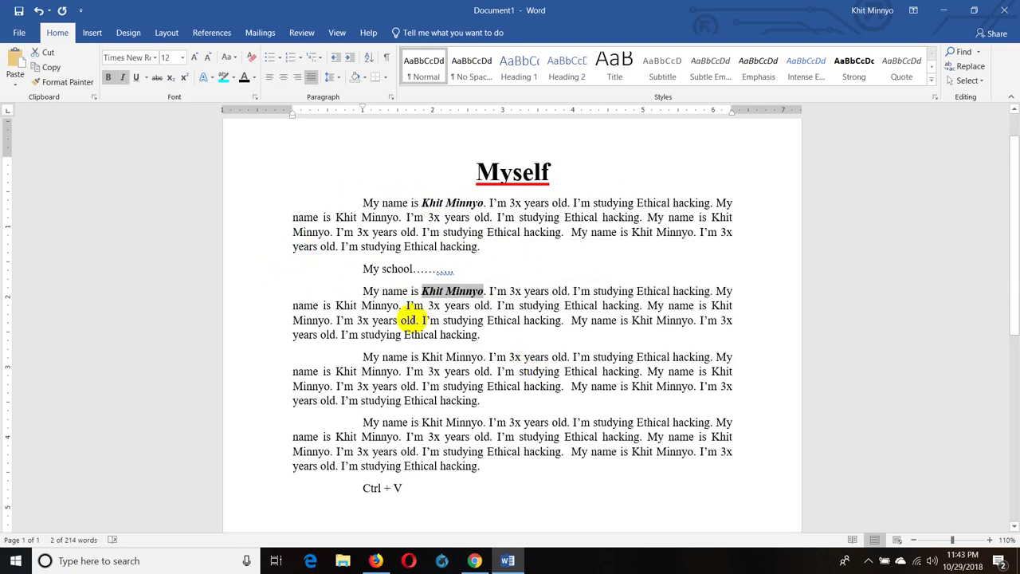
scroll(292, 255, down, 2)
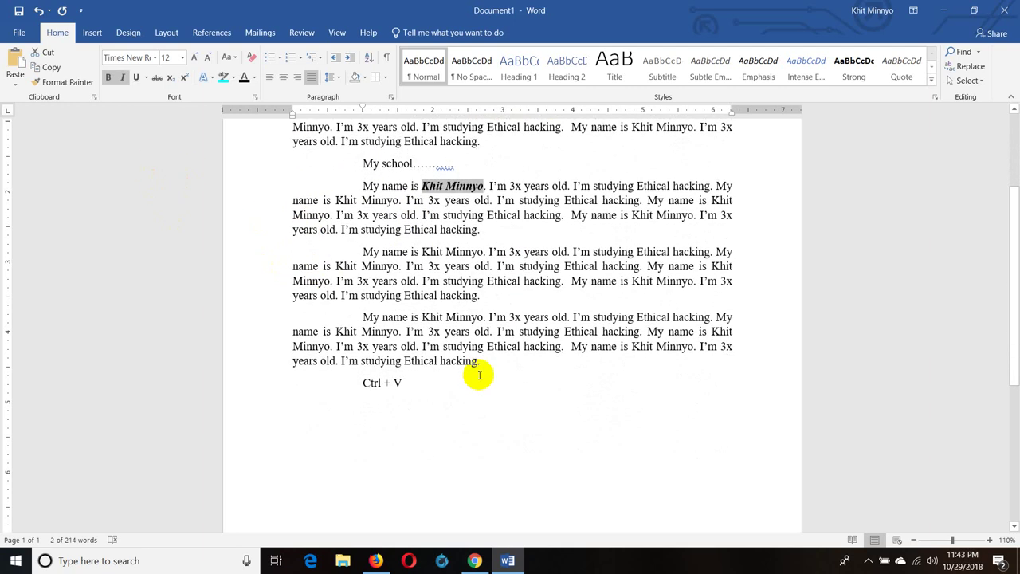
Below 'Ctrl + V', type 'My name is', the person's name in bold italic, then 'I am'
click(468, 391)
key(Return)
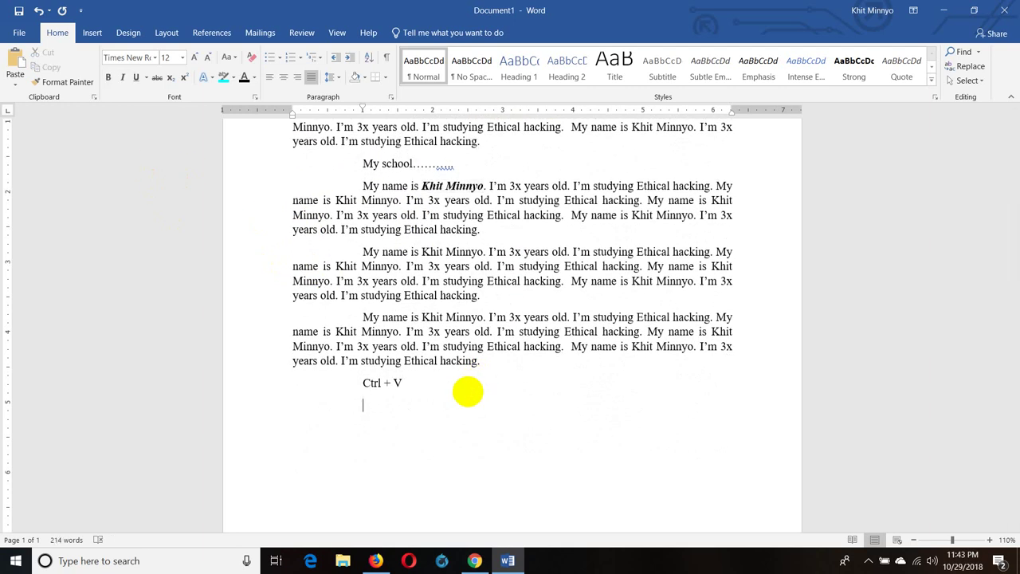
text(My name is)
key(ctrl+b)
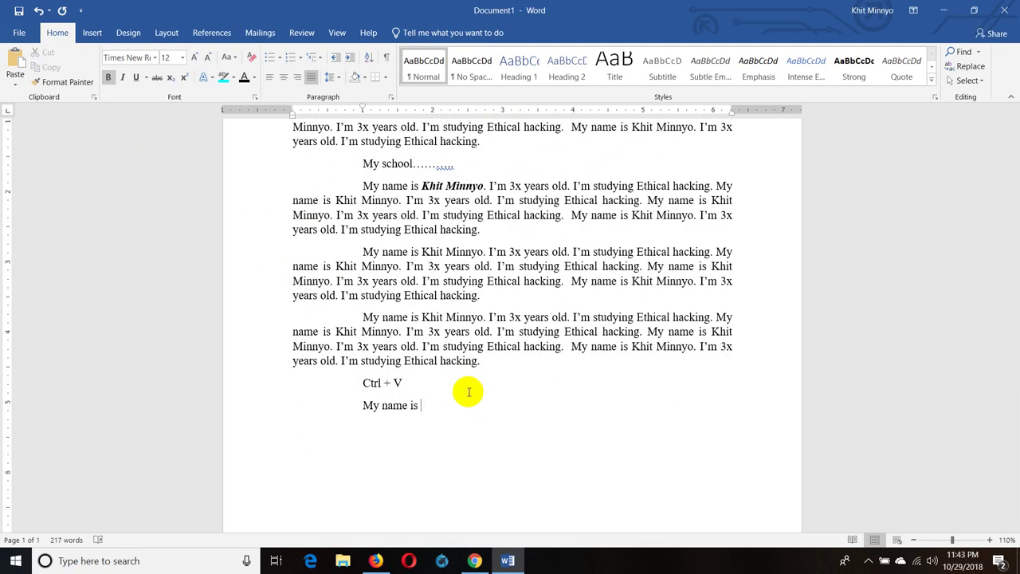
key(ctrl+i)
text(Khit Min)
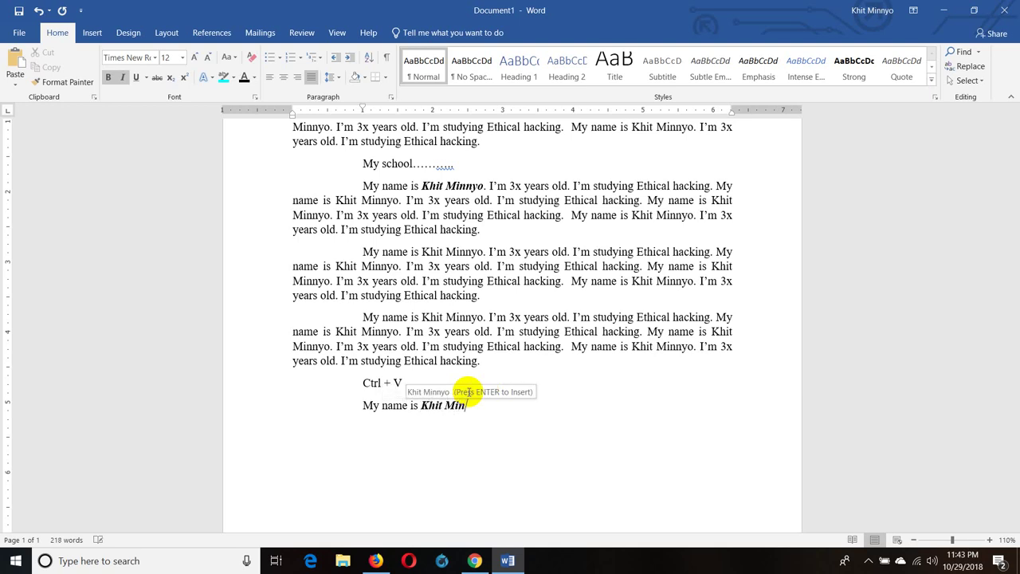
text(nyo)
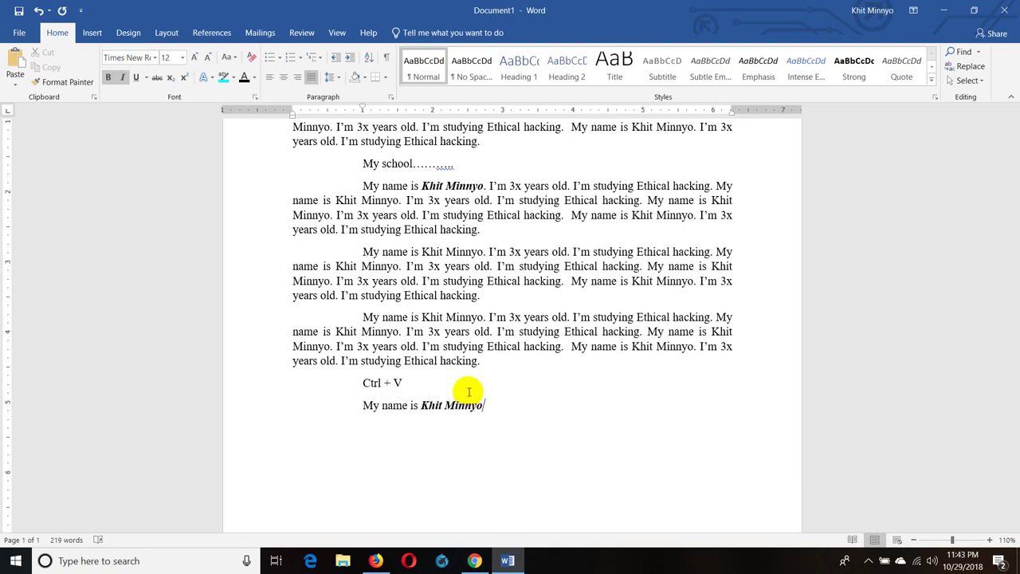
key(ctrl+b)
key(ctrl+i)
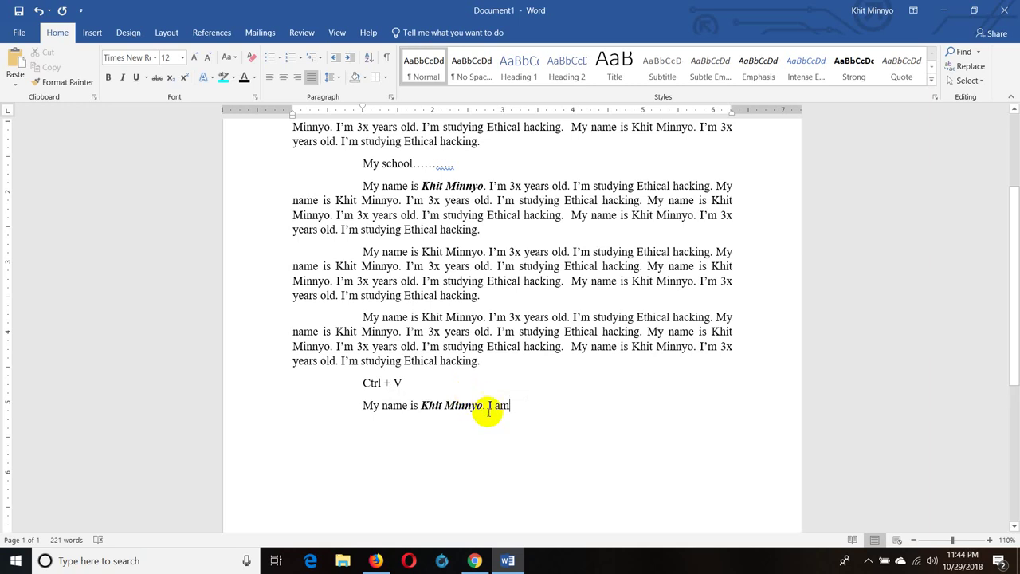
scroll(478, 406, down, 1)
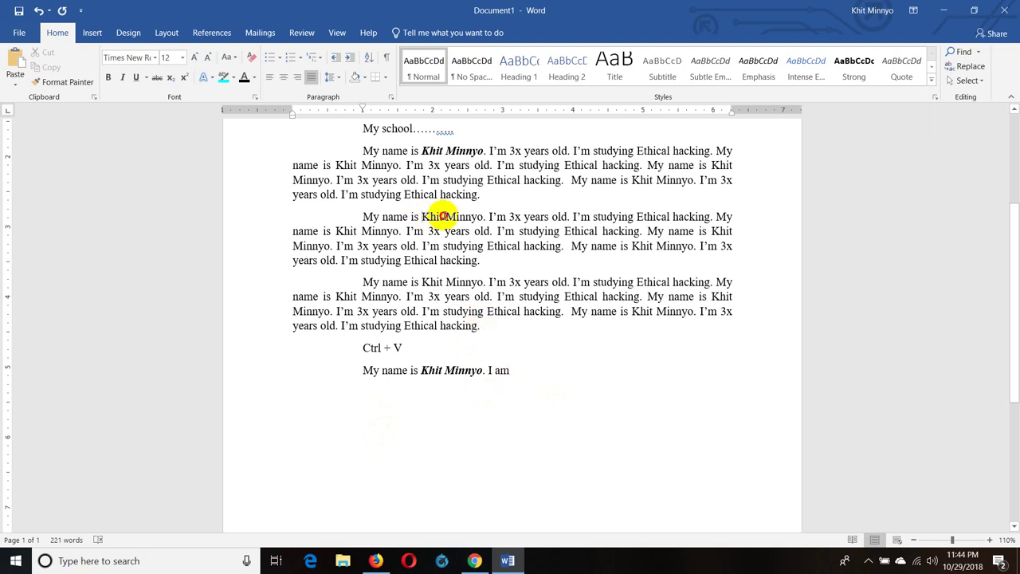
drag(422, 216, 483, 217)
click(136, 77)
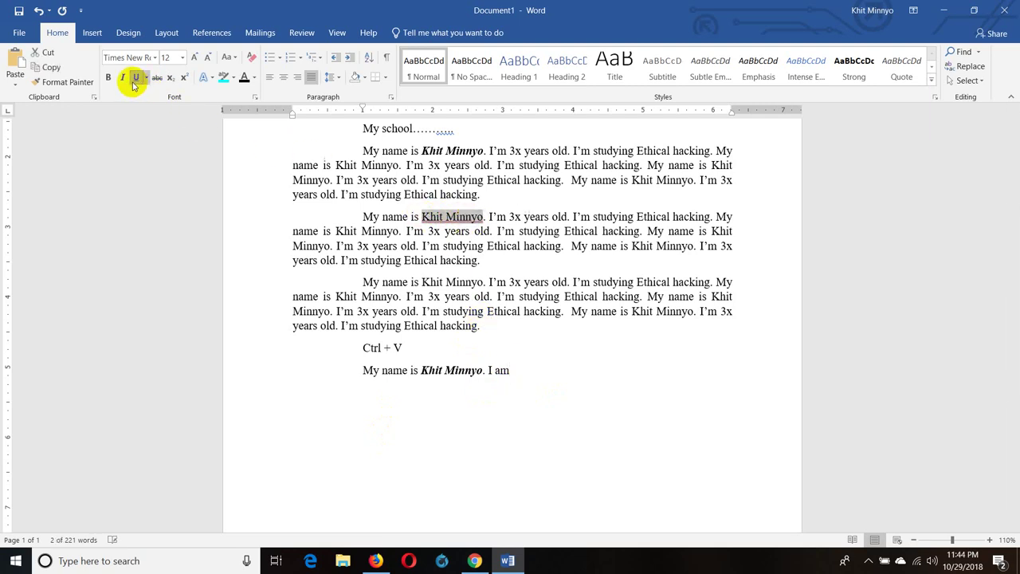
click(423, 281)
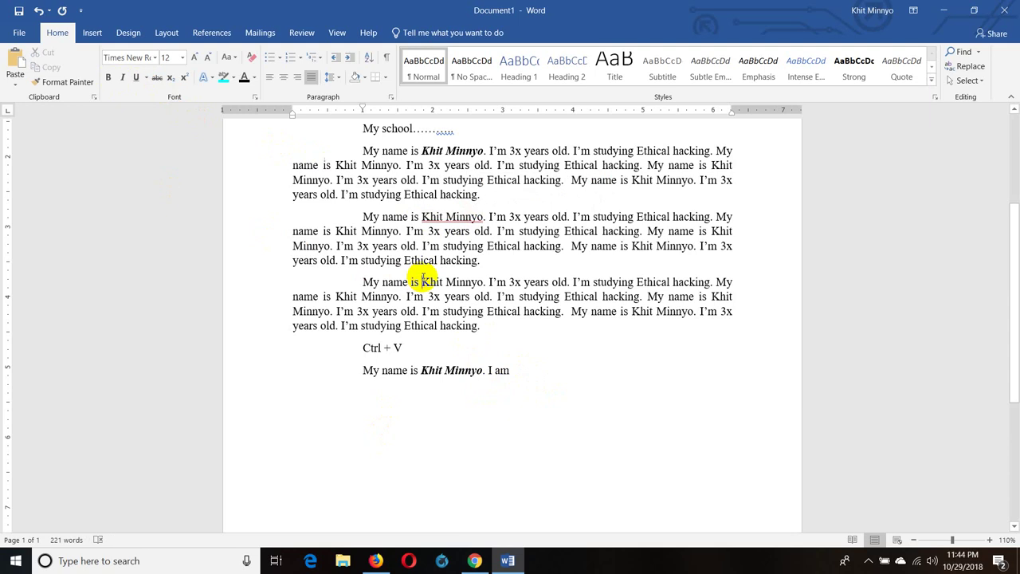
key(ctrl+z)
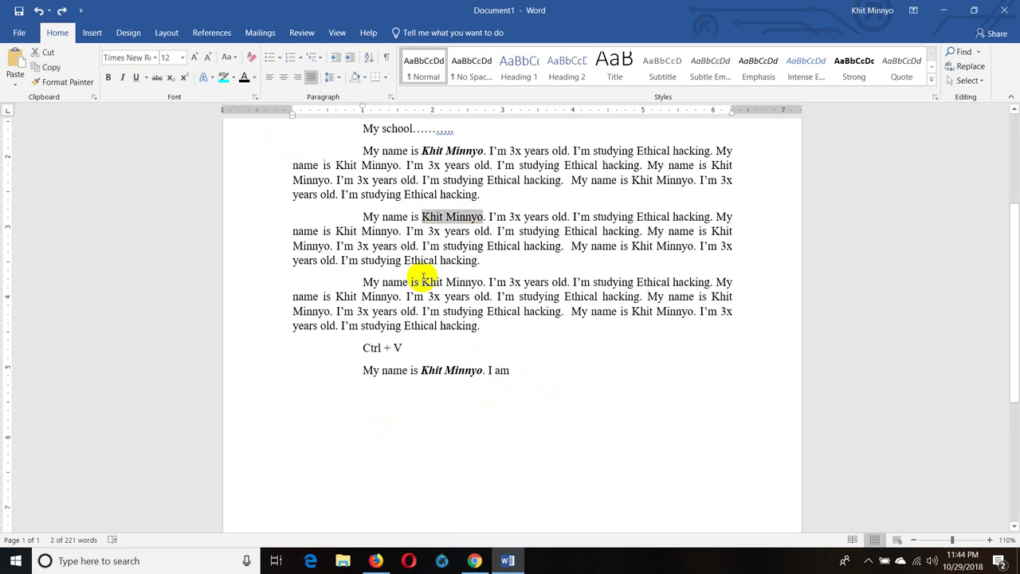
click(522, 355)
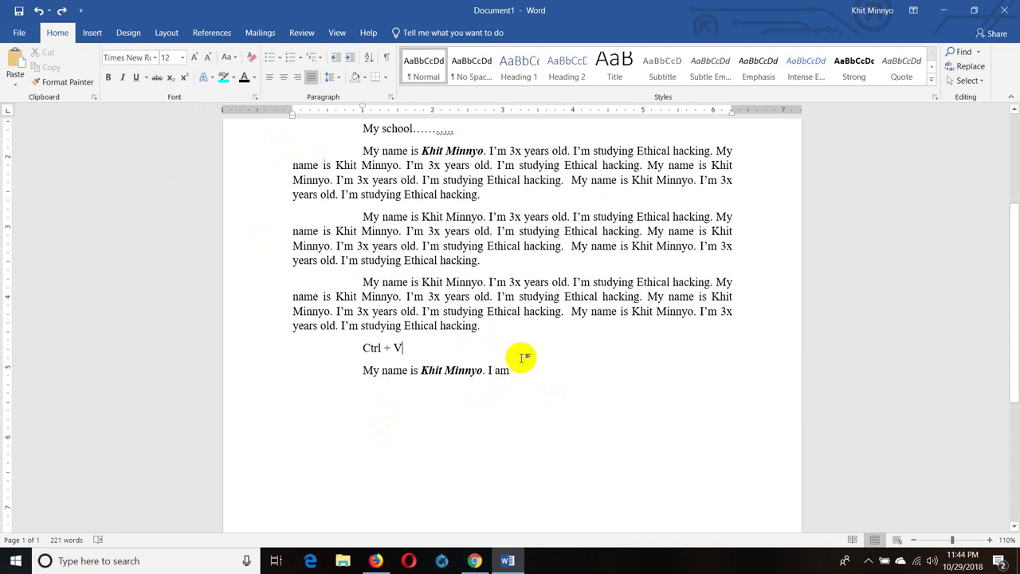
scroll(518, 356, up, 1)
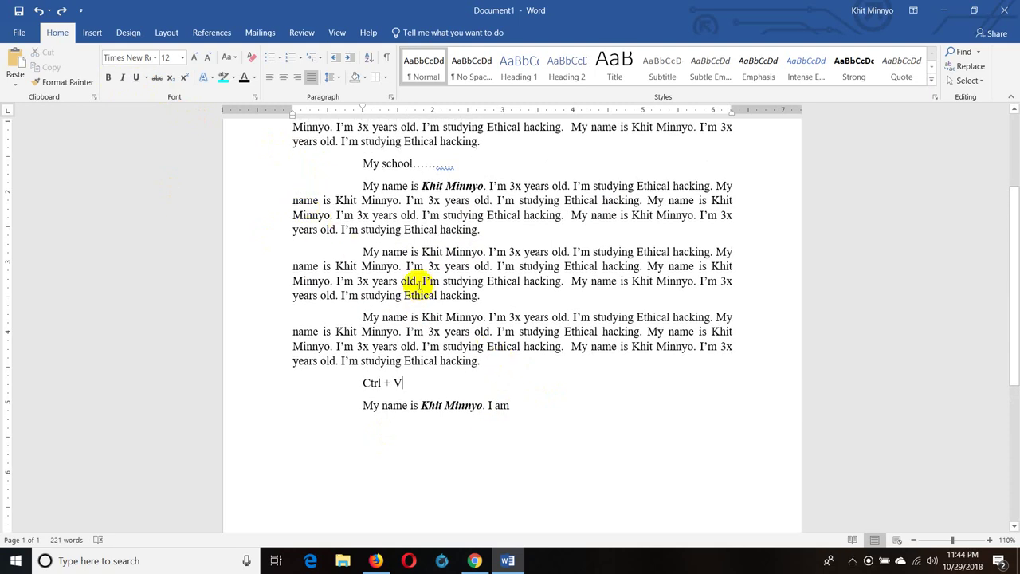
scroll(419, 283, down, 4)
key(Return)
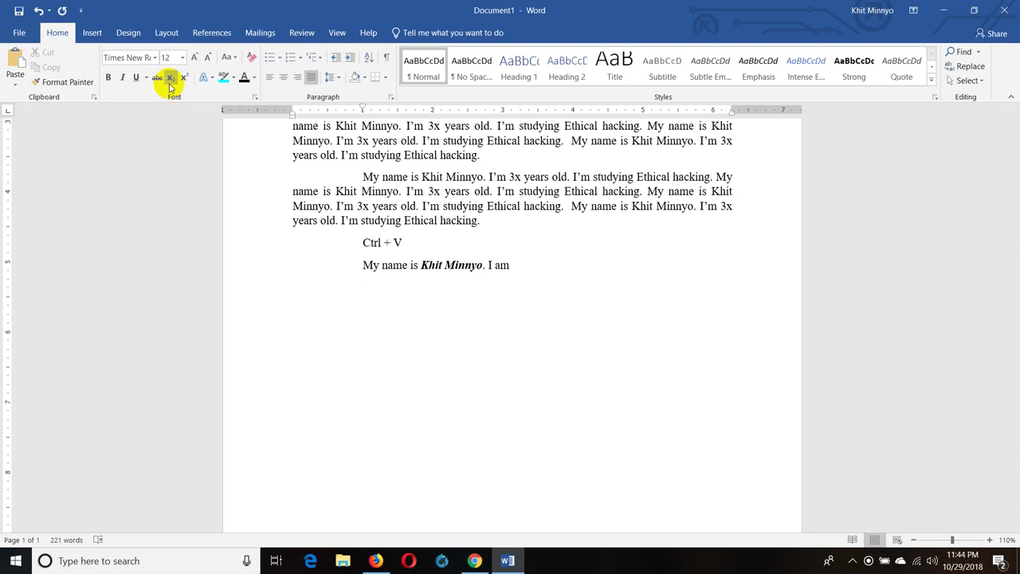
drag(359, 266, 498, 266)
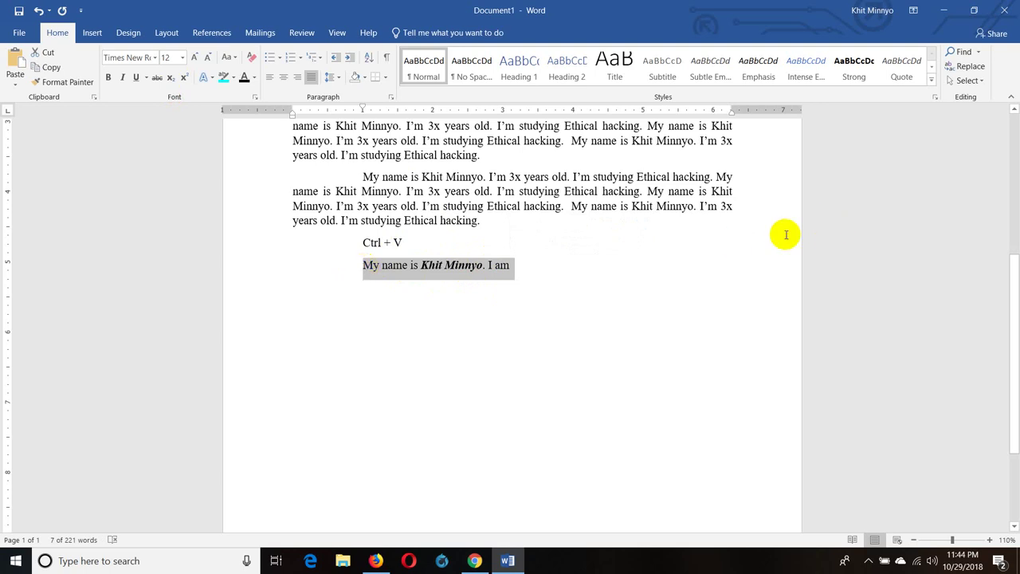
click(158, 80)
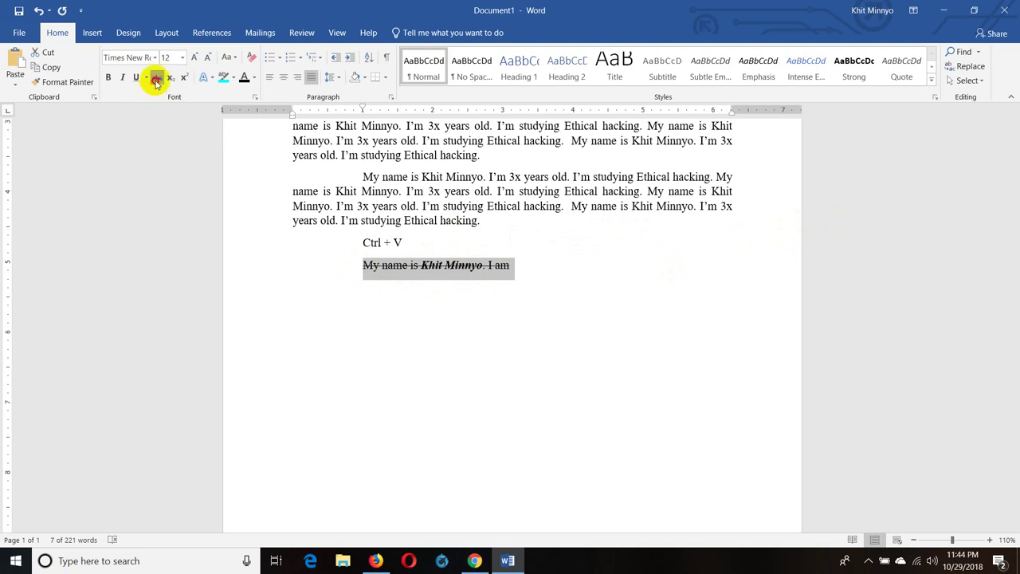
click(157, 77)
click(157, 78)
click(157, 77)
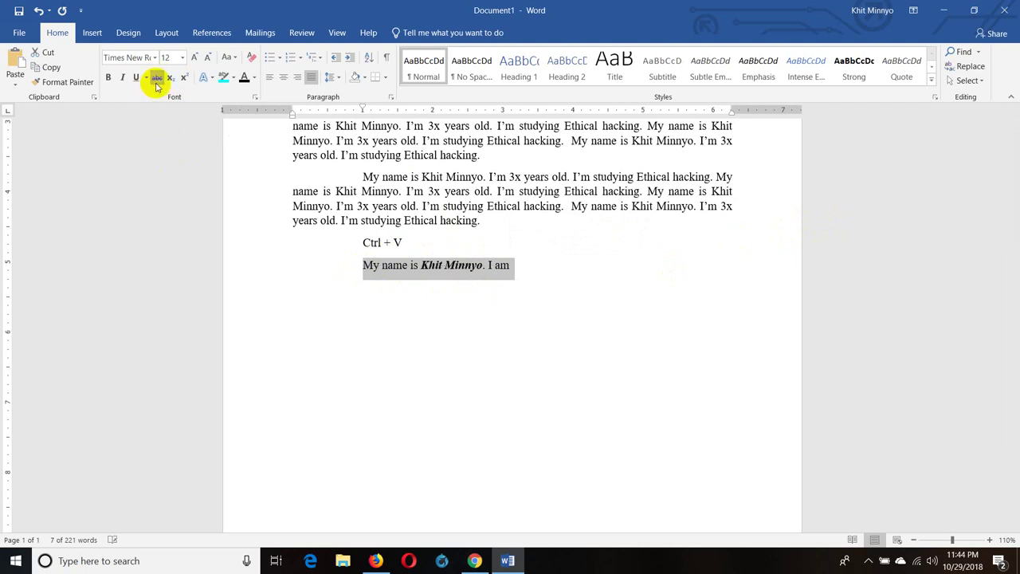
right_click(424, 269)
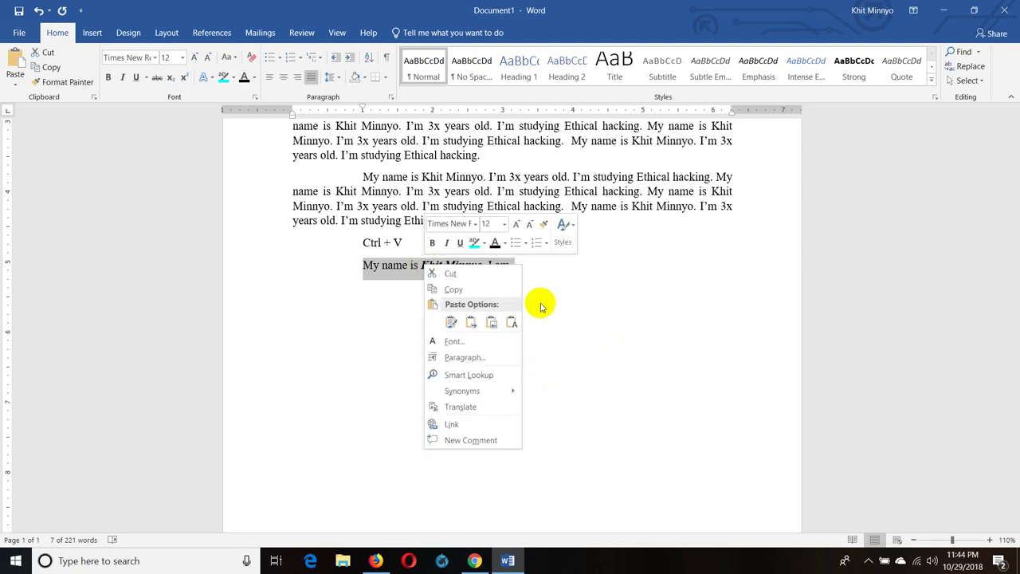
key(Escape)
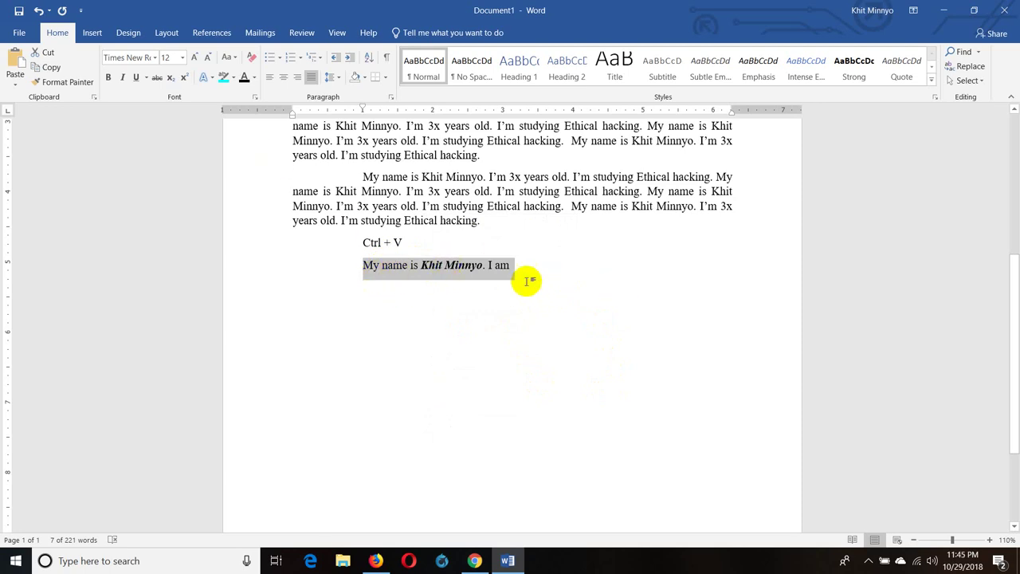
click(480, 286)
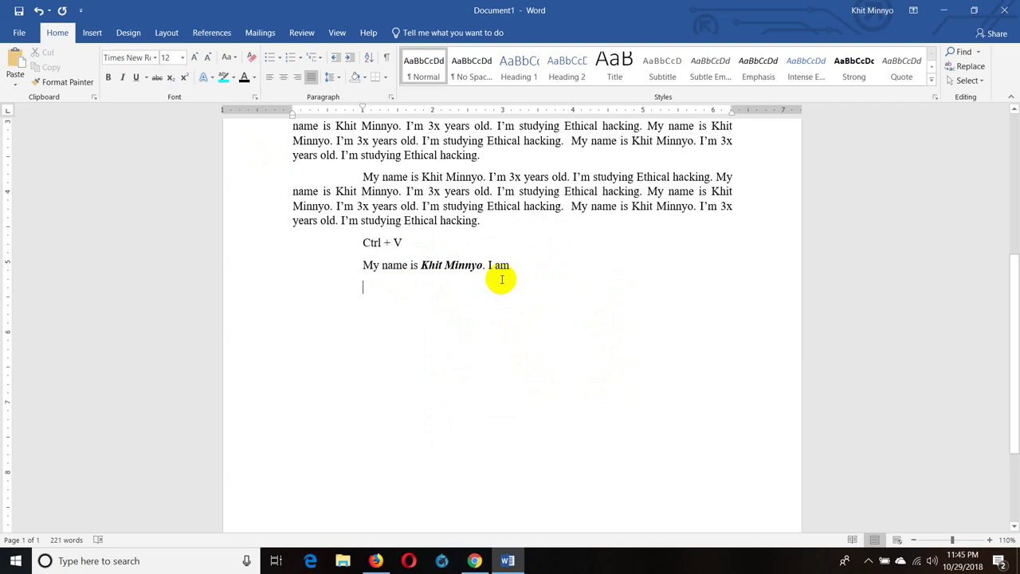
Type 'First second third' and '1st 2nd 3rd' on separate lines, with superscript ordinal suffixes
text(first)
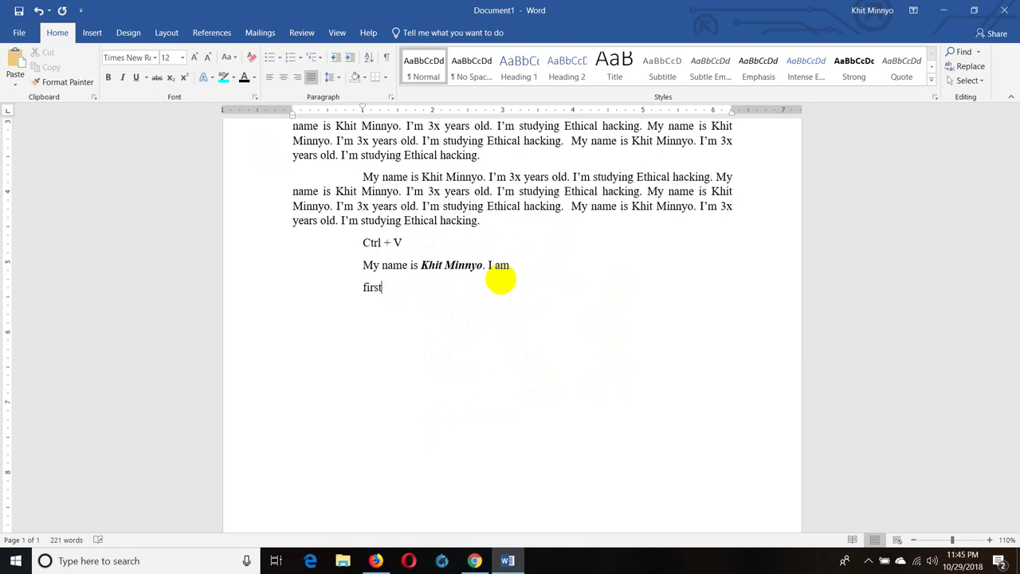
text( second thir)
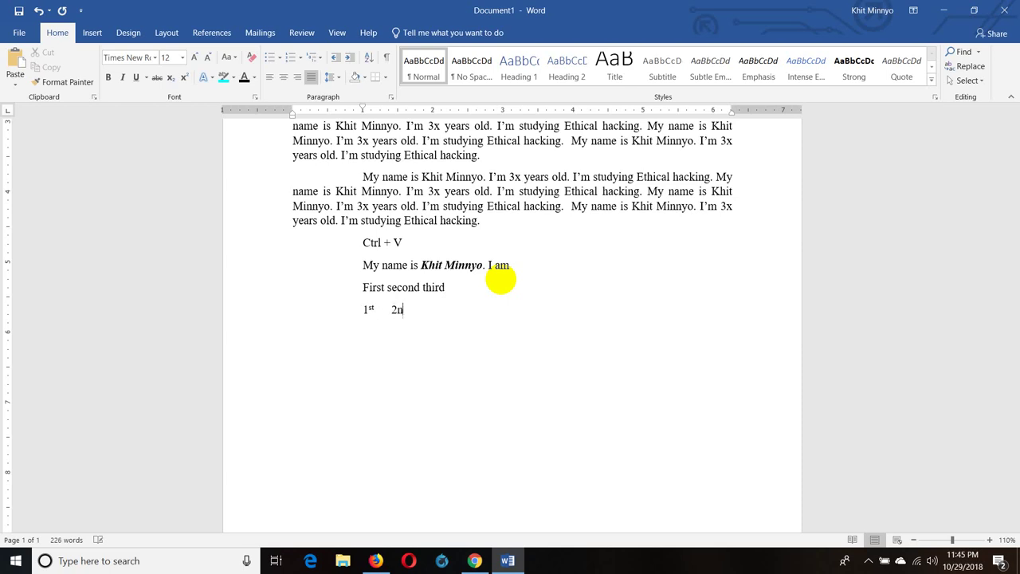
text(d 3r)
text(d)
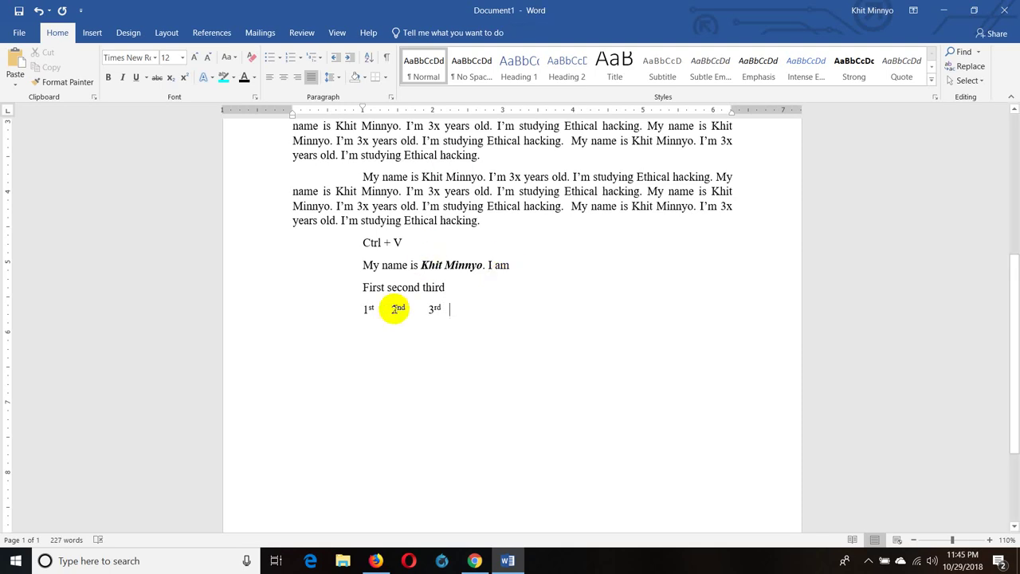
double_click(375, 288)
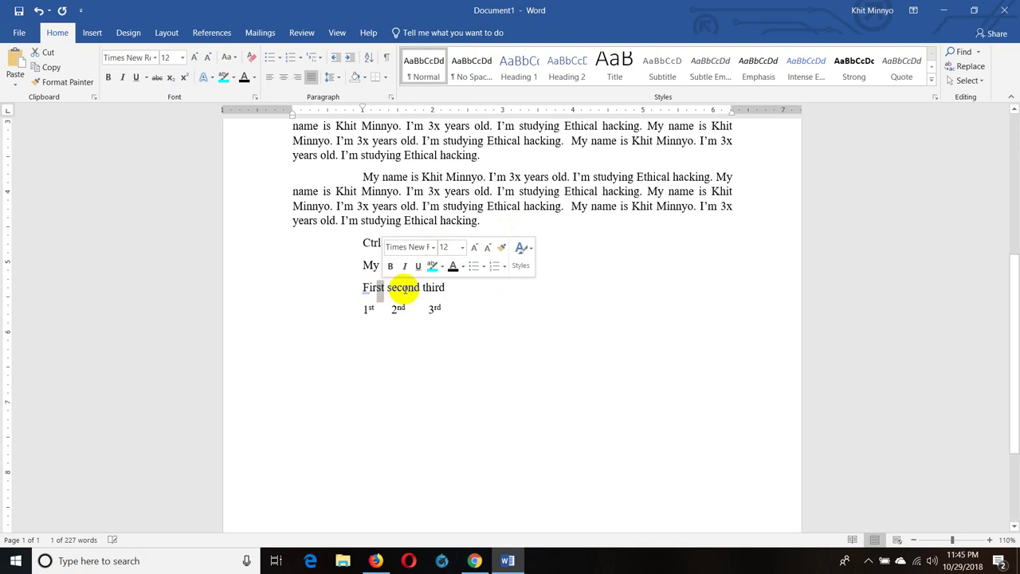
drag(409, 288, 434, 288)
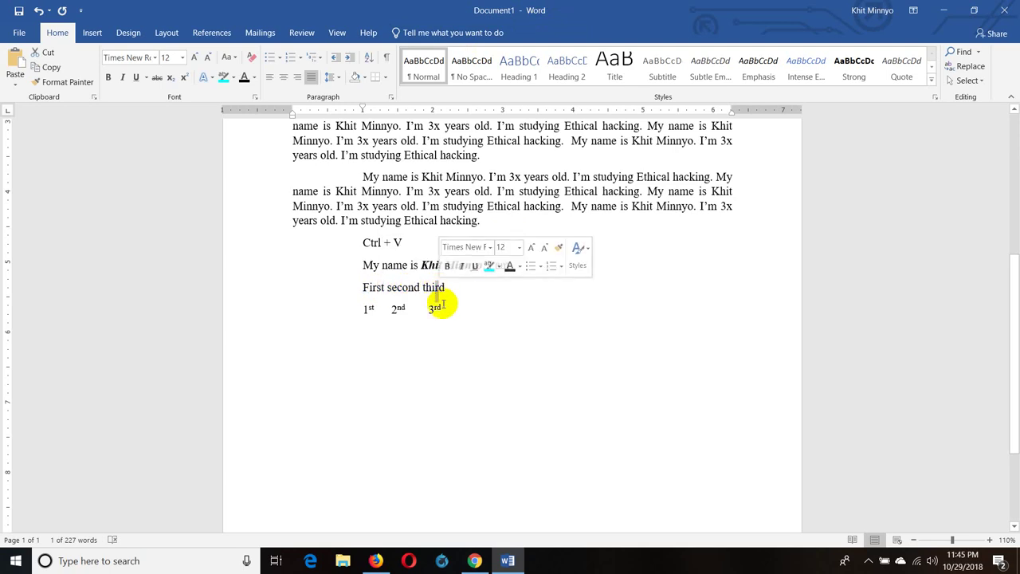
click(449, 311)
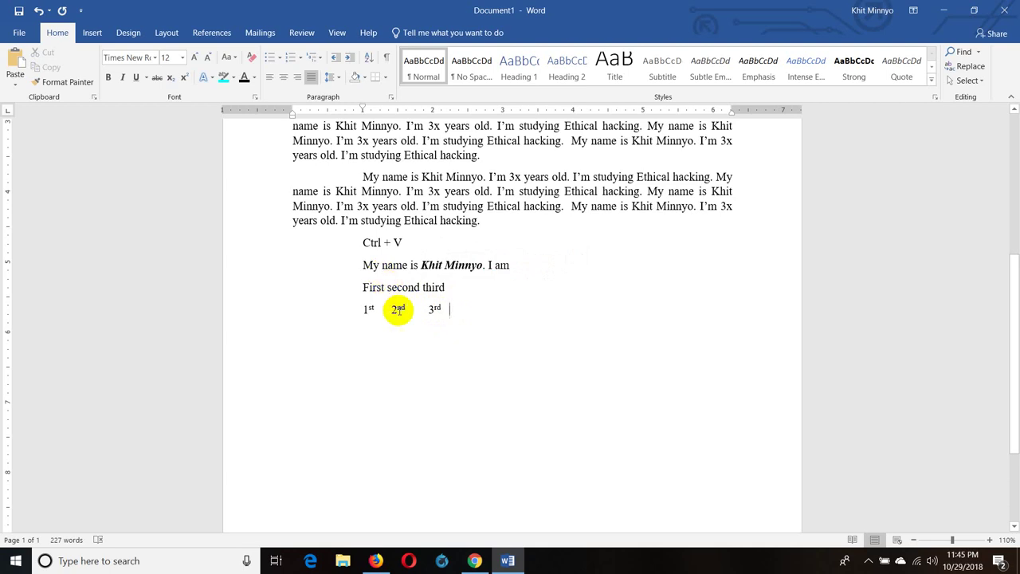
click(397, 311)
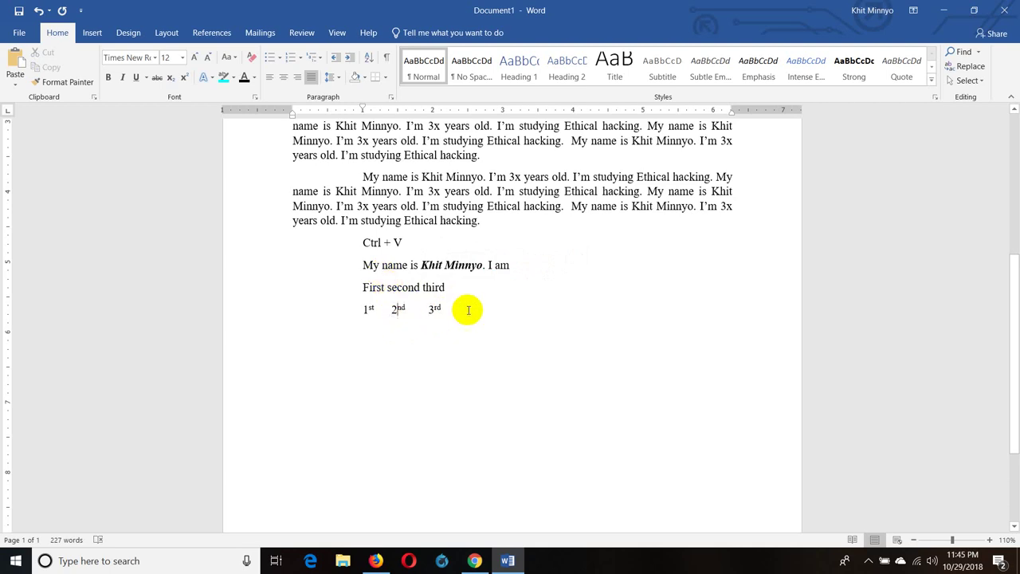
key(Return)
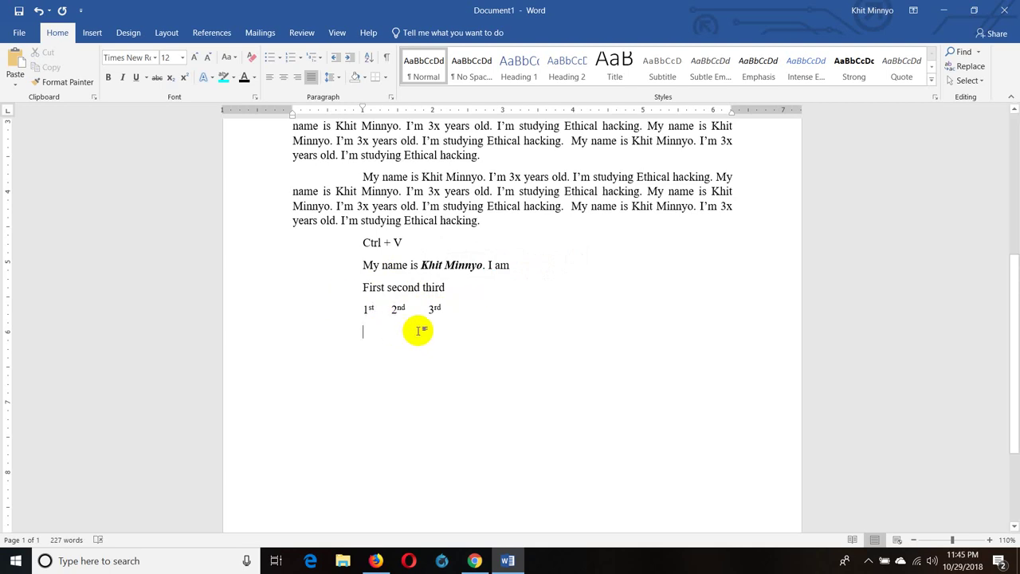
Type '2² 3²', raising each exponent with the Superscript button
text(22)
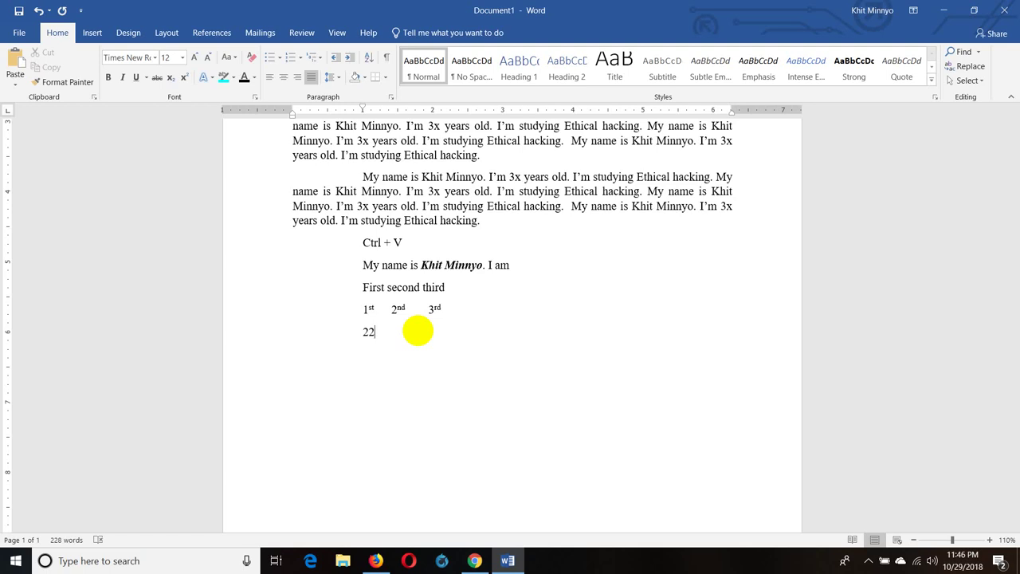
key(shift+Left)
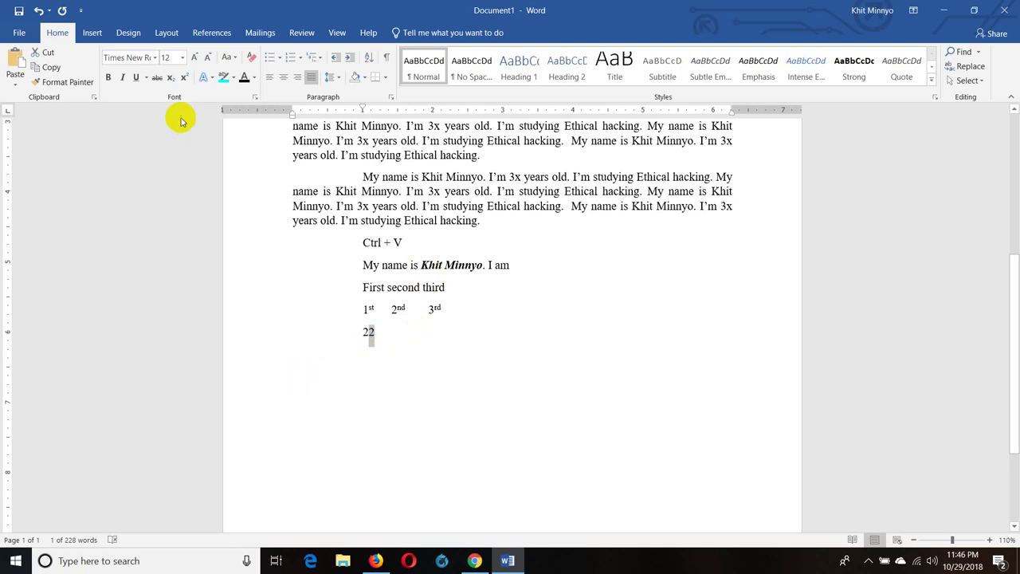
click(185, 79)
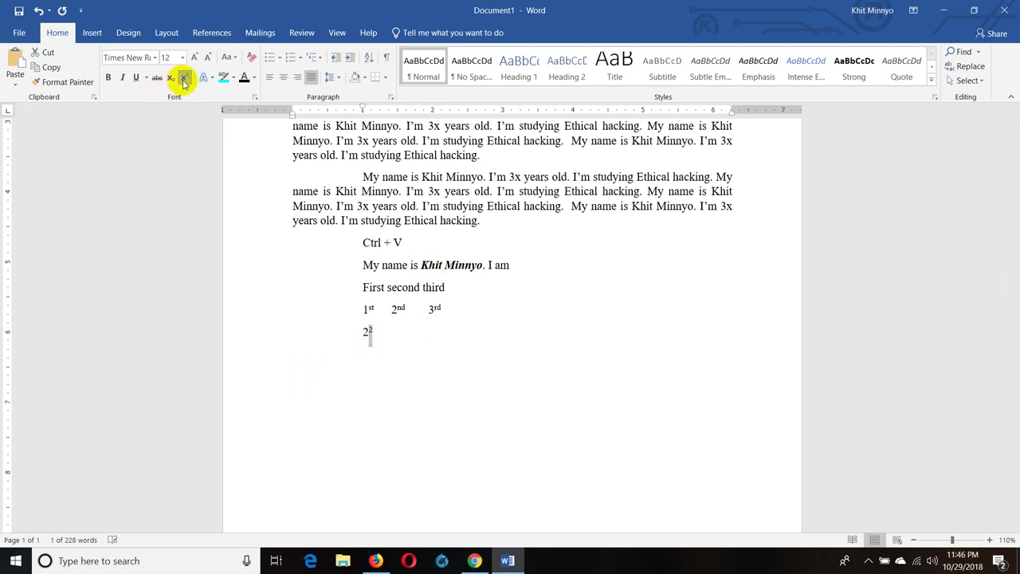
click(430, 337)
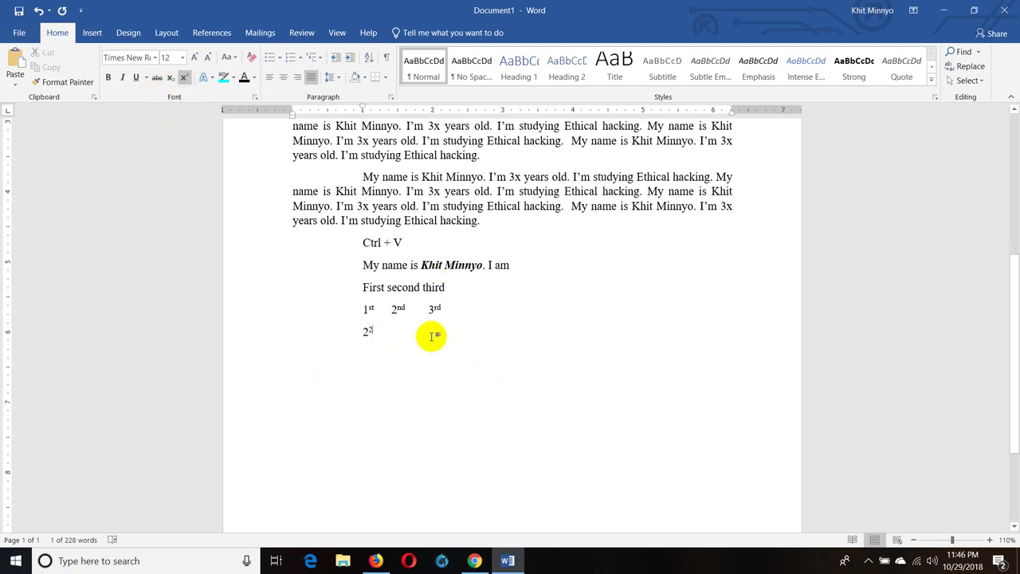
click(184, 77)
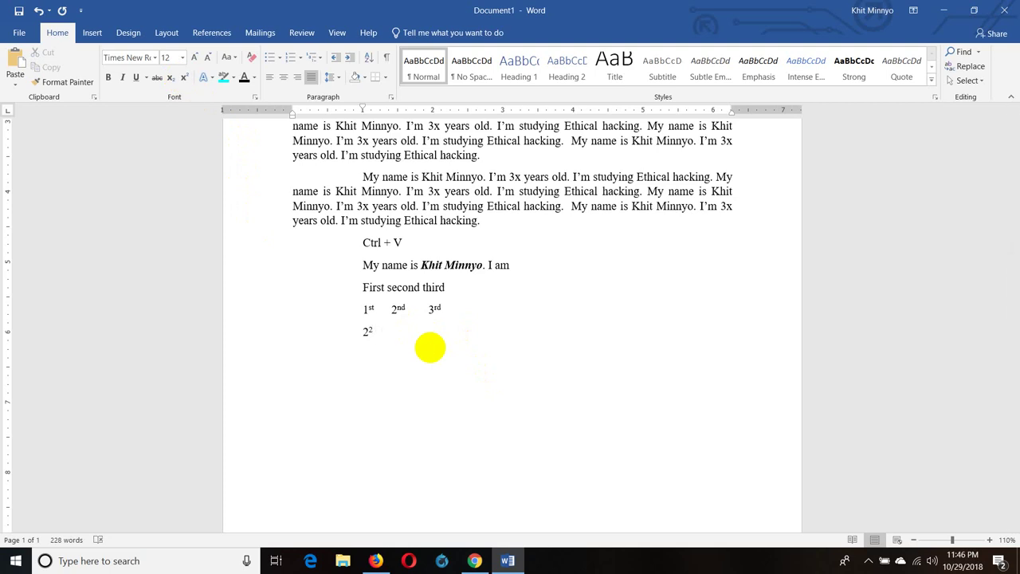
text( 3)
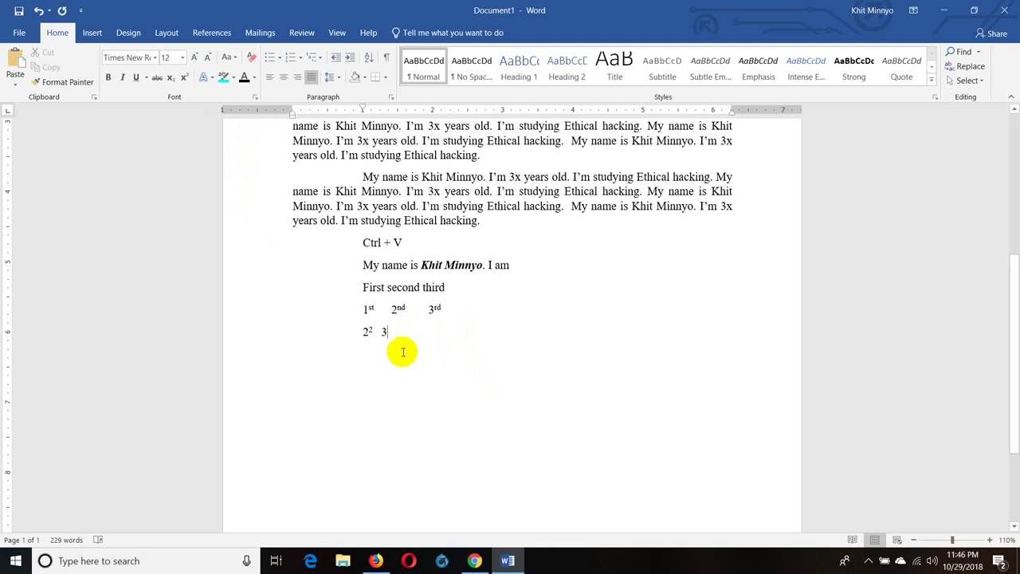
click(184, 77)
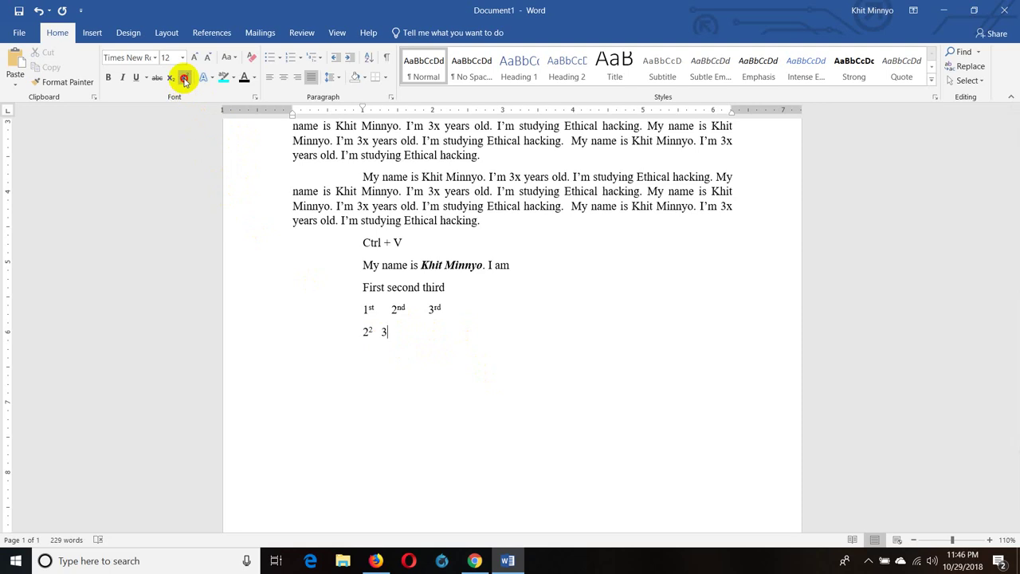
text(2)
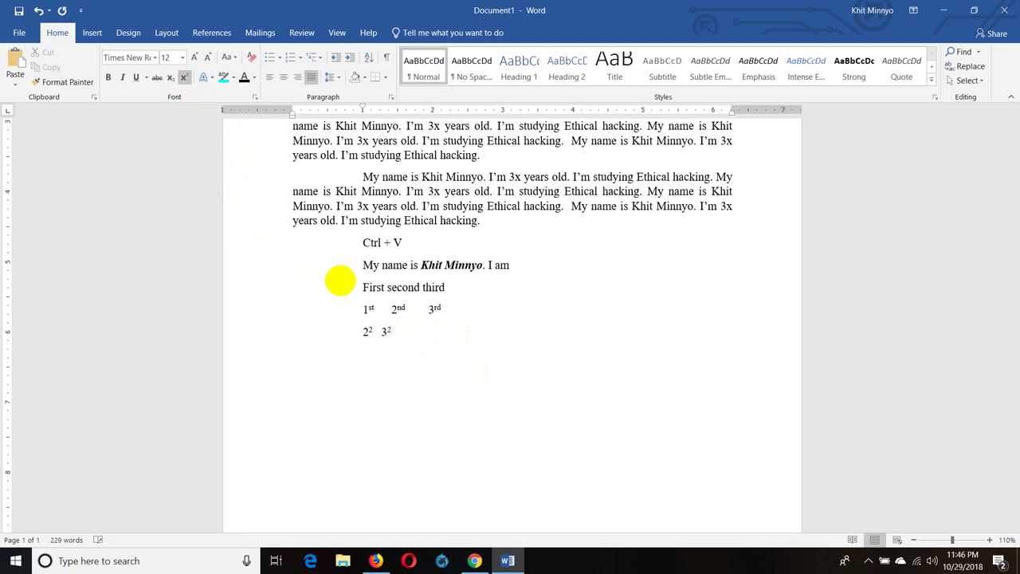
click(184, 78)
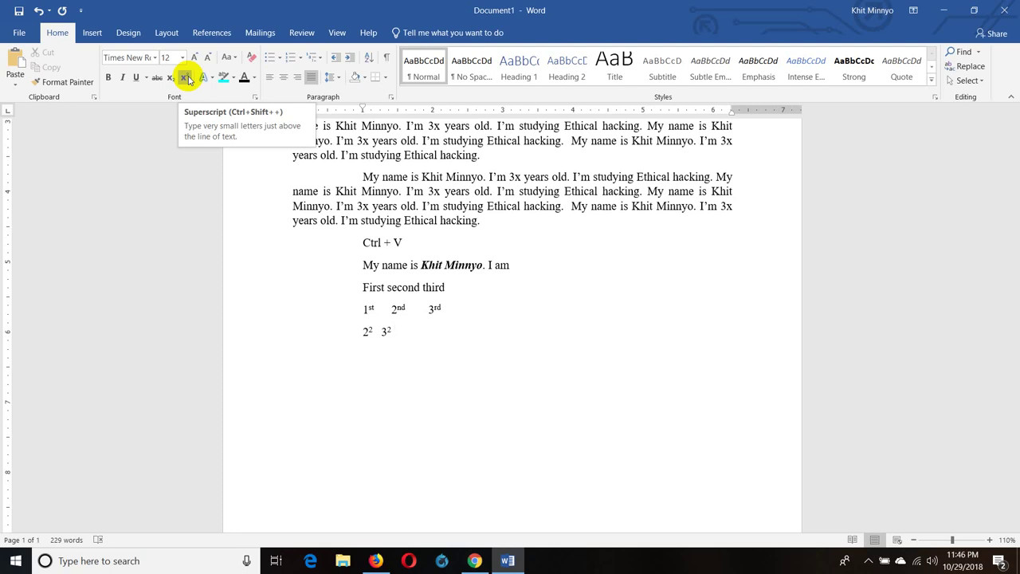
Continue the line with '====== x⁵ xxx', using Ctrl+Shift++ for the exponent, and start a new line
click(188, 77)
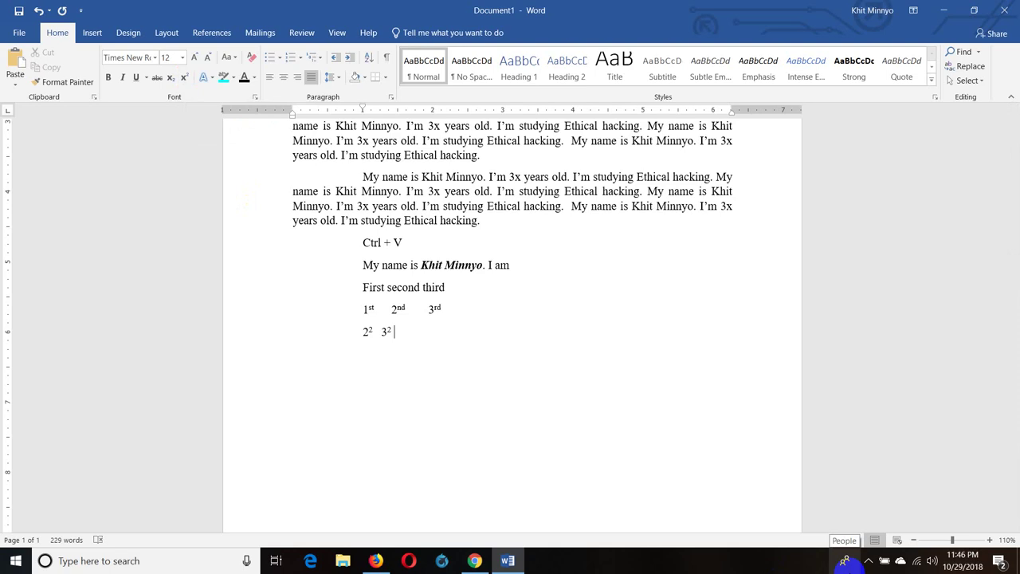
text(======)
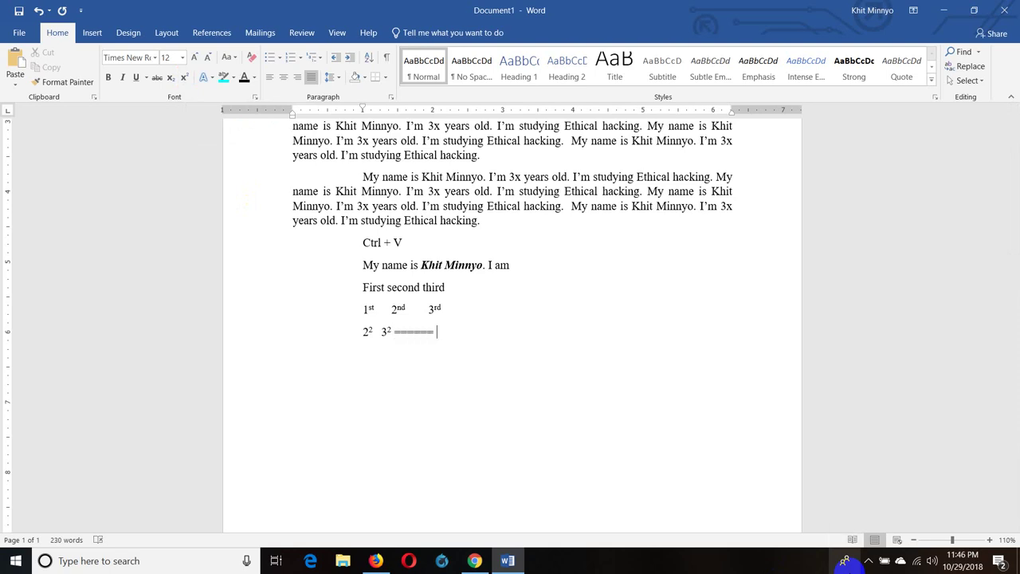
text( x)
key(ctrl+shift+plus)
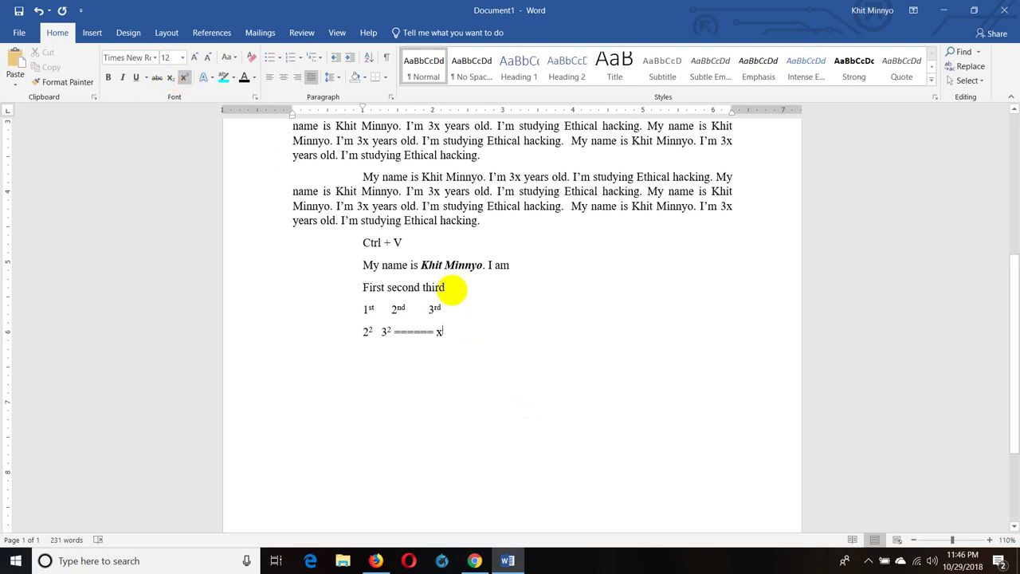
text(5)
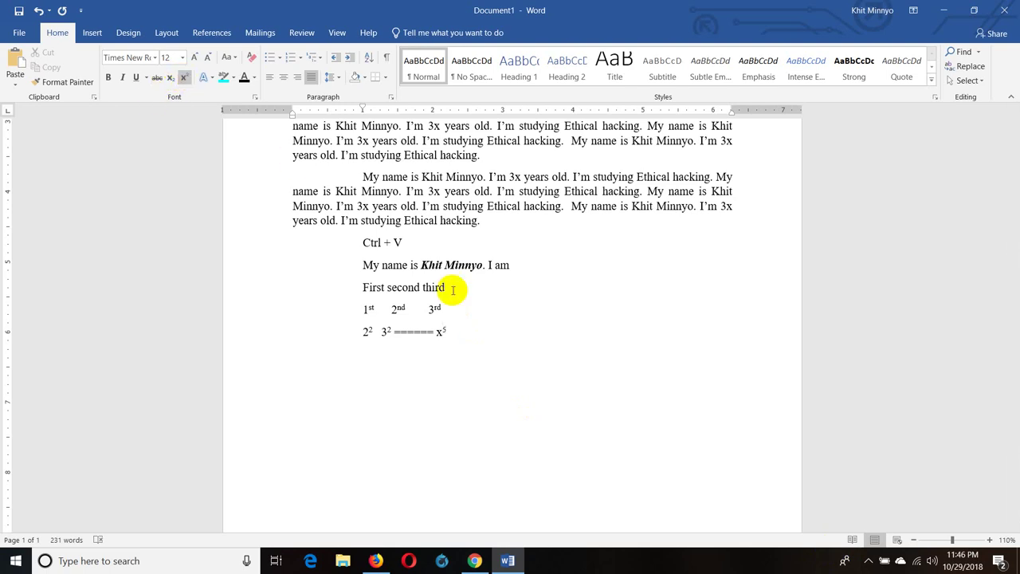
key(ctrl+shift+equal)
text(ကကကက)
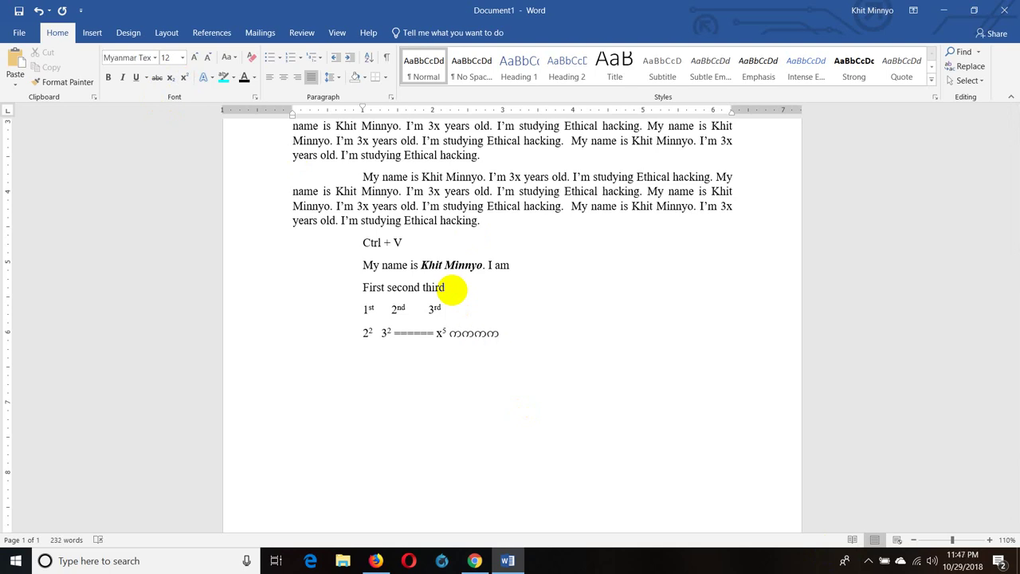
key(BackSpace)
key(BackSpace)
key(BackSpace)
key(BackSpace)
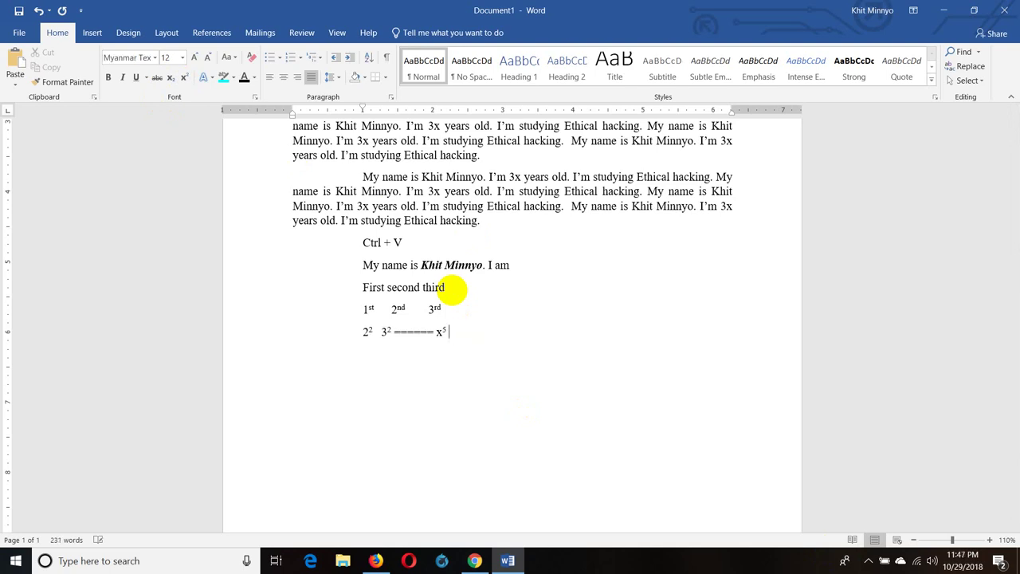
text(xxx)
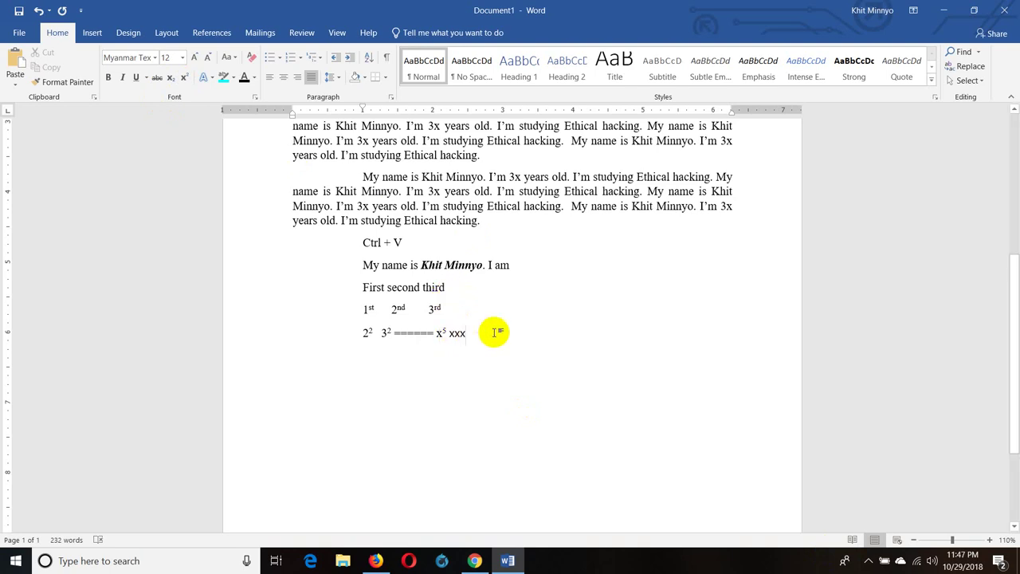
key(Return)
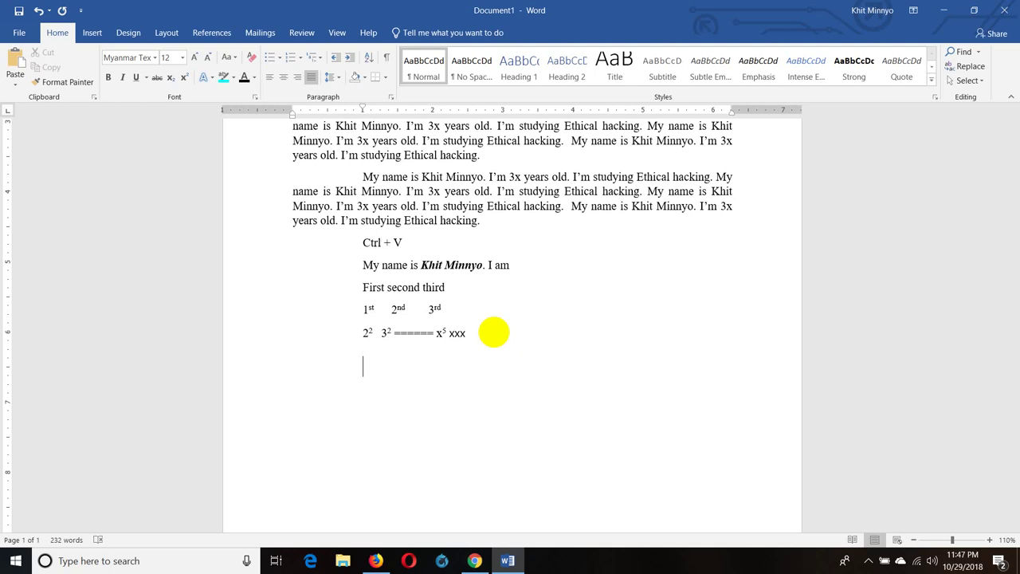
Type H2O and make its 2 a subscript with the Subscript button
text(H2)
text(O)
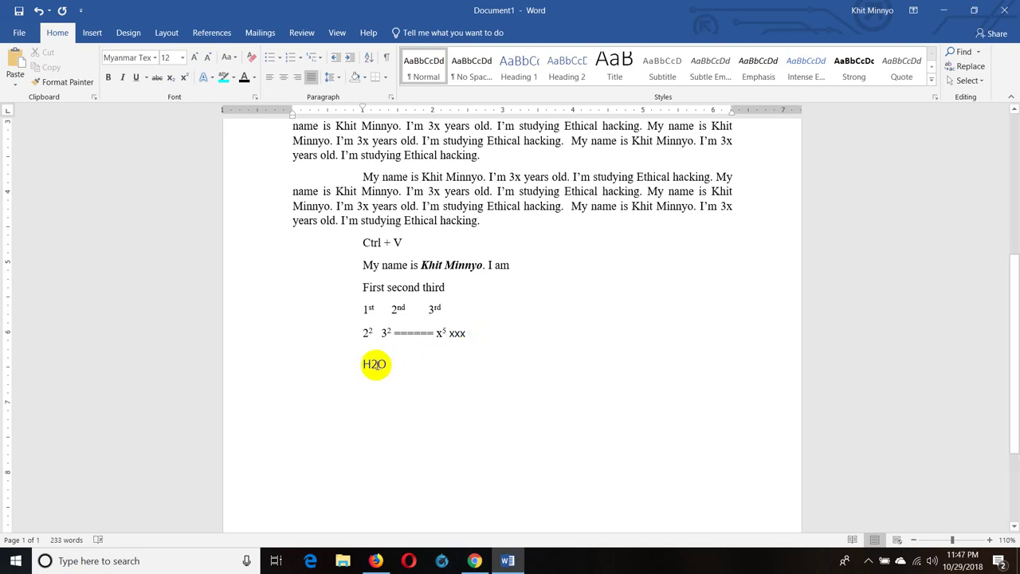
drag(376, 364, 370, 364)
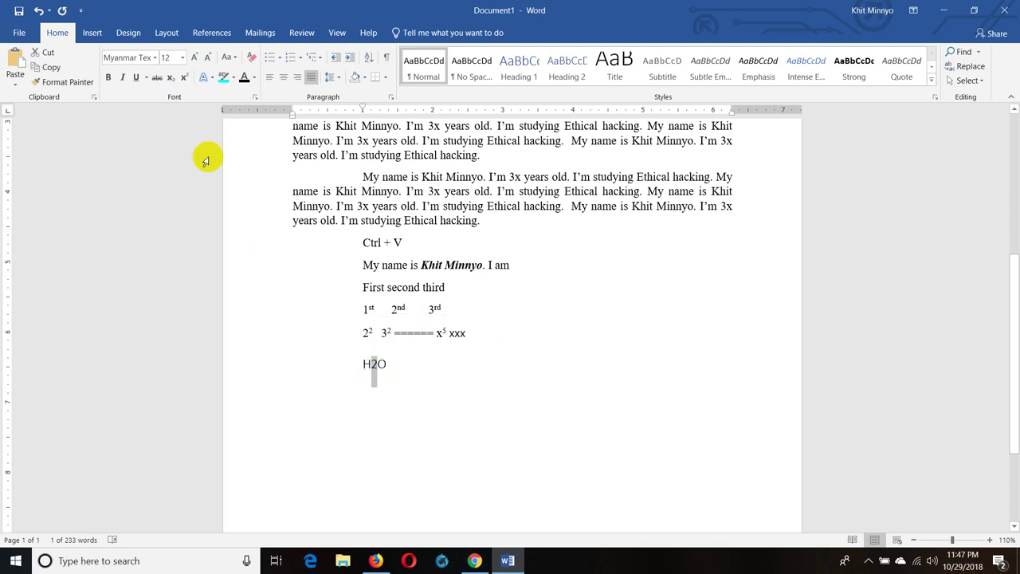
click(170, 77)
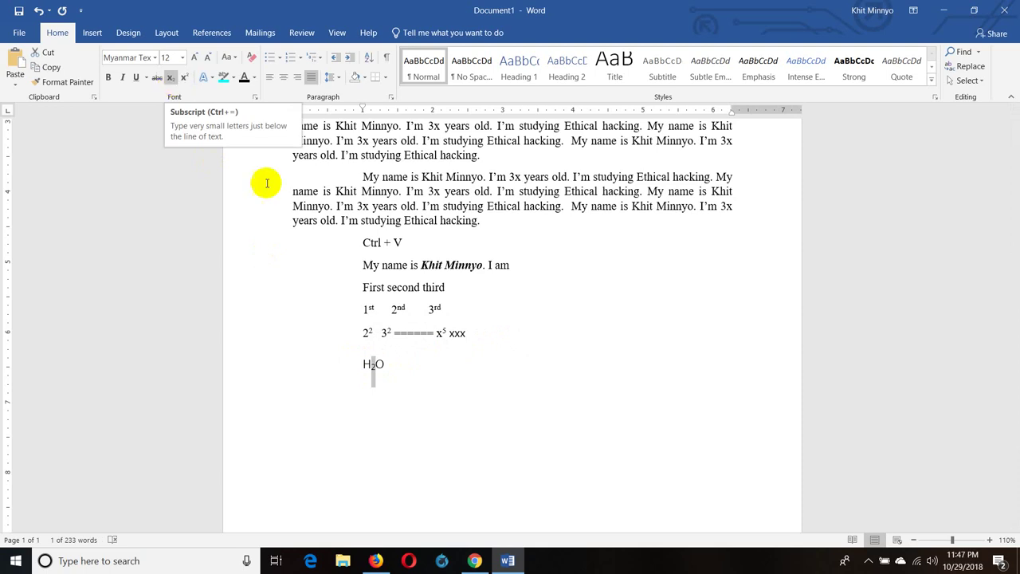
Add a second H₂O, using Ctrl+= to subscript the 2
click(403, 361)
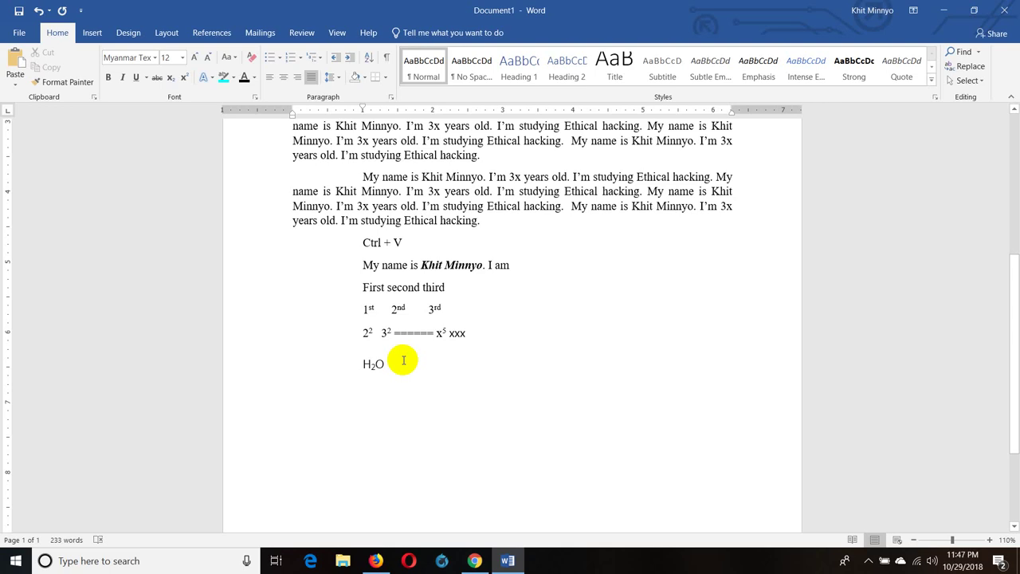
text(H)
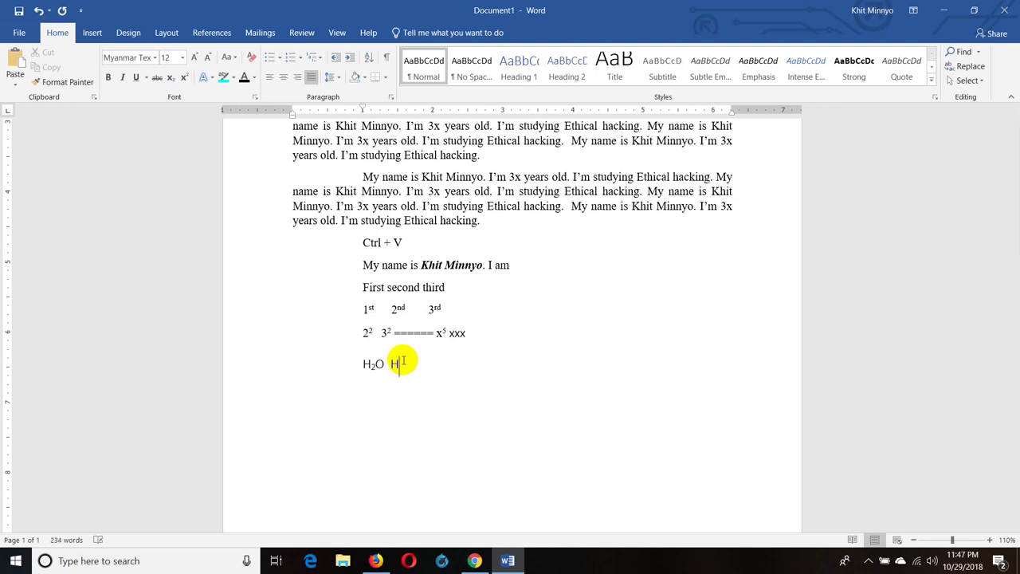
key(ctrl+equal)
text(2)
key(ctrl+equal)
text(O)
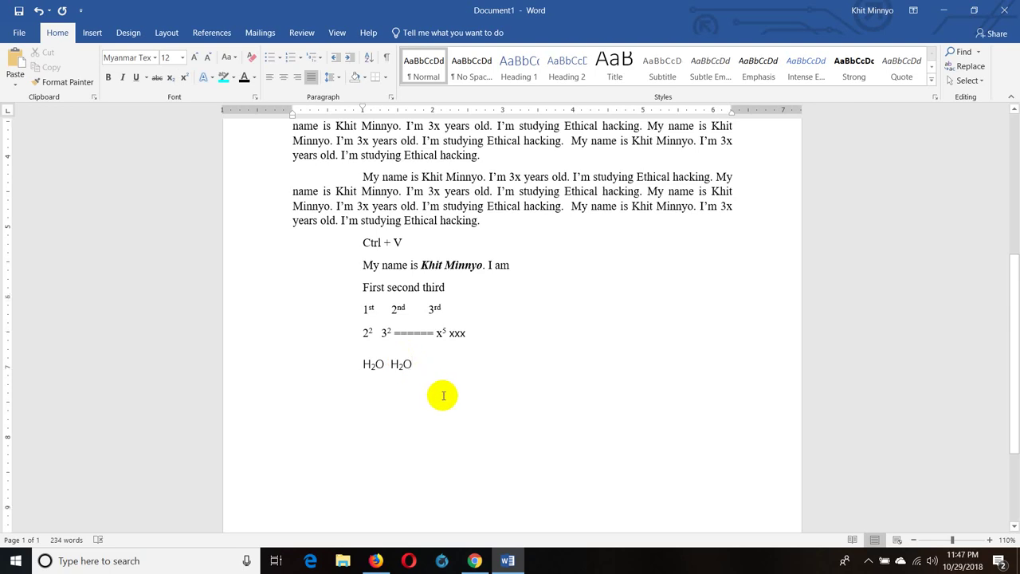
Start a new line below H₂O and return the caret after the second H₂O
scroll(443, 395, down, 2)
key(Return)
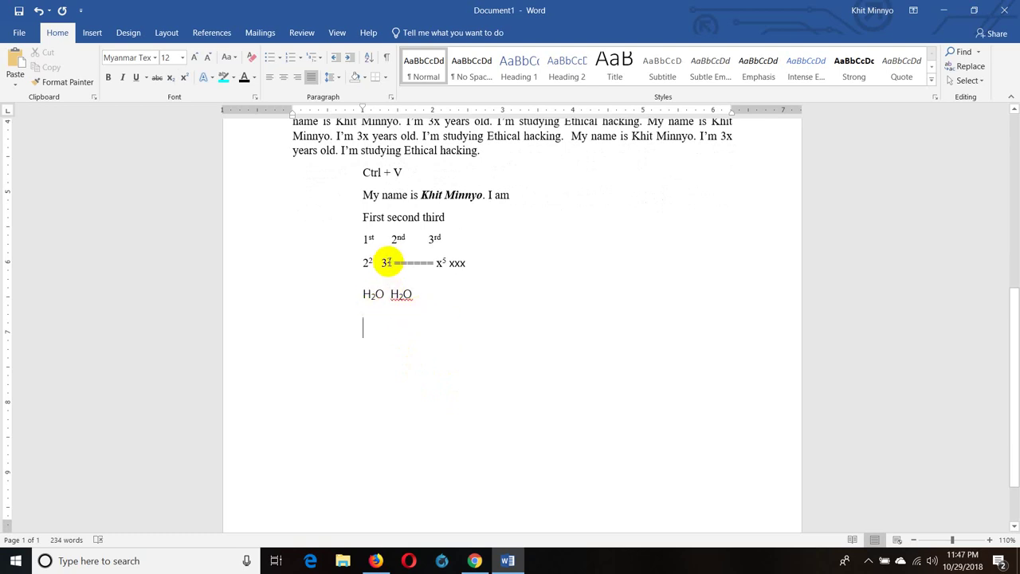
click(382, 262)
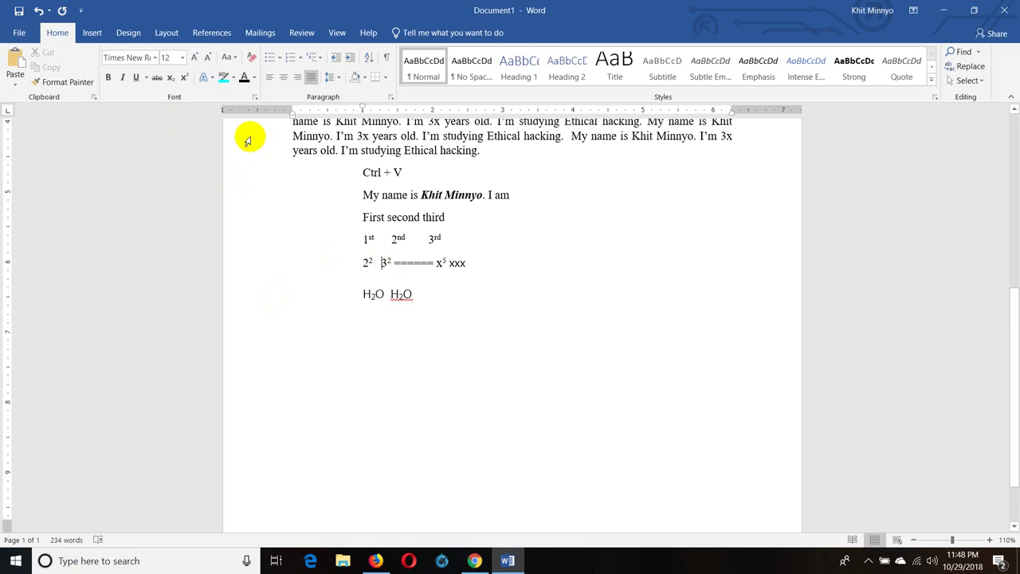
scroll(406, 302, down, 2)
scroll(413, 310, up, 5)
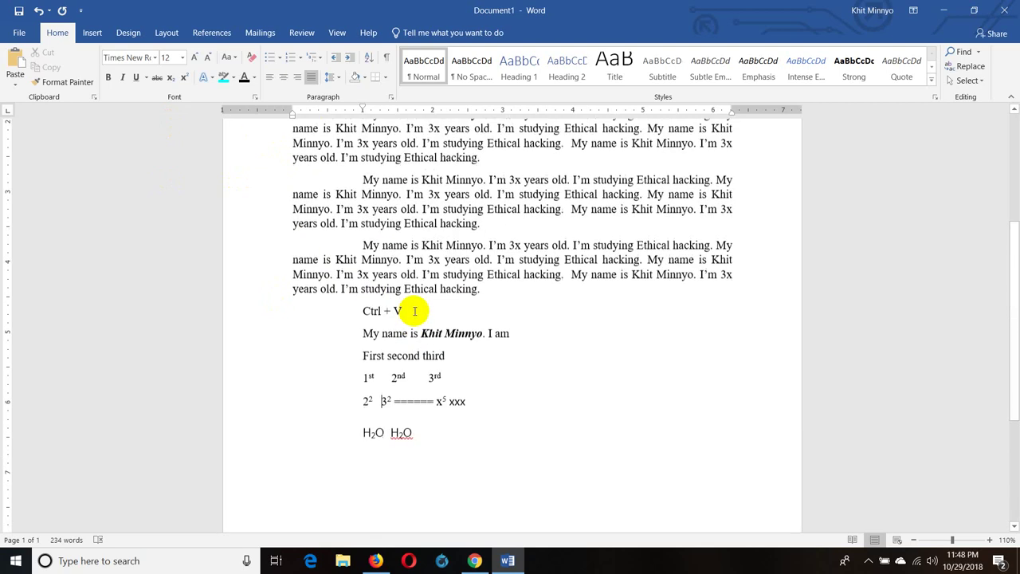
scroll(414, 311, down, 3)
click(444, 311)
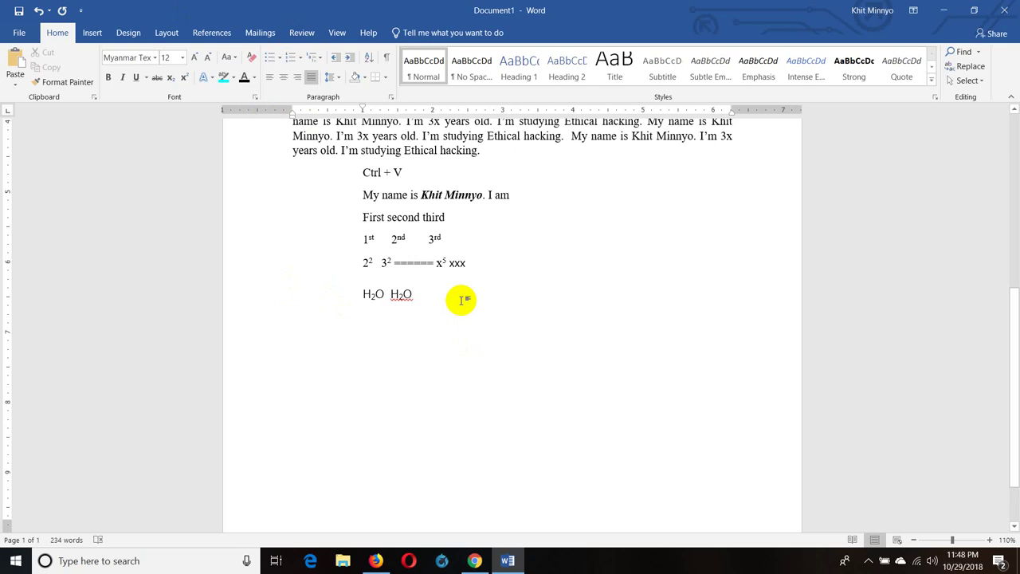
Undo the last change and highlight 'First second third' in turquoise
key(ctrl+z)
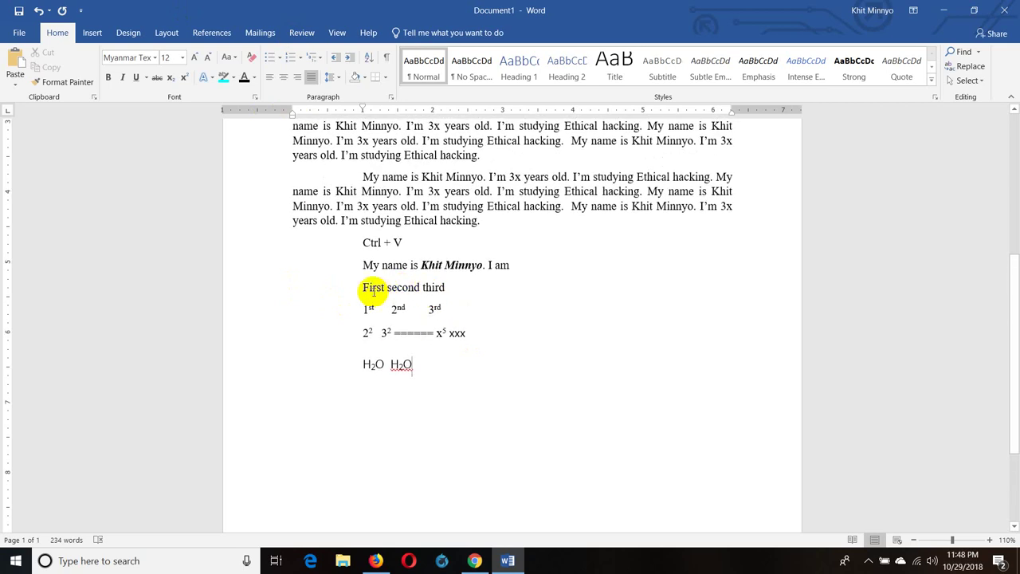
drag(364, 288, 444, 287)
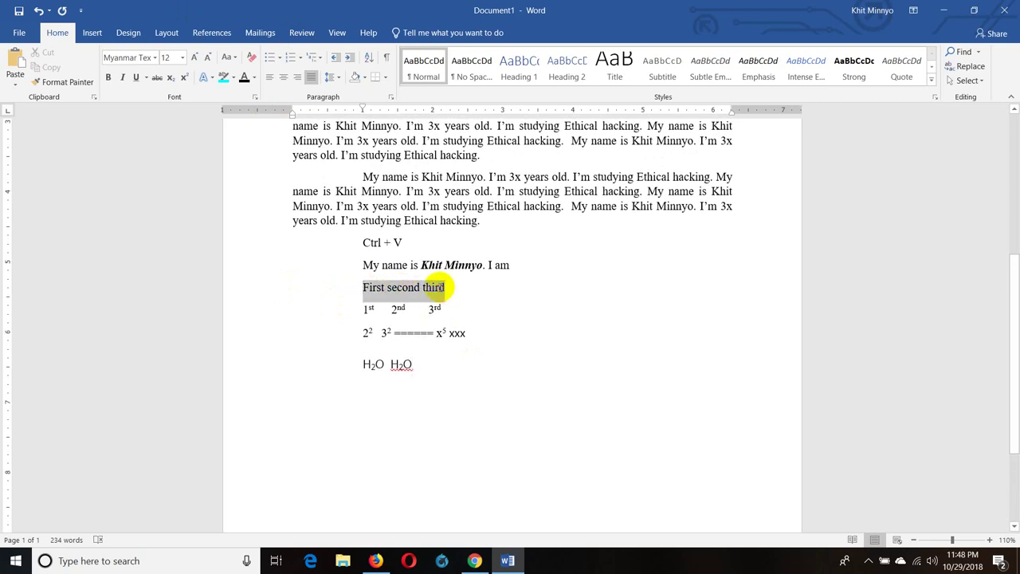
click(234, 77)
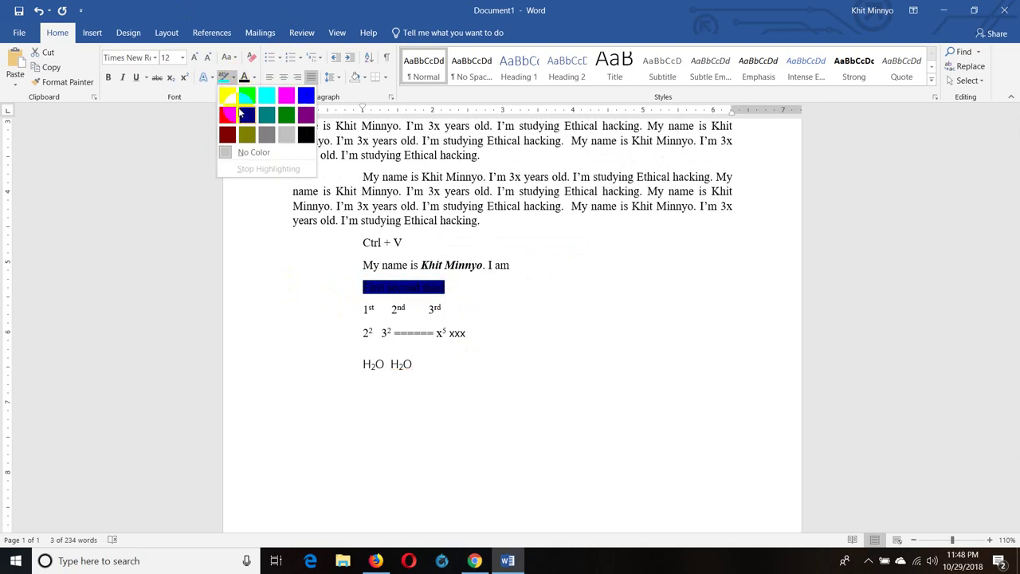
click(274, 94)
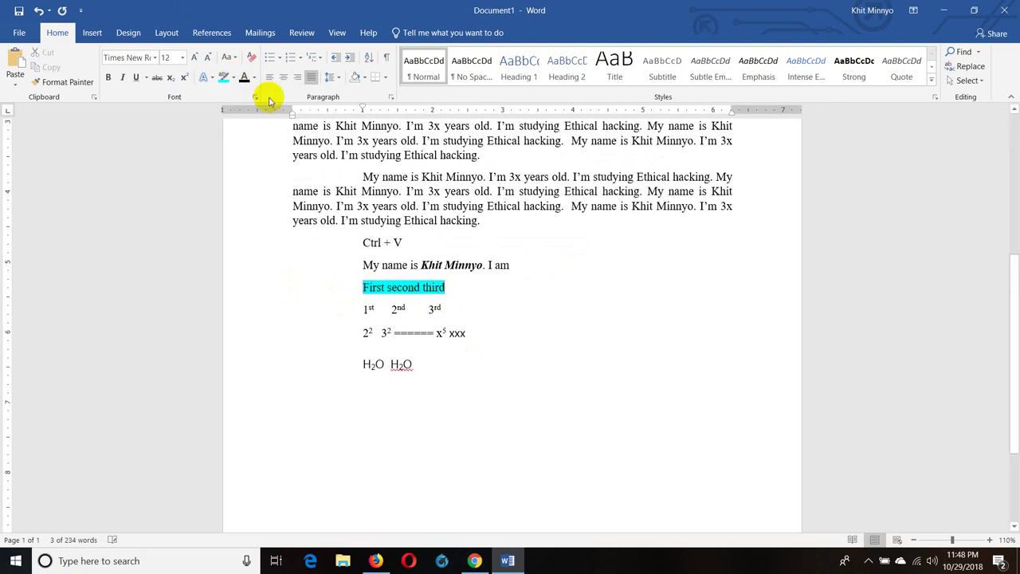
click(387, 244)
Apply a text effect and a red outline to the name in the second paragraph
scroll(255, 163, up, 1)
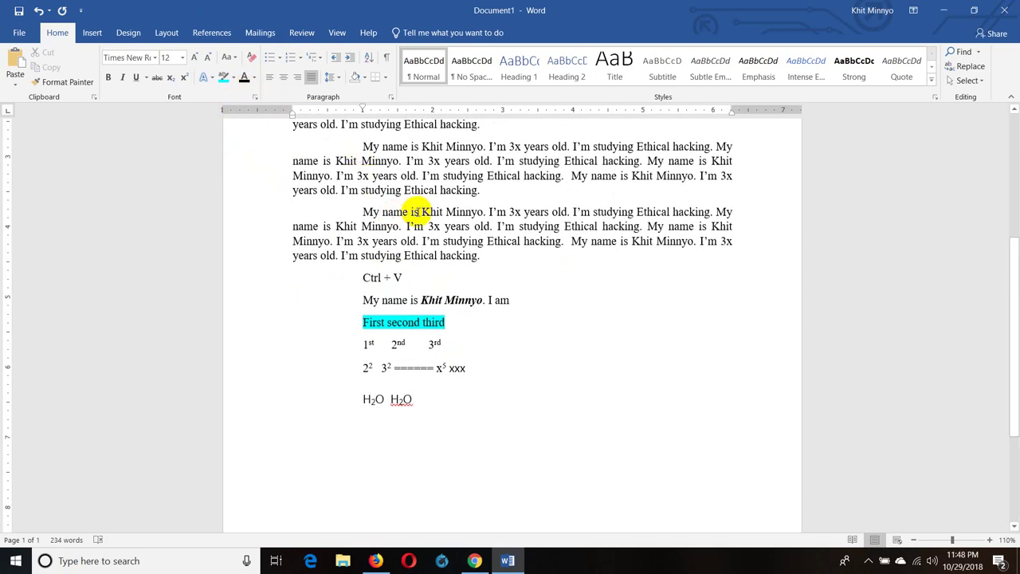
drag(421, 212, 475, 216)
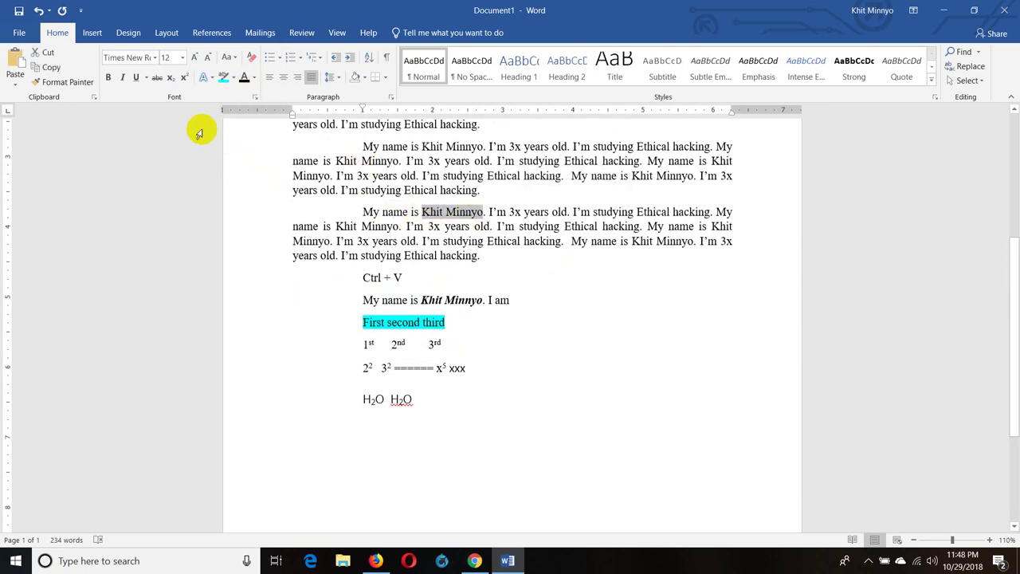
click(211, 79)
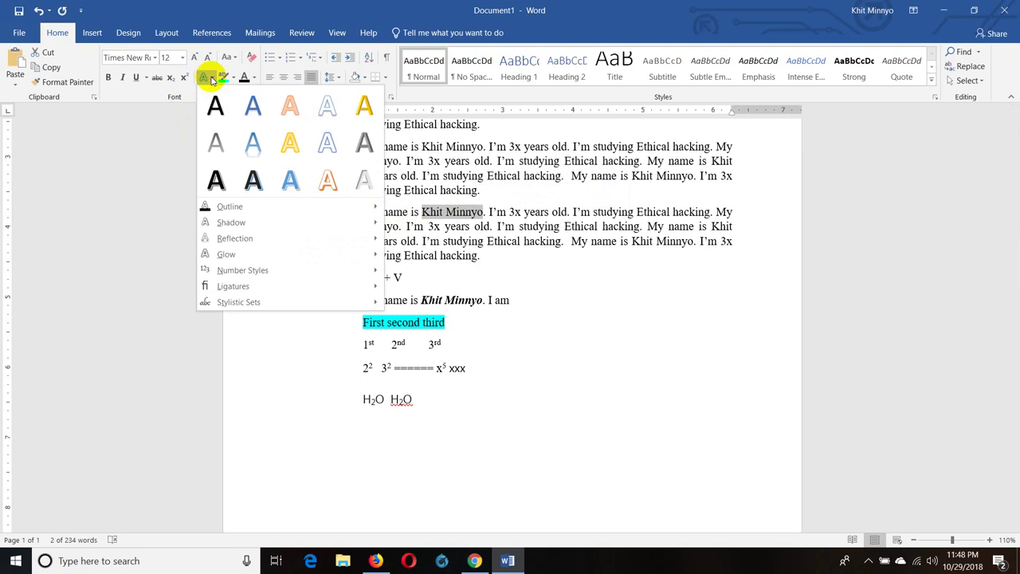
click(288, 181)
click(214, 83)
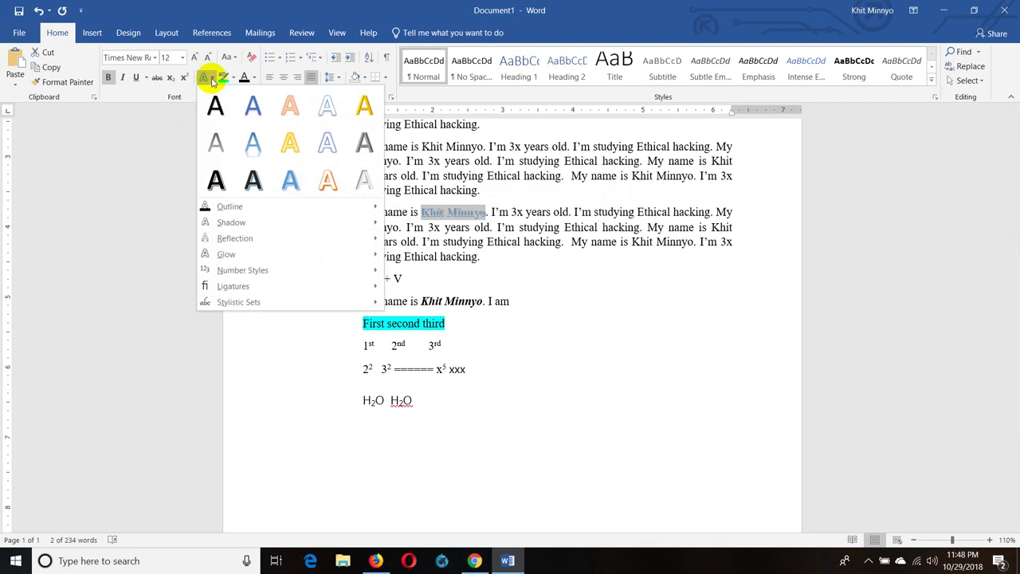
mouse_move(244, 207)
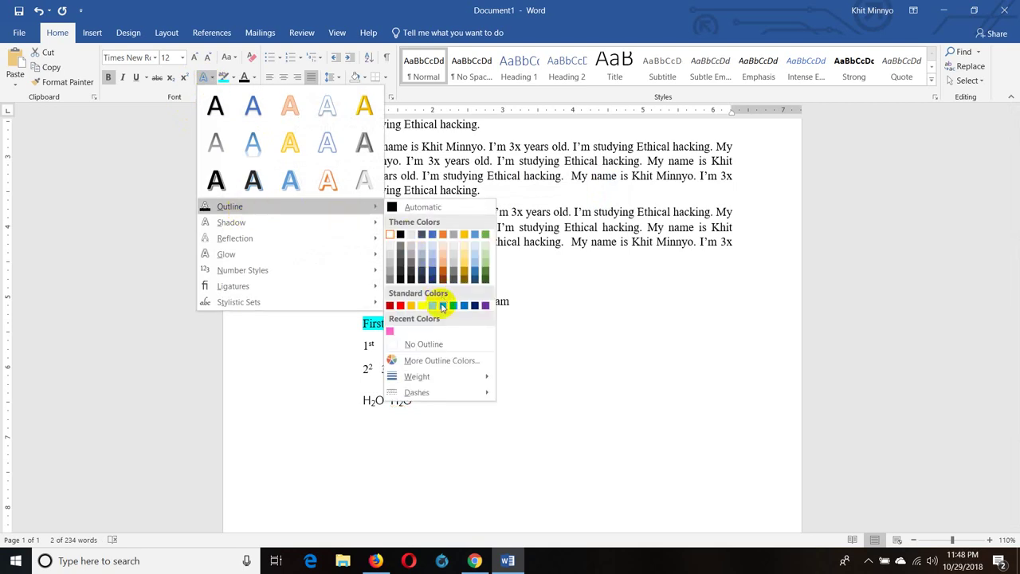
click(390, 306)
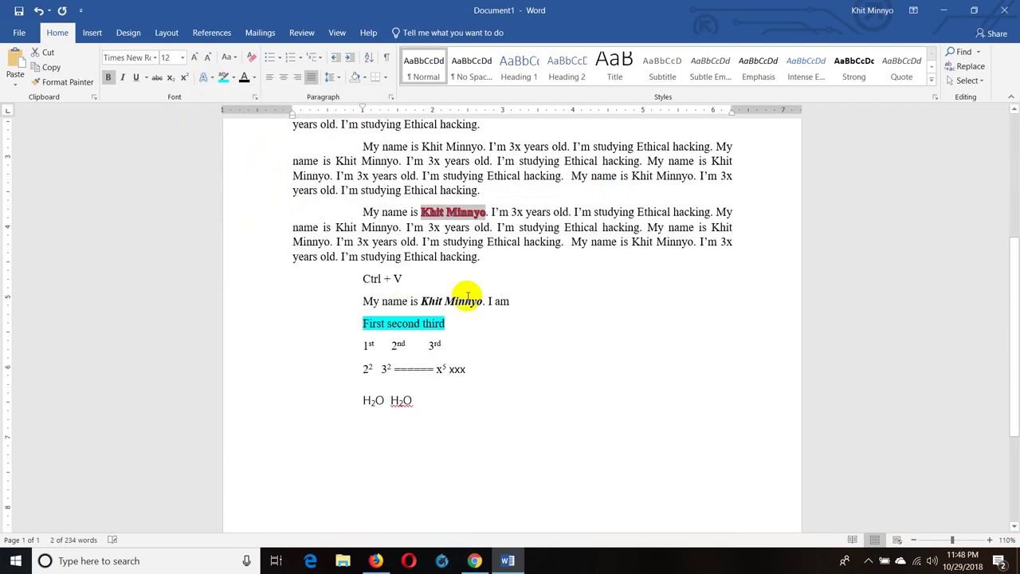
Start an empty line below the H₂O H₂O line
click(529, 306)
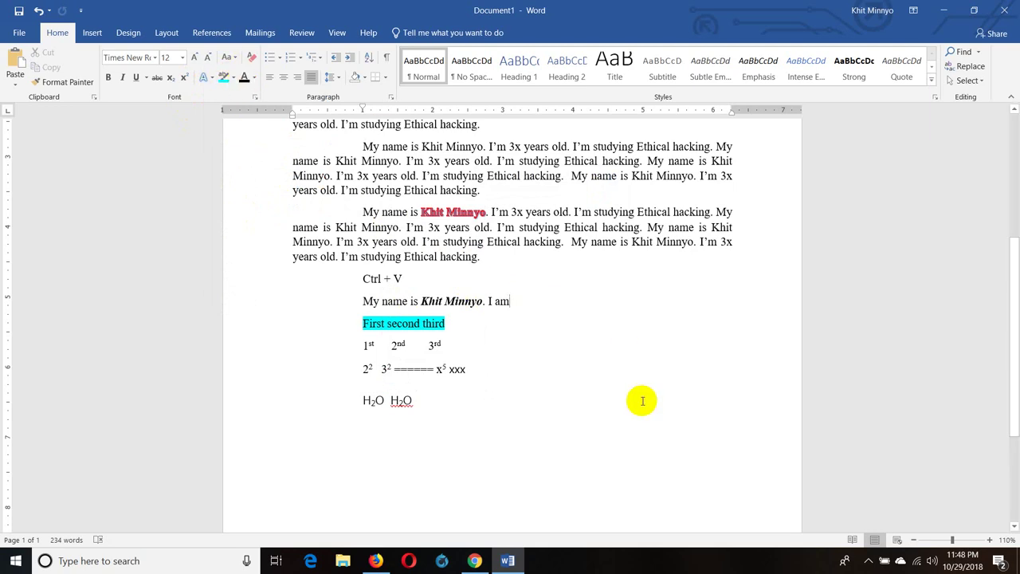
scroll(522, 349, down, 3)
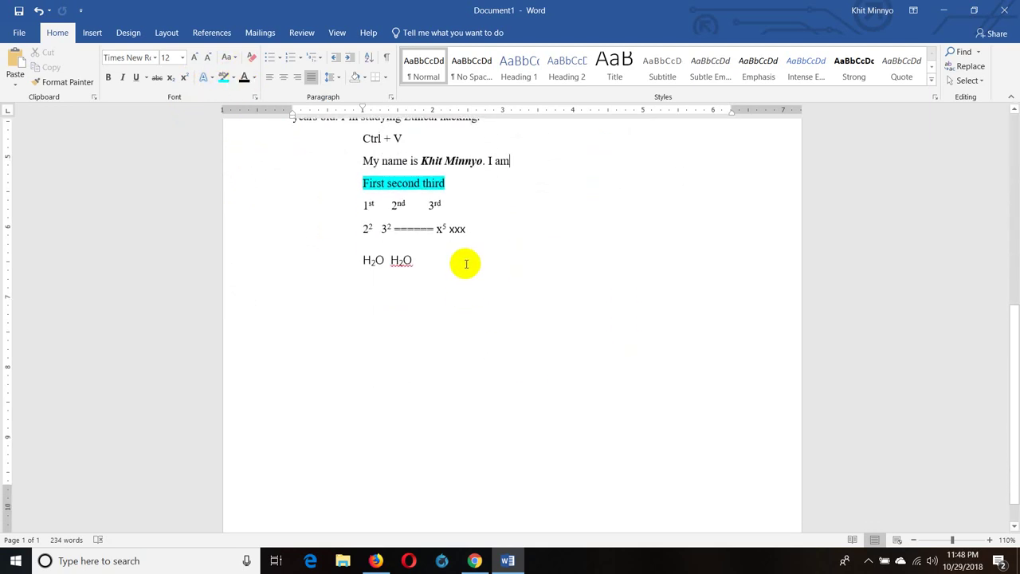
click(467, 264)
key(Return)
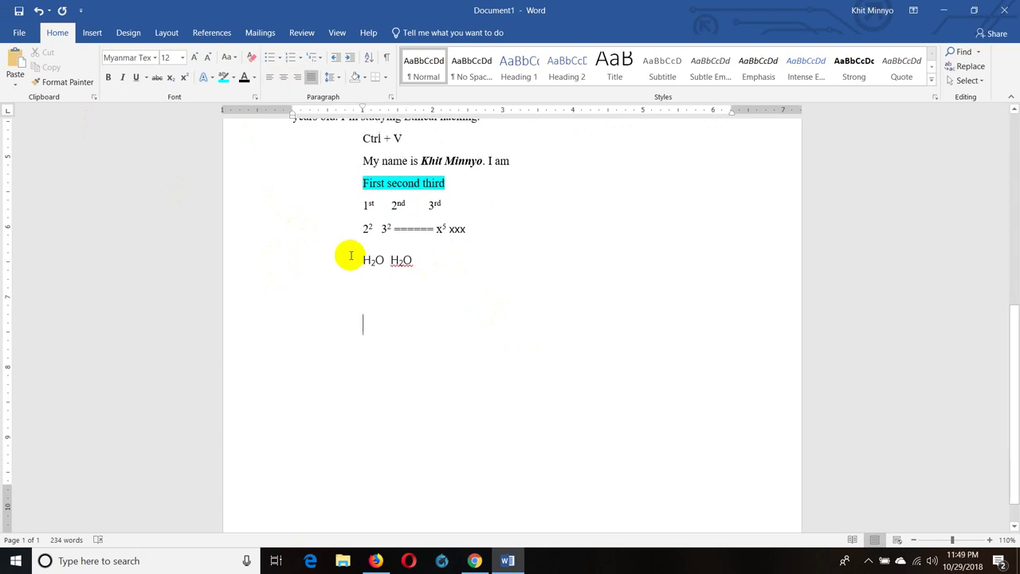
Move the new line's indent to the left margin and cancel out of Define New Bullet
drag(362, 112, 291, 118)
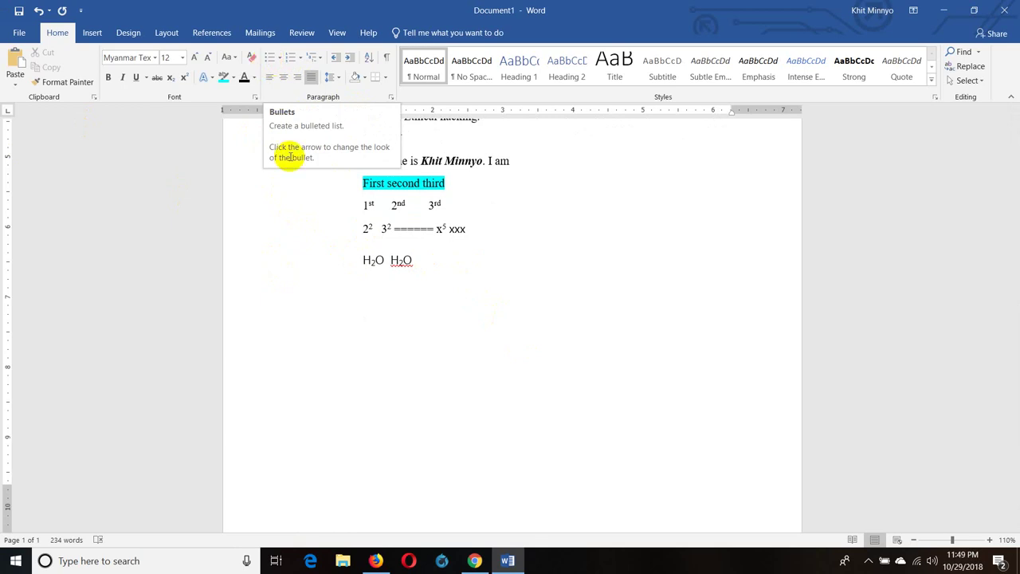
click(280, 59)
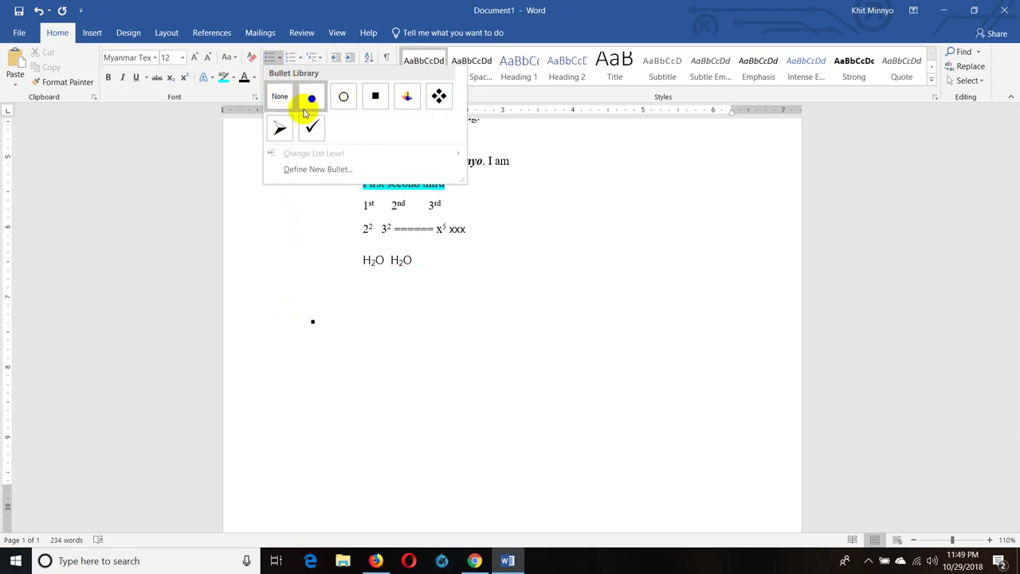
click(322, 171)
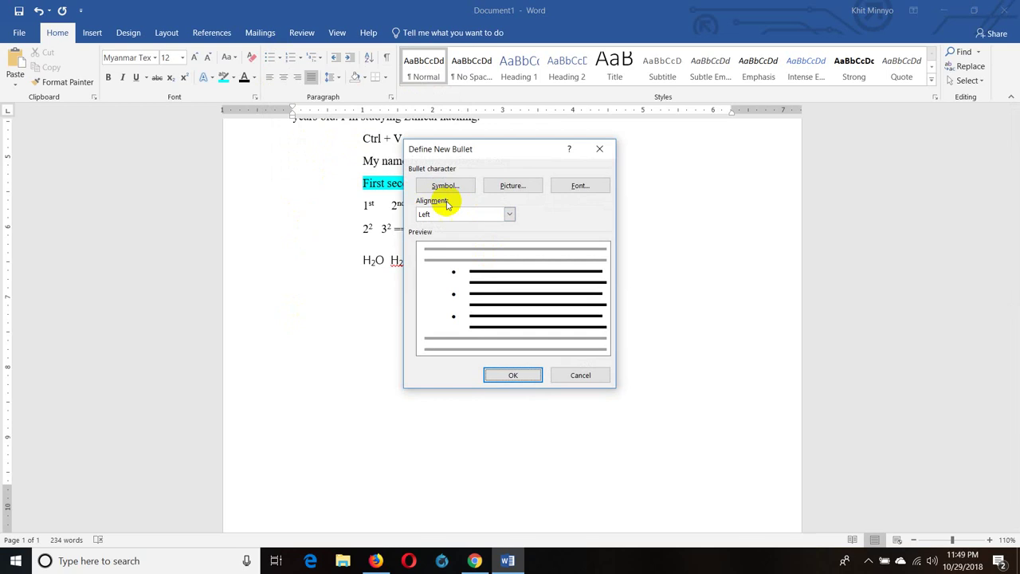
click(514, 186)
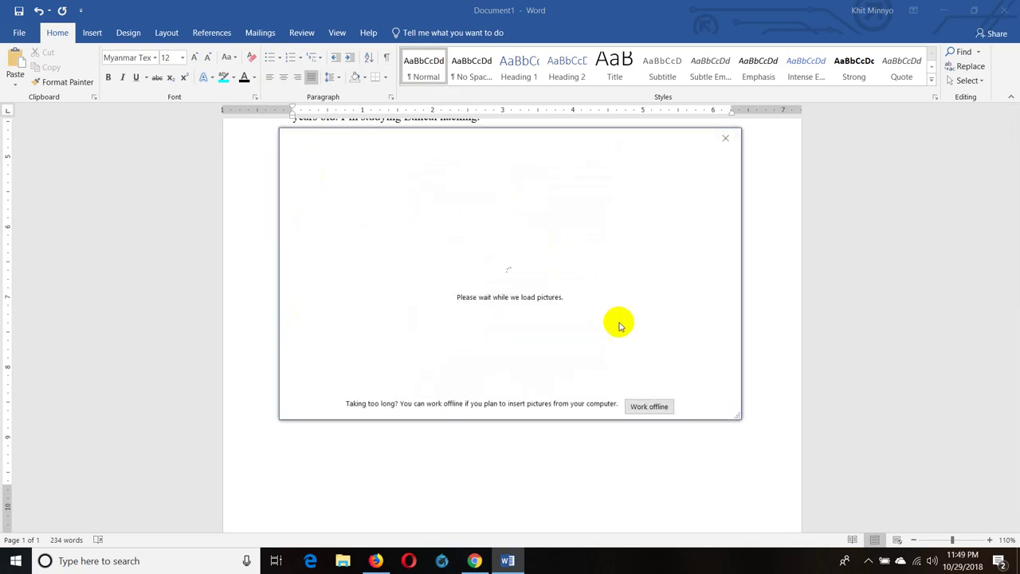
click(725, 138)
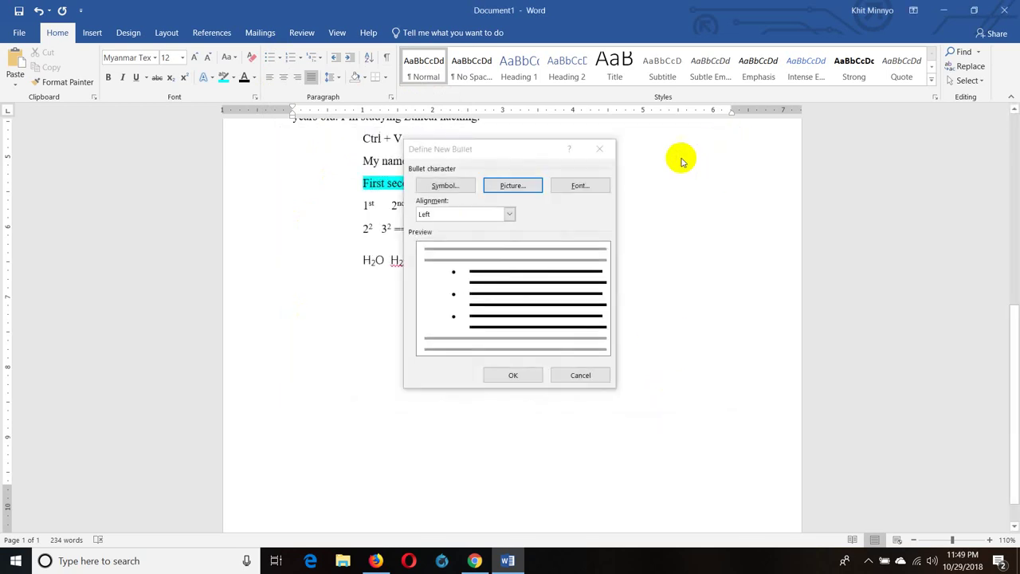
click(581, 375)
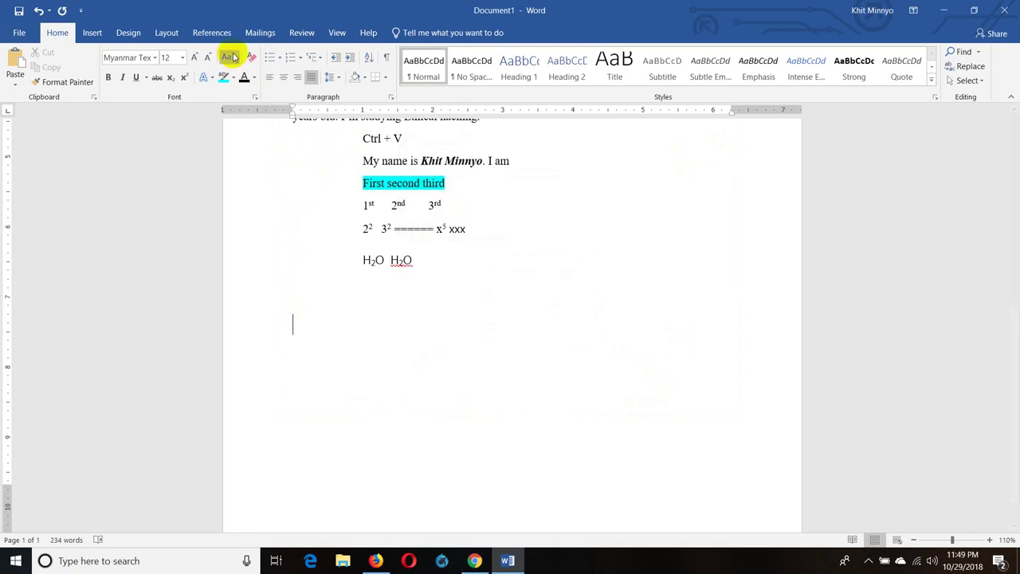
Start a round-bullet list of Apple, Orange and Mango, removing the trailing empty bullet
click(282, 59)
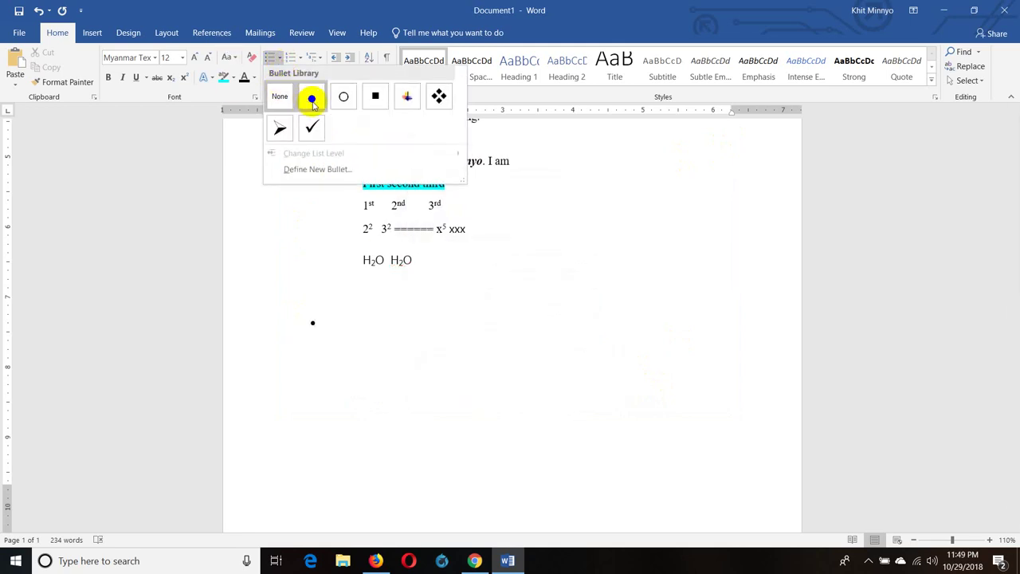
click(310, 96)
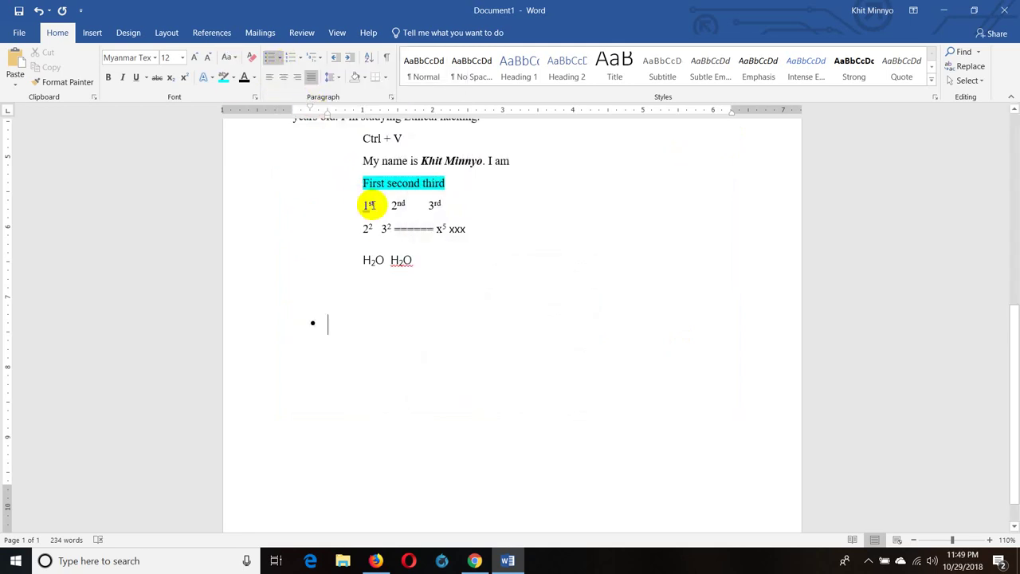
text(Apple)
key(Return)
text(Mango)
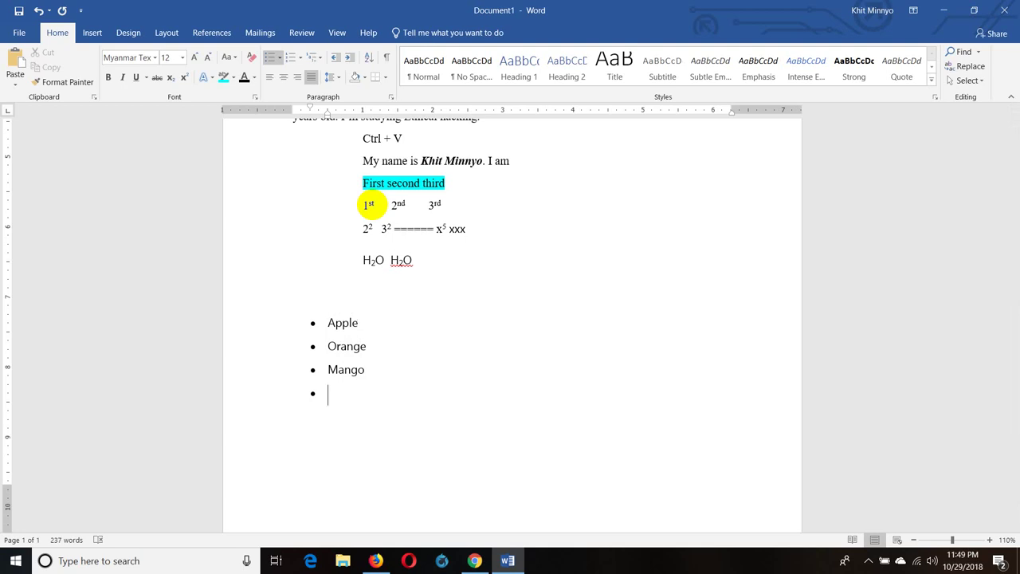
key(BackSpace)
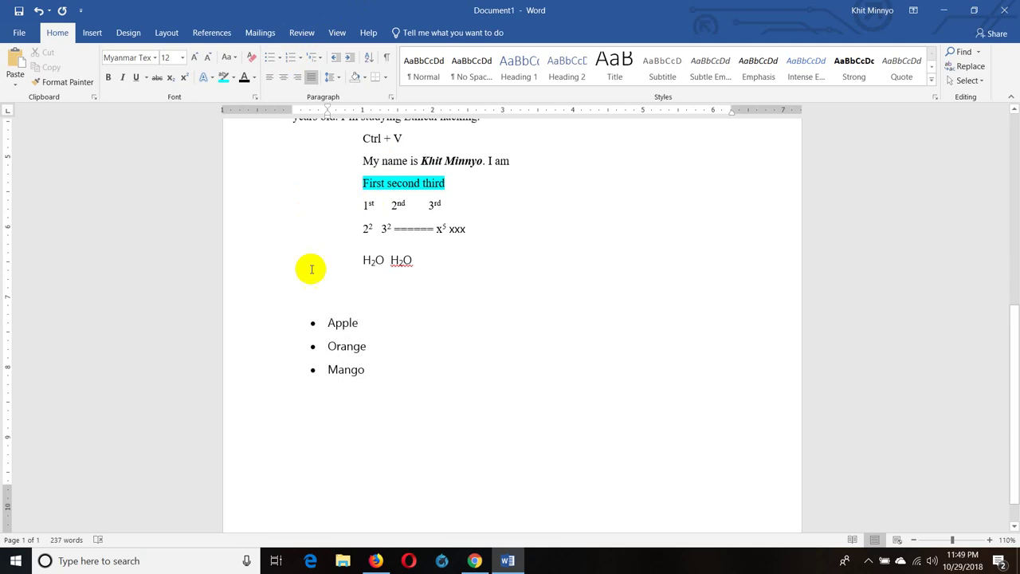
Switch the Apple, Orange, Mango list to checkmark bullets, then to four-diamond bullets
drag(372, 371, 311, 323)
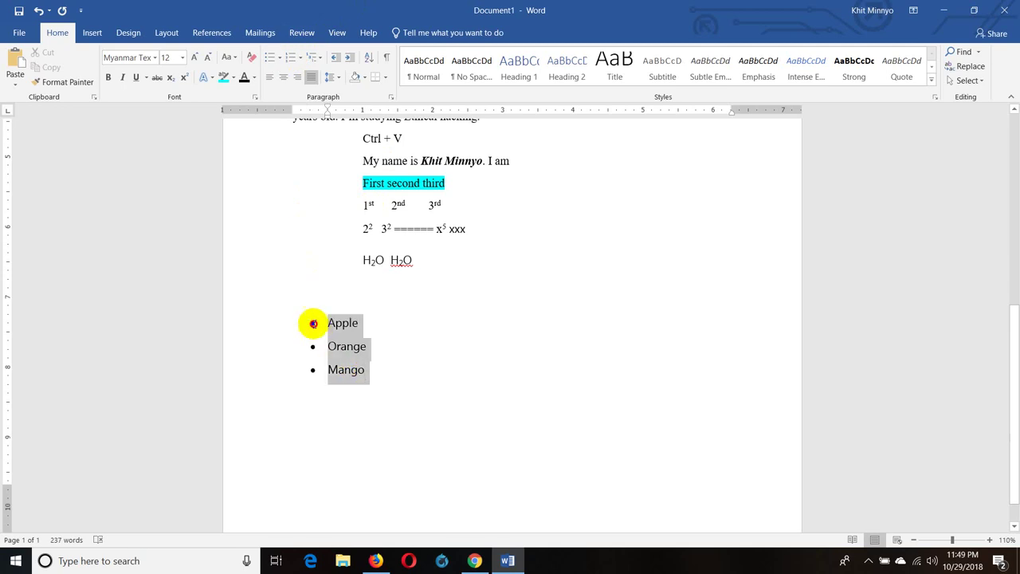
click(283, 57)
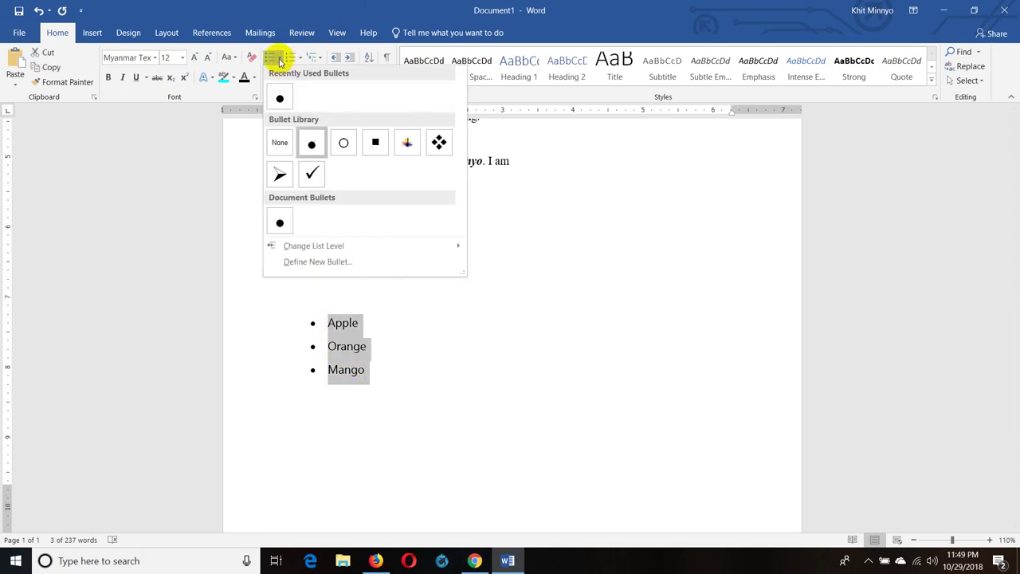
click(311, 177)
click(281, 57)
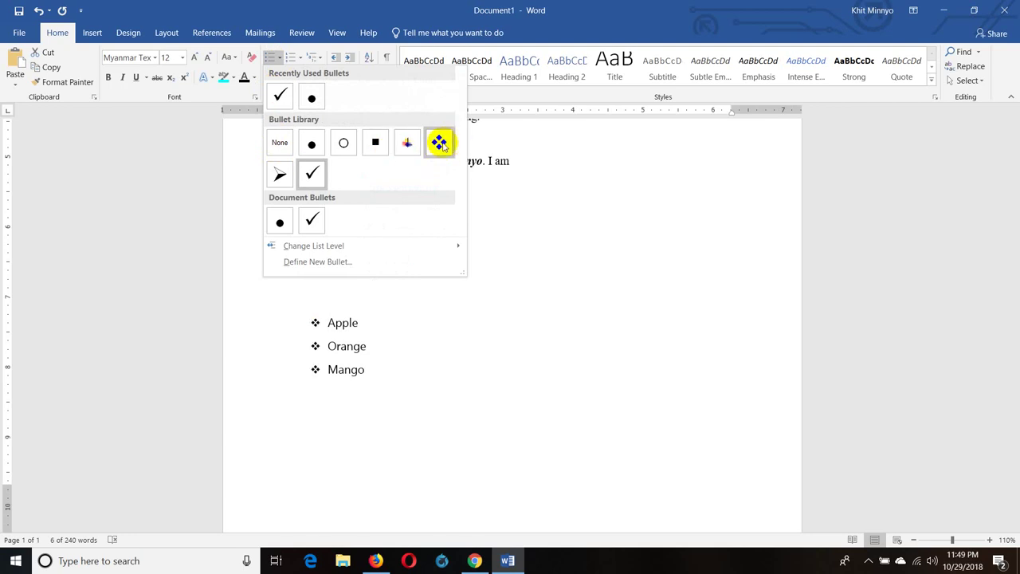
click(440, 143)
click(405, 371)
click(389, 402)
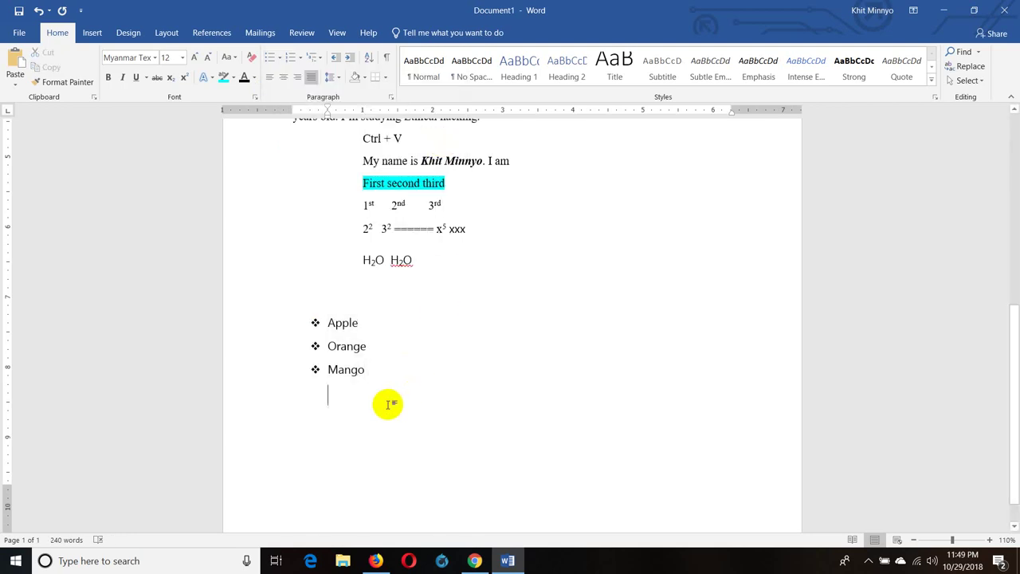
scroll(388, 404, down, 1)
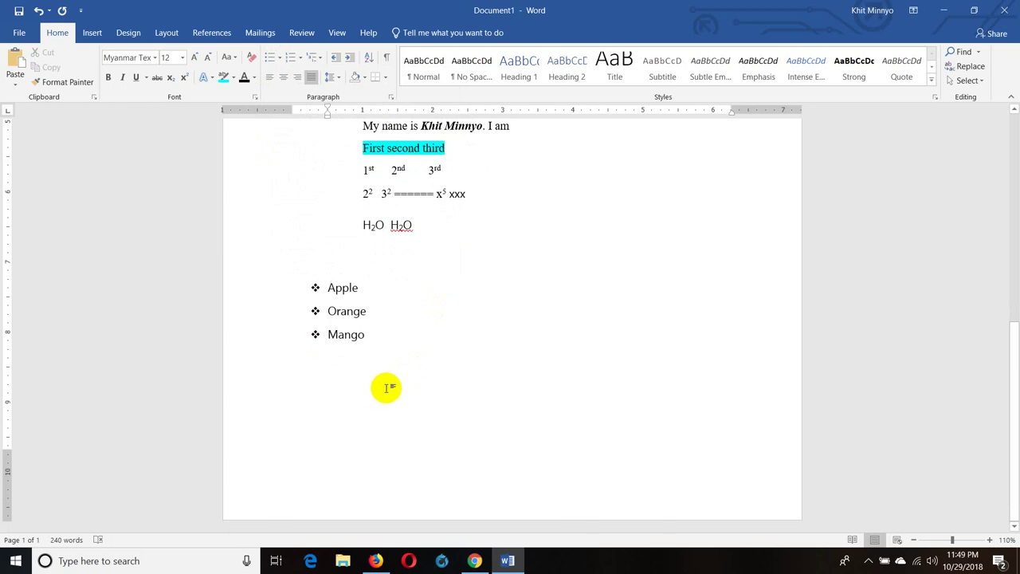
Start a 1. 2. 3. numbered list of Apple, Orange and Mango
click(300, 58)
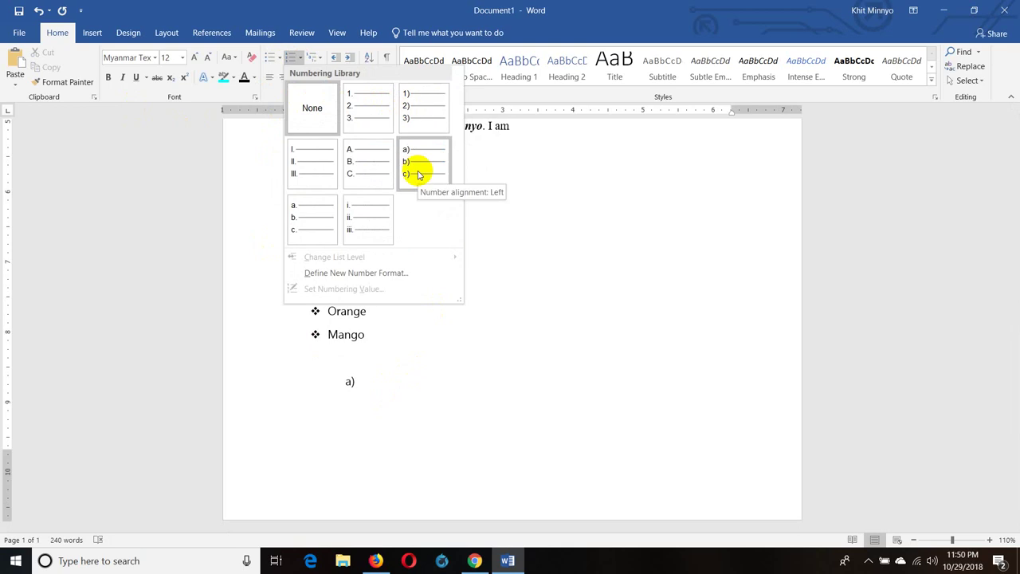
click(367, 120)
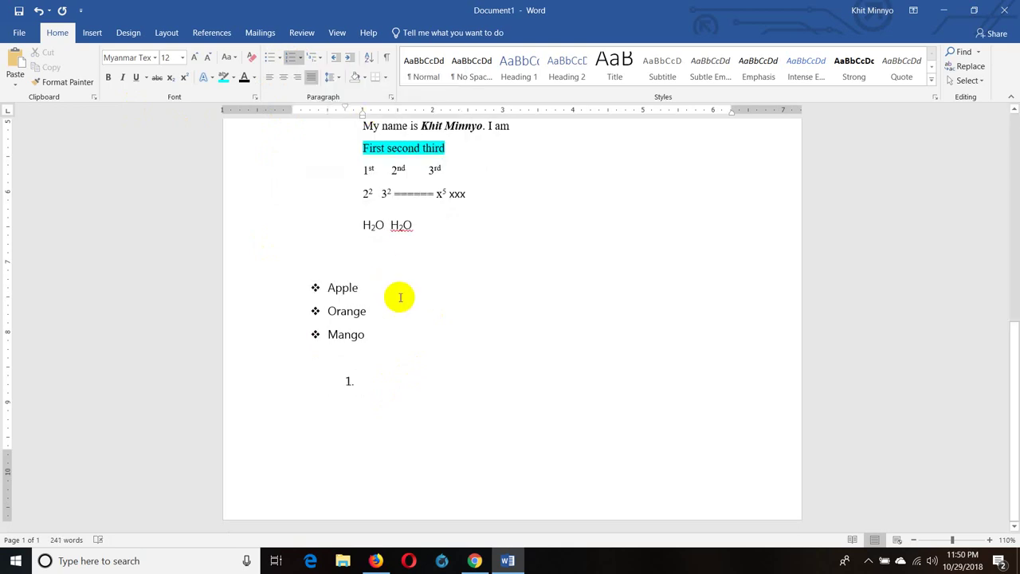
text(Apple)
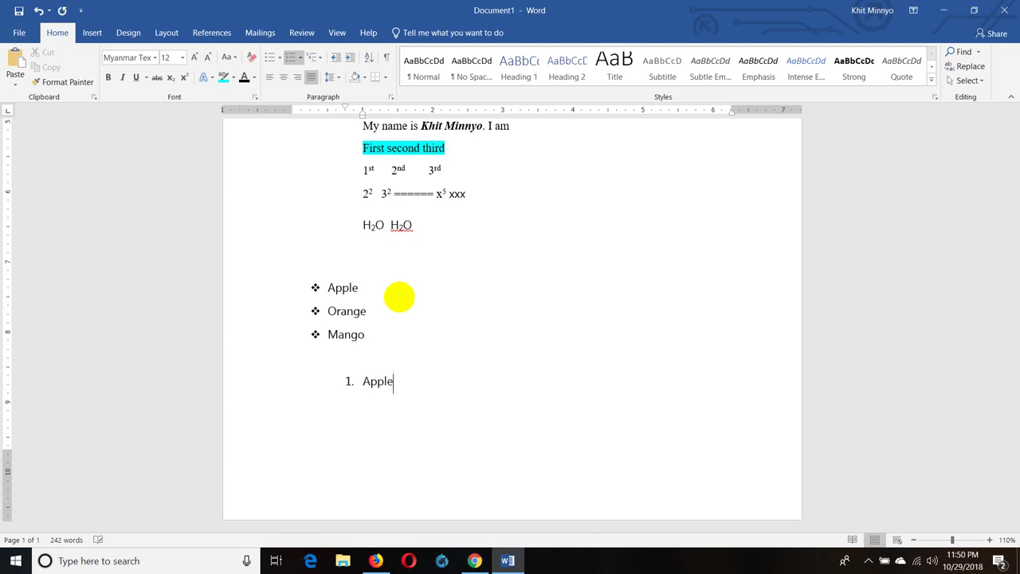
key(Return)
key(Return)
text(Mango)
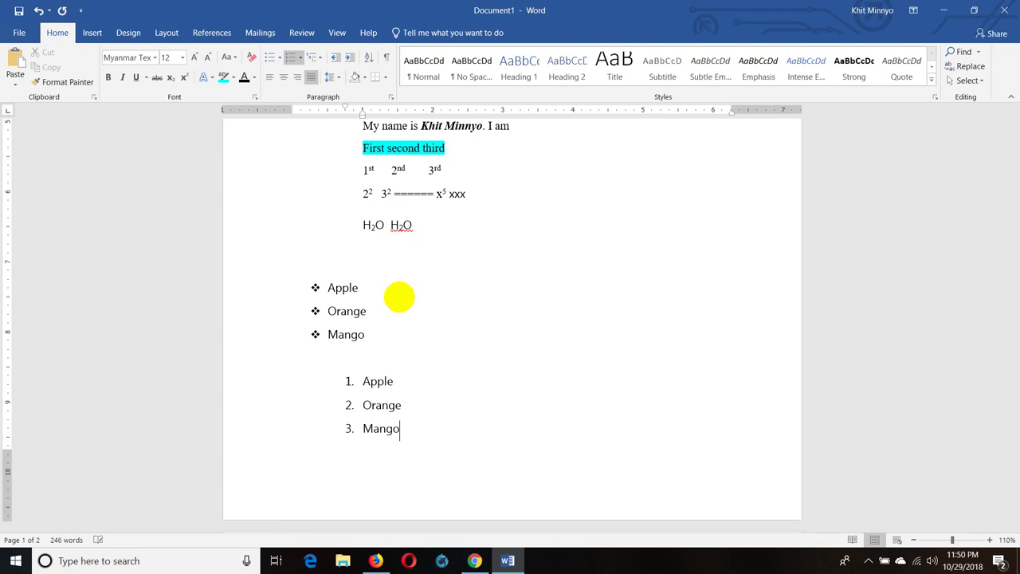
key(Return)
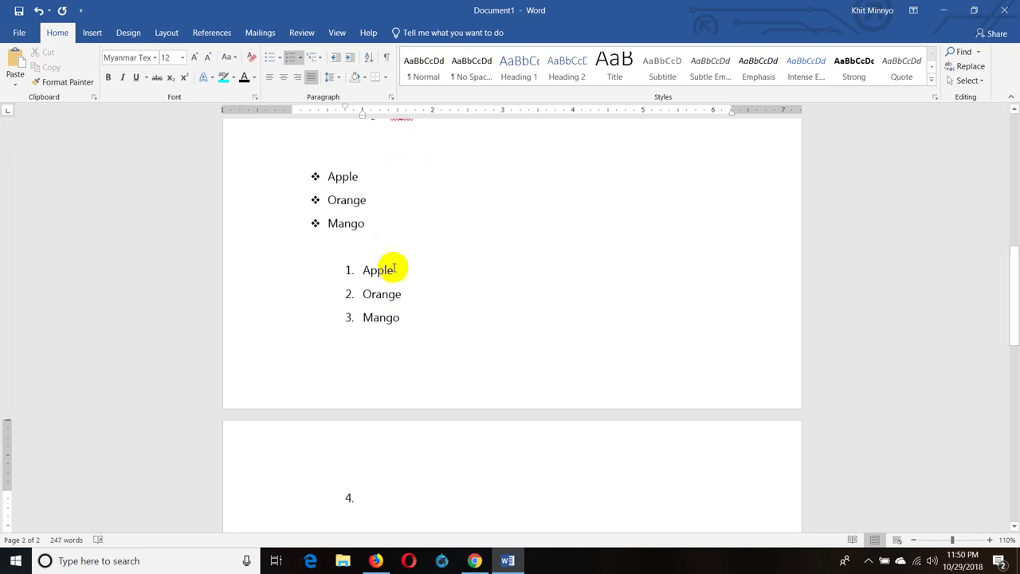
Add a blank line after the bulleted Mango to push the numbered list to page 2
scroll(392, 266, up, 5)
scroll(405, 278, up, 3)
scroll(409, 279, down, 7)
scroll(411, 285, down, 2)
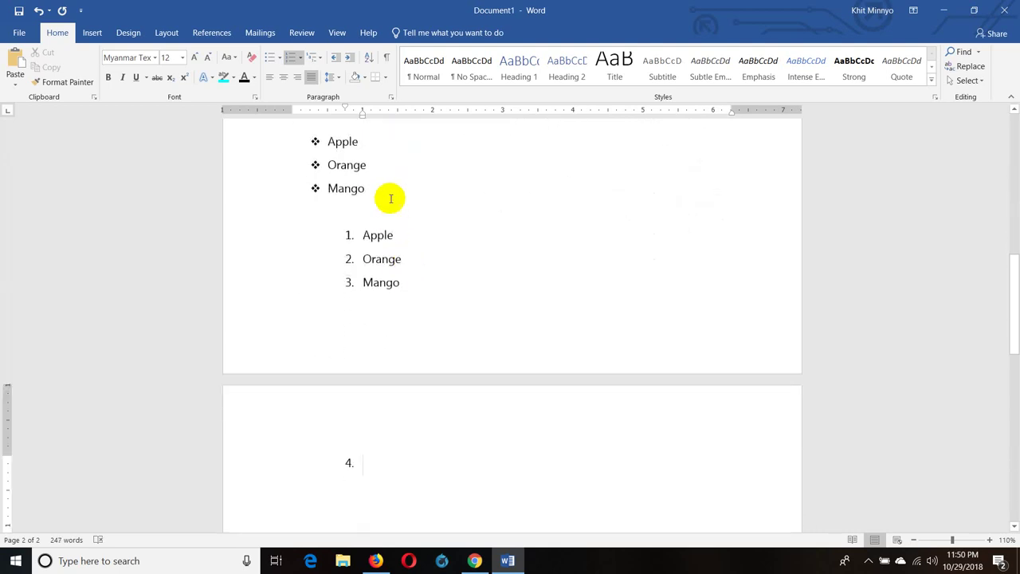
click(391, 198)
key(Return)
key(Return)
key(Return)
key(Return)
key(Return)
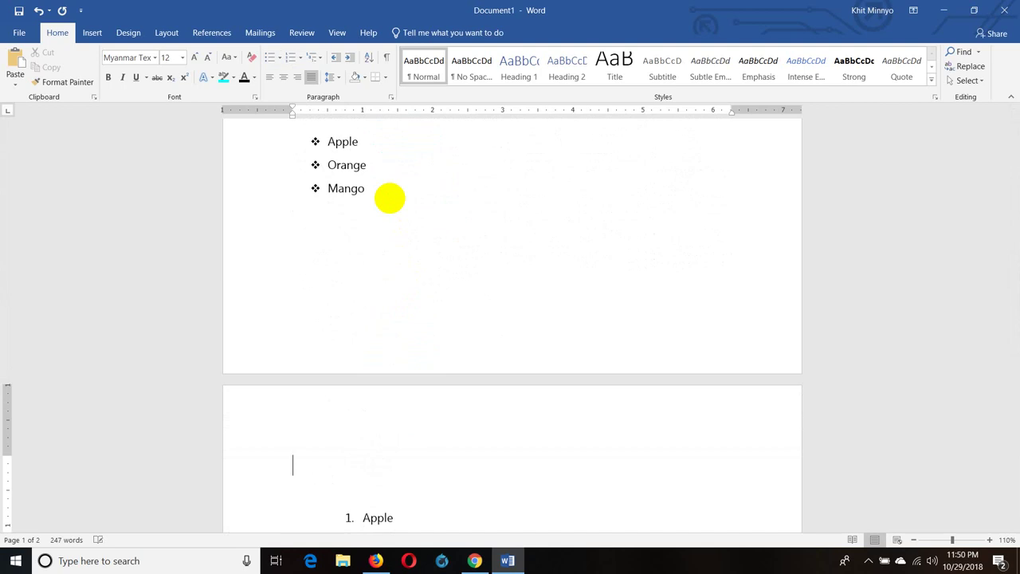
scroll(405, 207, down, 6)
scroll(409, 210, down, 4)
click(403, 241)
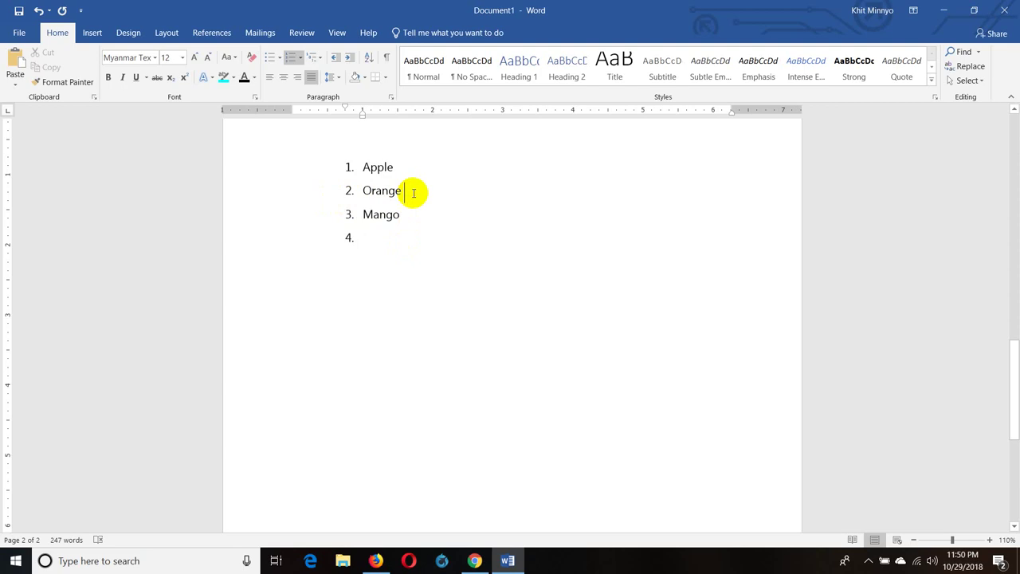
Insert a Lemon line under Orange and nudge the numbered list's indent
key(Return)
text(Lemon)
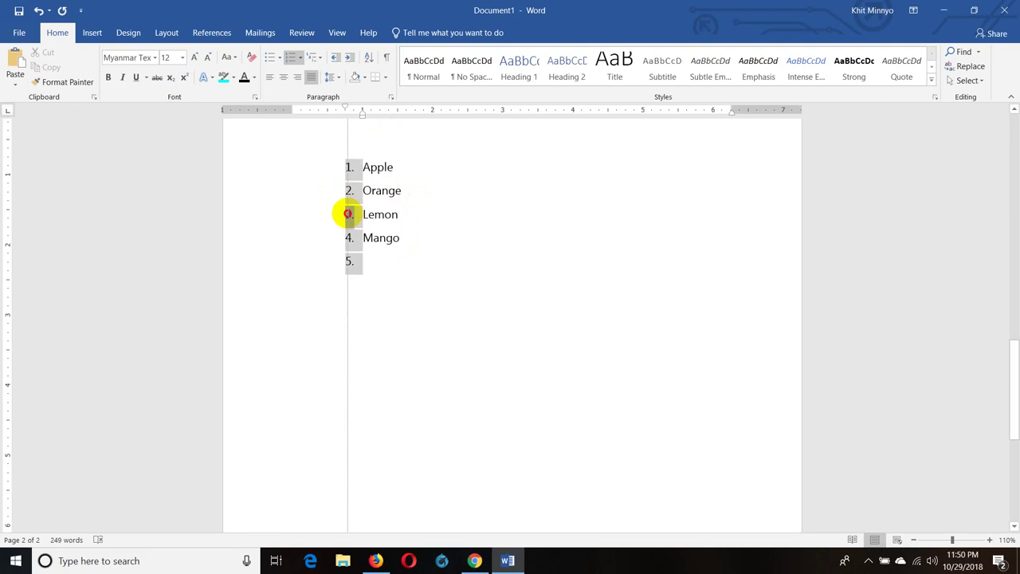
drag(350, 214, 356, 214)
click(355, 213)
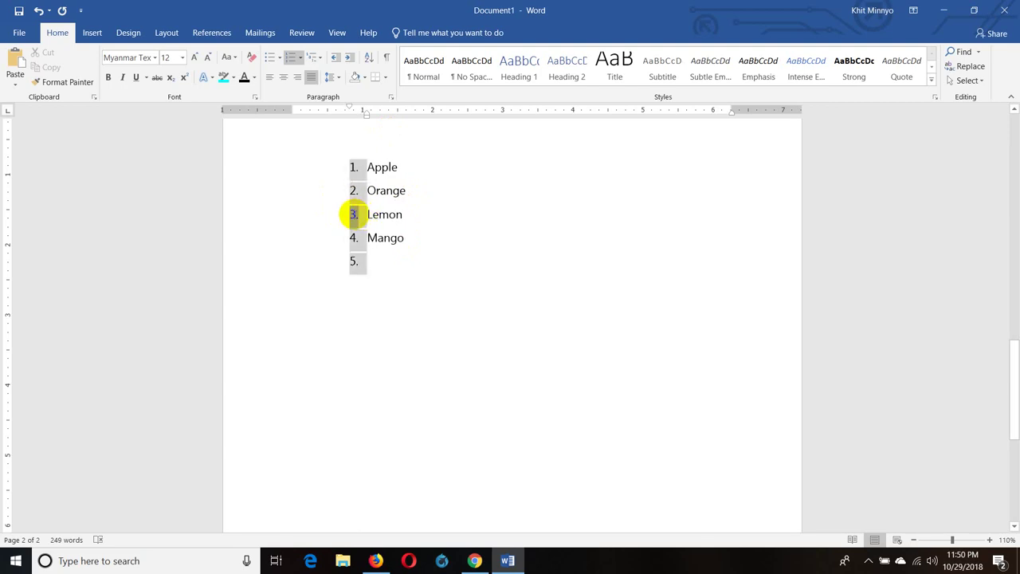
click(357, 215)
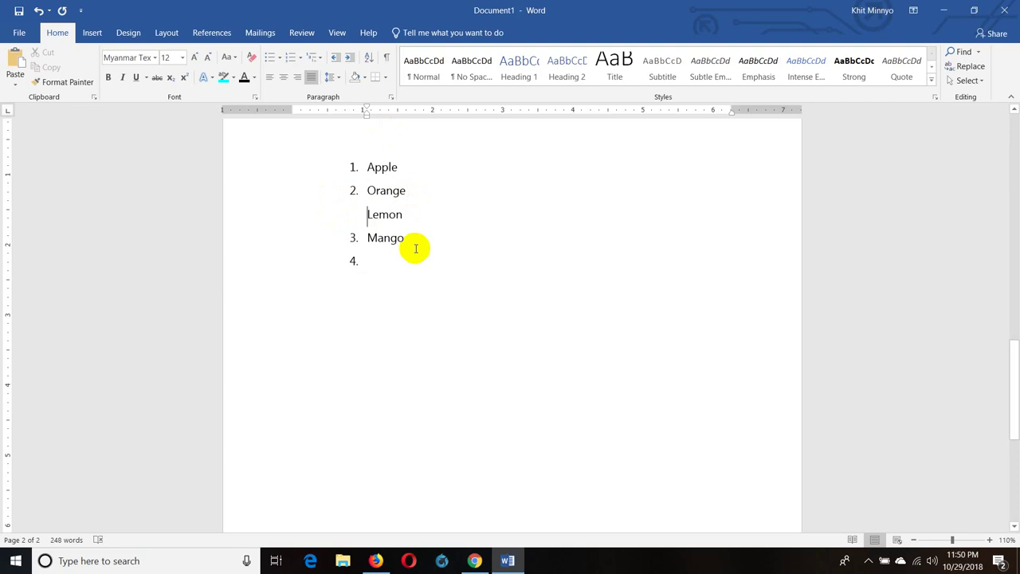
click(353, 166)
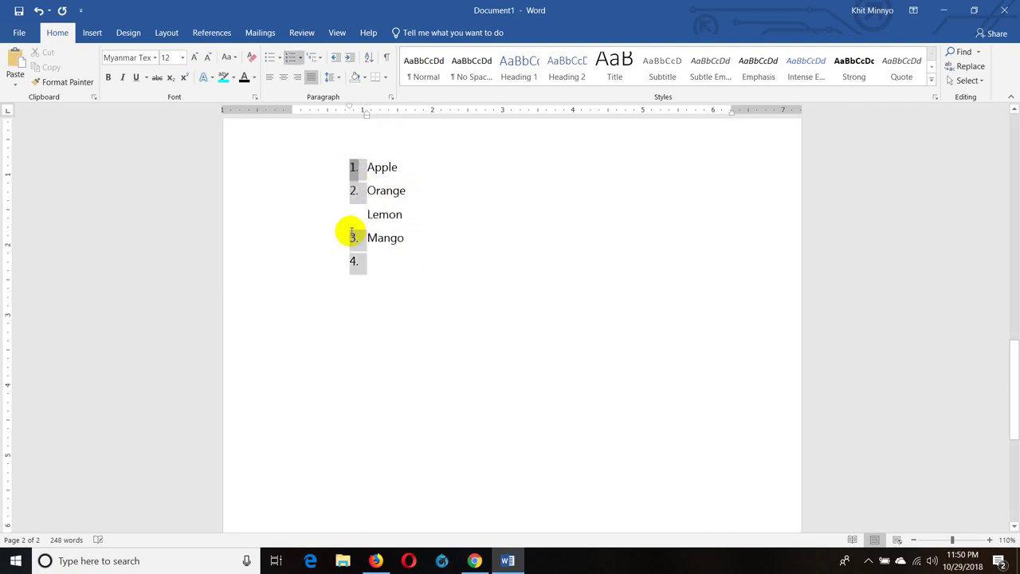
Remove the number from the empty item 4 and move below the list
click(381, 260)
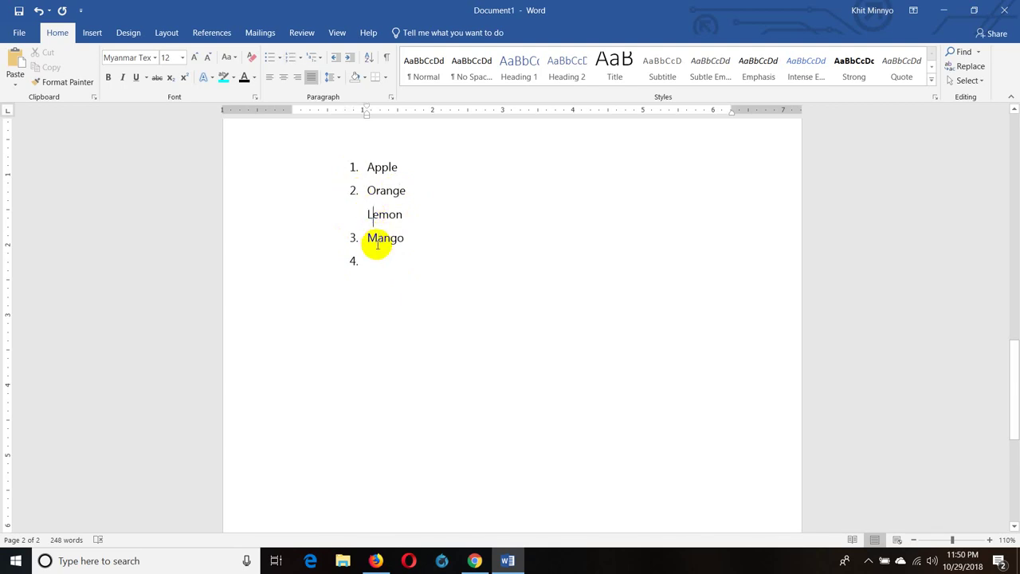
drag(353, 237, 361, 247)
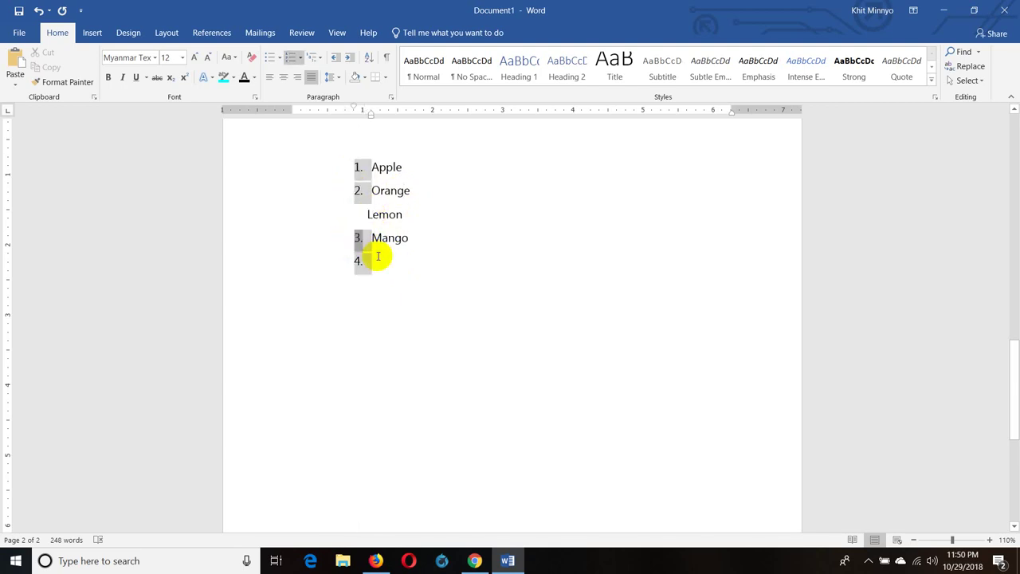
click(374, 256)
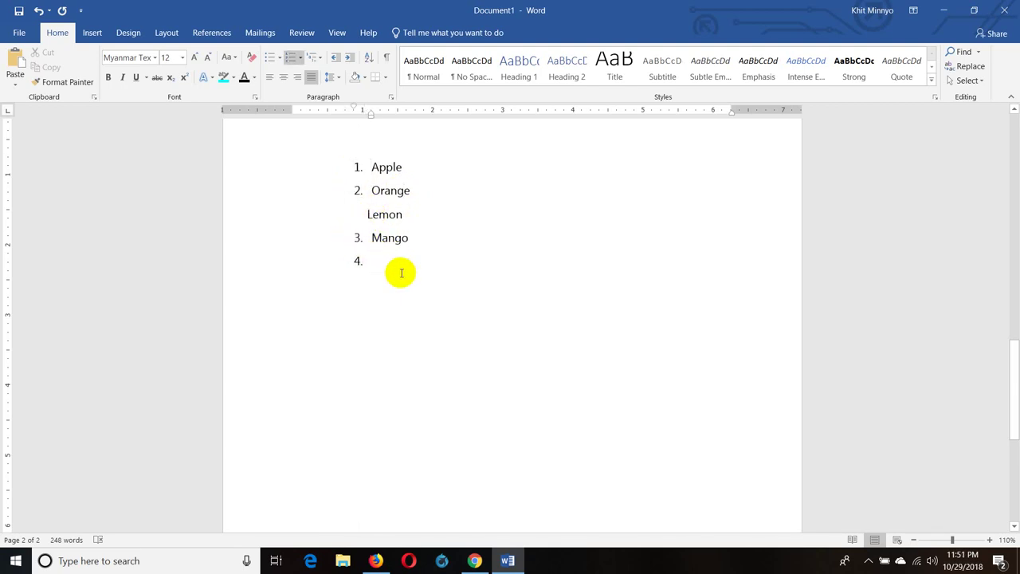
key(BackSpace)
key(Return)
key(Return)
text(Apple)
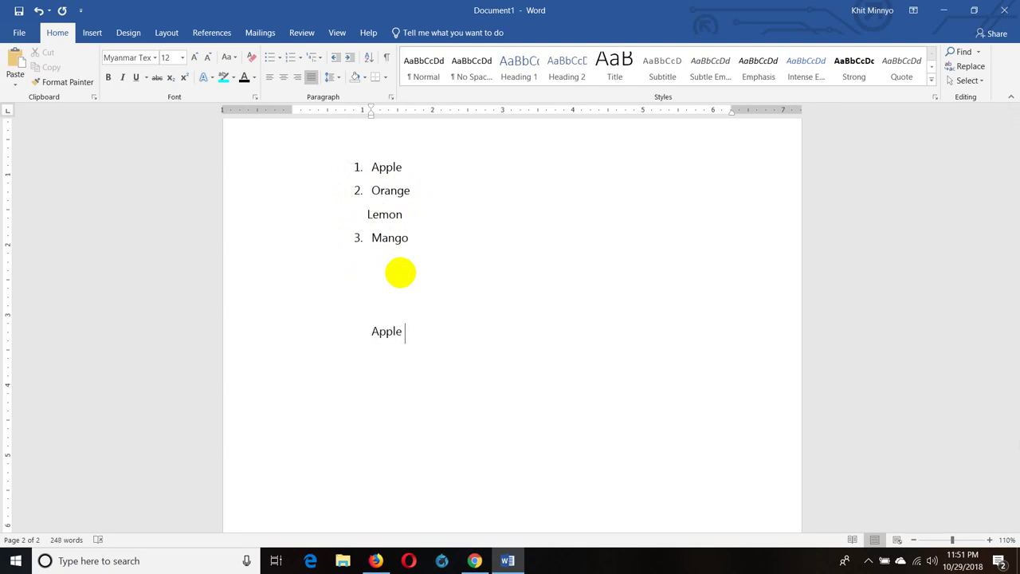
Number the Apple line, restart numbering at 1, and add an empty item 2
click(291, 57)
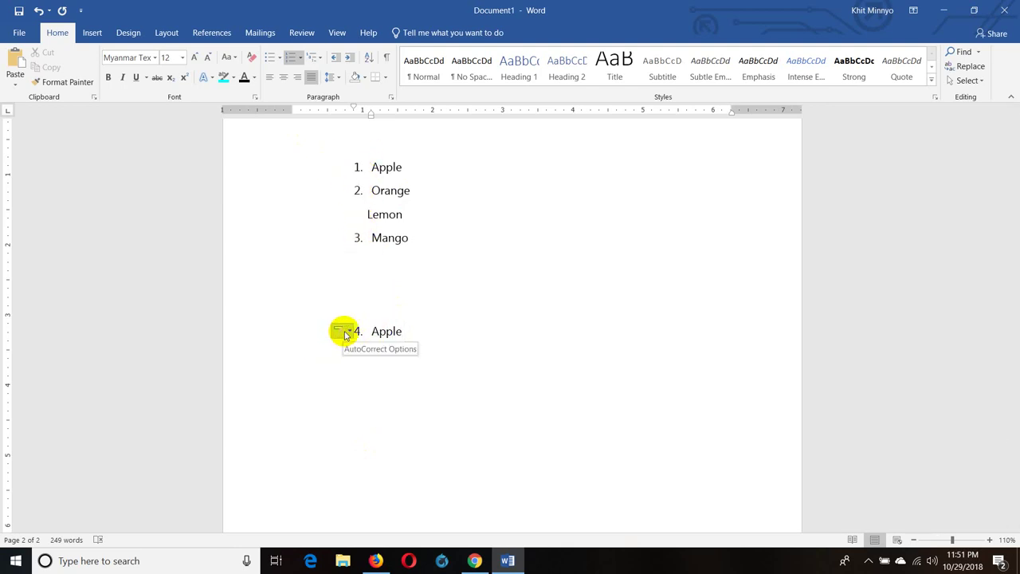
click(347, 333)
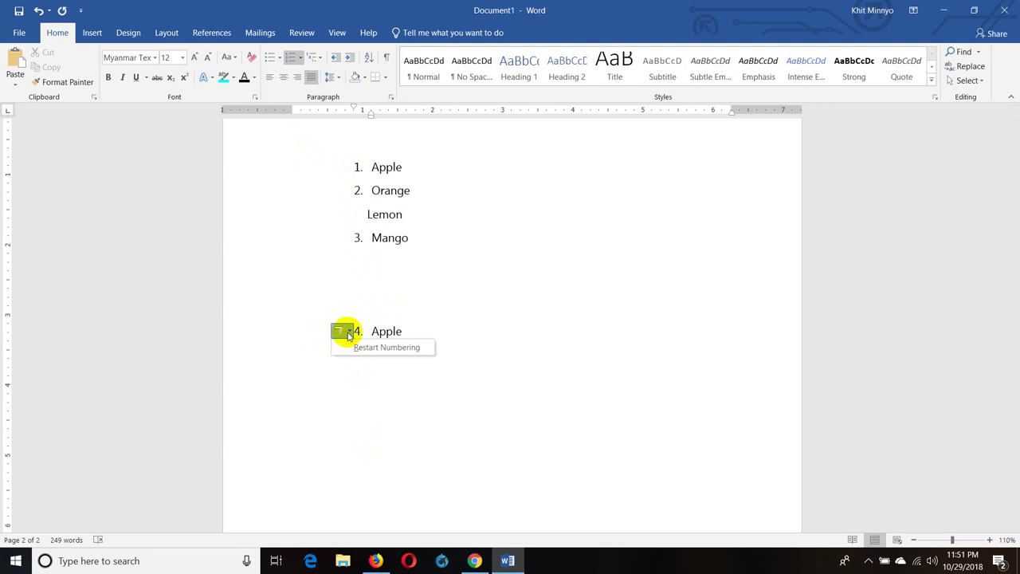
click(428, 348)
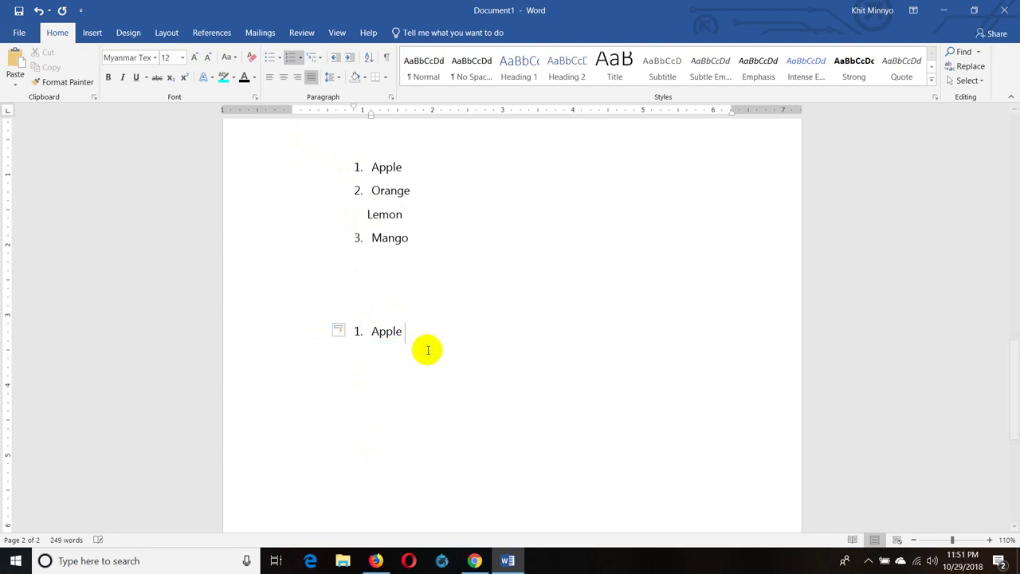
click(408, 336)
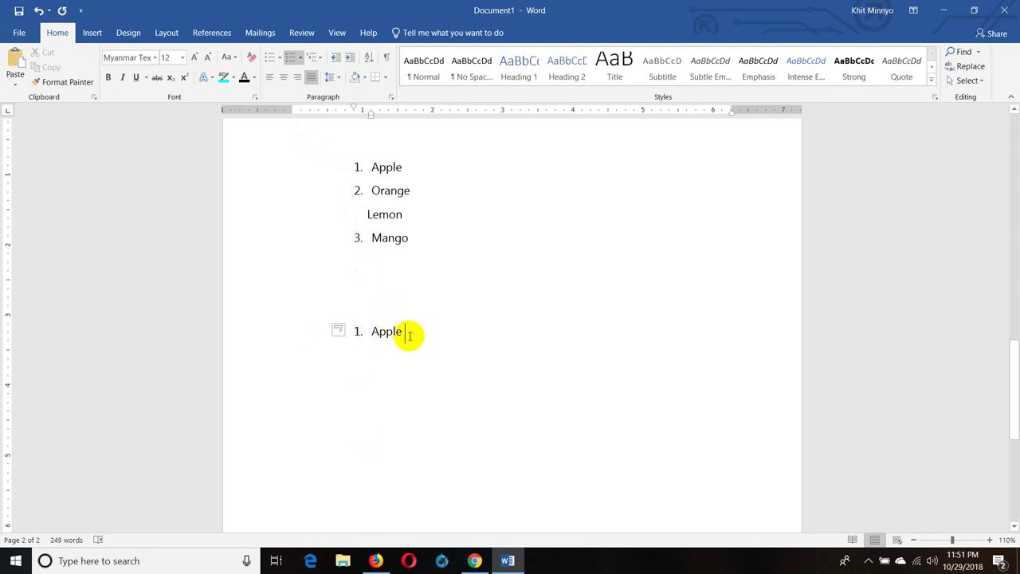
scroll(406, 331, down, 1)
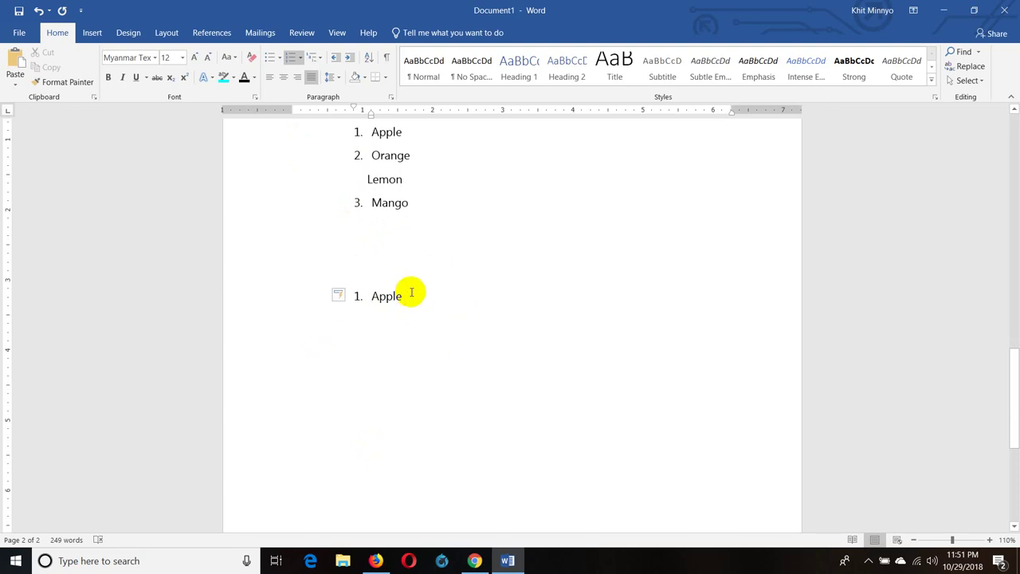
key(Return)
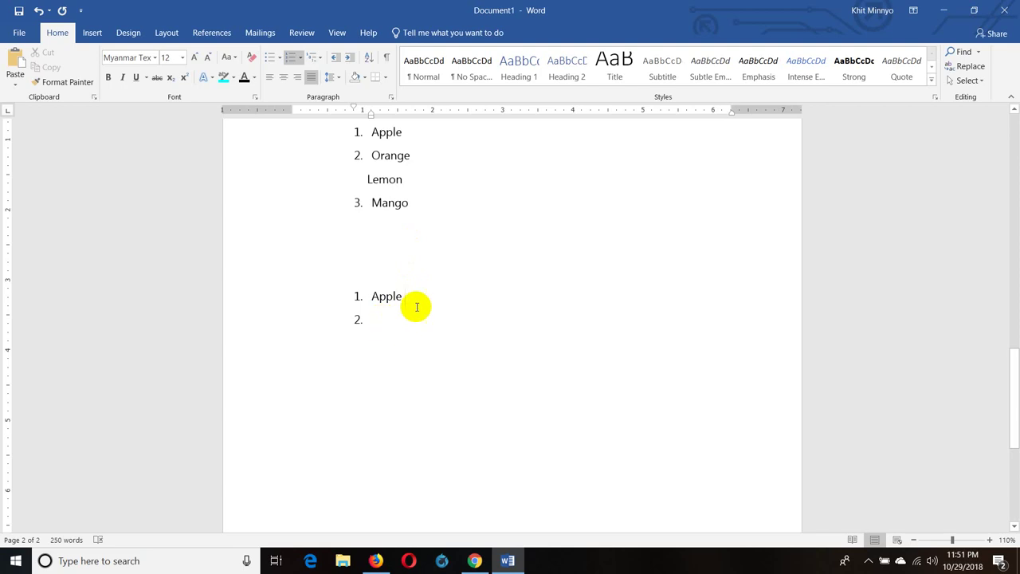
drag(402, 296, 350, 291)
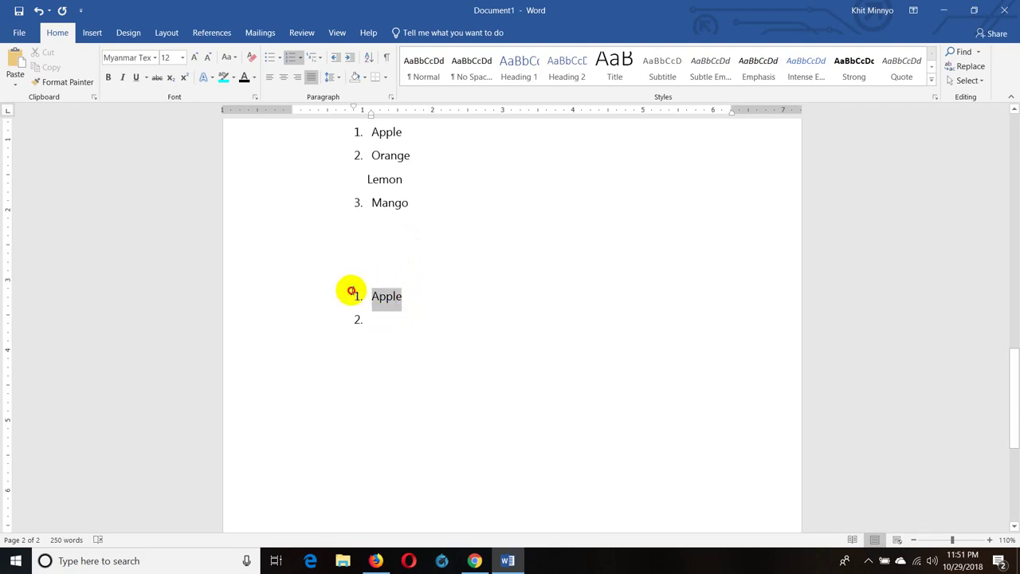
Apply multilevel numbering so Apple shows as (1) and add a Fgul sub-item
click(292, 57)
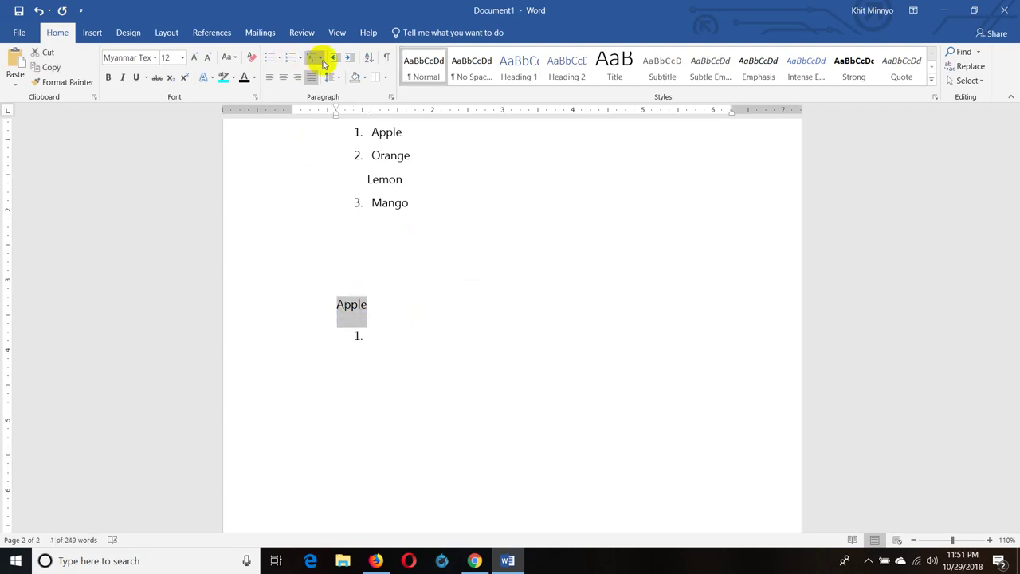
click(320, 59)
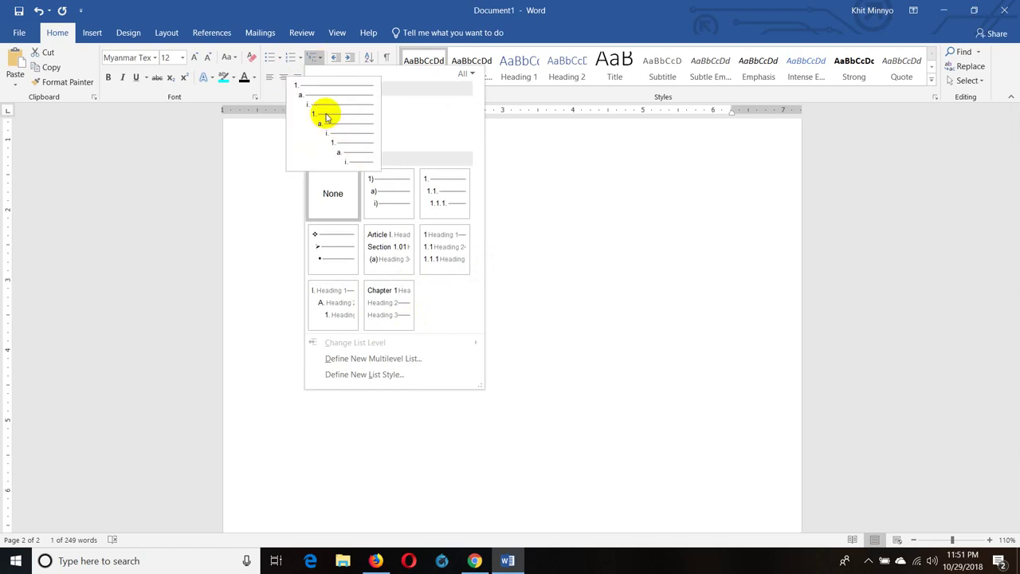
mouse_move(333, 248)
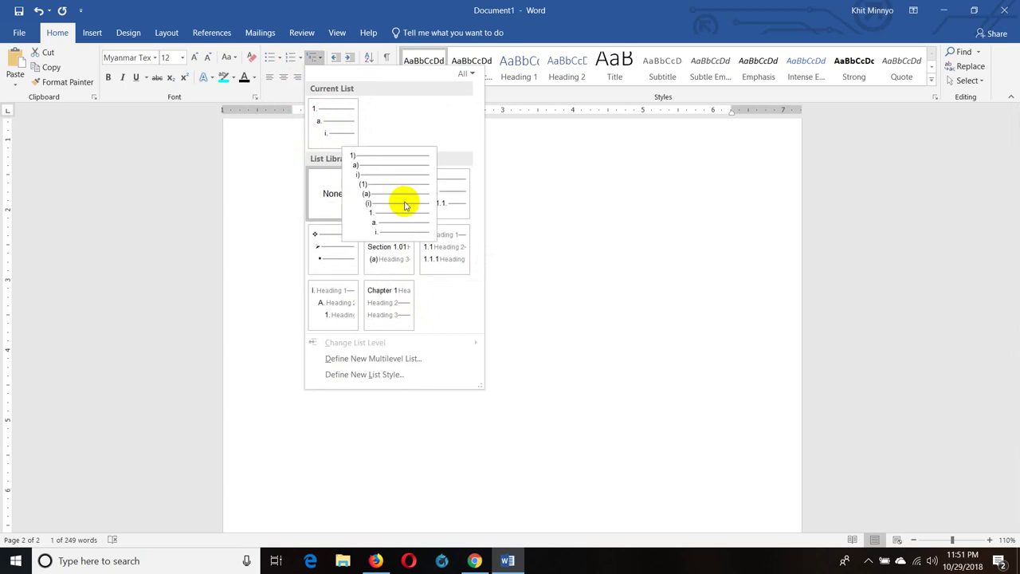
click(404, 206)
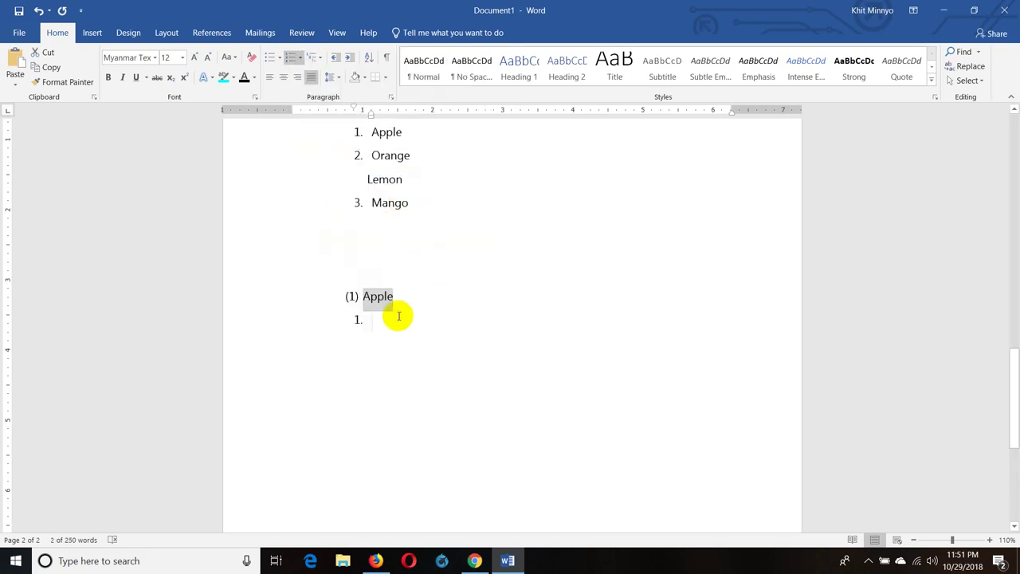
text(f)
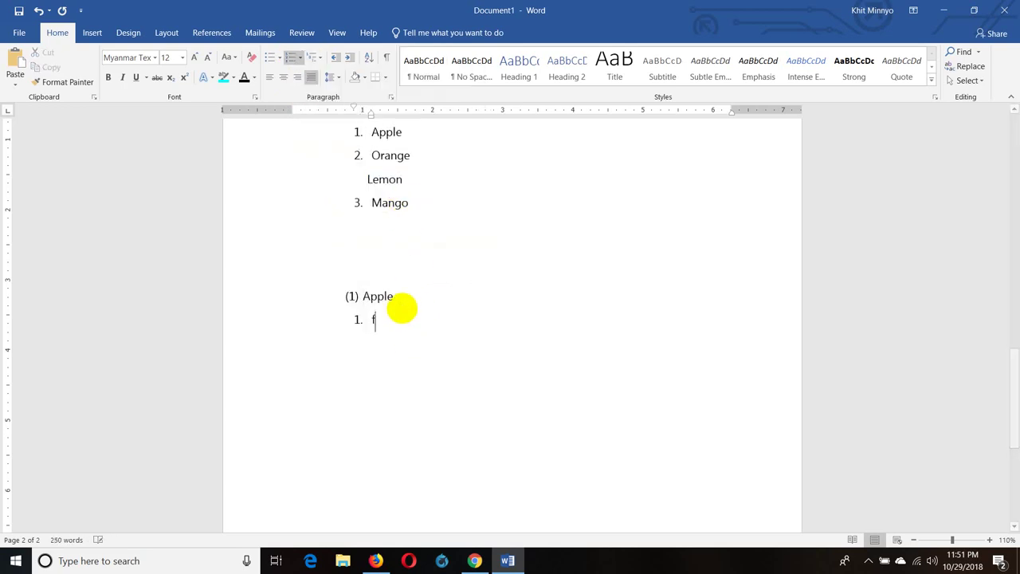
text(gul)
click(402, 307)
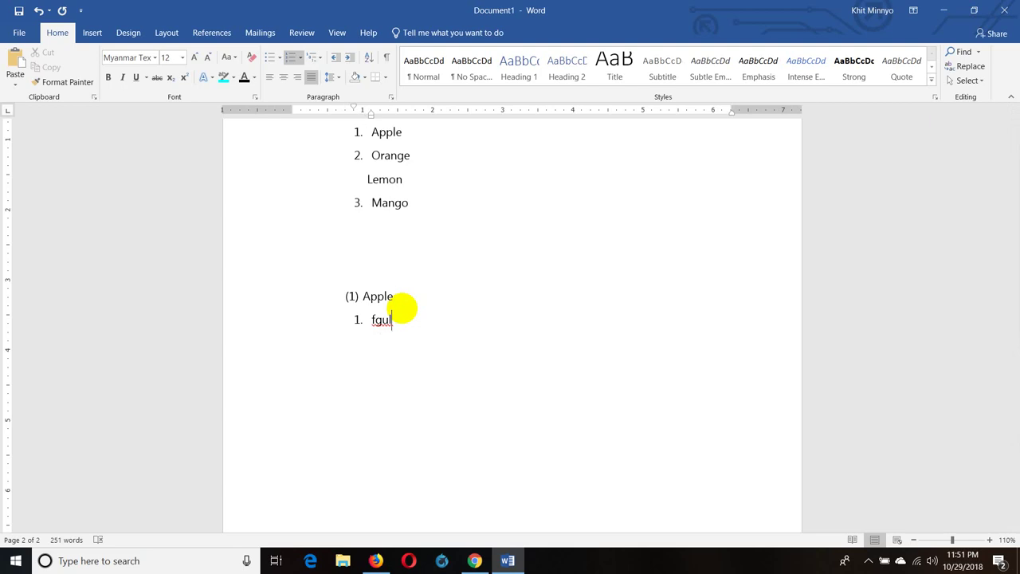
key(Return)
text(hgihojo)
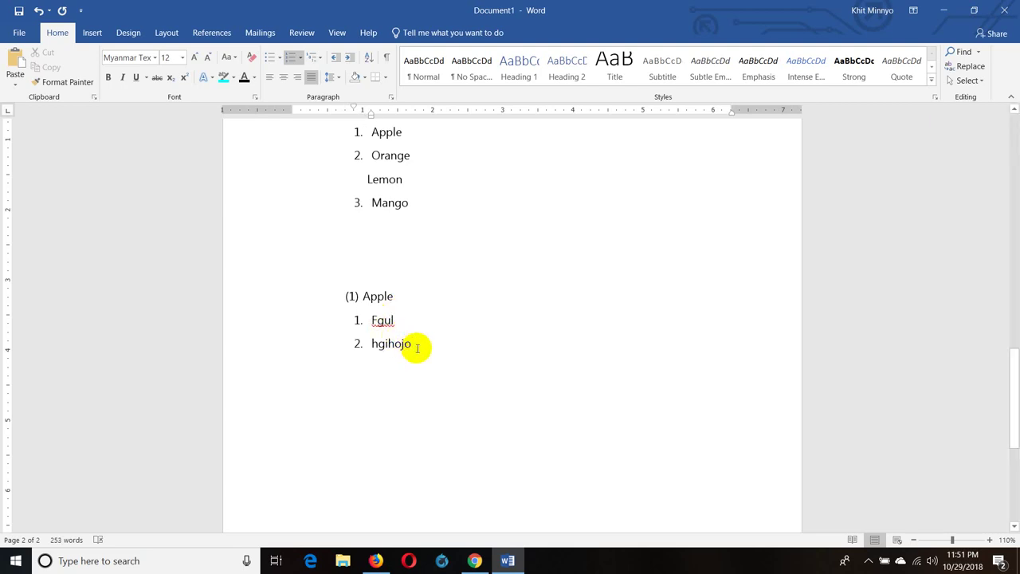
Letter Fgul and Hgihojo as a) and b), then add c) Byfhi
drag(387, 337, 355, 321)
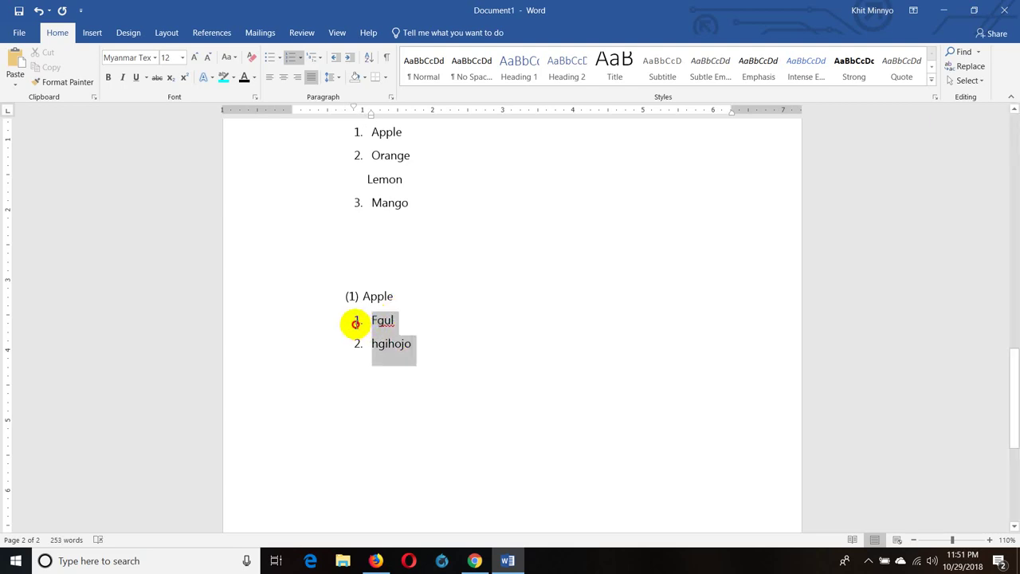
click(299, 57)
click(409, 231)
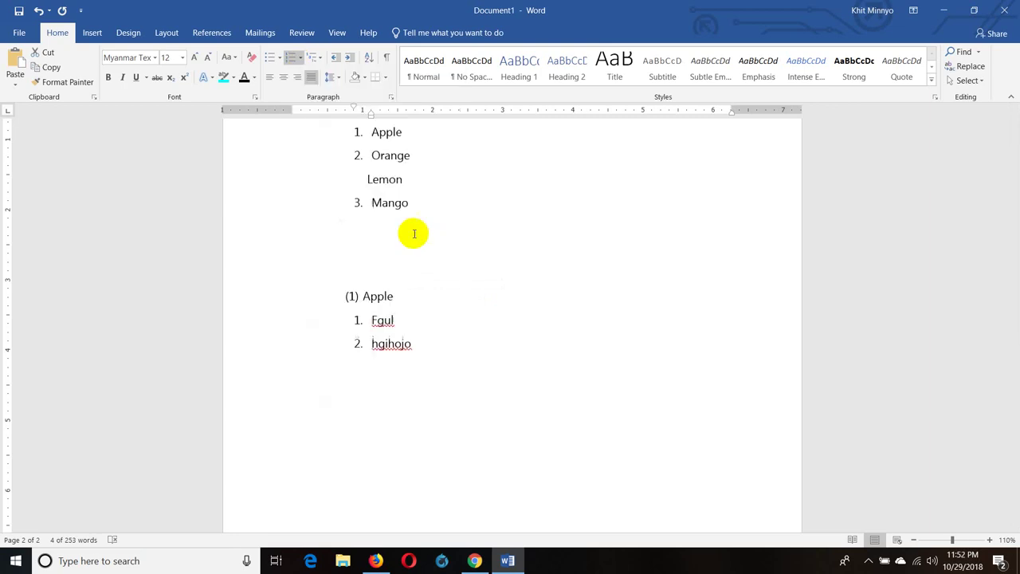
click(351, 296)
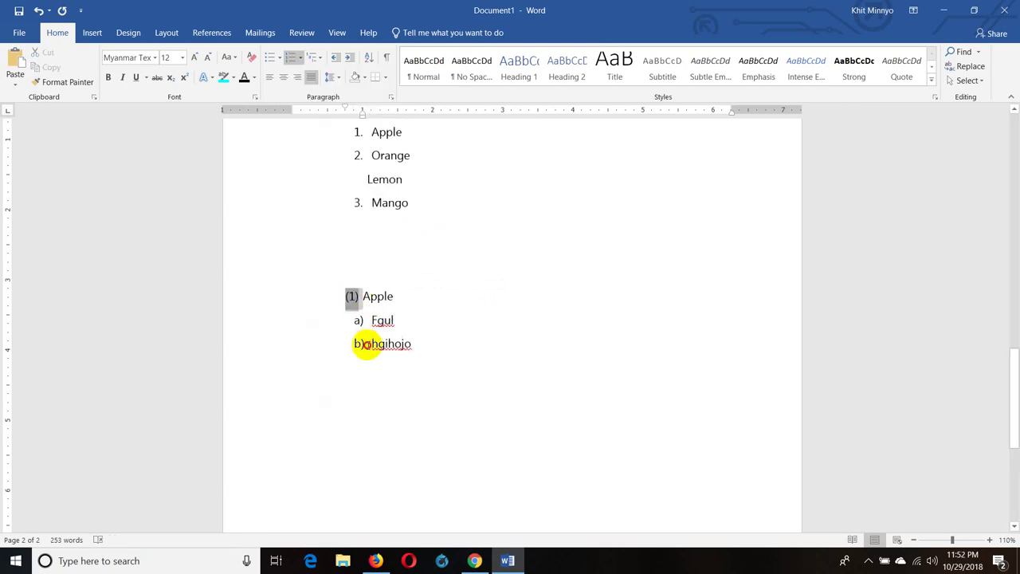
click(418, 346)
key(Return)
text(byf)
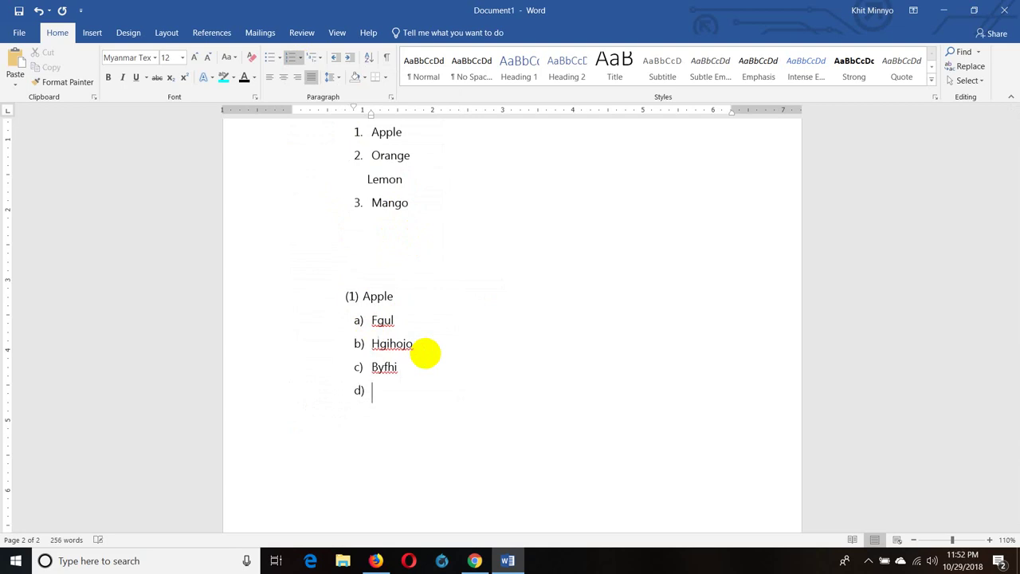
Toggle numbering on the empty d) line, removing its letter and indent
key(BackSpace)
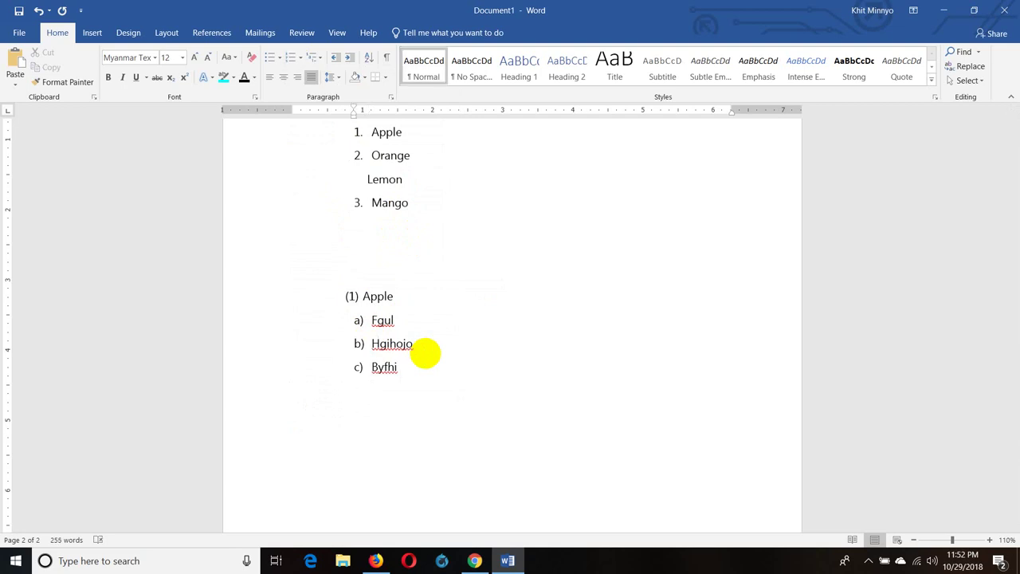
click(290, 61)
click(290, 63)
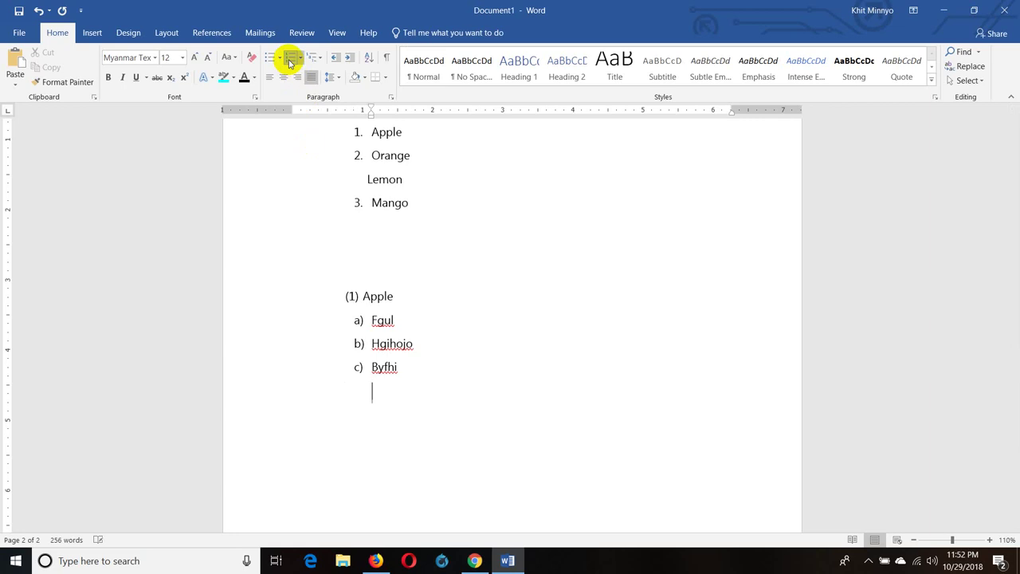
key(BackSpace)
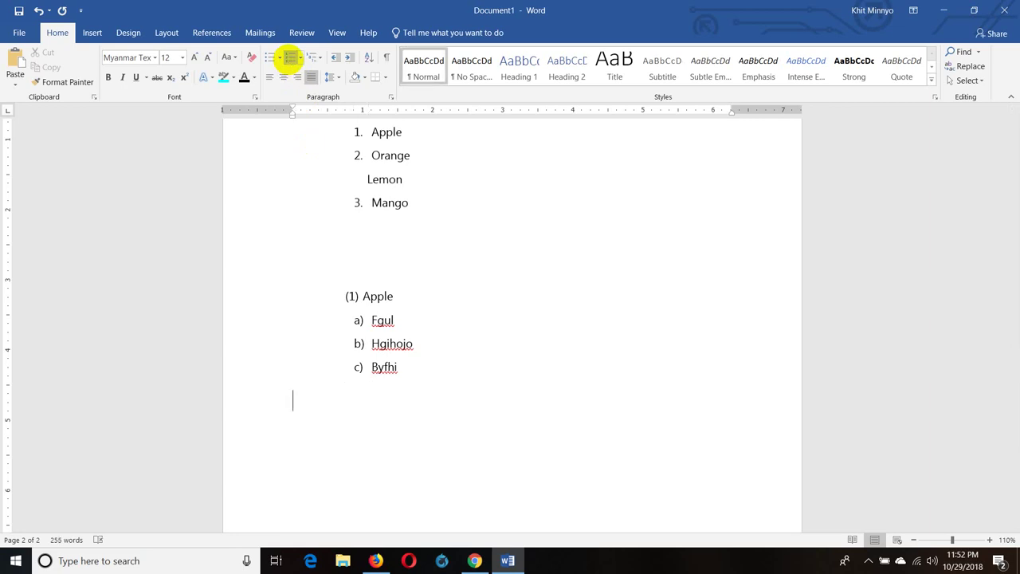
click(290, 58)
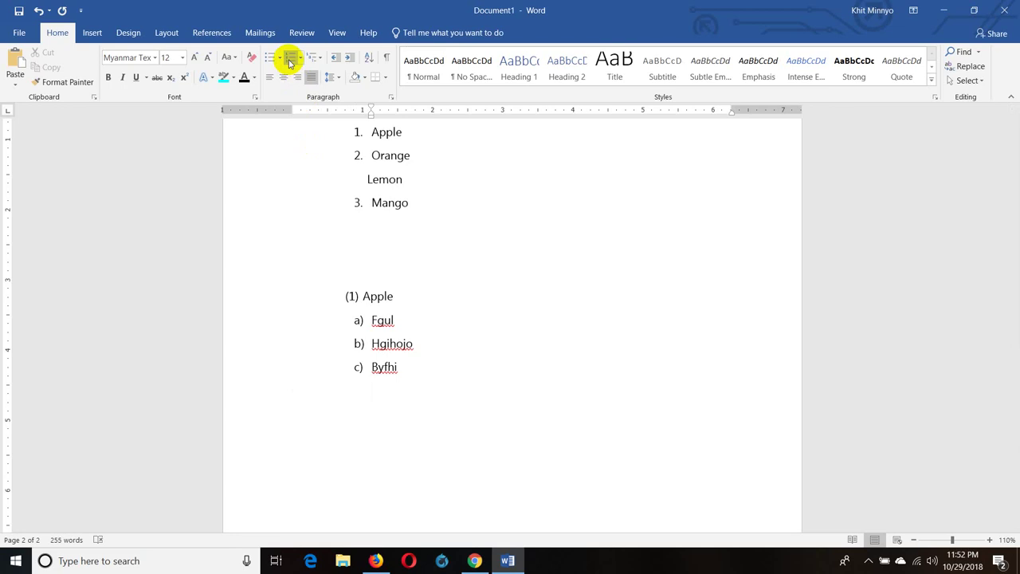
Press Enter on the empty d) item so it becomes a plain, unnumbered paragraph
scroll(383, 384, down, 1)
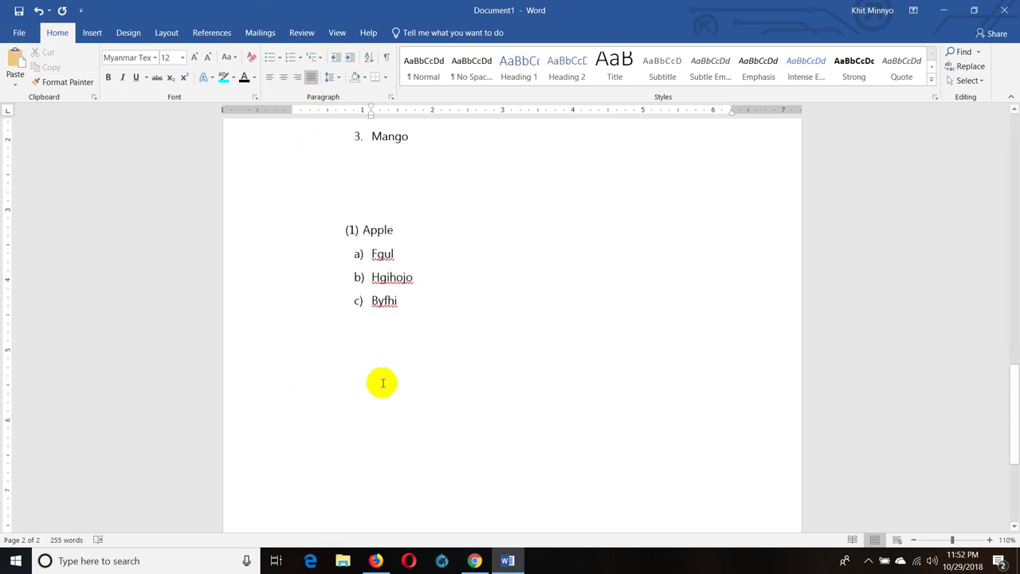
scroll(381, 319, up, 1)
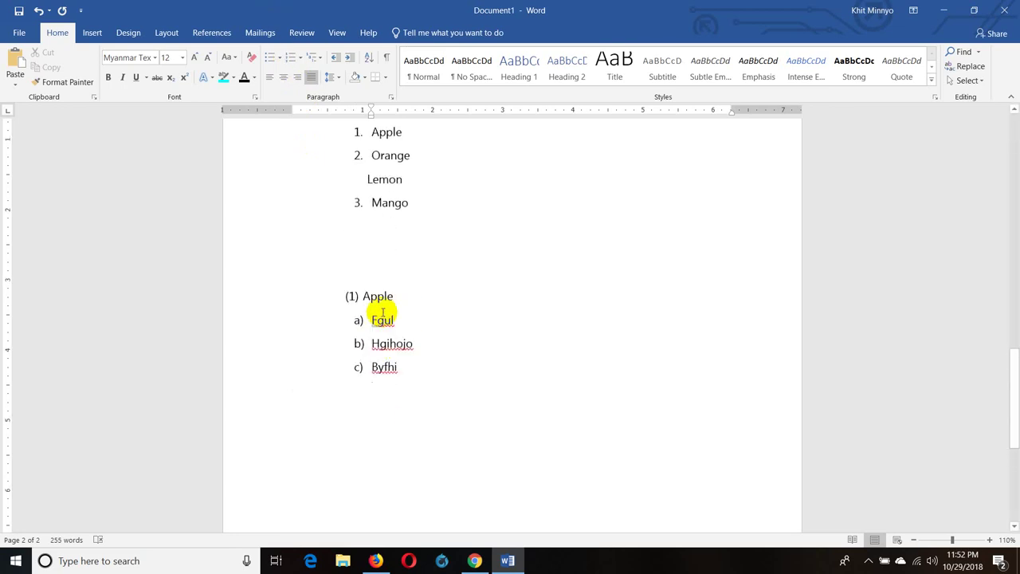
scroll(382, 313, up, 1)
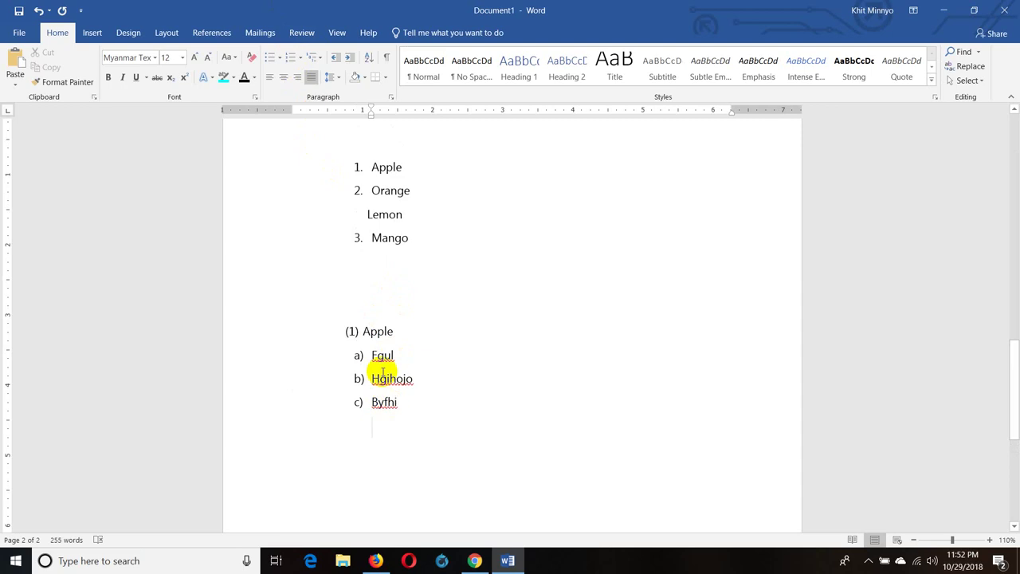
click(379, 214)
click(368, 331)
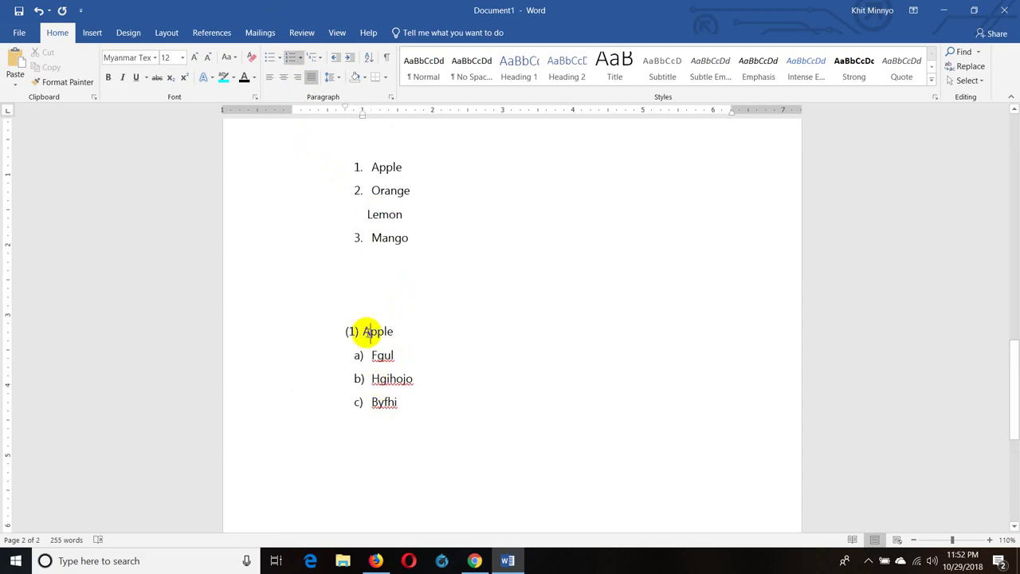
click(371, 366)
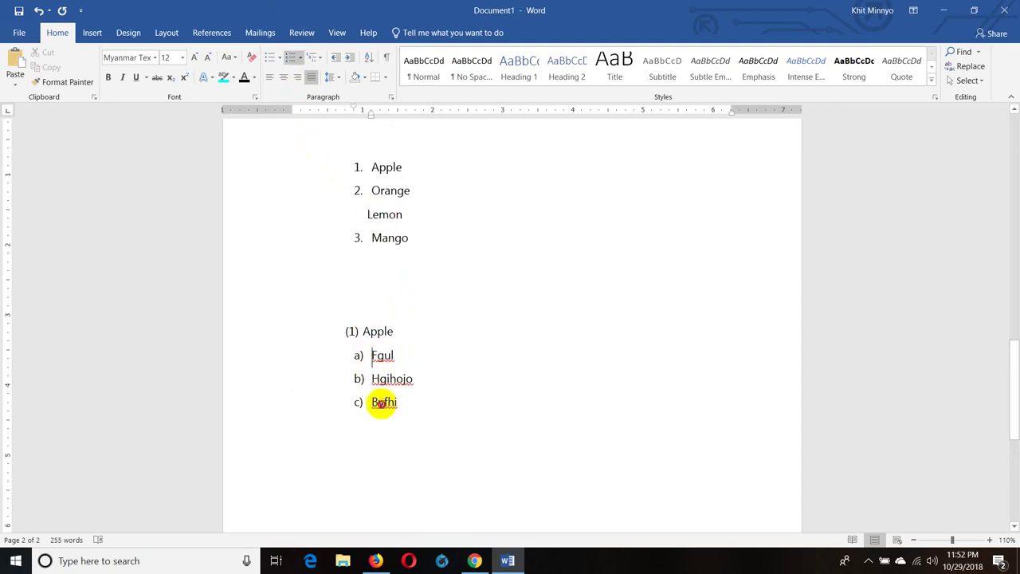
scroll(378, 356, up, 2)
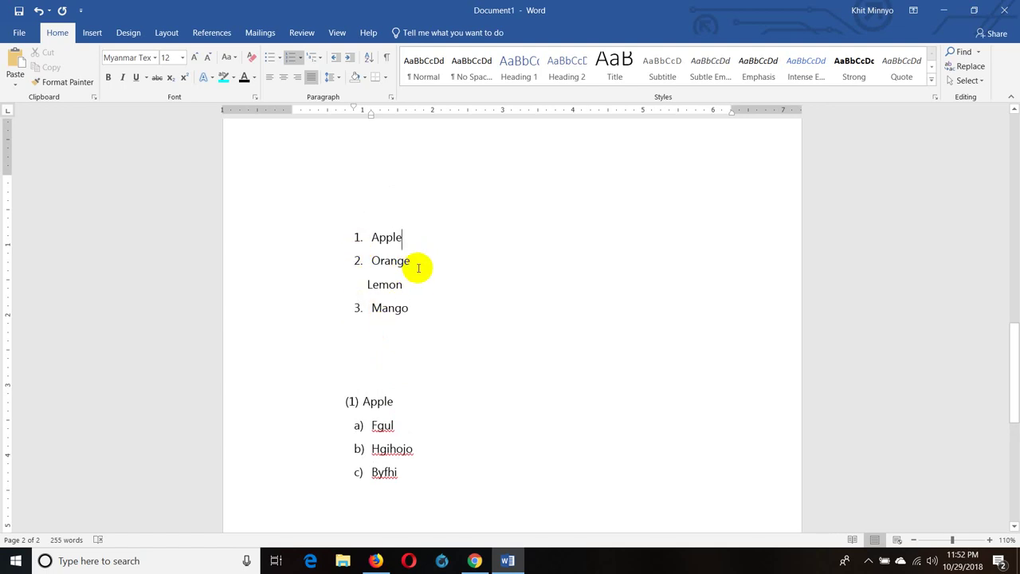
scroll(392, 292, down, 3)
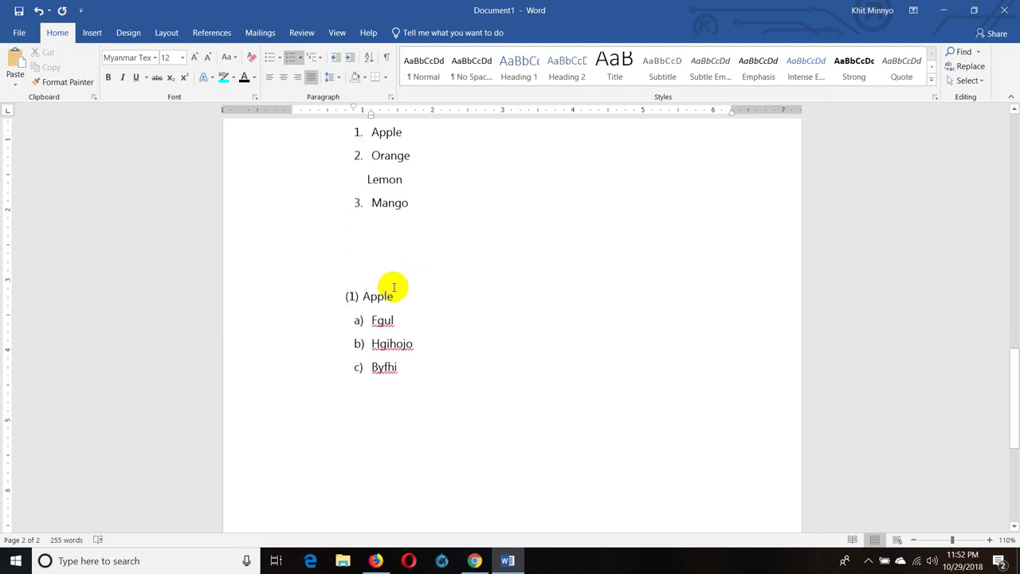
scroll(392, 287, down, 2)
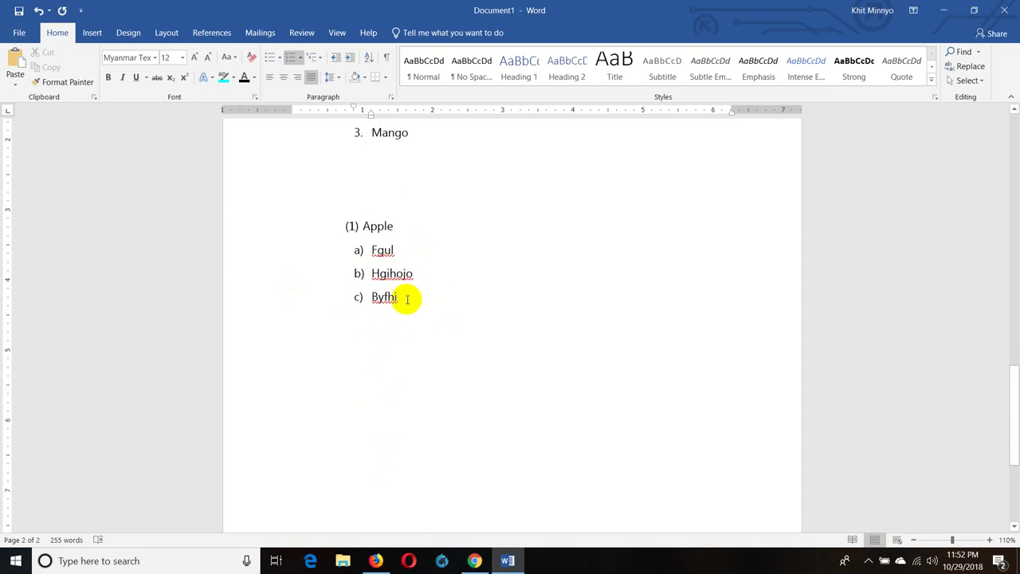
scroll(408, 273, up, 1)
scroll(414, 280, down, 4)
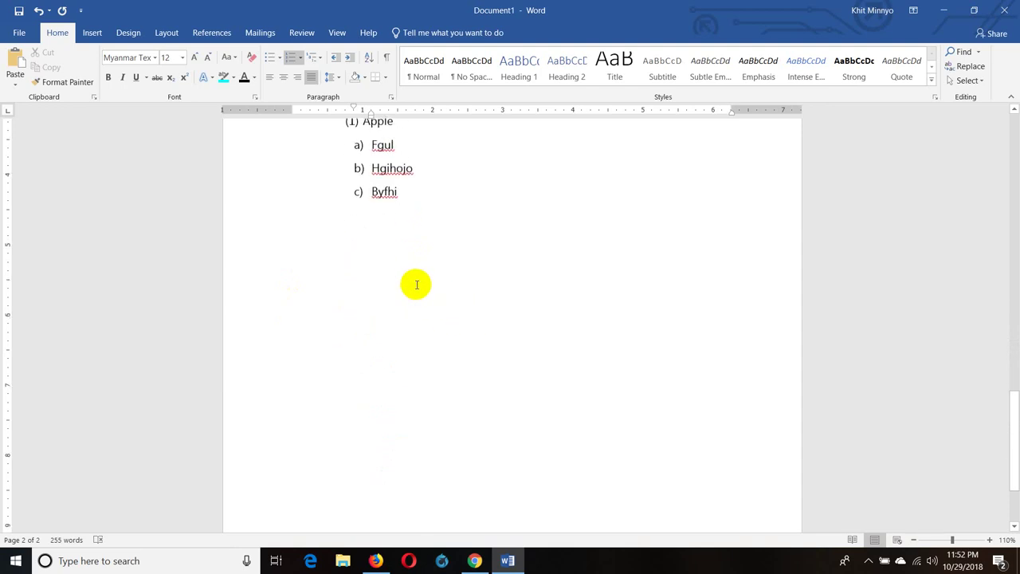
key(Return)
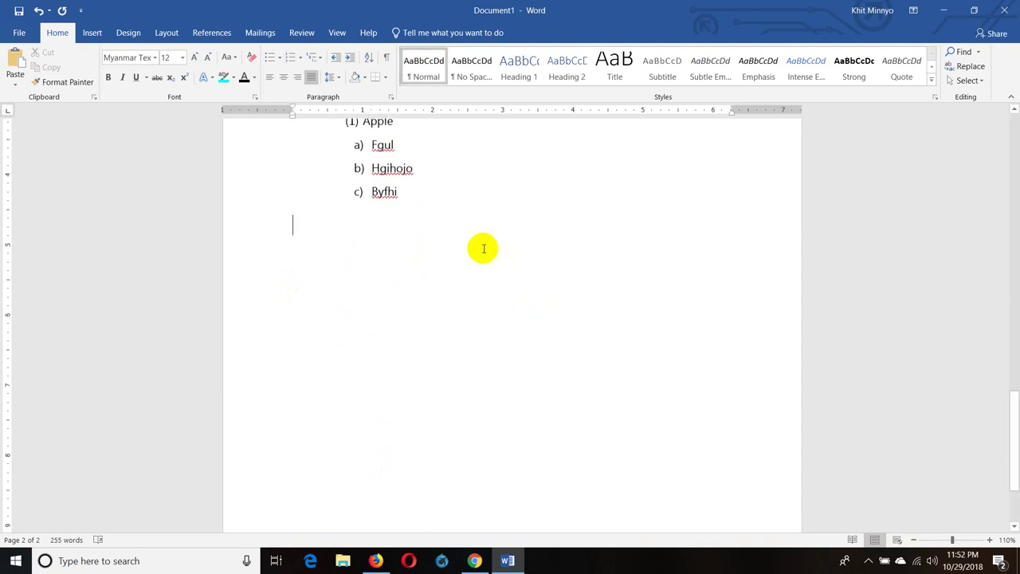
scroll(446, 234, down, 1)
scroll(374, 171, up, 2)
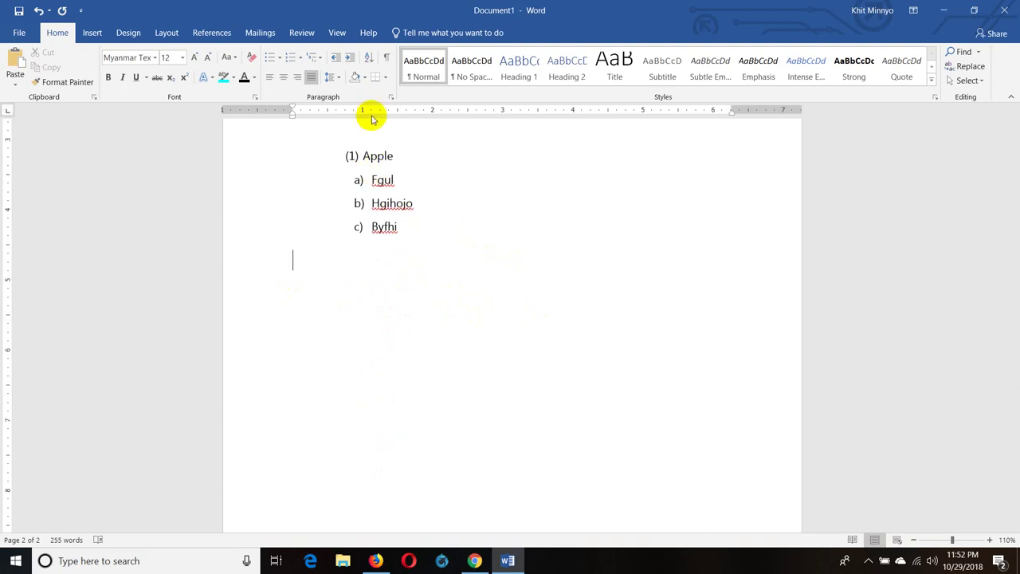
scroll(366, 190, up, 8)
scroll(372, 194, up, 6)
scroll(380, 194, up, 5)
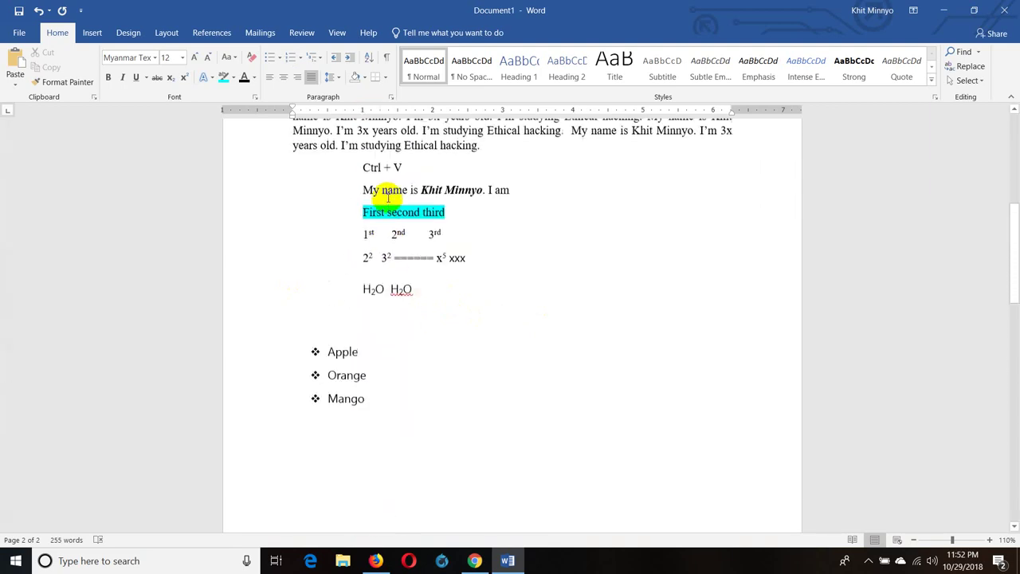
scroll(383, 196, up, 4)
Apply single, then 1.5 line spacing to the first Khit Minnyo paragraph
drag(363, 177, 506, 221)
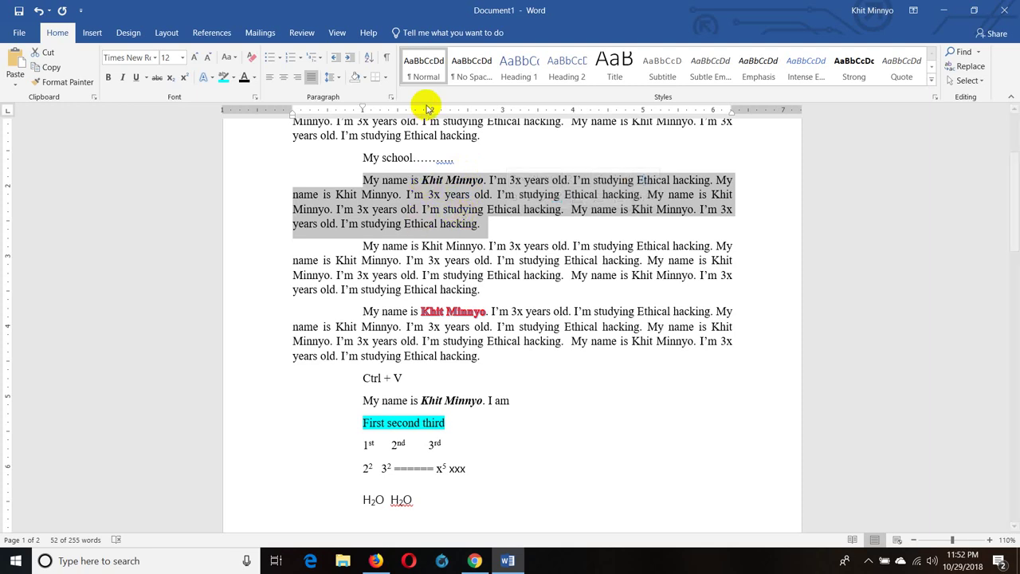
click(532, 67)
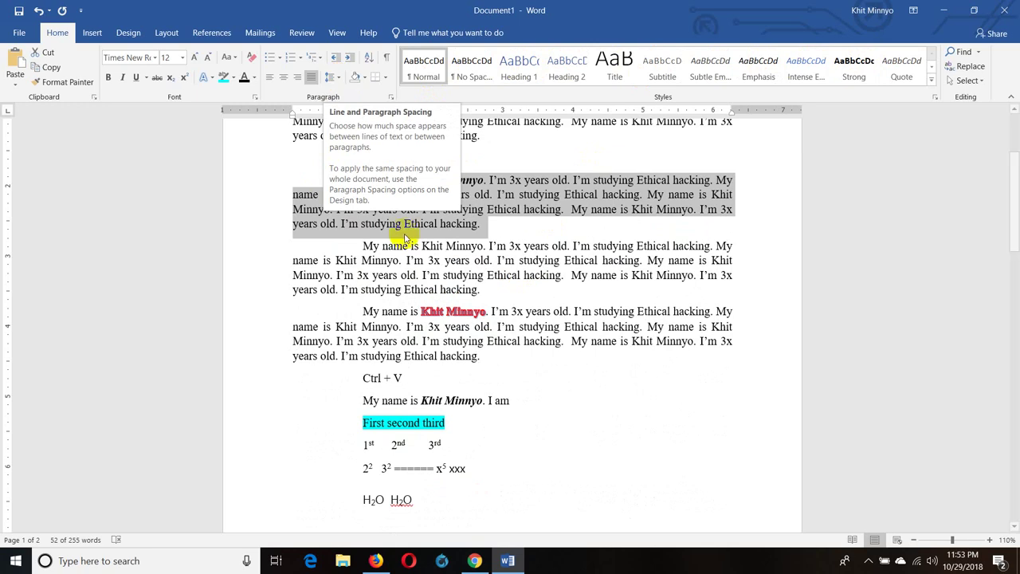
click(338, 82)
click(352, 92)
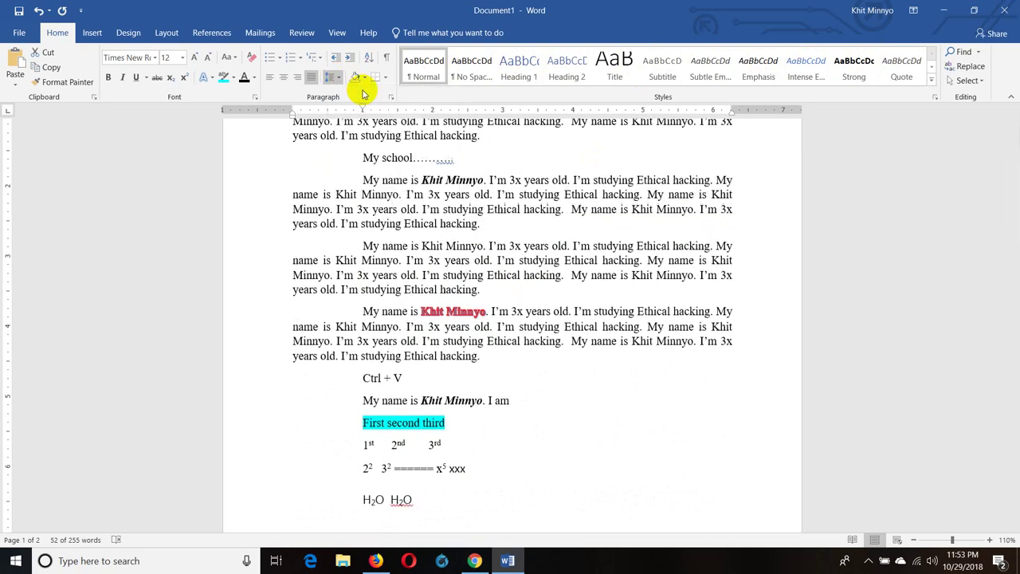
click(335, 78)
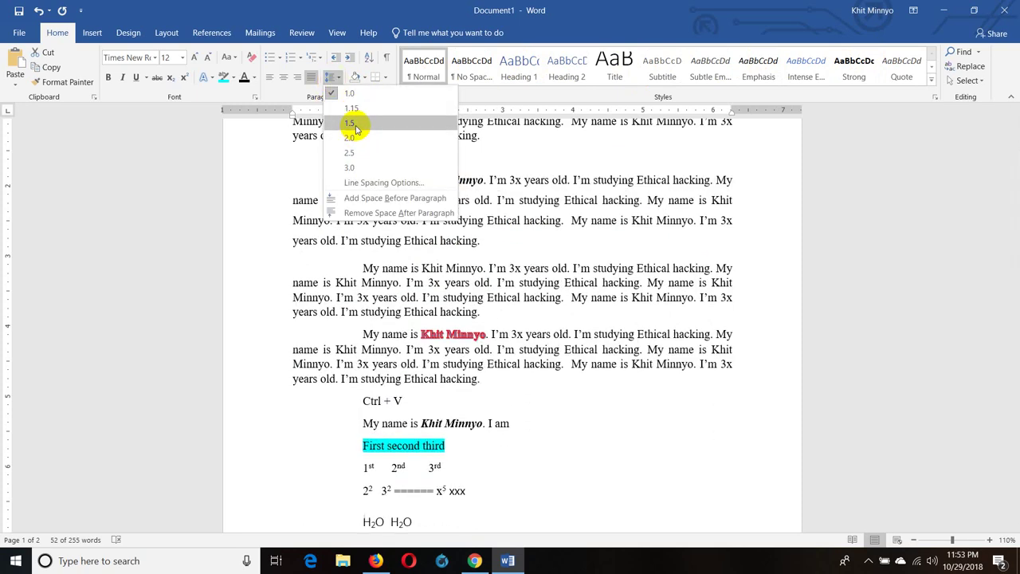
click(355, 126)
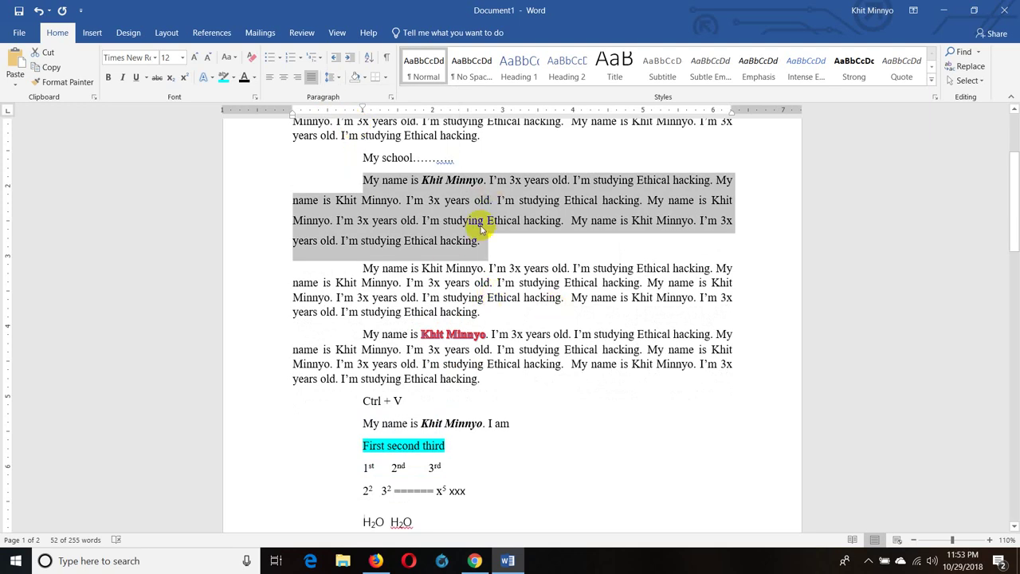
click(506, 271)
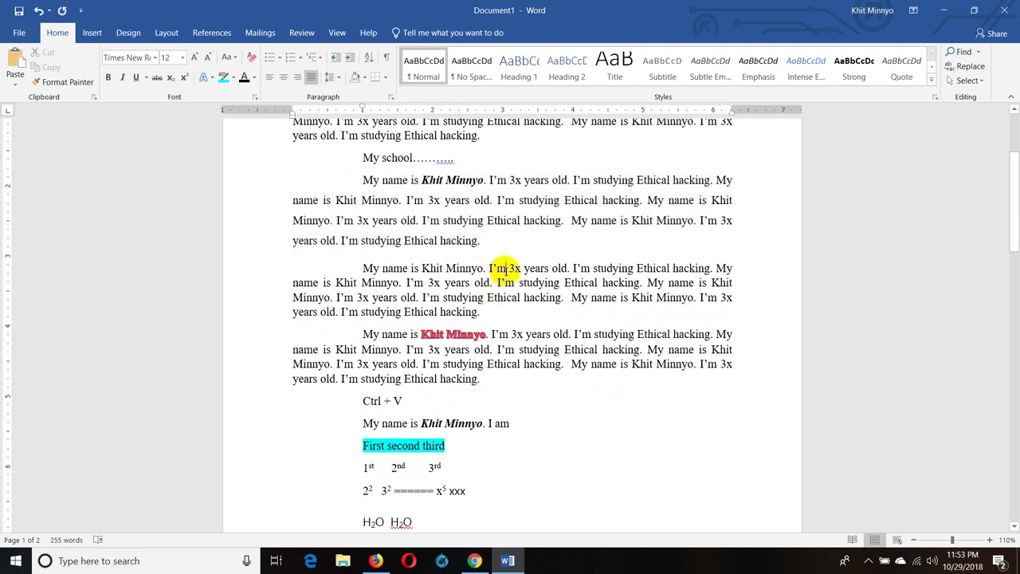
Add space before the second and third paragraphs, then remove the space after
scroll(506, 270, down, 2)
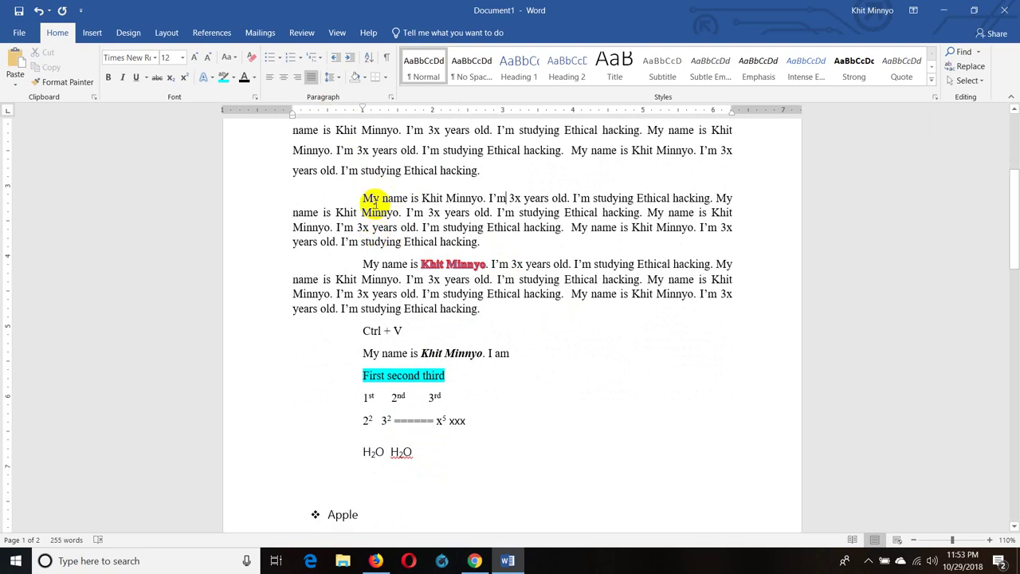
drag(364, 197, 398, 279)
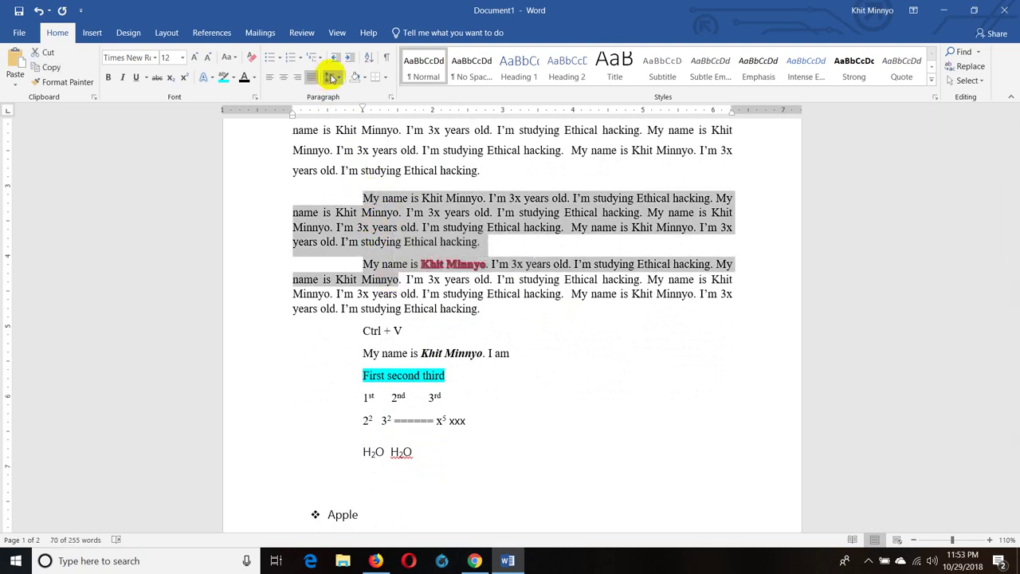
click(332, 78)
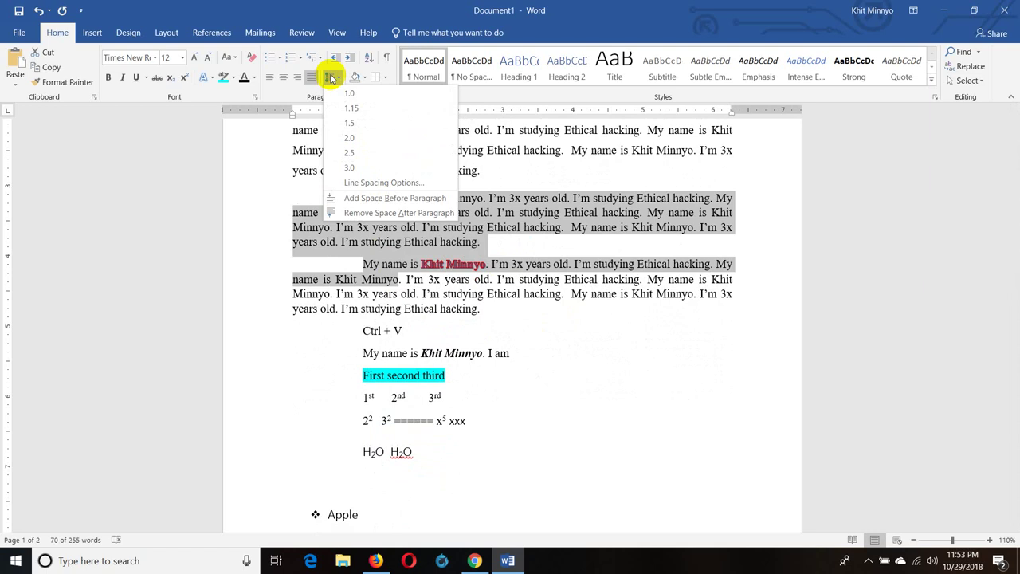
click(412, 200)
click(415, 183)
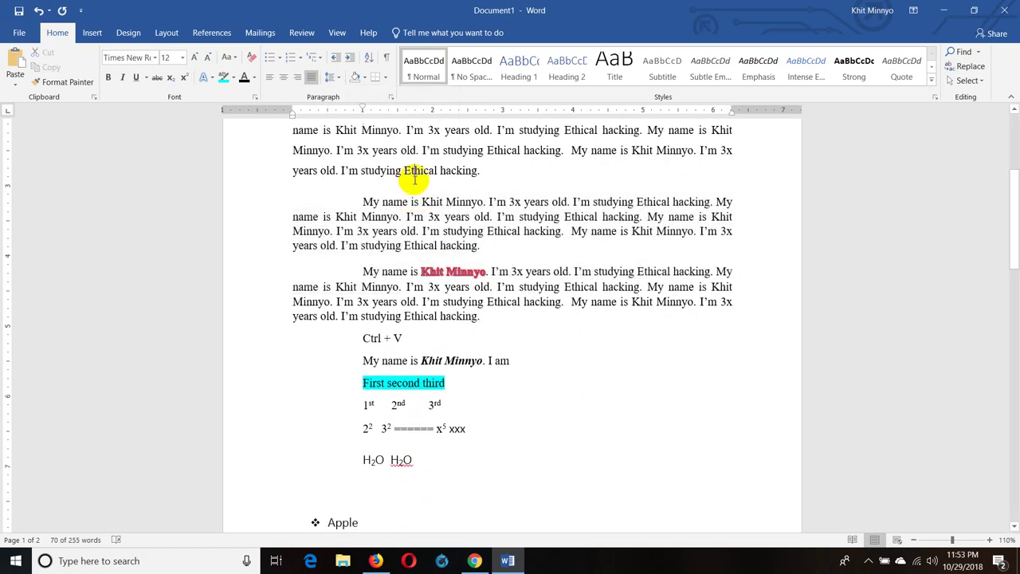
scroll(426, 196, down, 1)
scroll(427, 196, down, 1)
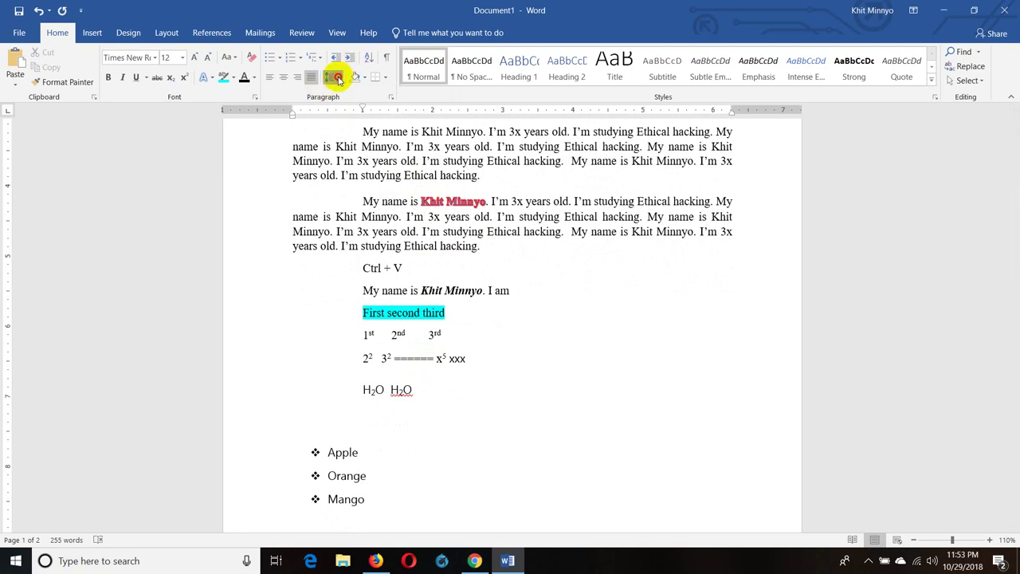
click(338, 78)
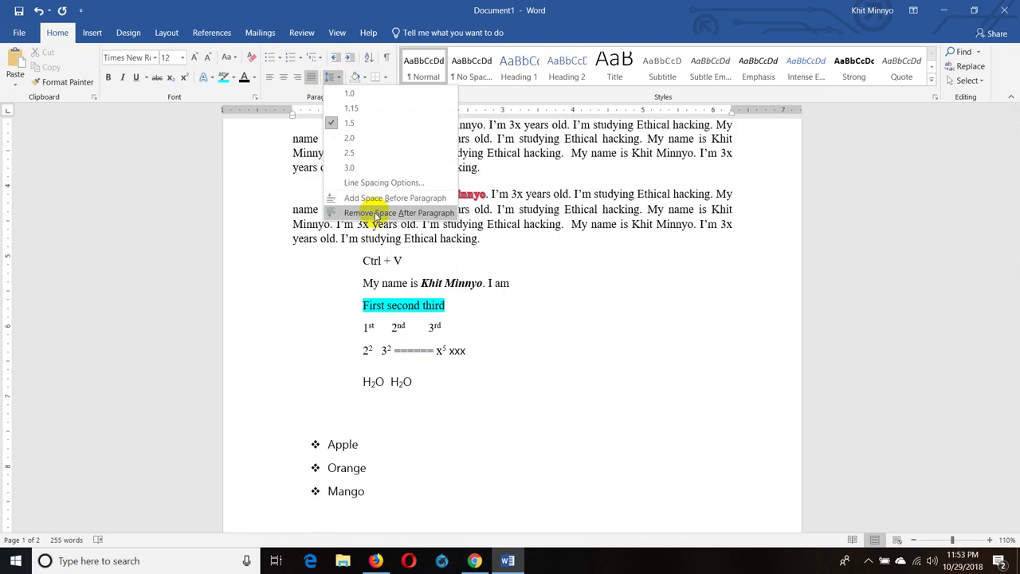
click(376, 214)
Open the full Paragraph spacing settings for the first two paragraphs and close them unchanged
scroll(398, 239, up, 3)
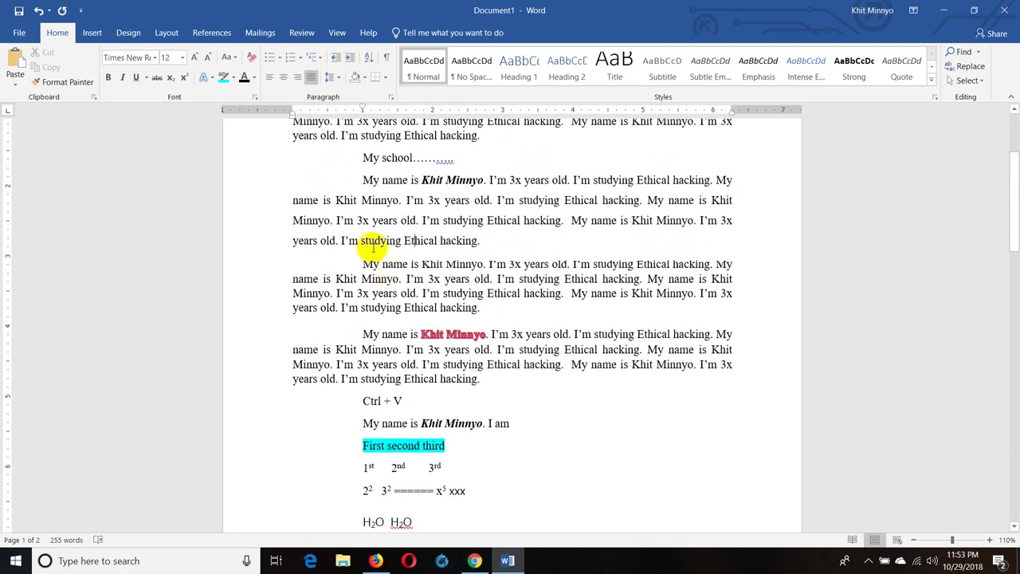
drag(362, 241, 399, 279)
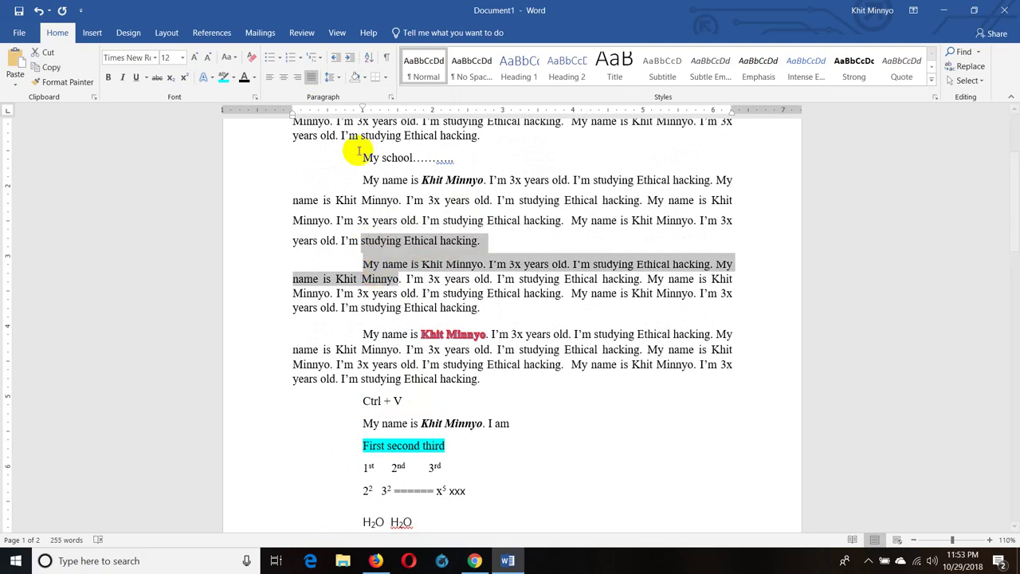
click(337, 79)
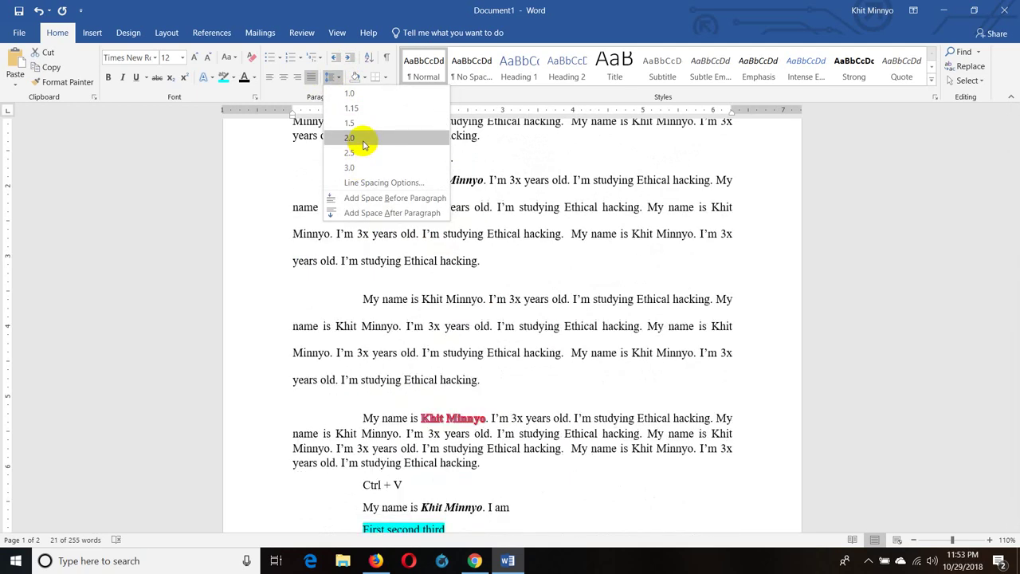
click(379, 183)
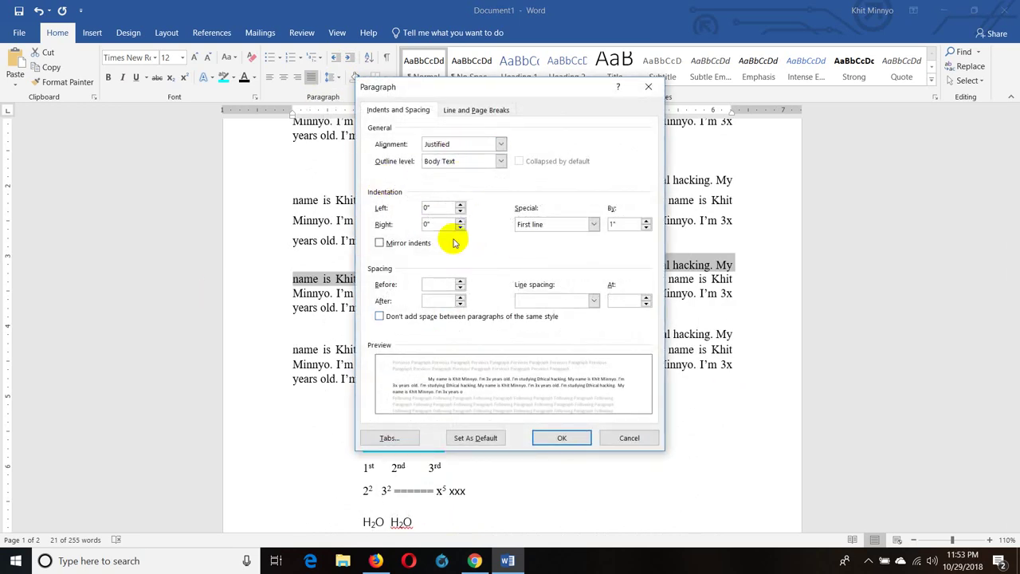
click(629, 437)
click(471, 221)
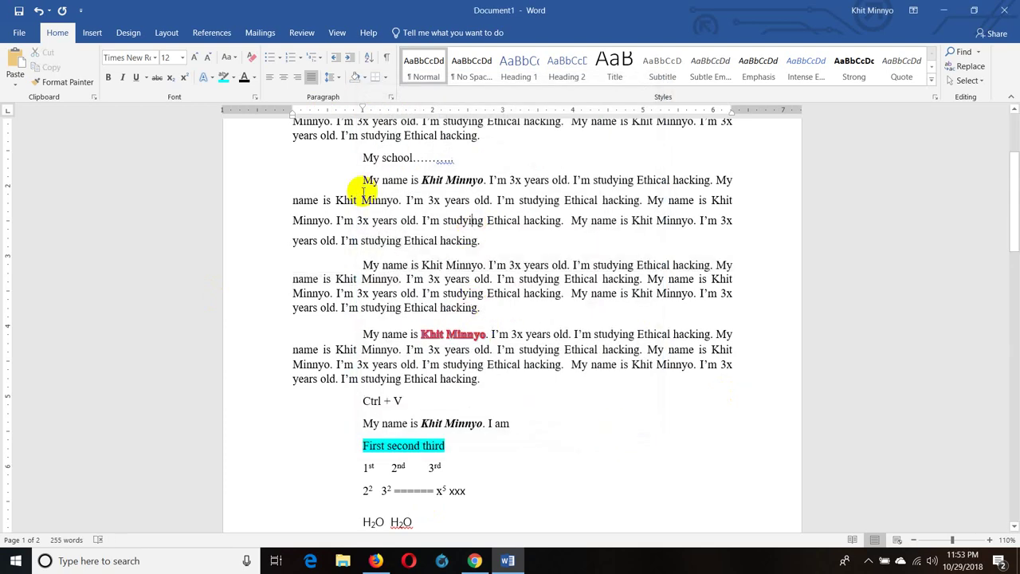
Reset the first Khit Minnyo paragraph to 1.0 line spacing, then paste further down
drag(362, 180, 531, 244)
key(ctrl+c)
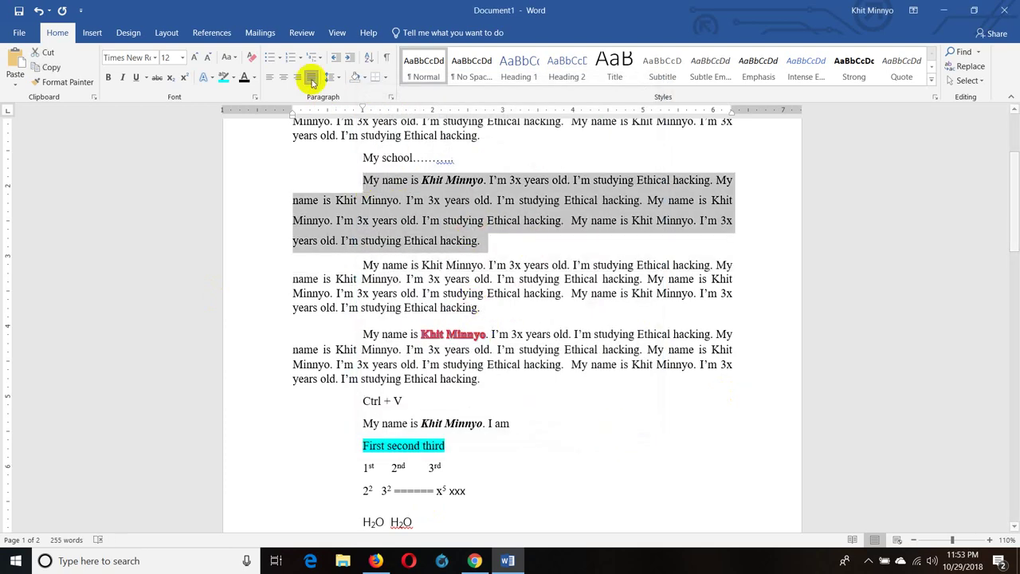
click(335, 77)
click(342, 102)
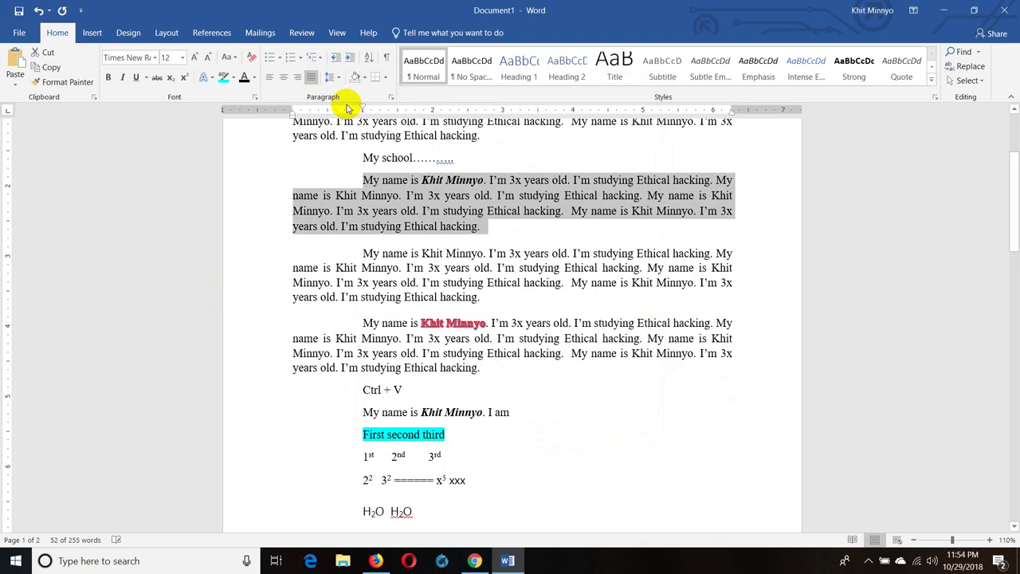
click(502, 233)
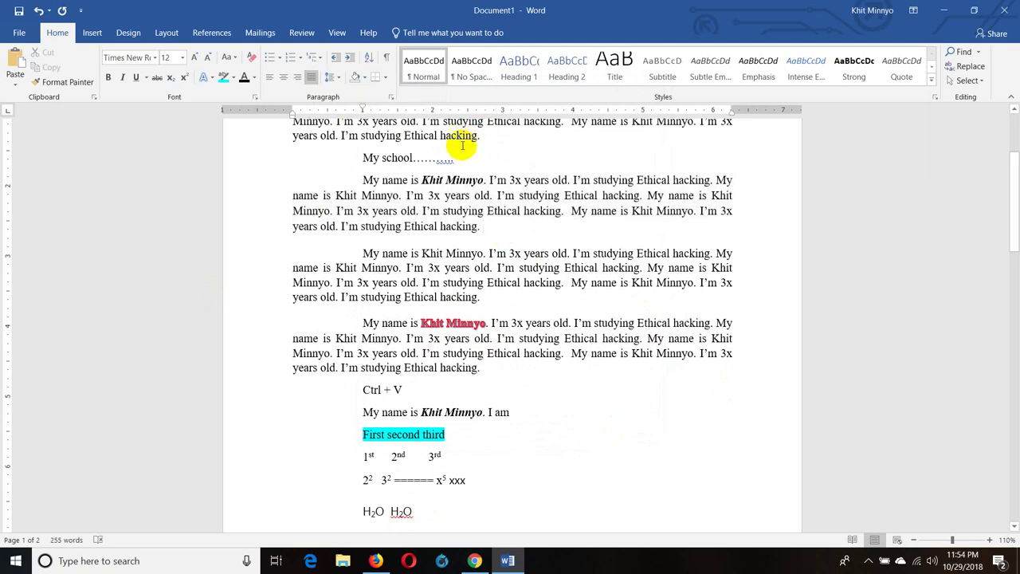
scroll(467, 152, down, 5)
scroll(364, 119, down, 4)
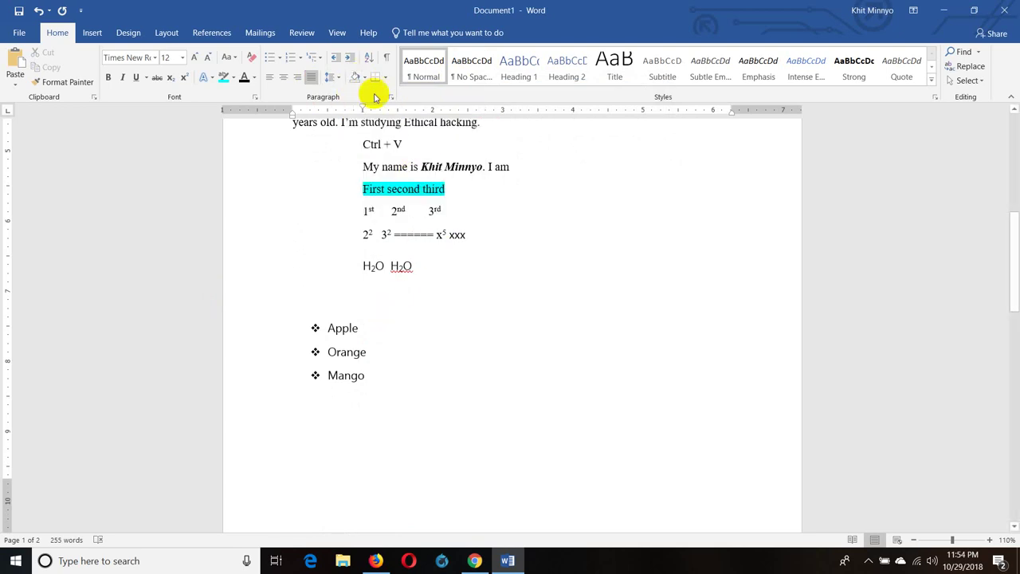
key(ctrl+v)
scroll(373, 188, up, 1)
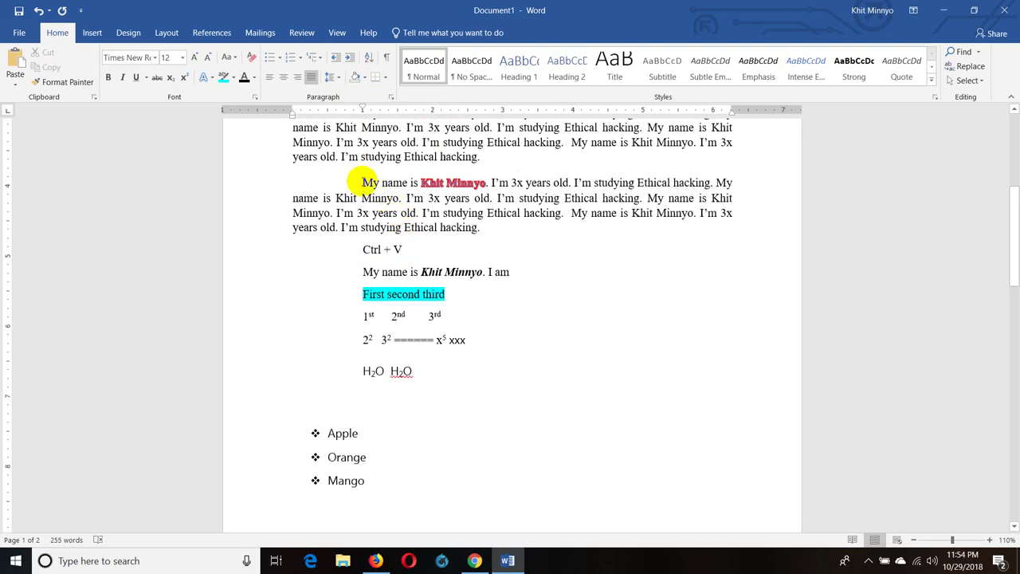
Shade one paragraph copy purple and highlight the copy above it in cyan
drag(363, 179, 509, 228)
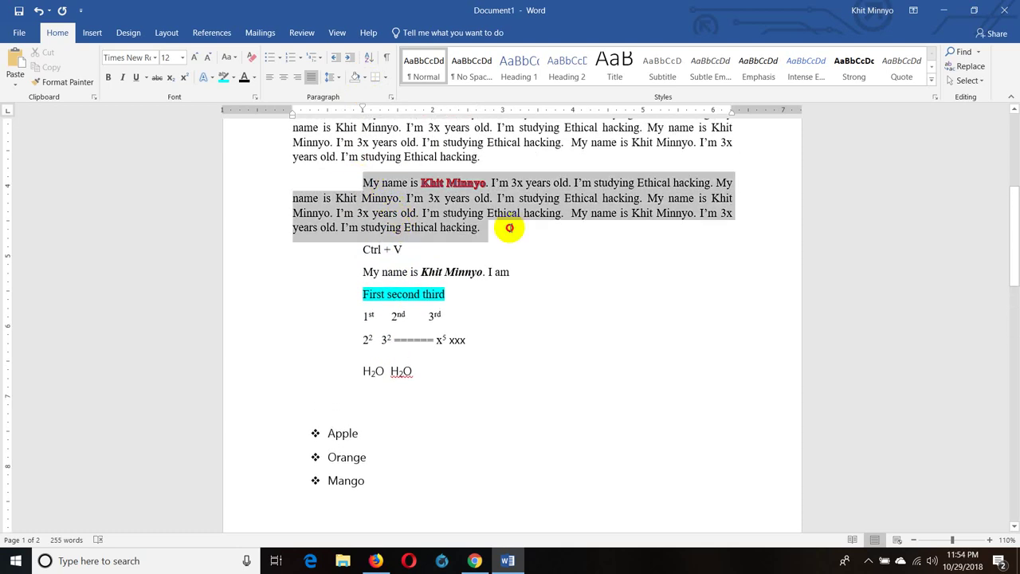
click(358, 77)
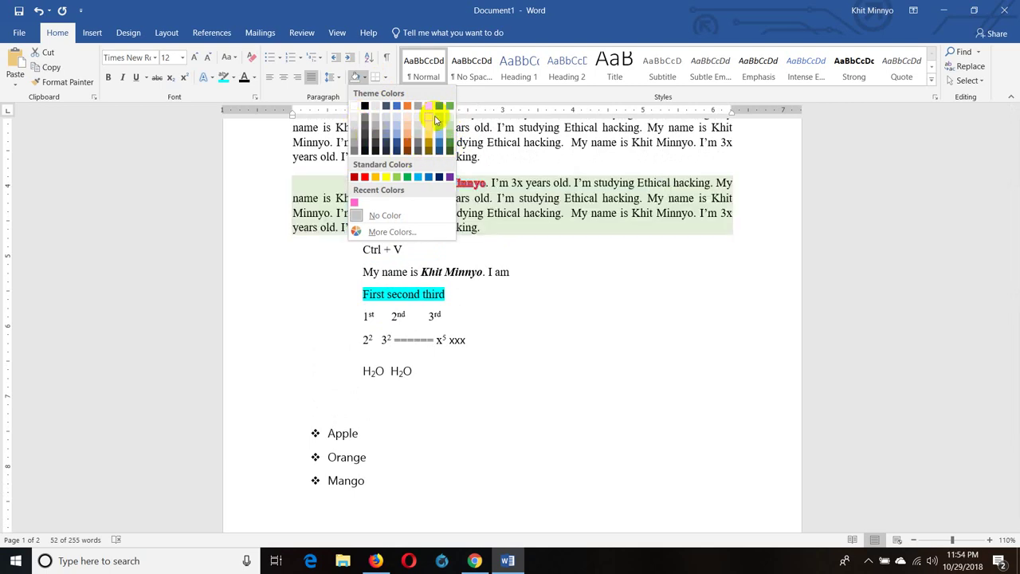
click(450, 177)
click(519, 248)
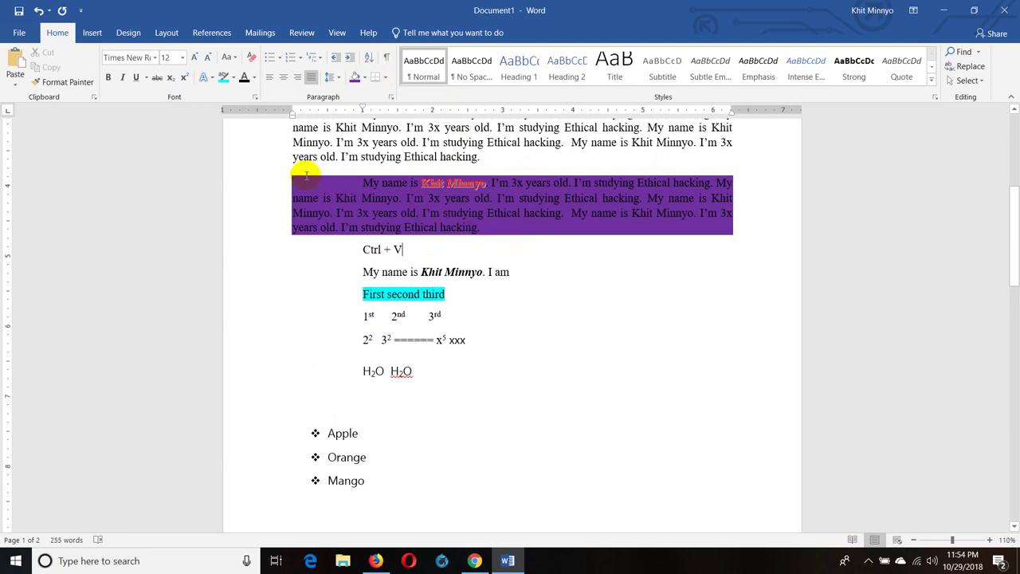
scroll(341, 151, up, 1)
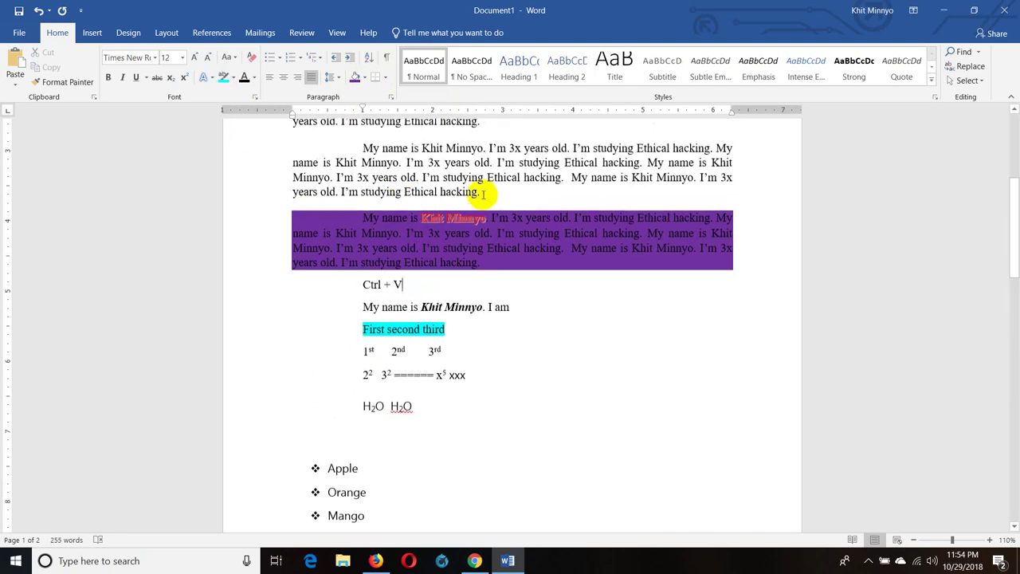
drag(482, 192, 364, 148)
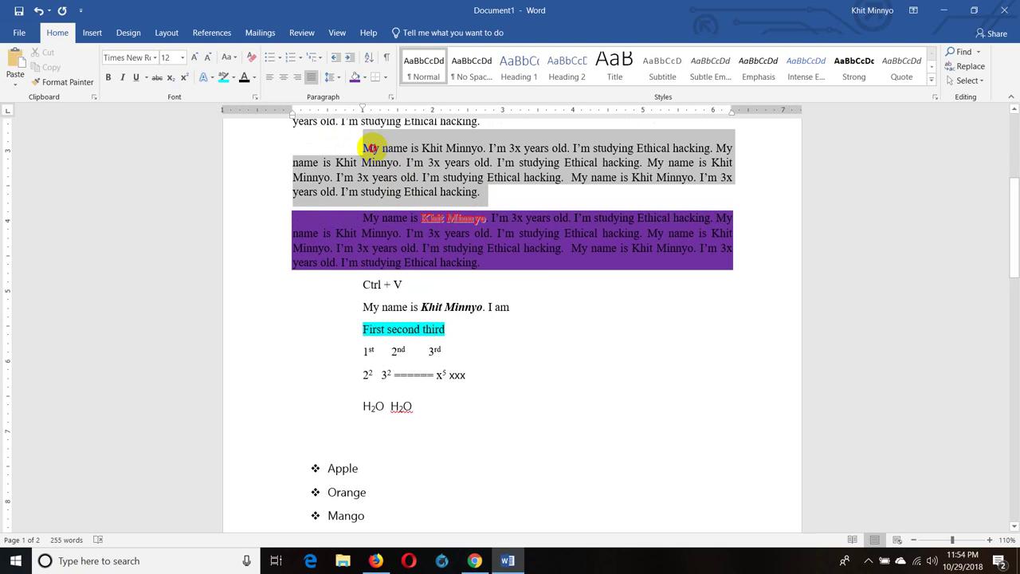
click(223, 78)
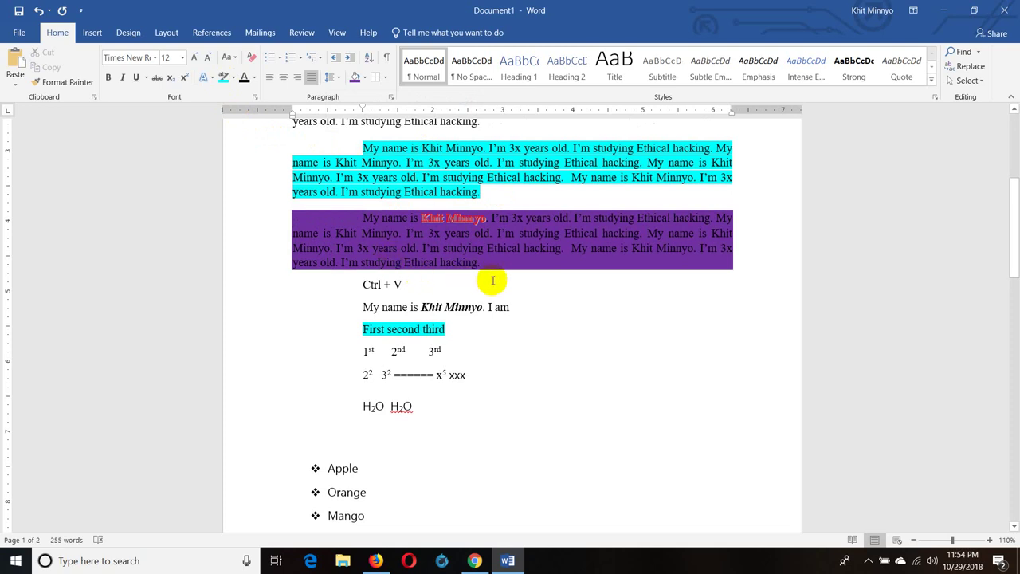
Shade the paragraph under 'My school' yellow and check the result
scroll(491, 273, up, 3)
drag(483, 226, 360, 179)
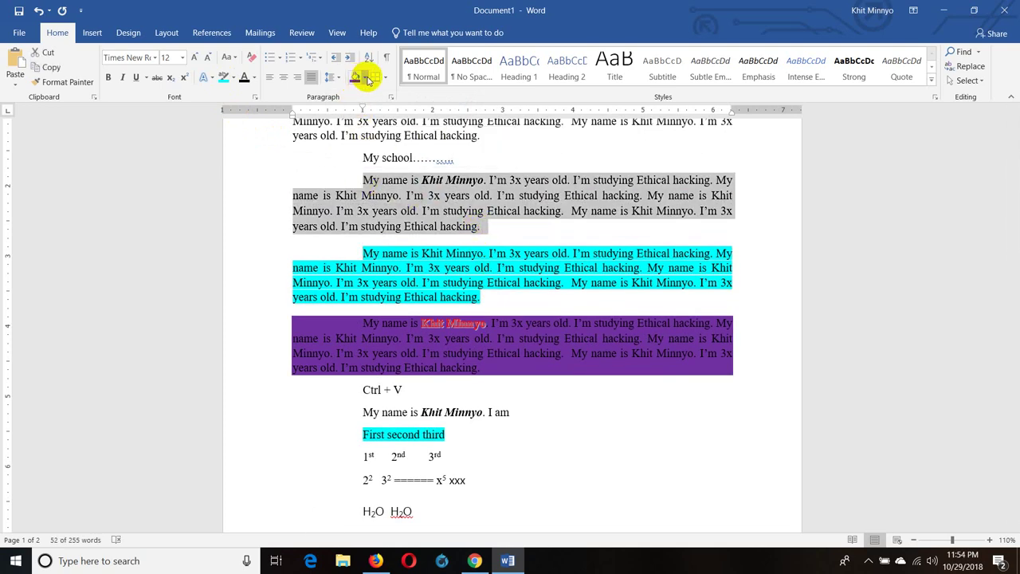
click(369, 78)
click(384, 177)
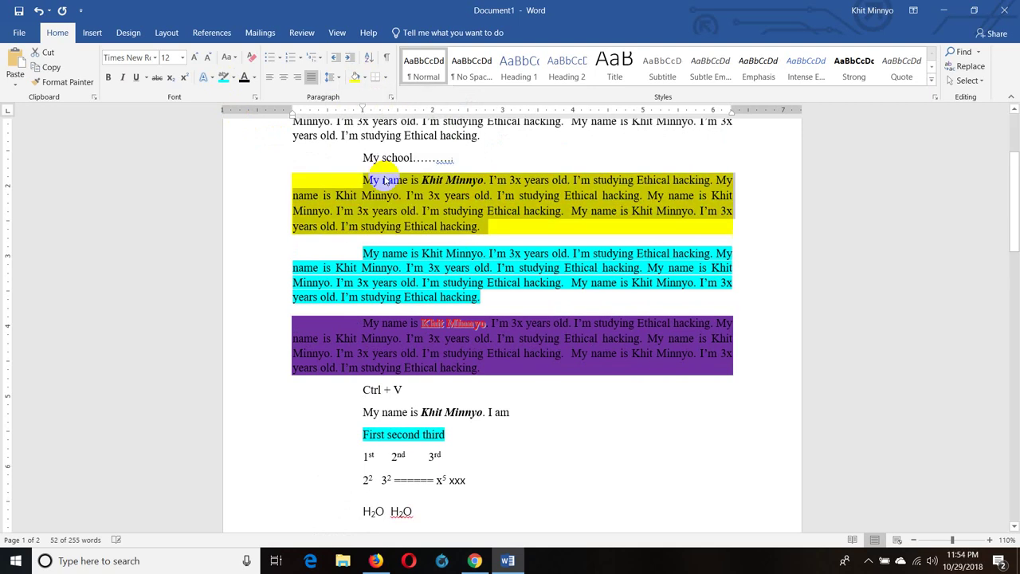
scroll(530, 279, down, 1)
click(544, 186)
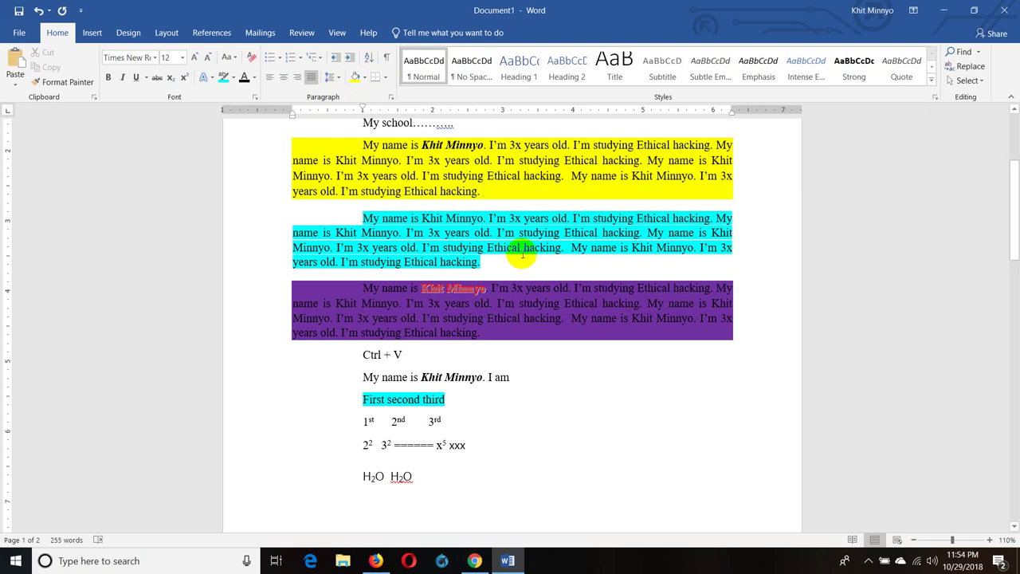
scroll(519, 285, down, 4)
scroll(519, 285, up, 3)
scroll(479, 369, down, 7)
Add an empty bullet below Mango and select the Orange and Lemon lines
click(449, 346)
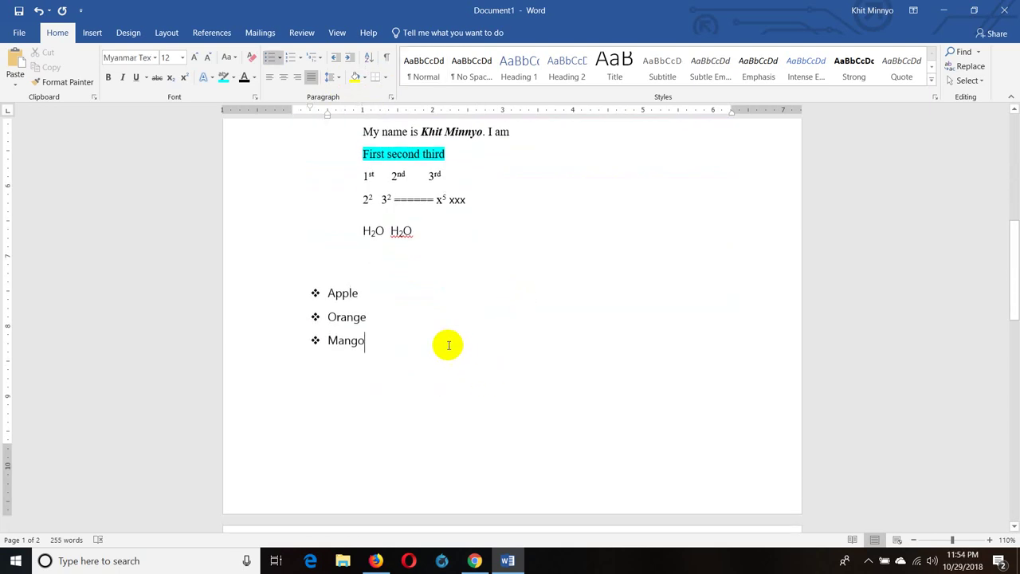
key(Return)
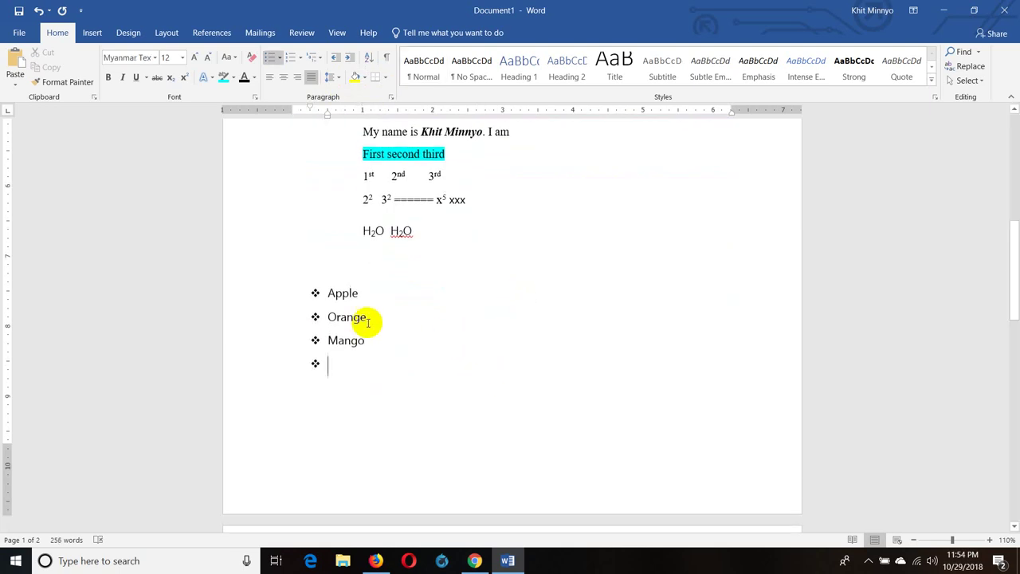
scroll(459, 392, down, 8)
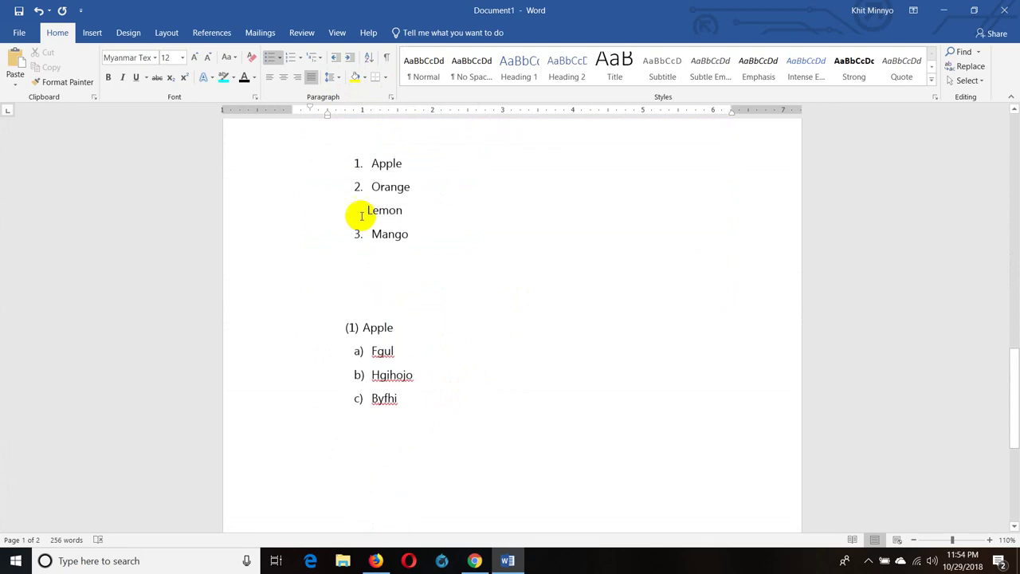
drag(368, 187, 399, 209)
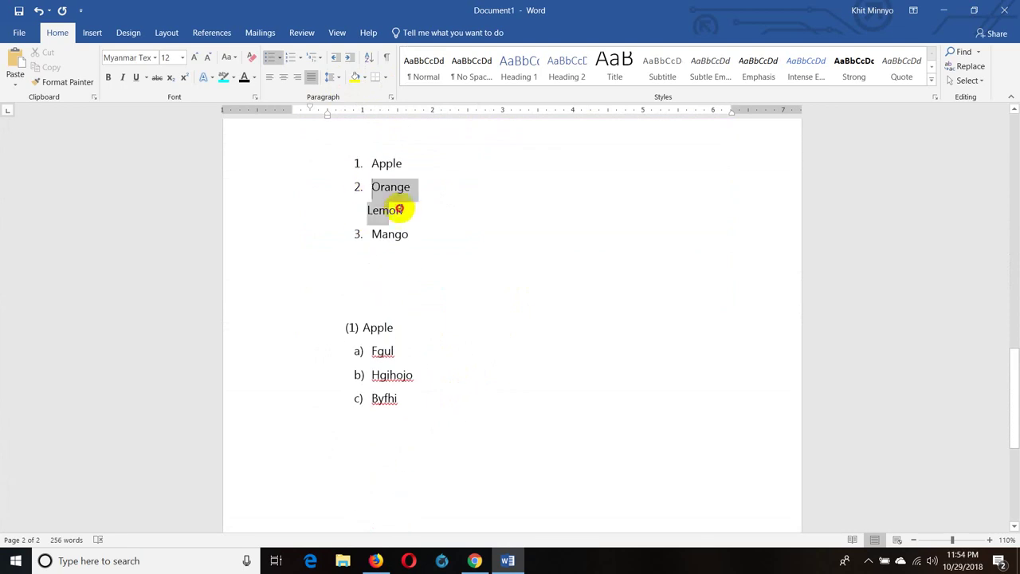
click(387, 77)
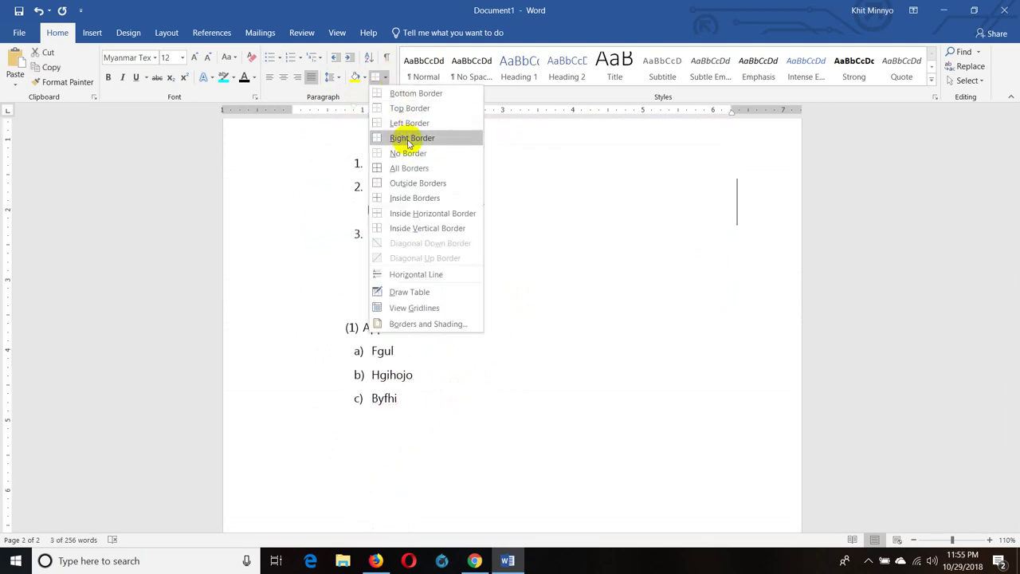
key(Escape)
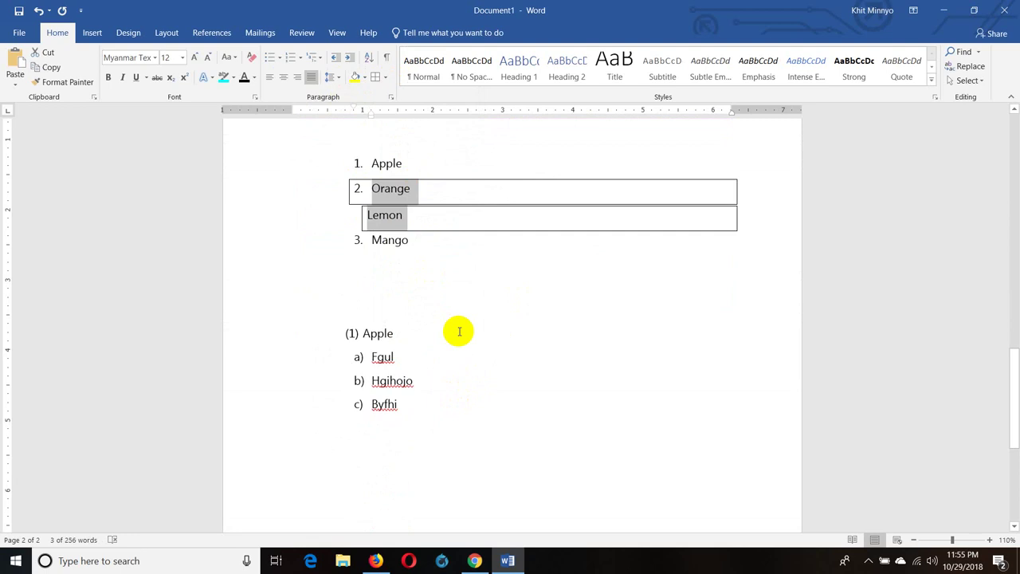
Try No Border, Bottom Border and Left Border on the Orange and Lemon lines
click(386, 82)
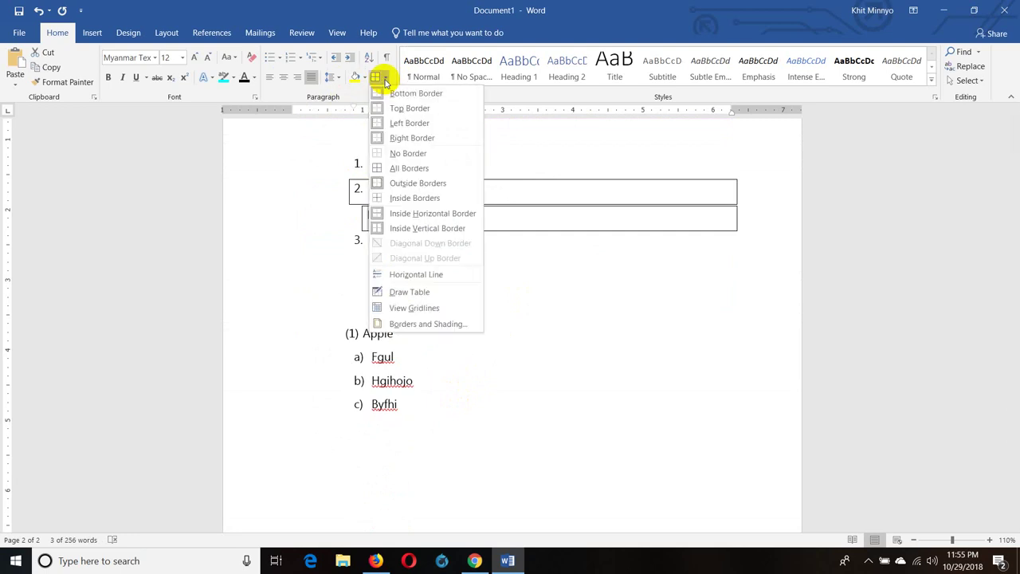
click(413, 160)
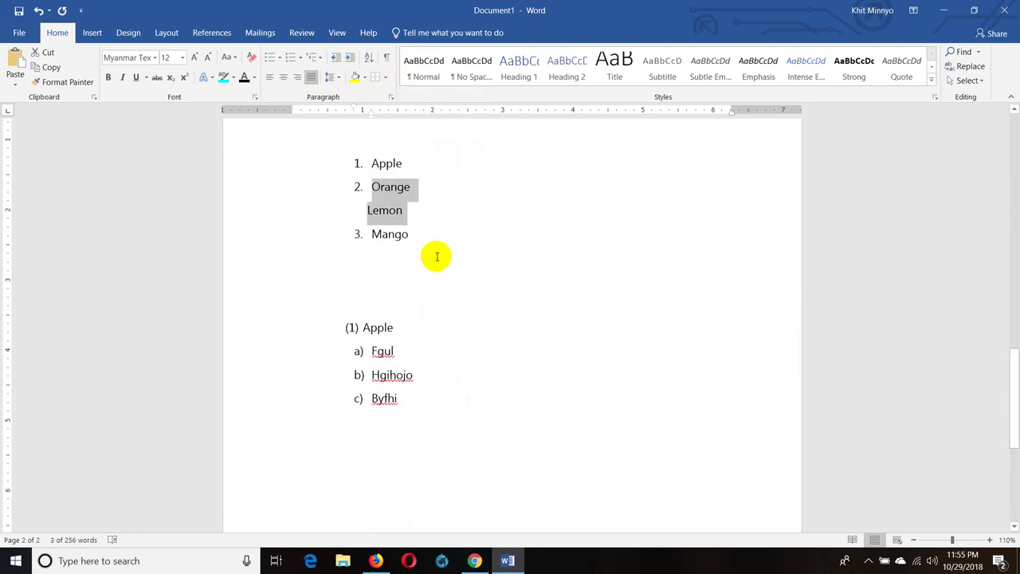
click(385, 79)
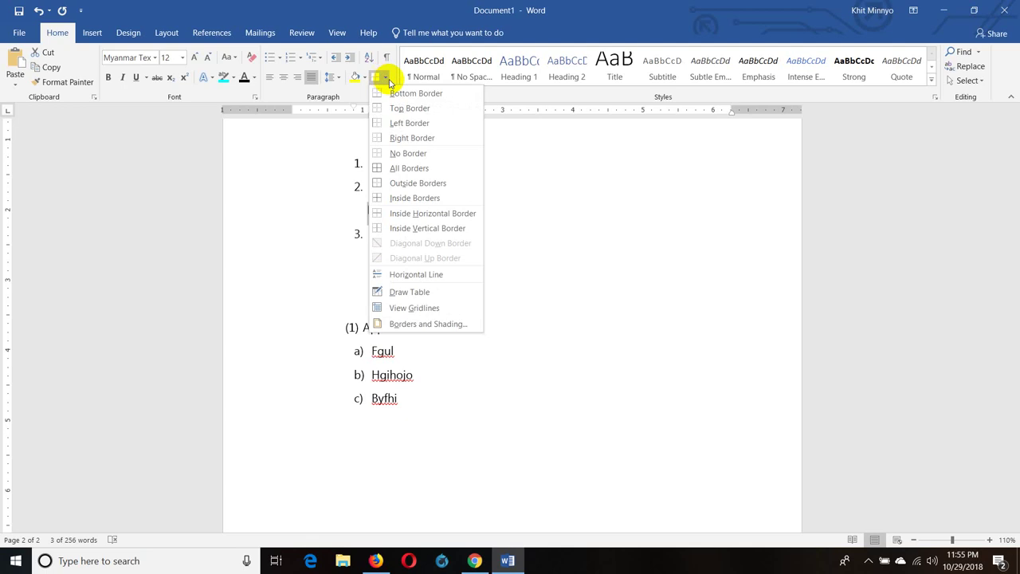
click(401, 94)
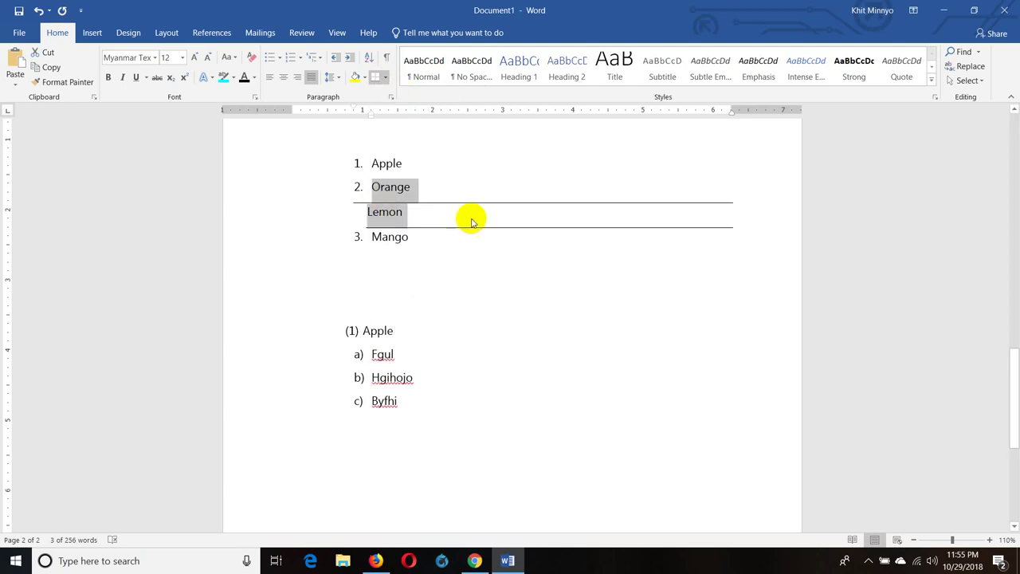
click(386, 80)
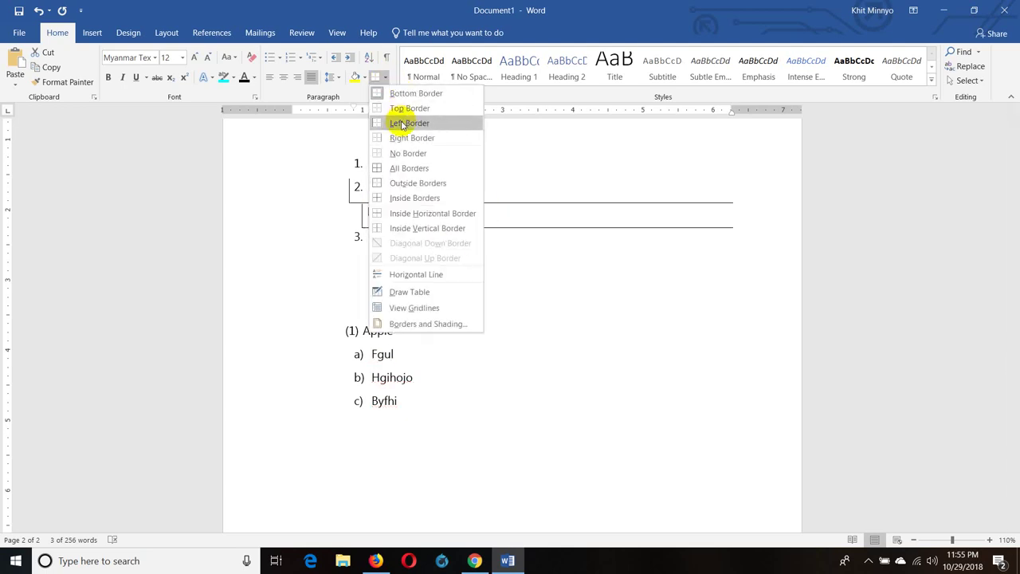
click(402, 121)
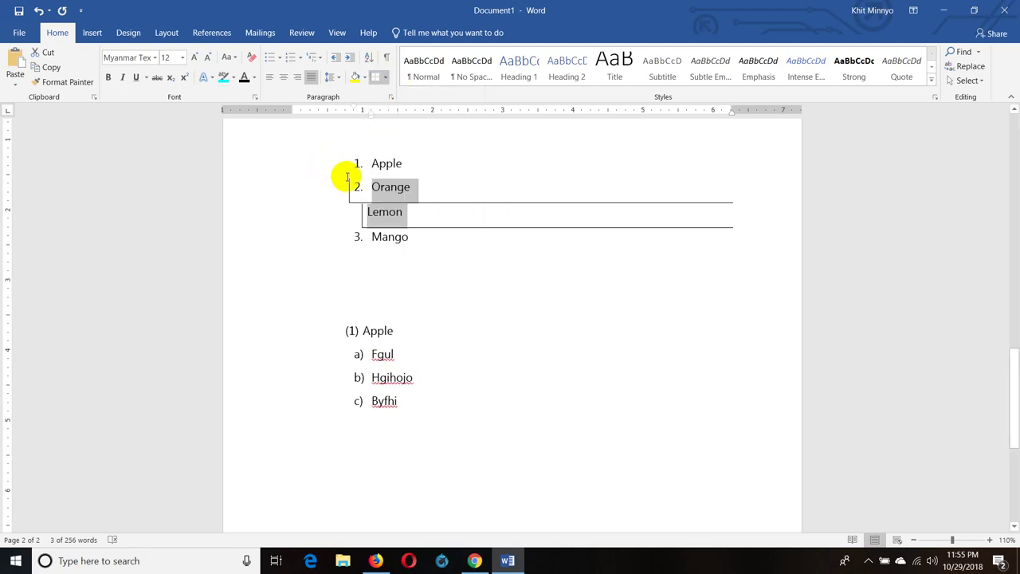
Apply All Borders to box the Orange and Lemon lines
click(387, 80)
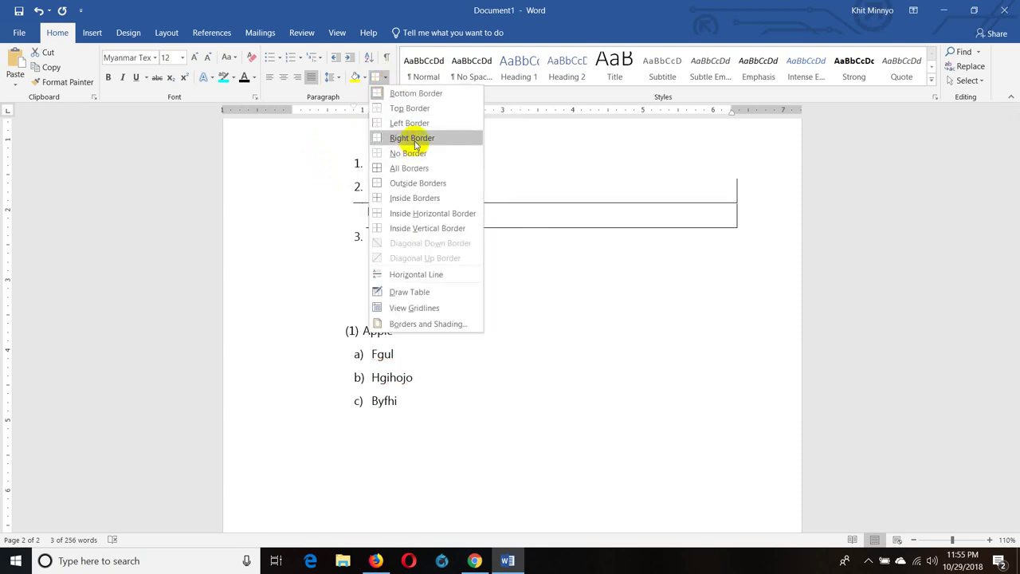
click(394, 168)
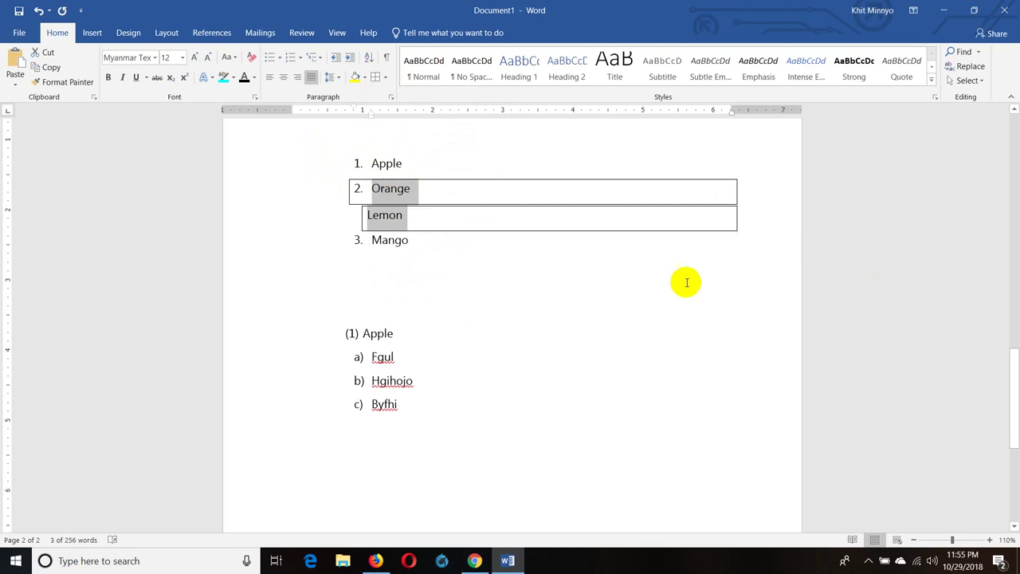
click(538, 284)
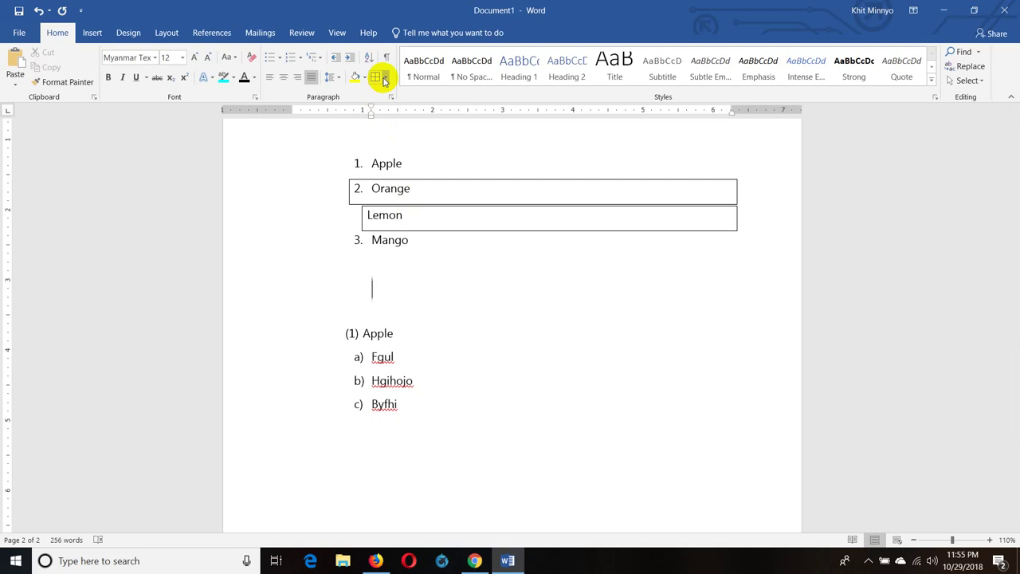
click(384, 78)
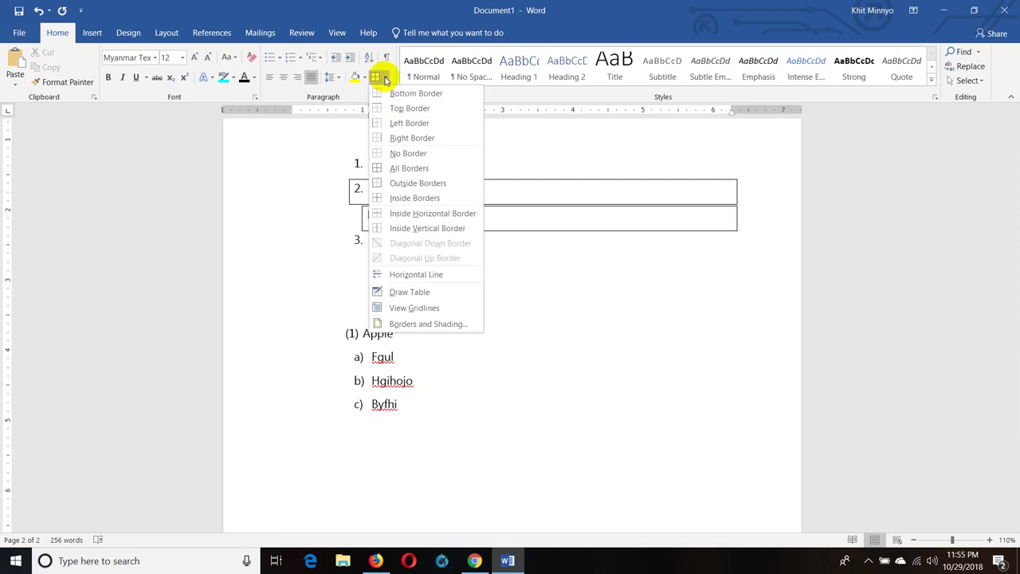
click(522, 289)
Use Draw Table to draw a four-cell row below the c) Byfhi item
scroll(423, 255, down, 2)
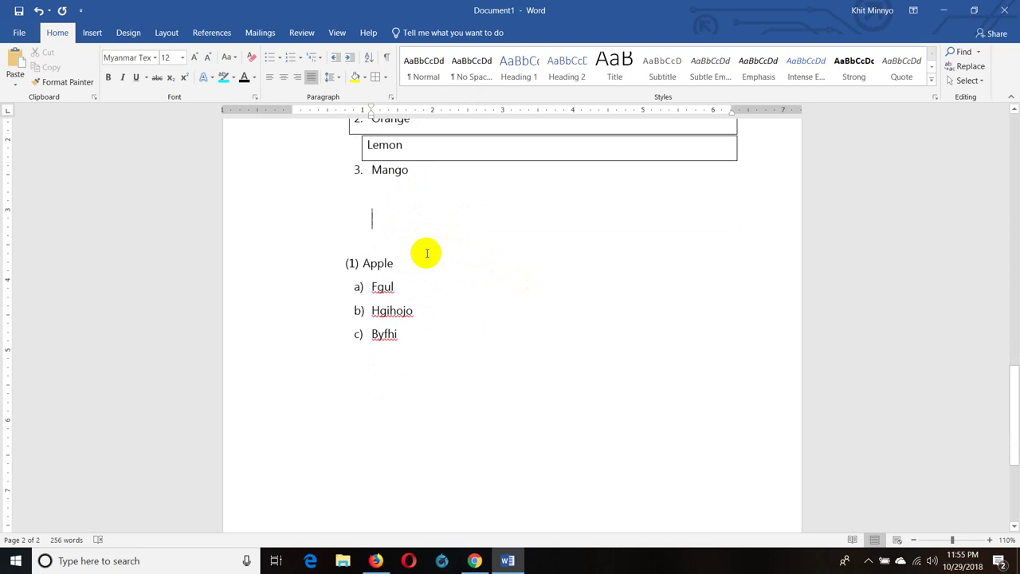
scroll(426, 237, down, 5)
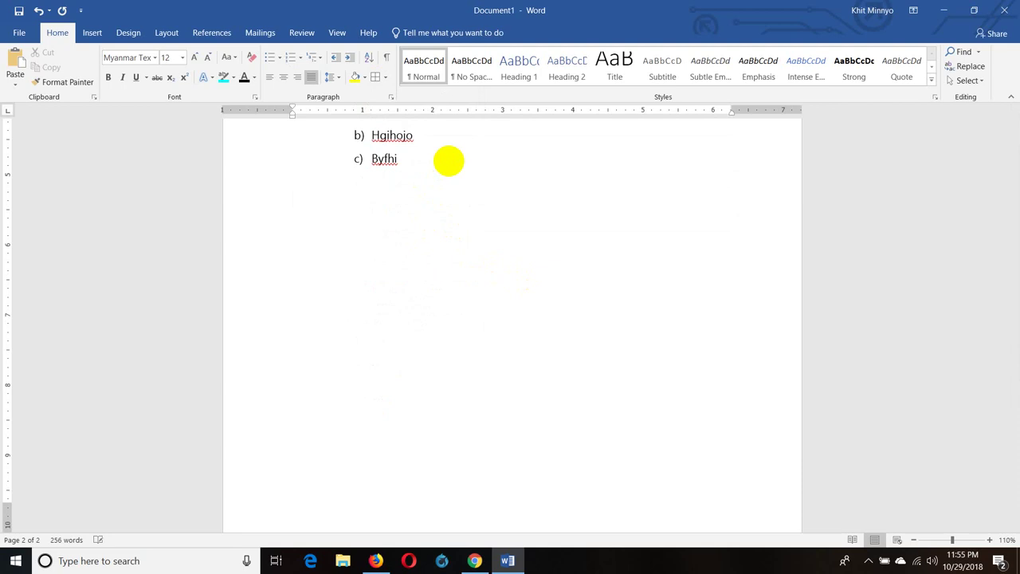
click(386, 79)
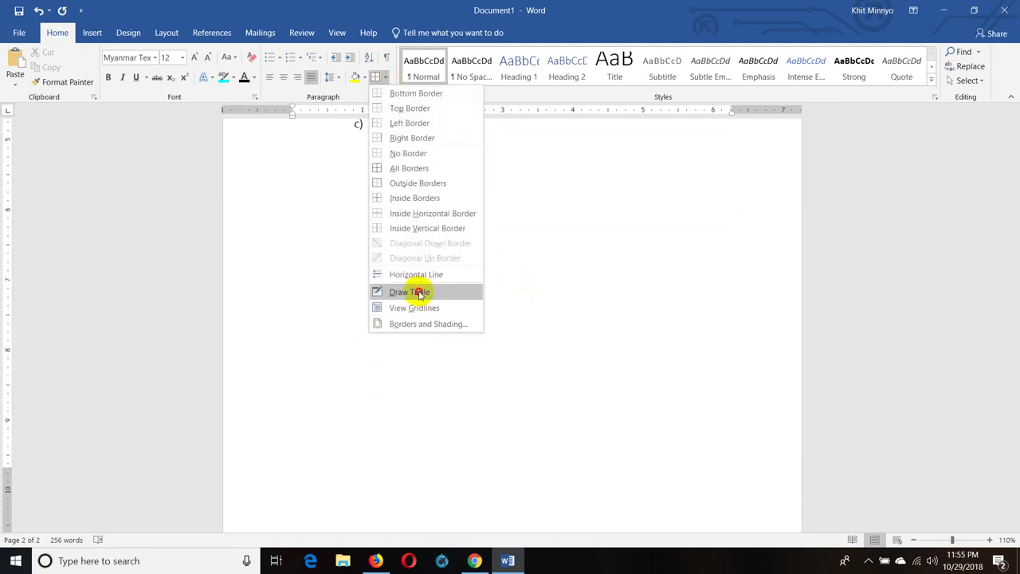
click(409, 291)
mouse_move(297, 179)
mouse_down()
mouse_move(406, 208)
mouse_move(545, 213)
mouse_up()
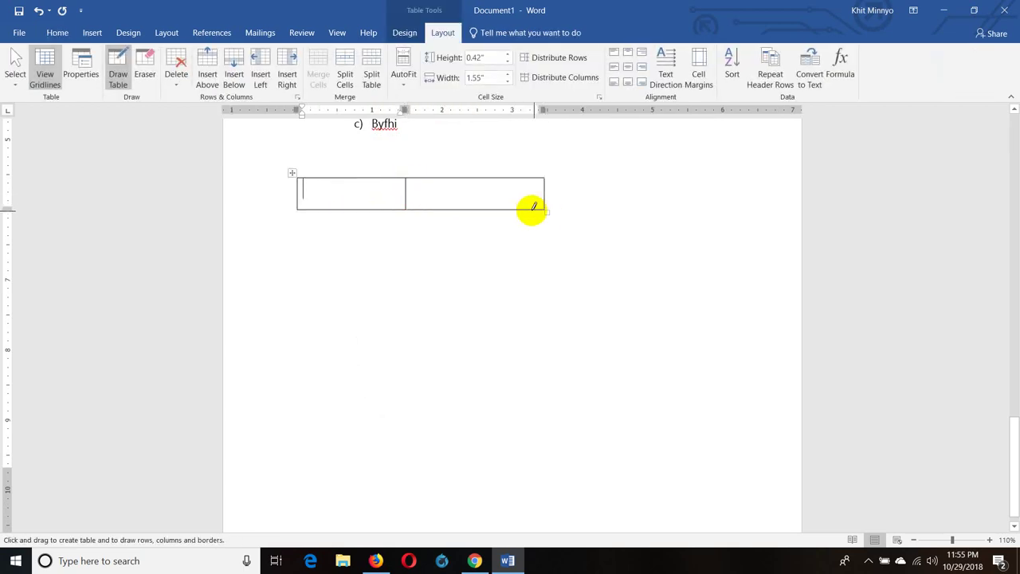
mouse_move(544, 179)
mouse_down()
mouse_move(648, 207)
mouse_move(770, 206)
mouse_up()
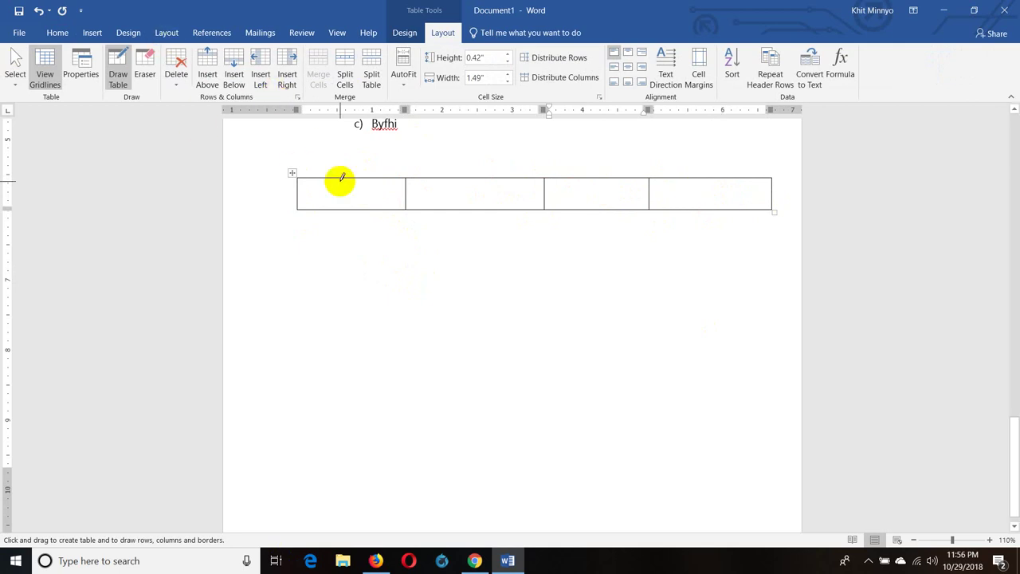
Draw an extra cell beneath the table's first cell
drag(345, 209, 487, 241)
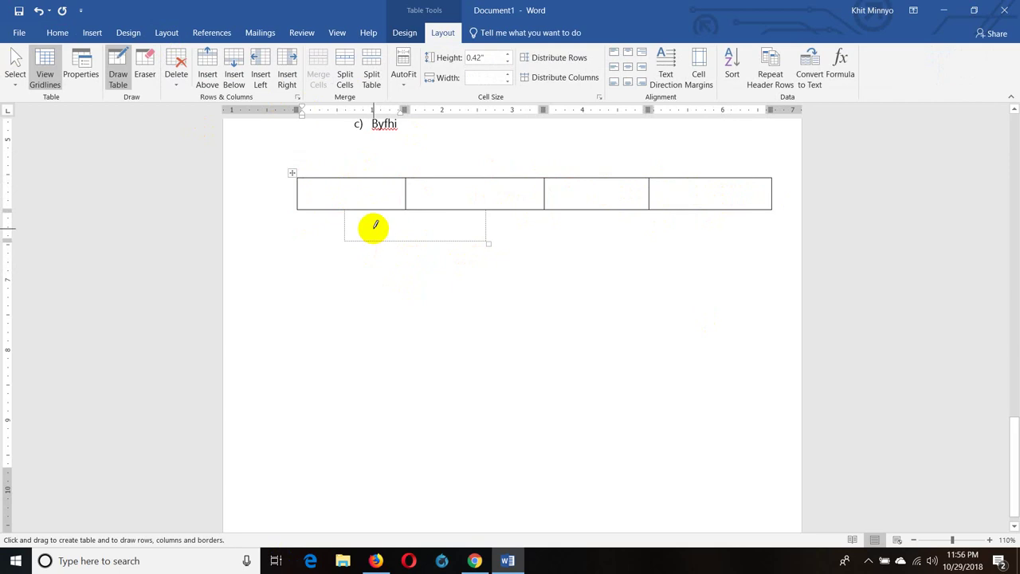
click(371, 225)
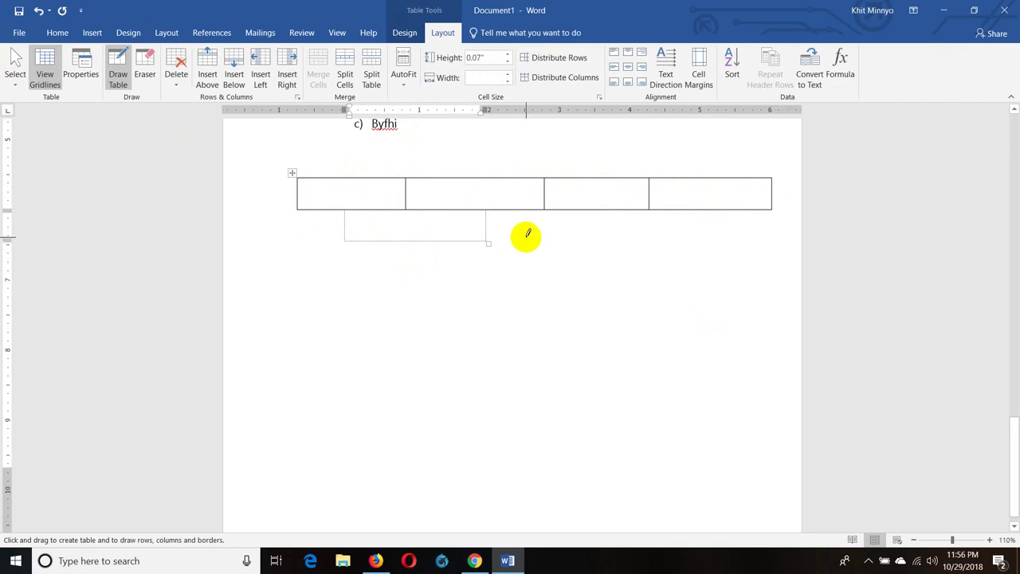
click(510, 194)
scroll(658, 224, down, 1)
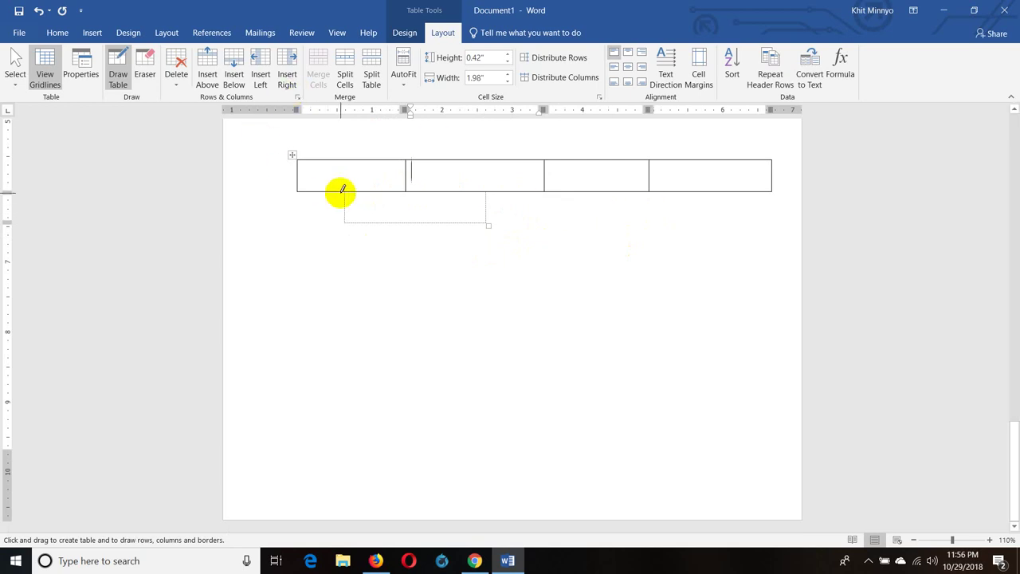
Delete the stray cell beneath the hand-drawn table
click(439, 210)
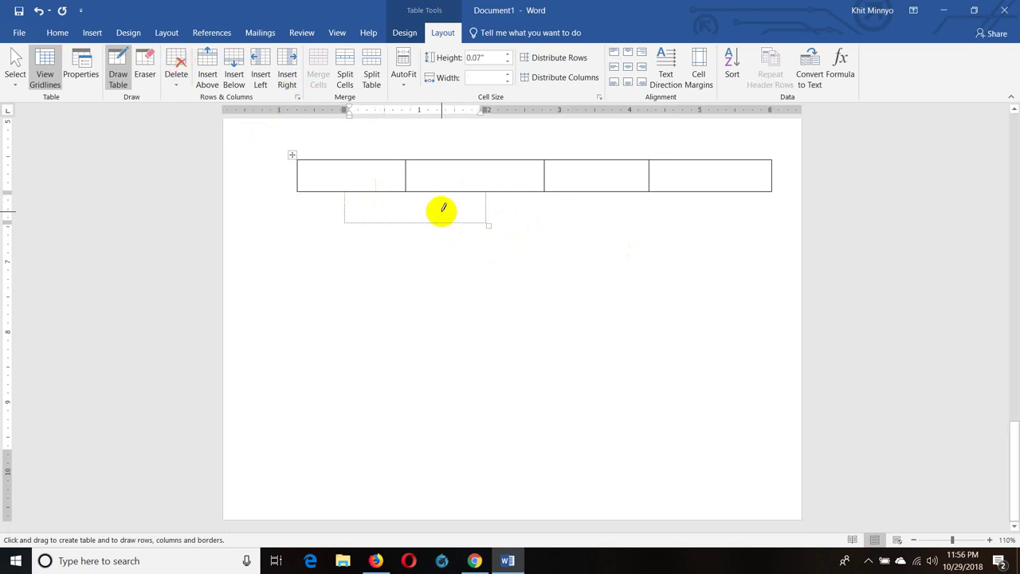
click(181, 60)
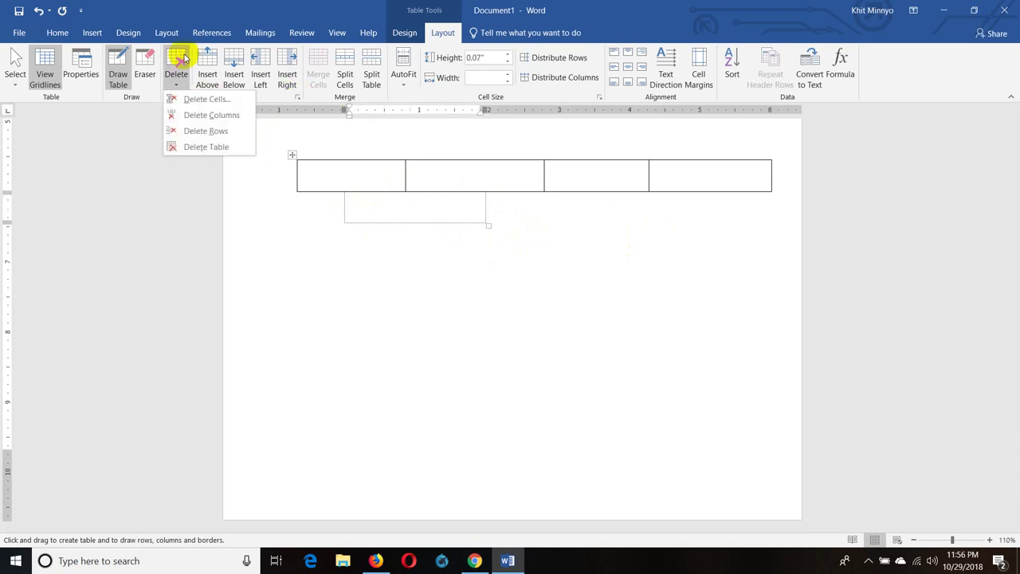
click(212, 97)
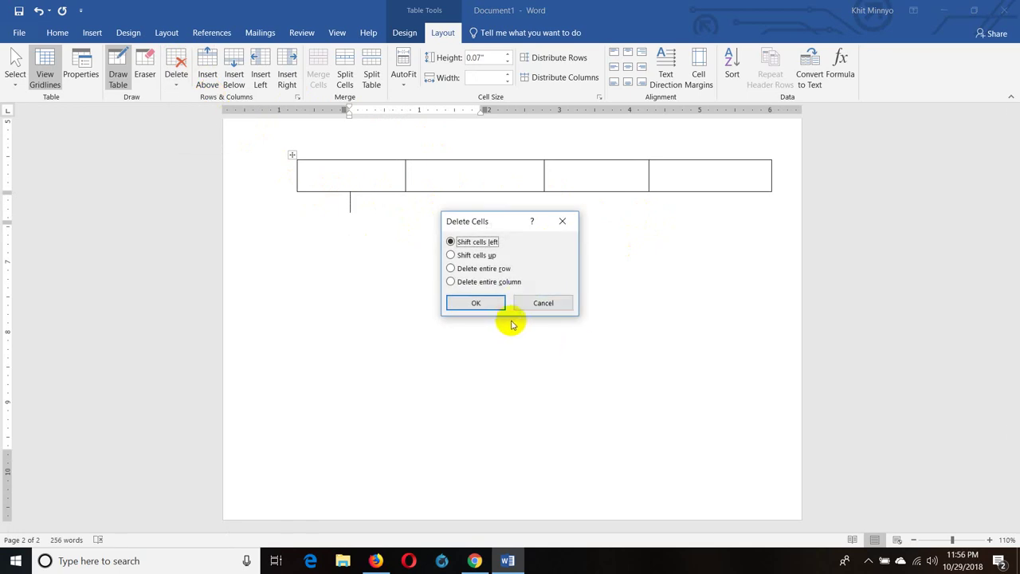
click(477, 302)
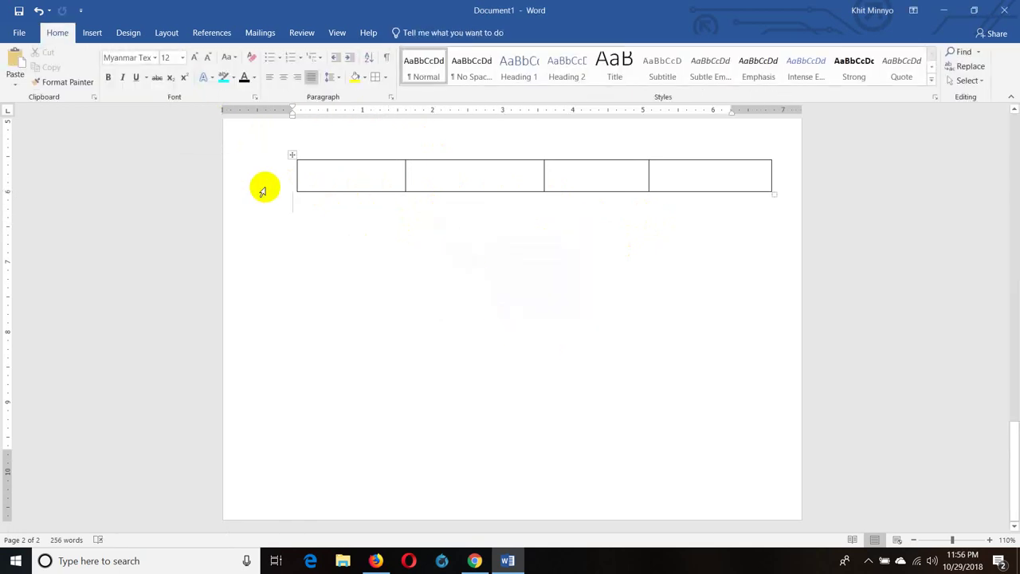
click(329, 184)
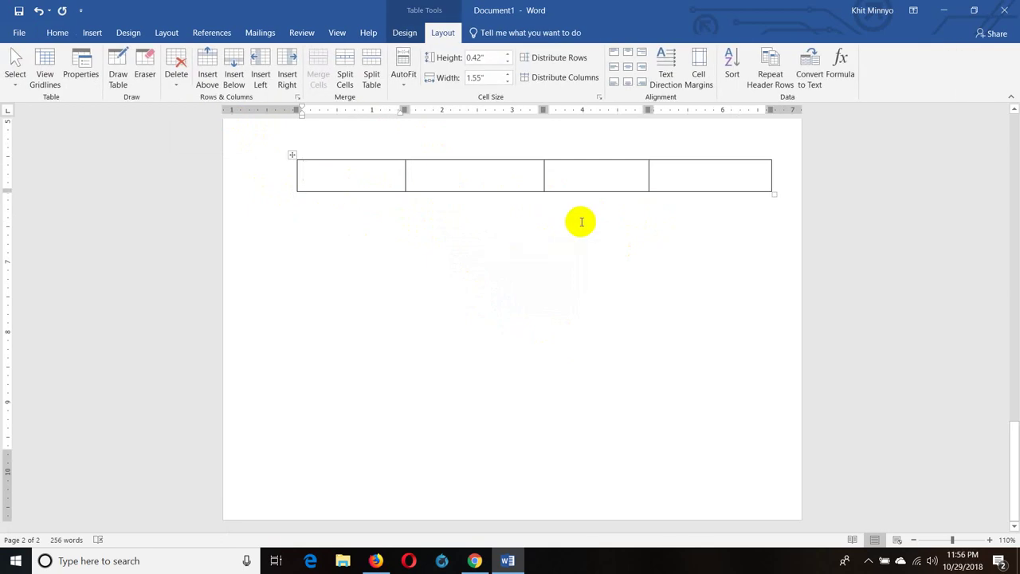
click(333, 239)
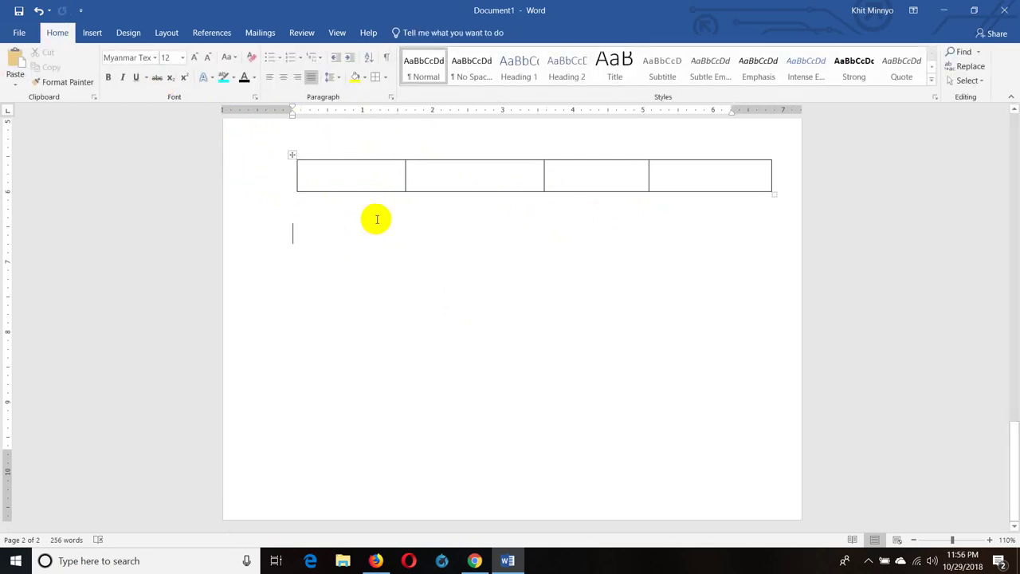
Select the whole four-column table and remove it with Delete Table
scroll(377, 220, up, 2)
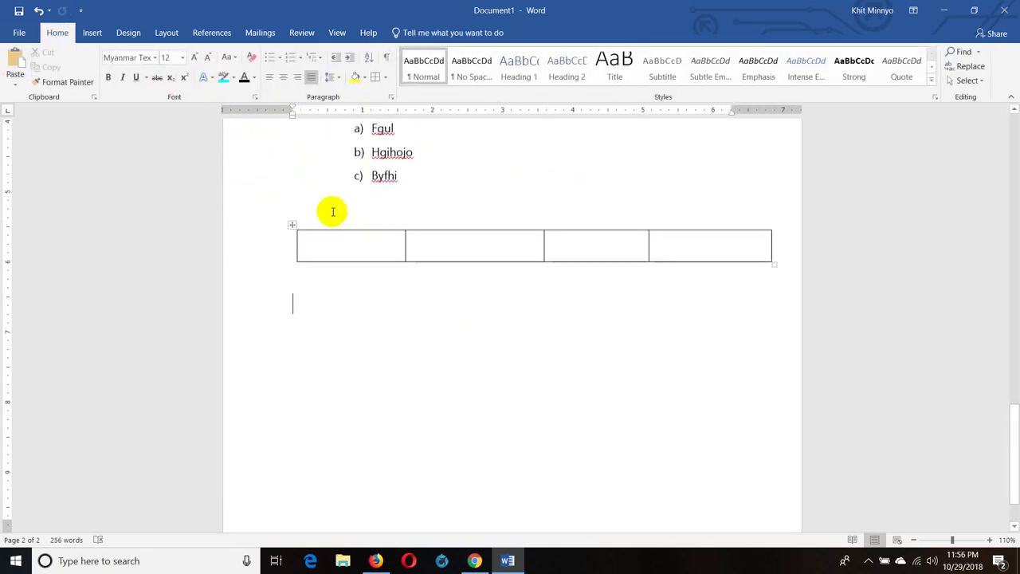
click(293, 223)
key(Left)
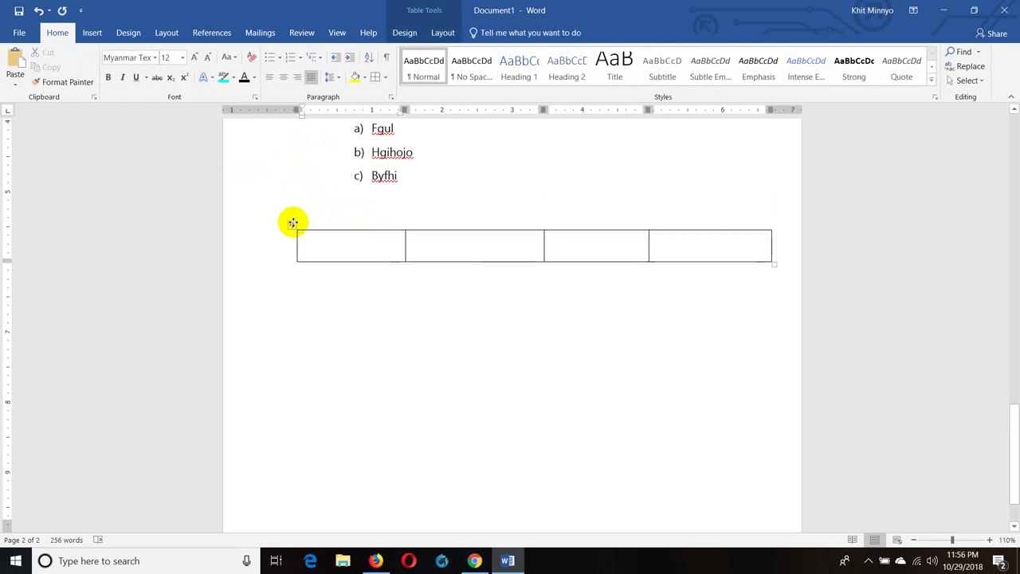
click(293, 223)
key(Left)
click(294, 223)
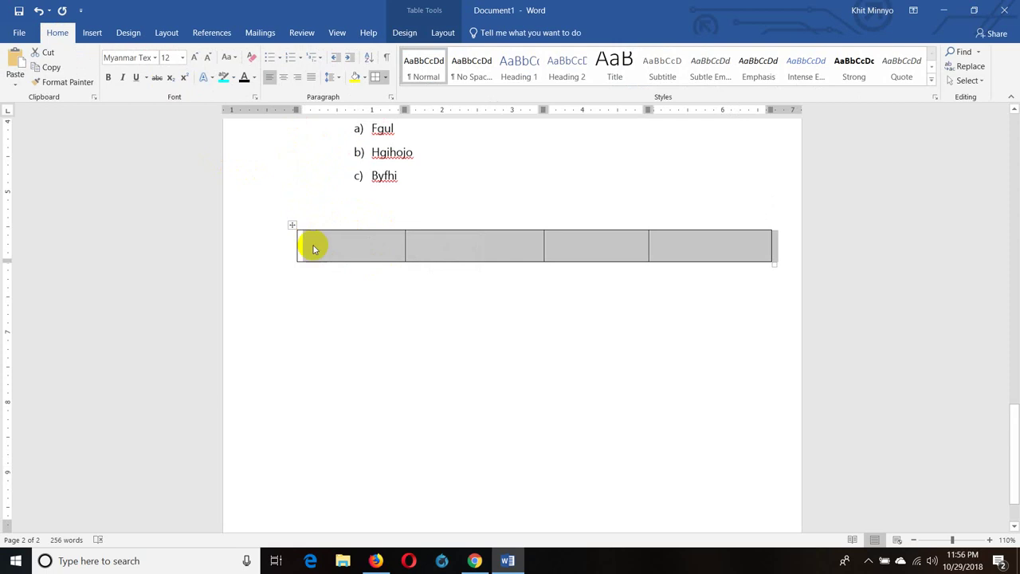
click(294, 226)
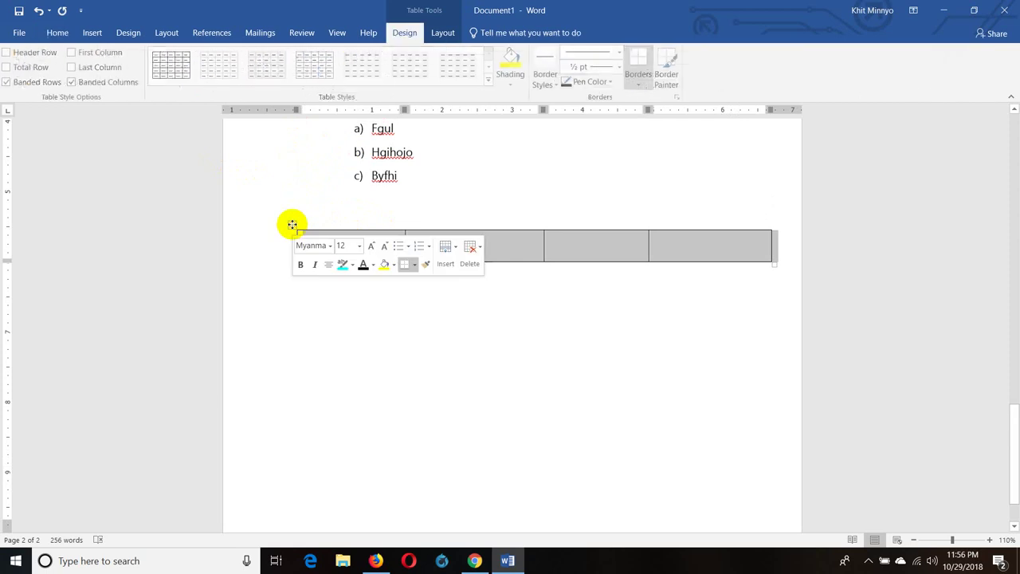
click(470, 253)
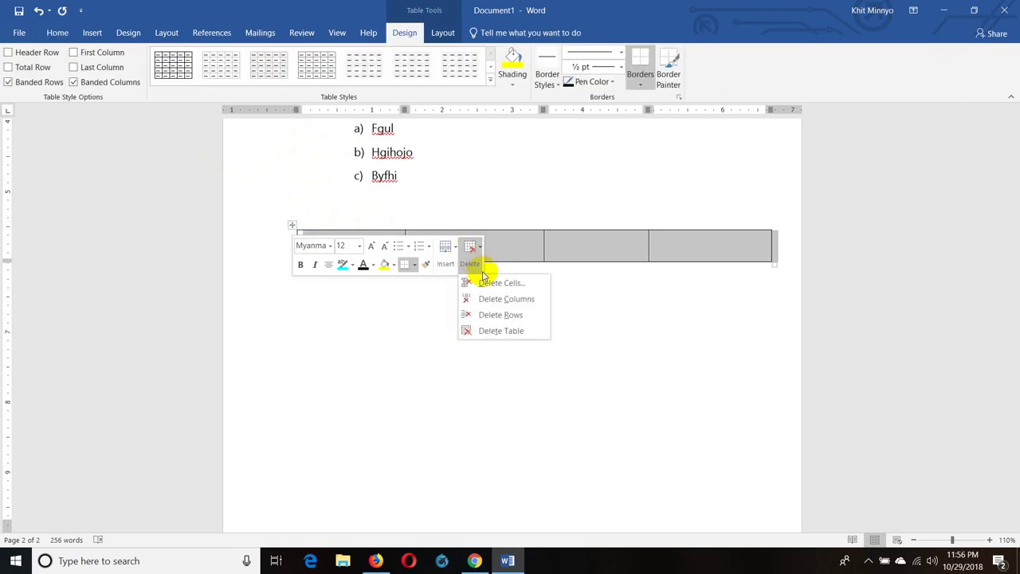
click(503, 331)
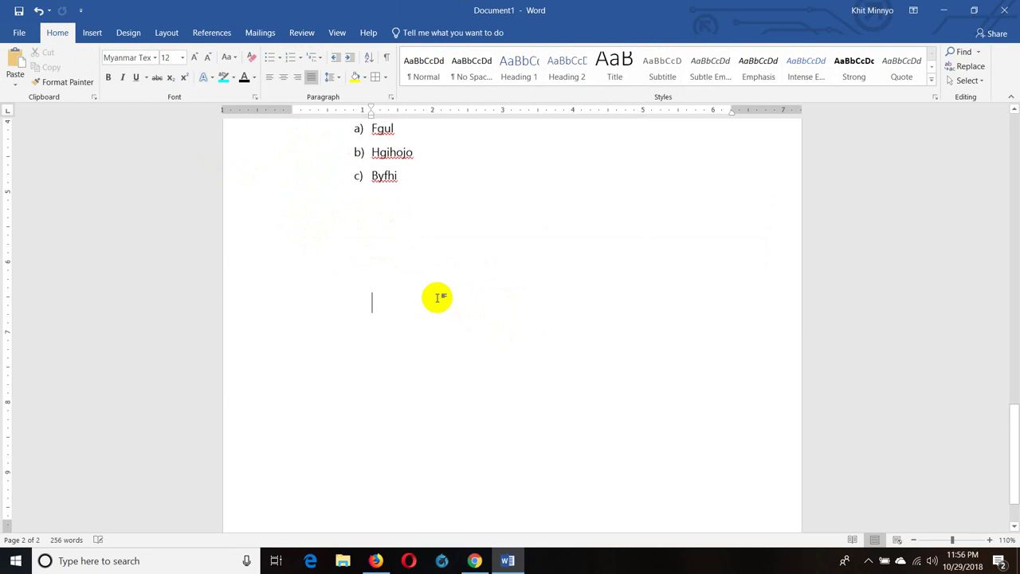
scroll(434, 291, up, 3)
Select the author's name in the first paragraph and search the document for it
scroll(439, 297, down, 2)
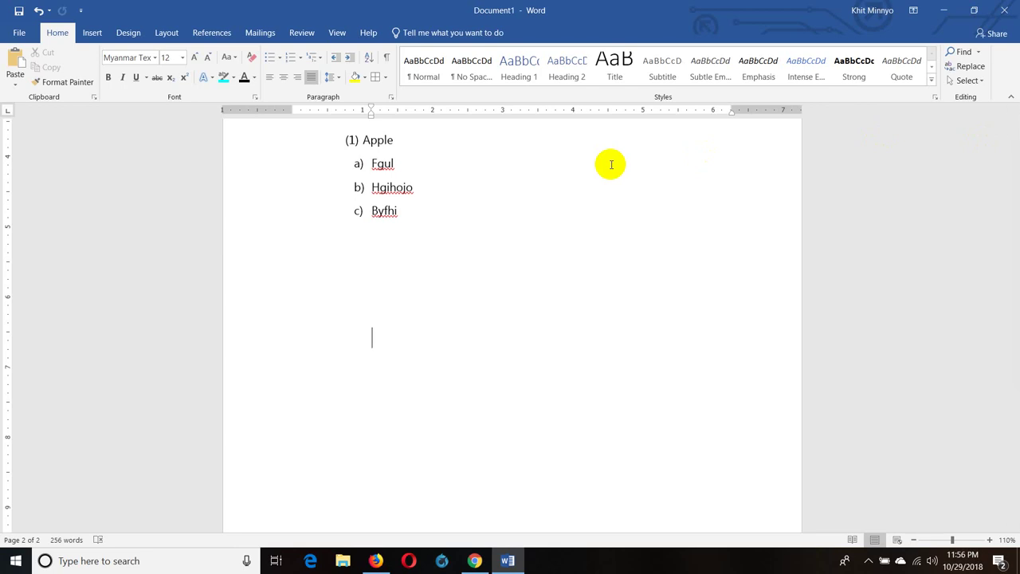
scroll(611, 164, up, 3)
scroll(588, 213, up, 4)
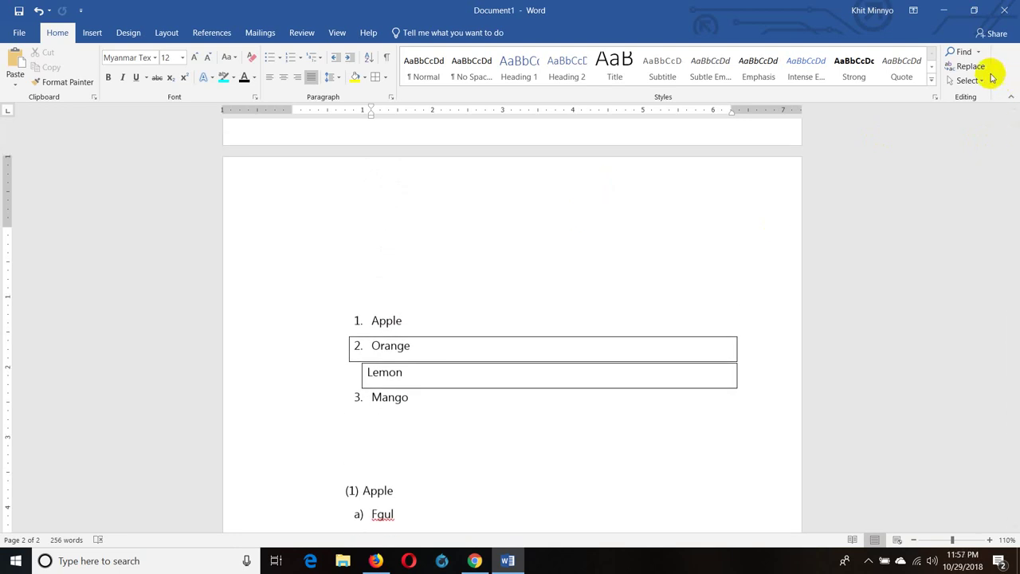
scroll(847, 237, up, 3)
scroll(455, 351, up, 5)
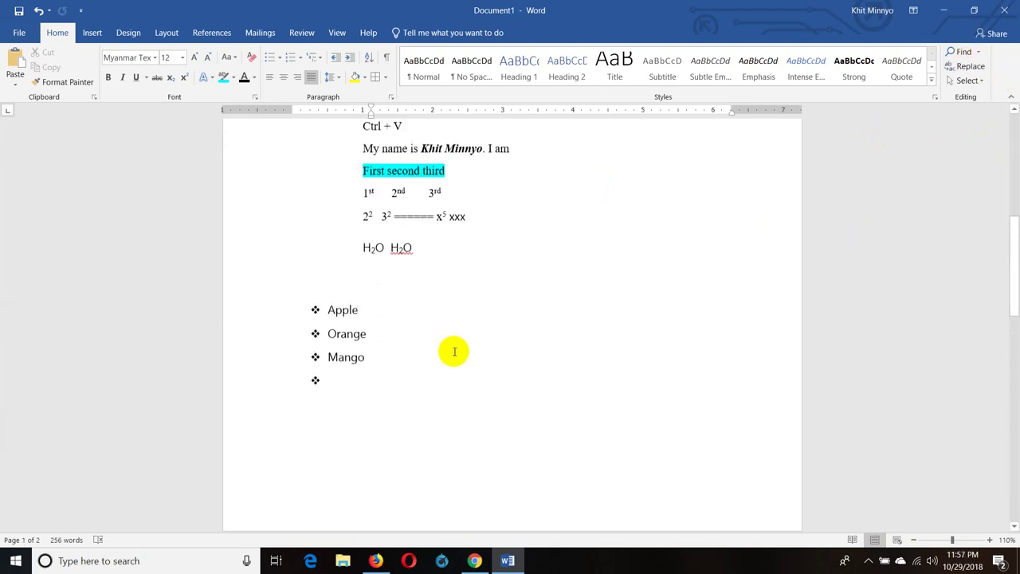
scroll(454, 351, up, 5)
scroll(451, 319, up, 4)
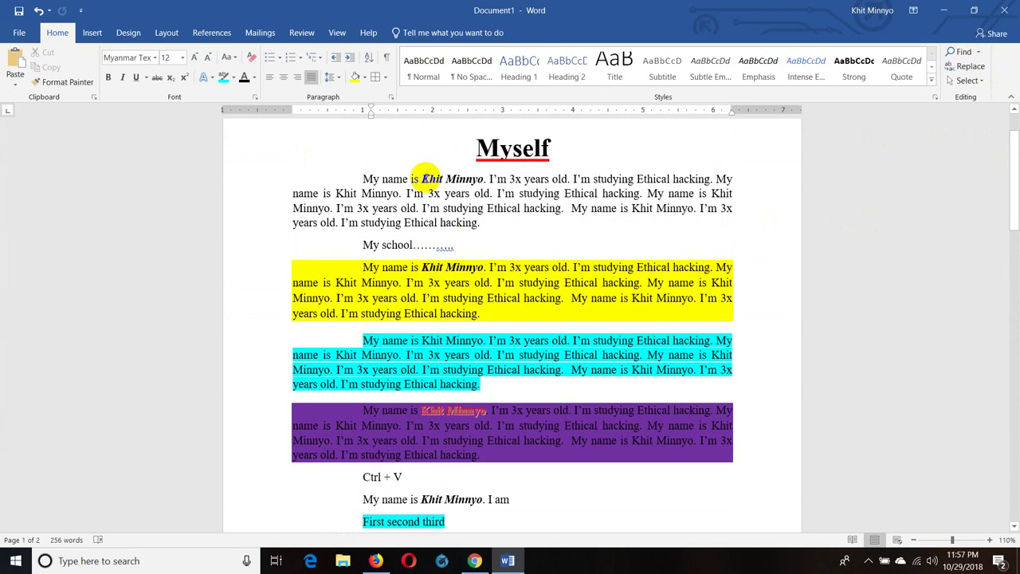
drag(424, 177, 478, 180)
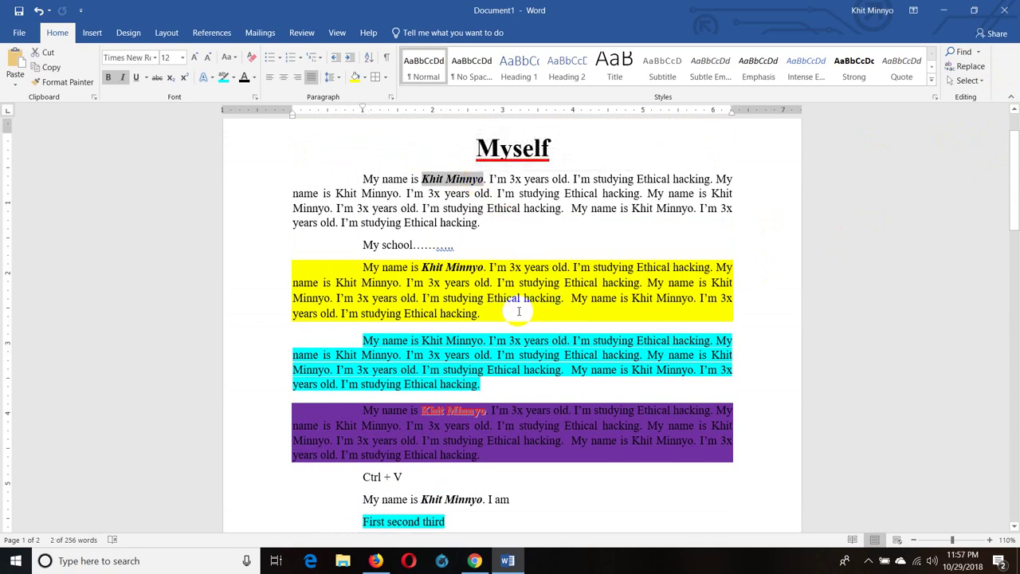
click(964, 53)
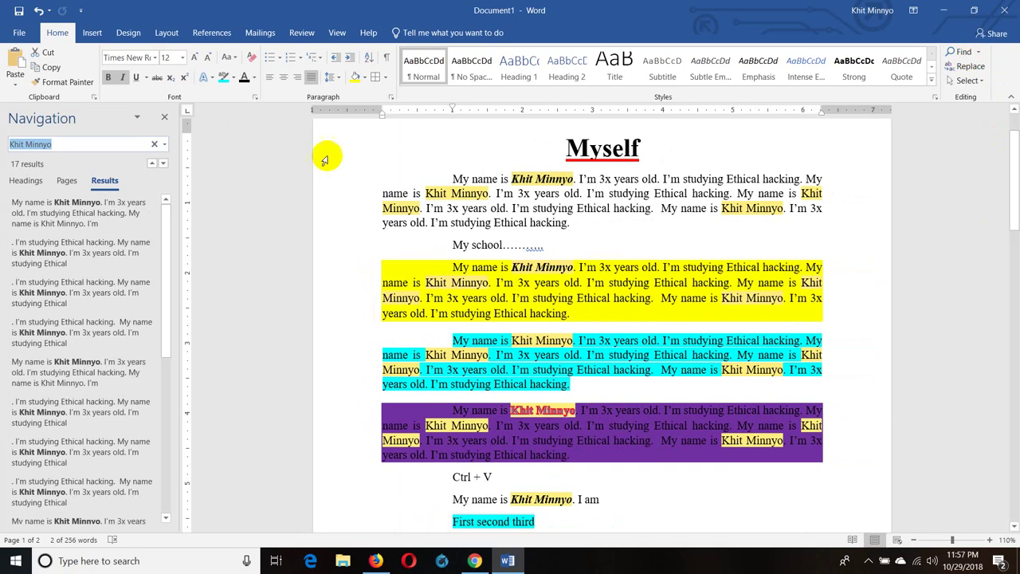
click(164, 117)
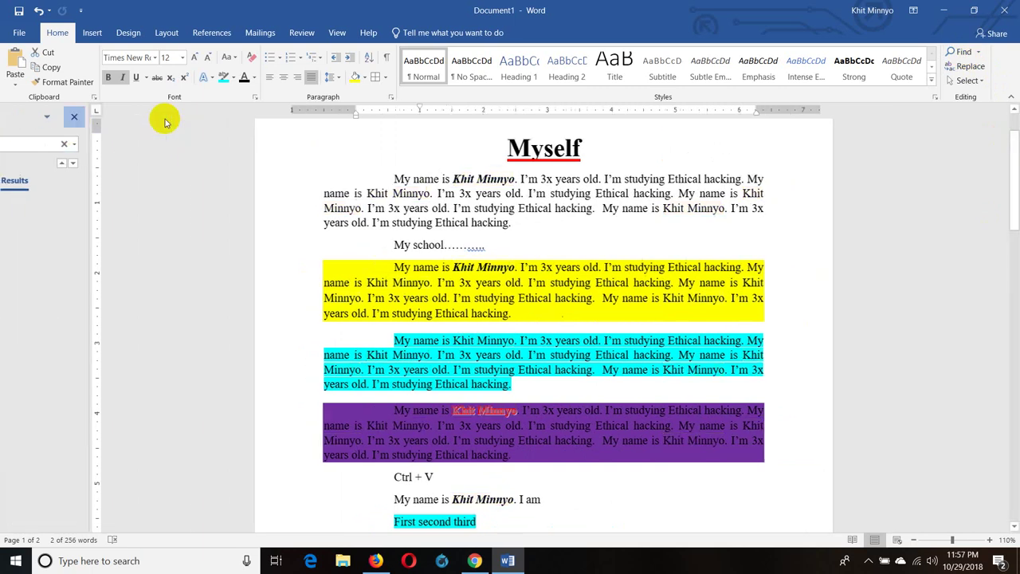
Search for the name again, step through the first four matches, then close the Navigation pane
click(965, 53)
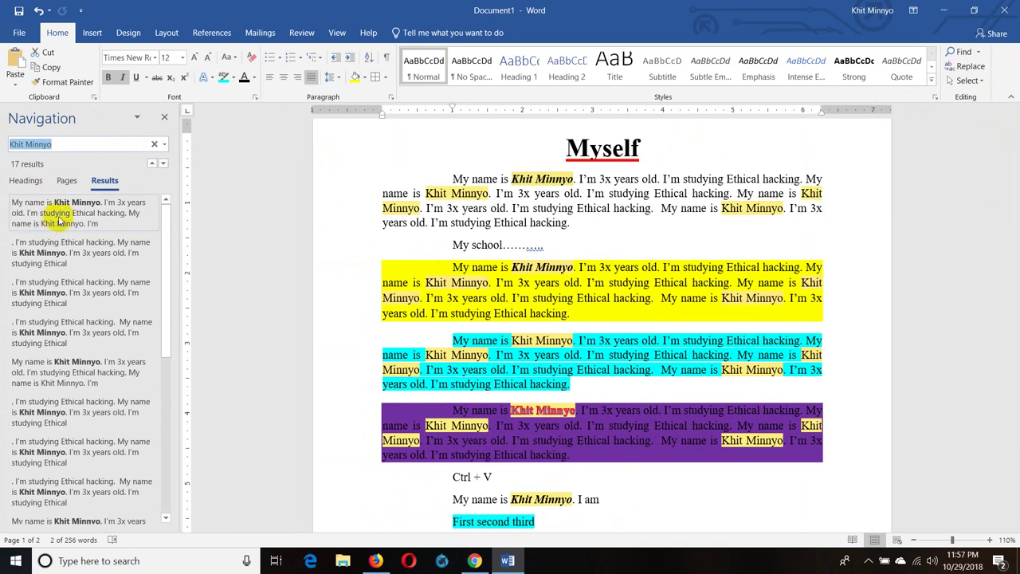
click(60, 218)
click(60, 254)
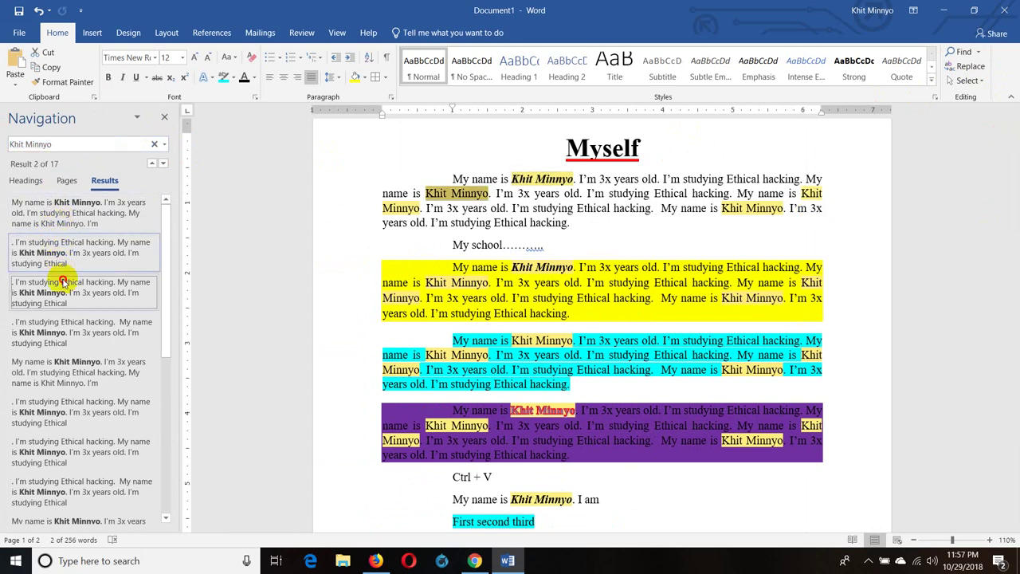
click(60, 288)
click(59, 329)
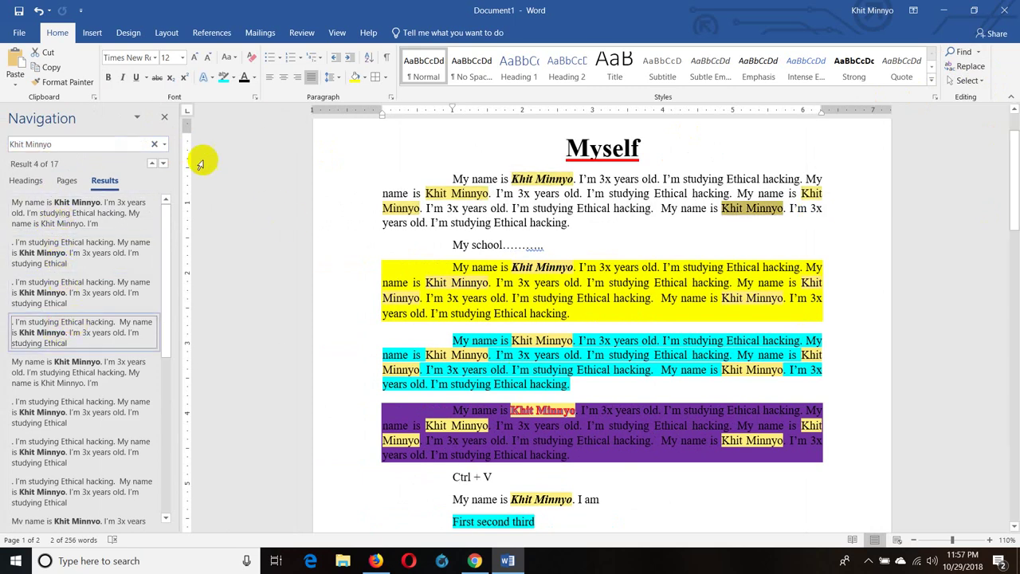
click(164, 118)
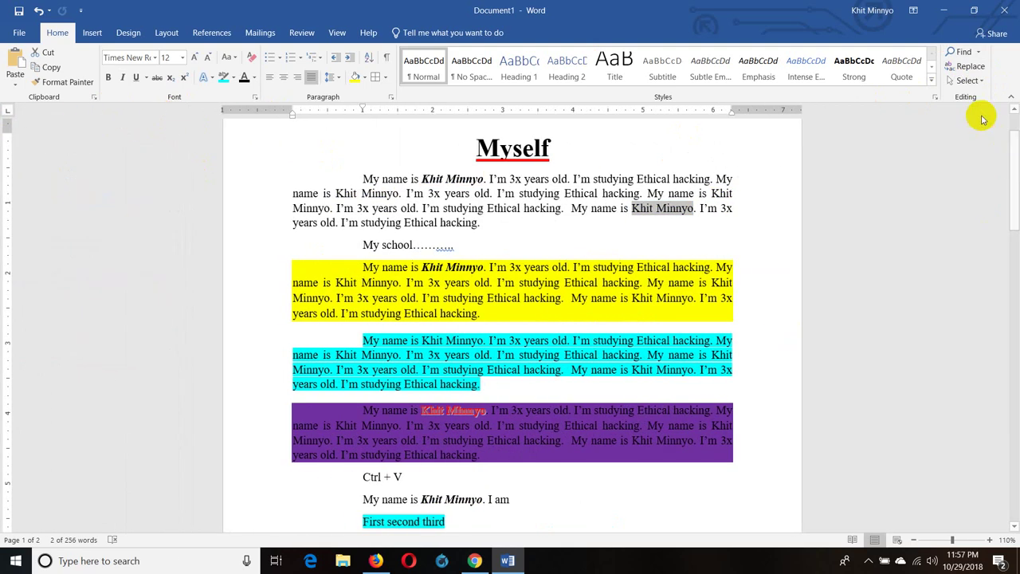
Open Find and Replace for the selected name, close it, try Ctrl+F, then reopen Replace
click(967, 66)
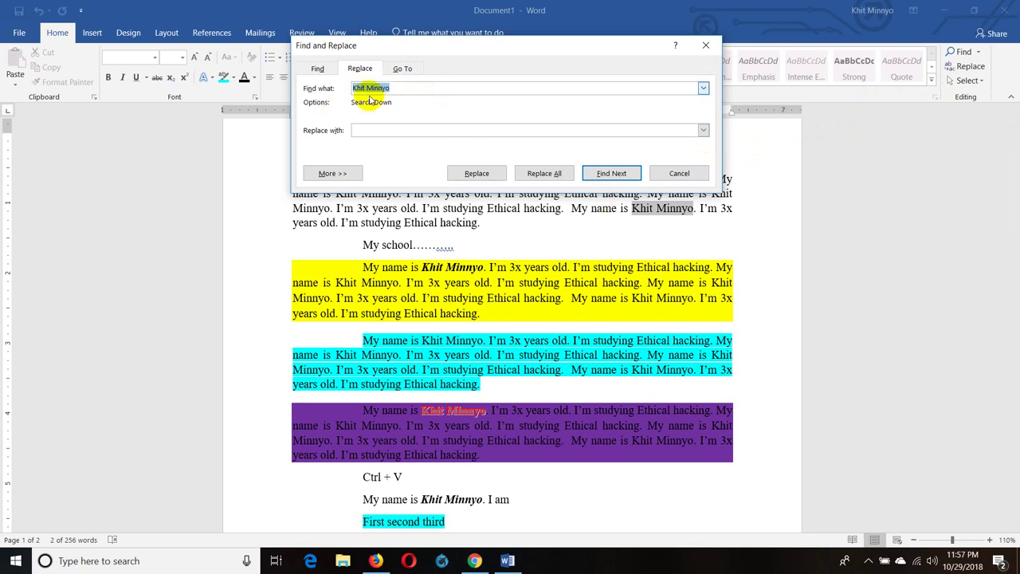
click(705, 46)
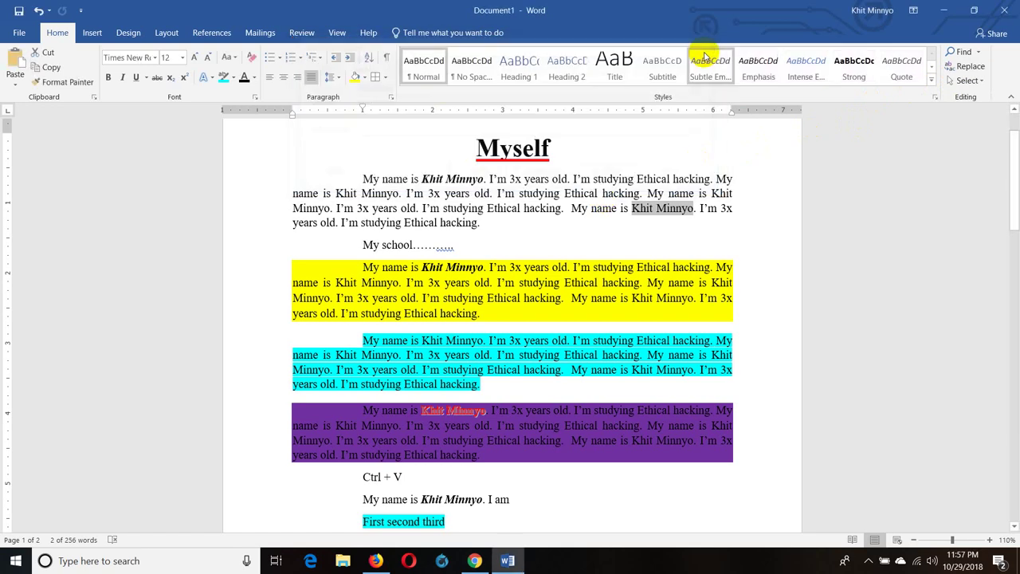
key(ctrl+f)
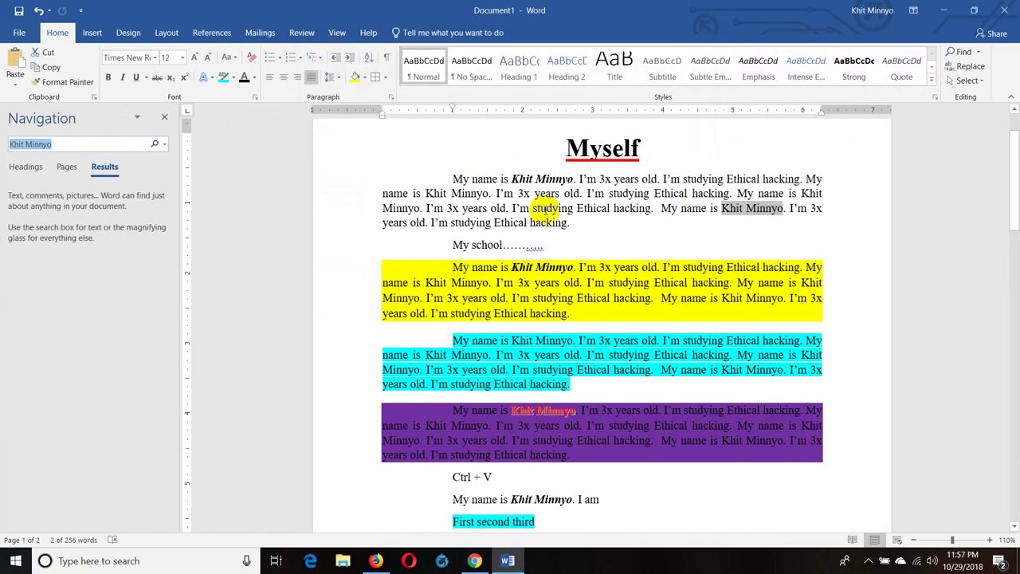
click(165, 118)
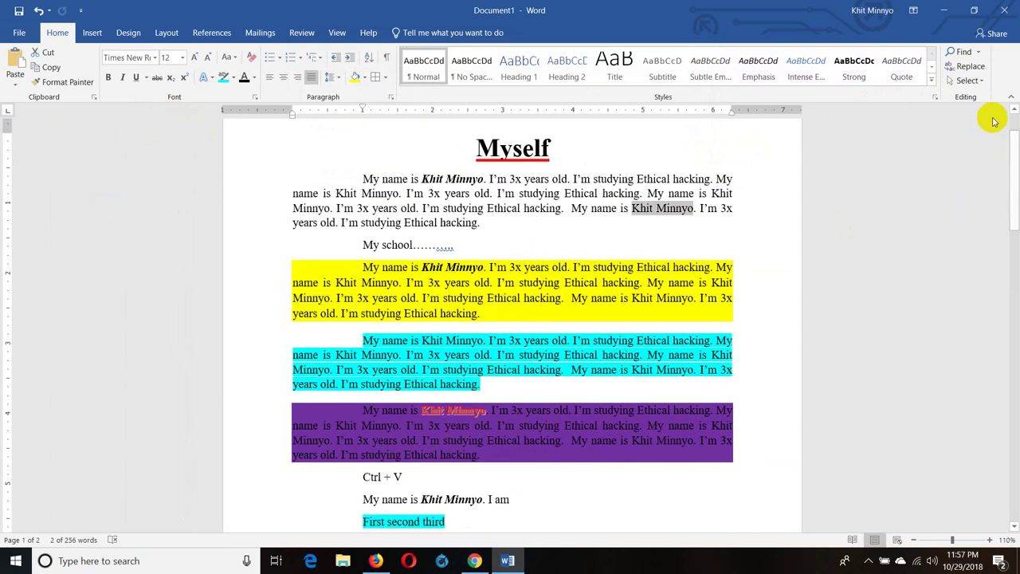
click(972, 67)
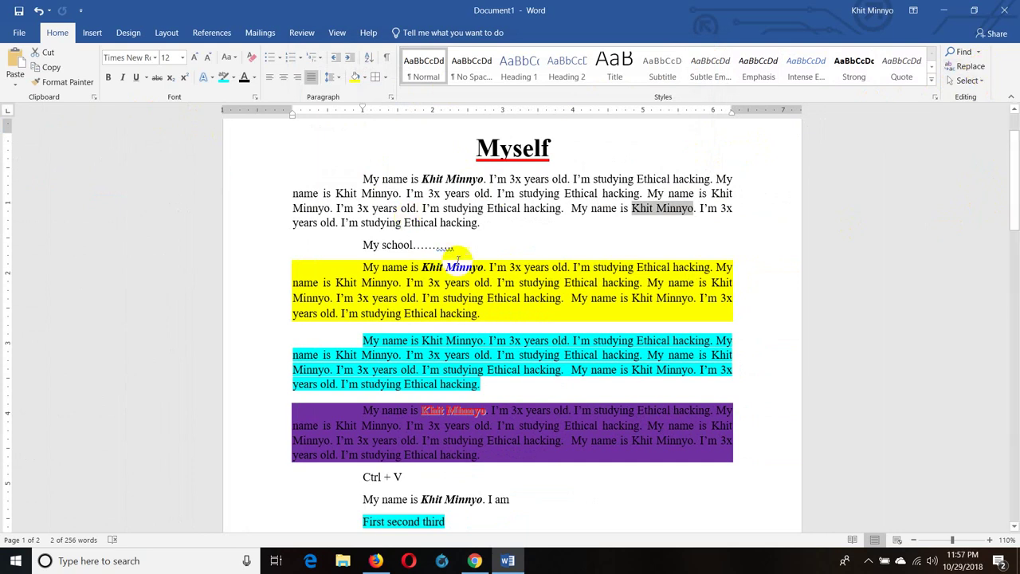
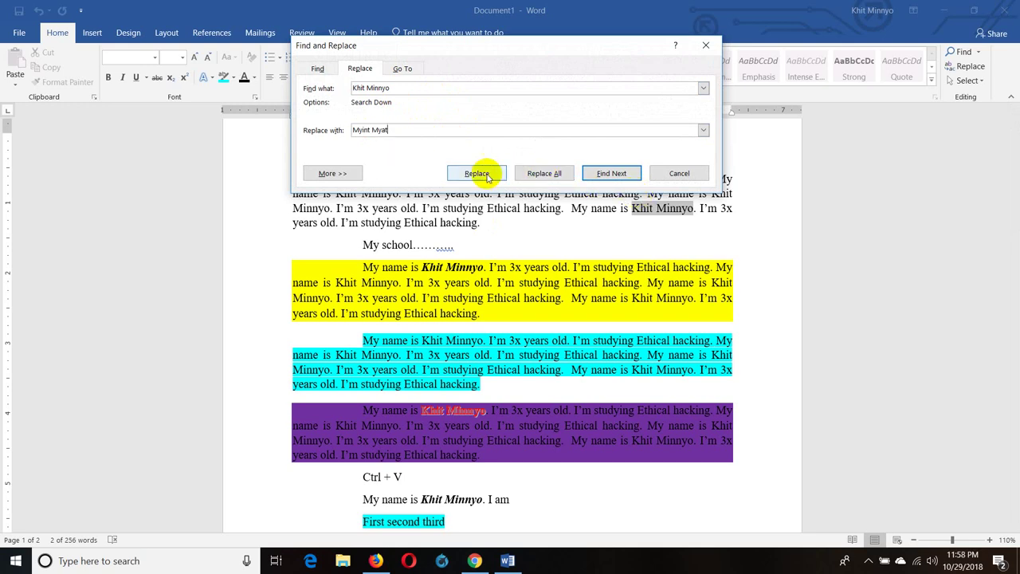
Replace every occurrence of the old name with the new name, confirming all 17 replacements
click(539, 173)
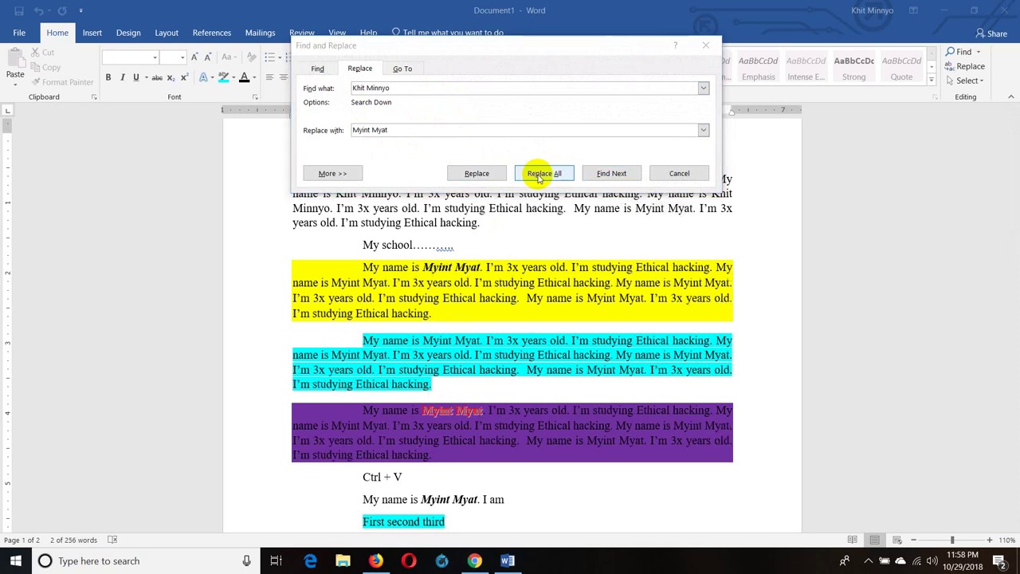
click(490, 318)
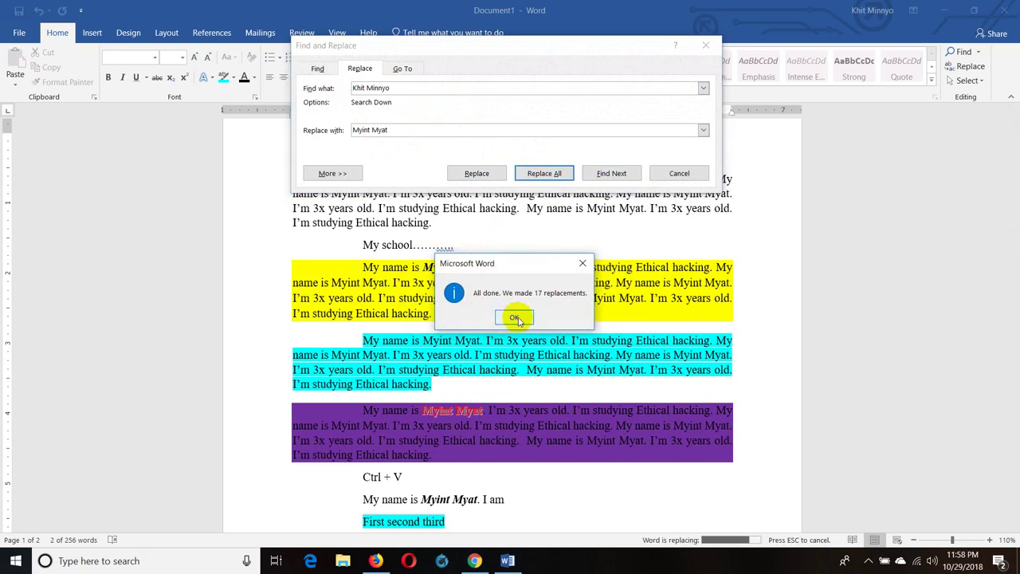
click(514, 317)
click(677, 173)
scroll(672, 211, up, 3)
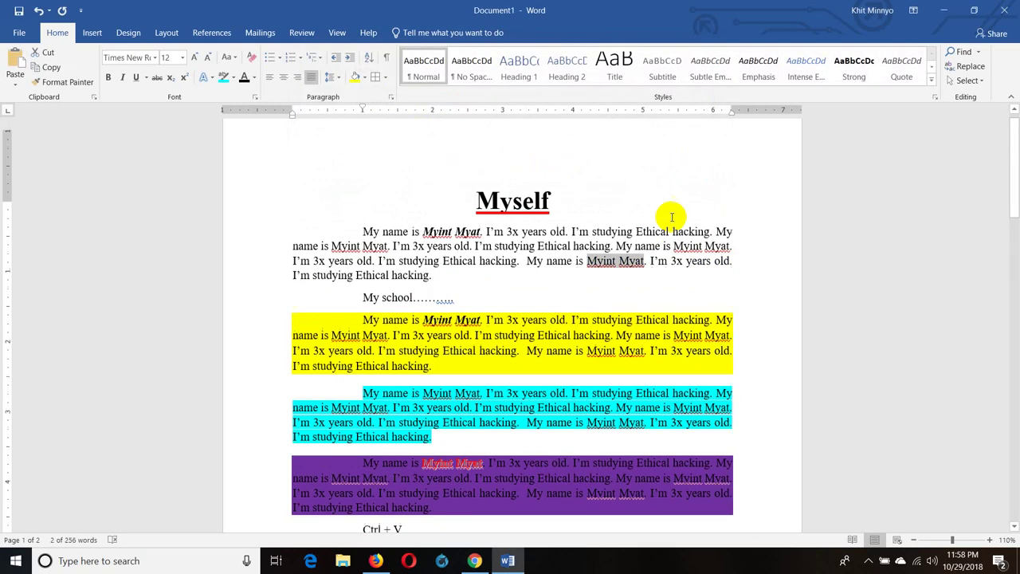
drag(424, 247, 481, 247)
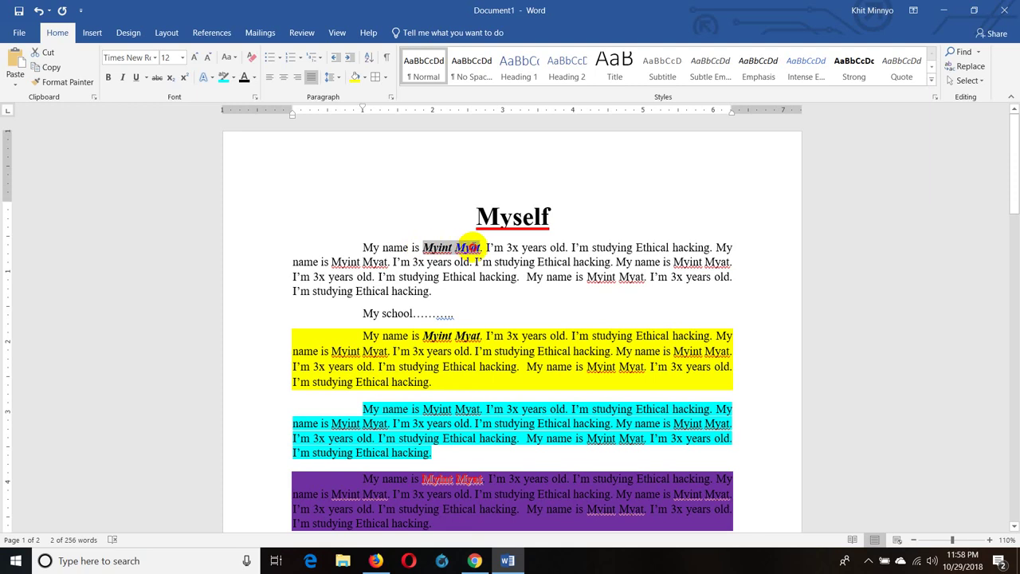
scroll(597, 303, down, 2)
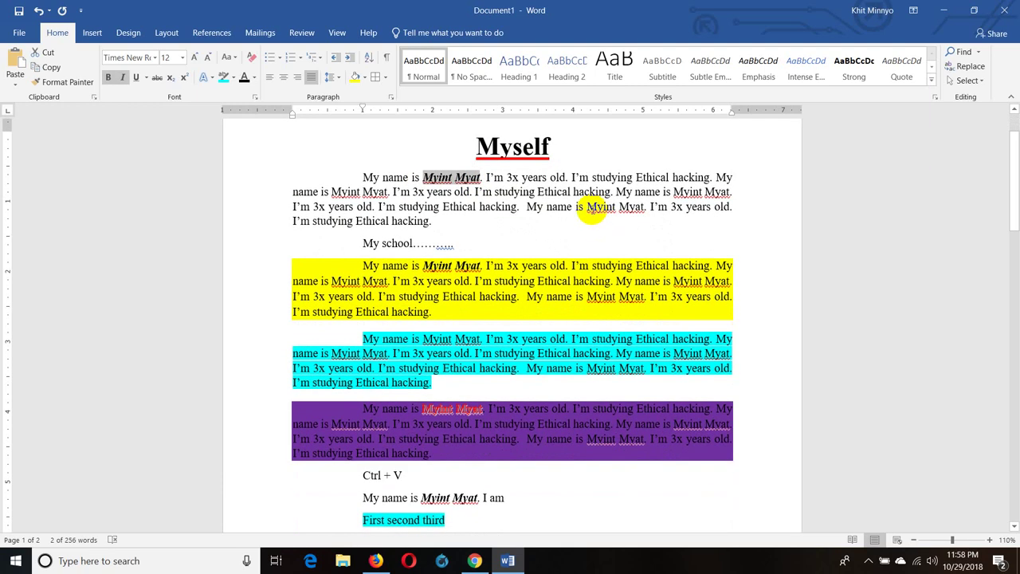
drag(588, 207, 644, 207)
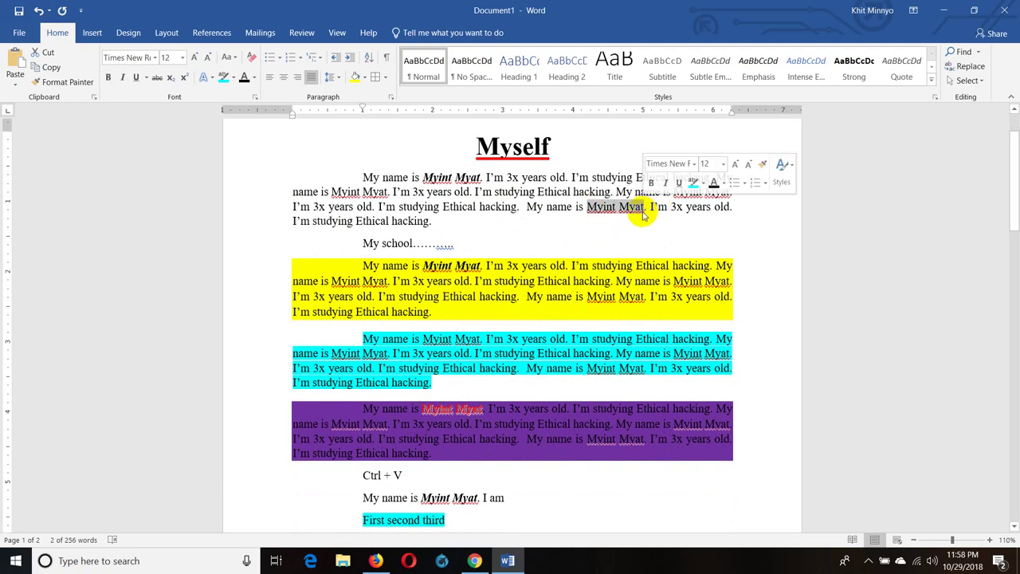
scroll(629, 215, down, 1)
scroll(621, 231, down, 2)
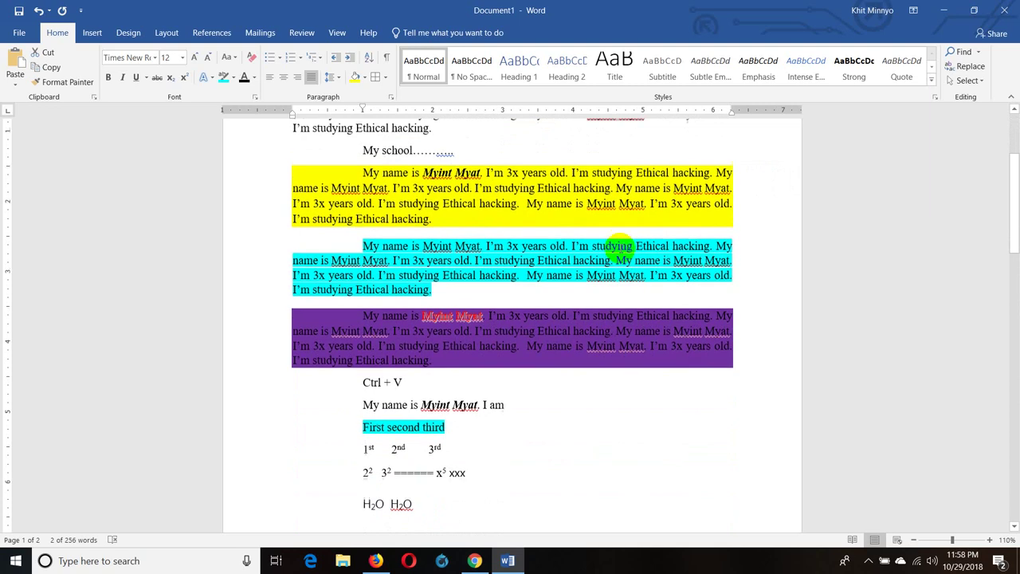
scroll(625, 244, up, 2)
click(540, 372)
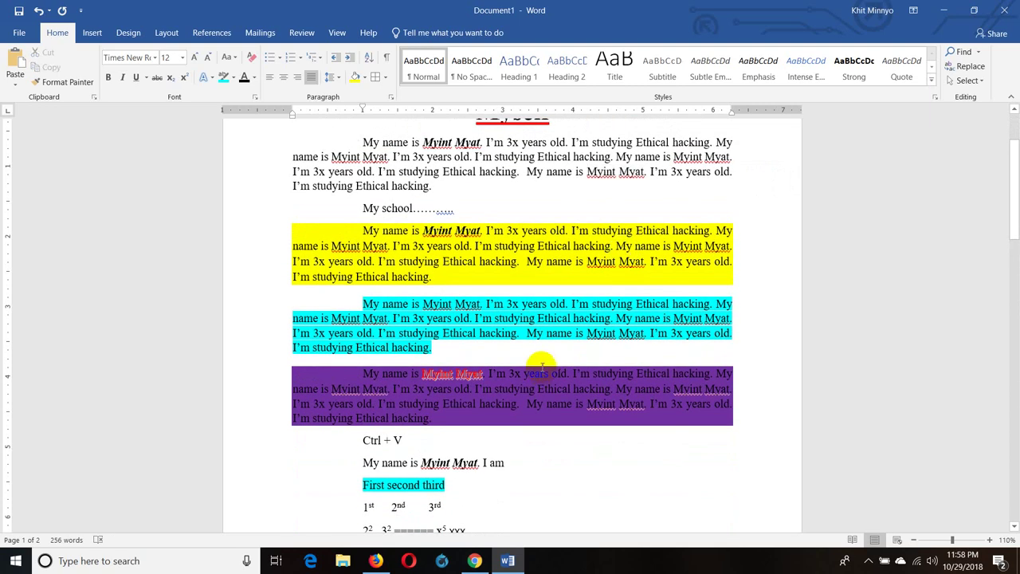
scroll(541, 367, up, 2)
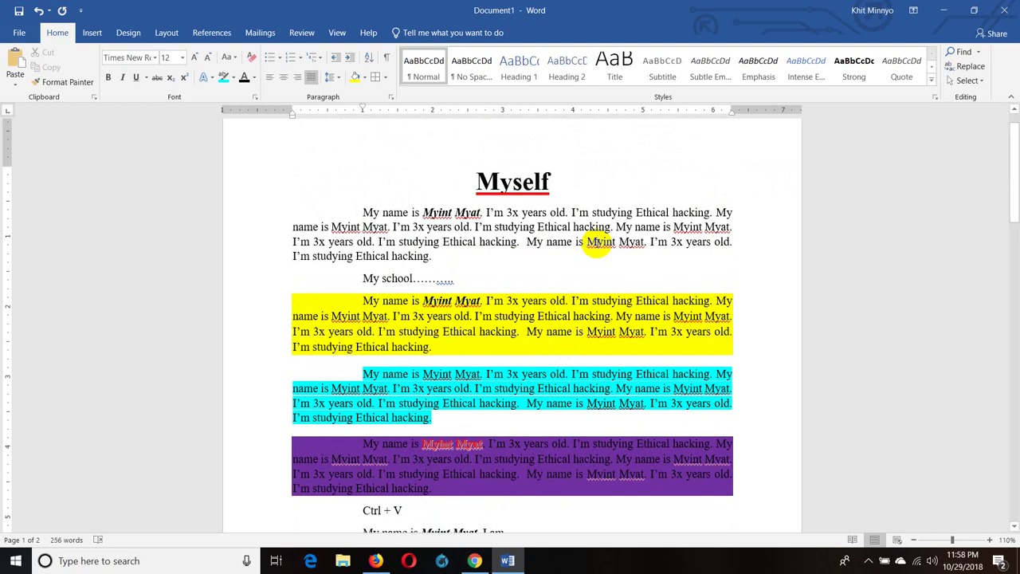
scroll(608, 265, down, 1)
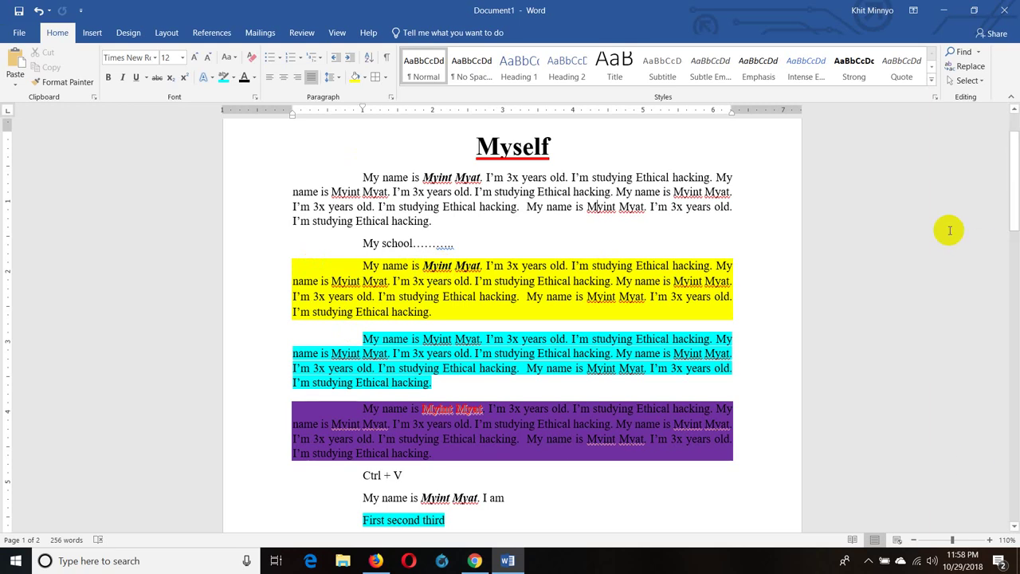
scroll(676, 342, down, 1)
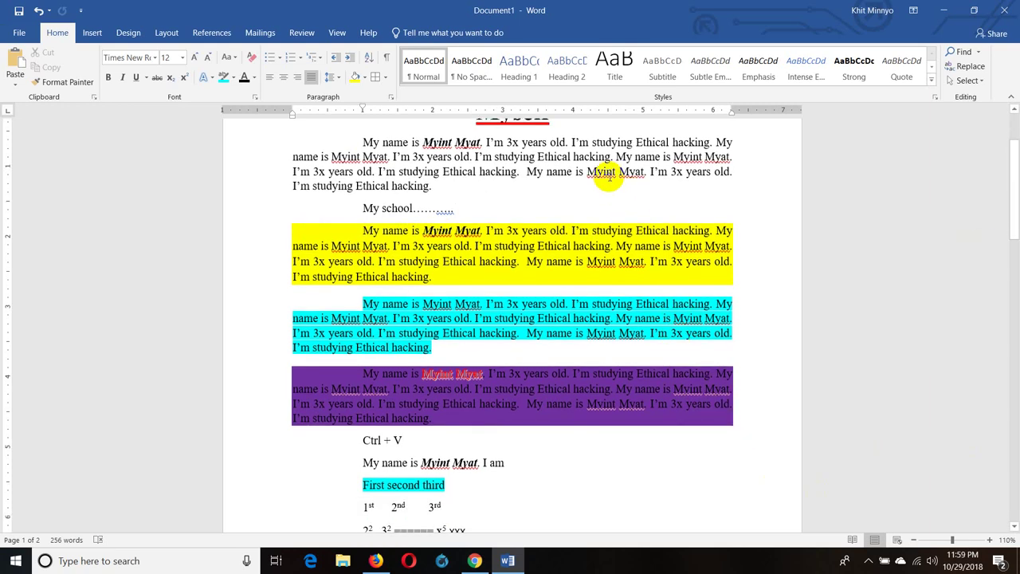
scroll(558, 204, up, 1)
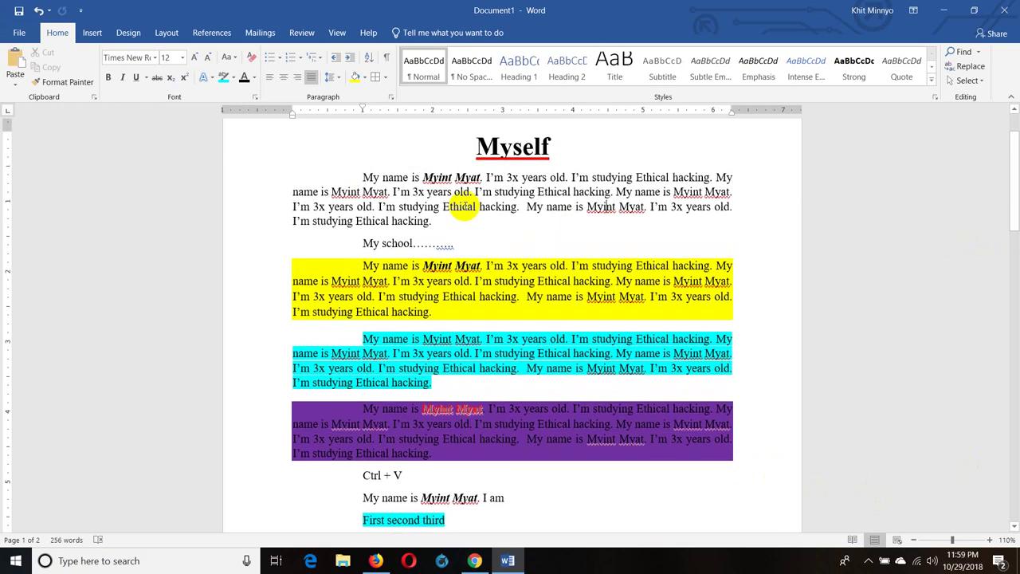
Ignore All spelling flags on the new first name and surname
right_click(431, 177)
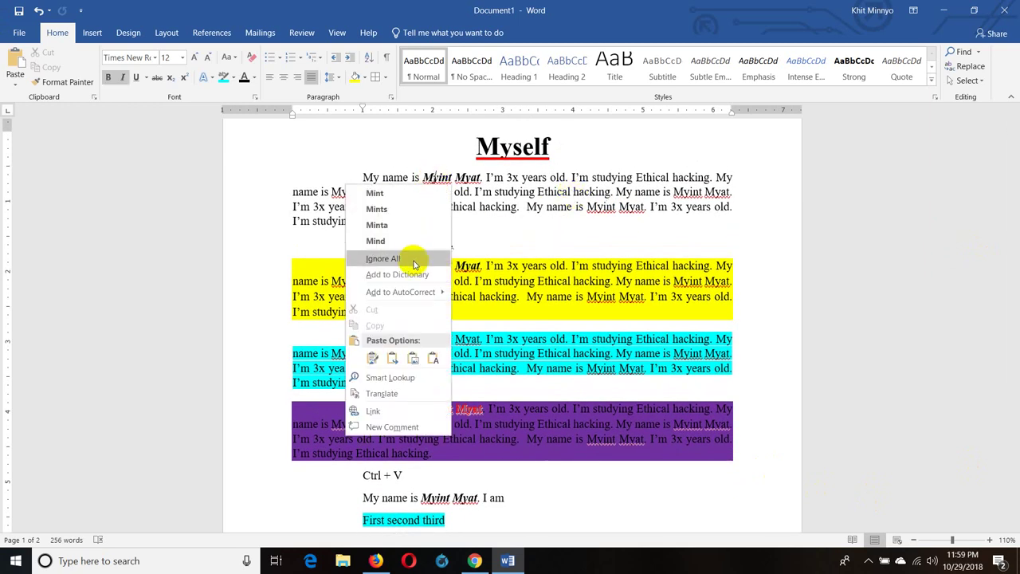
click(390, 259)
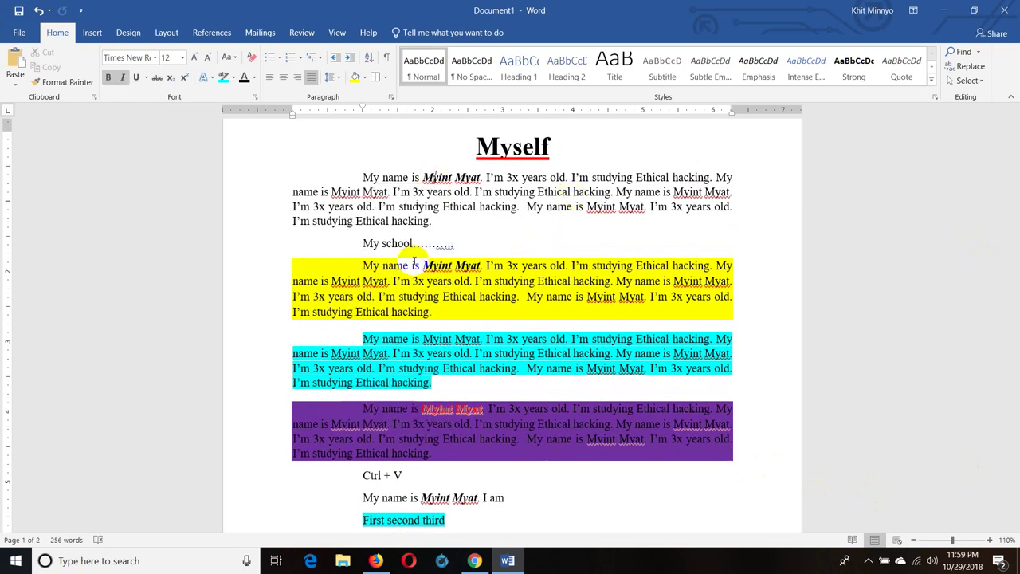
right_click(468, 177)
click(427, 269)
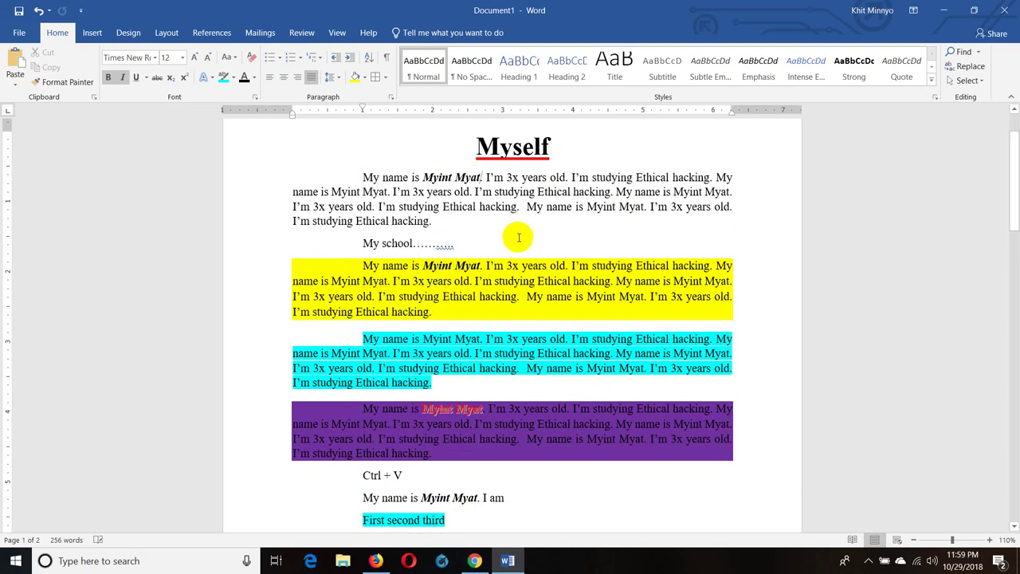
Ignore the repeated-word spelling flag on the second H2O
scroll(524, 235, down, 1)
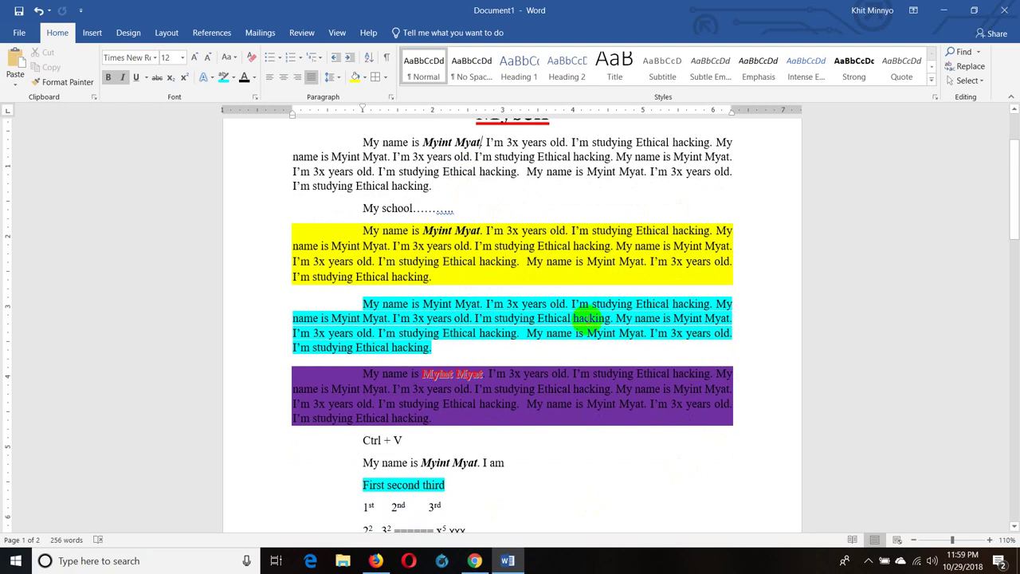
scroll(582, 312, down, 4)
scroll(586, 326, up, 5)
scroll(587, 320, down, 3)
scroll(587, 323, up, 2)
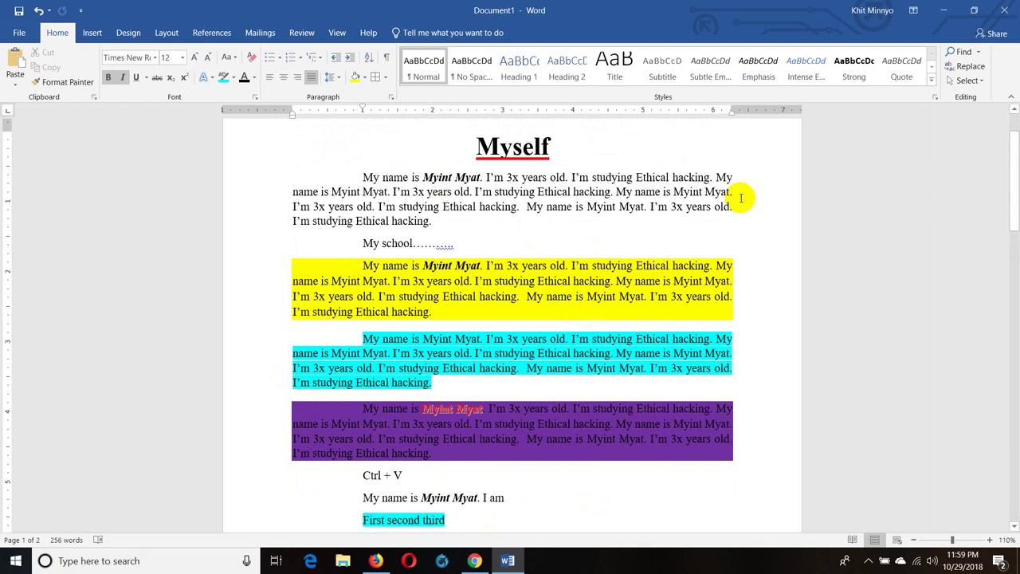
scroll(560, 401, down, 4)
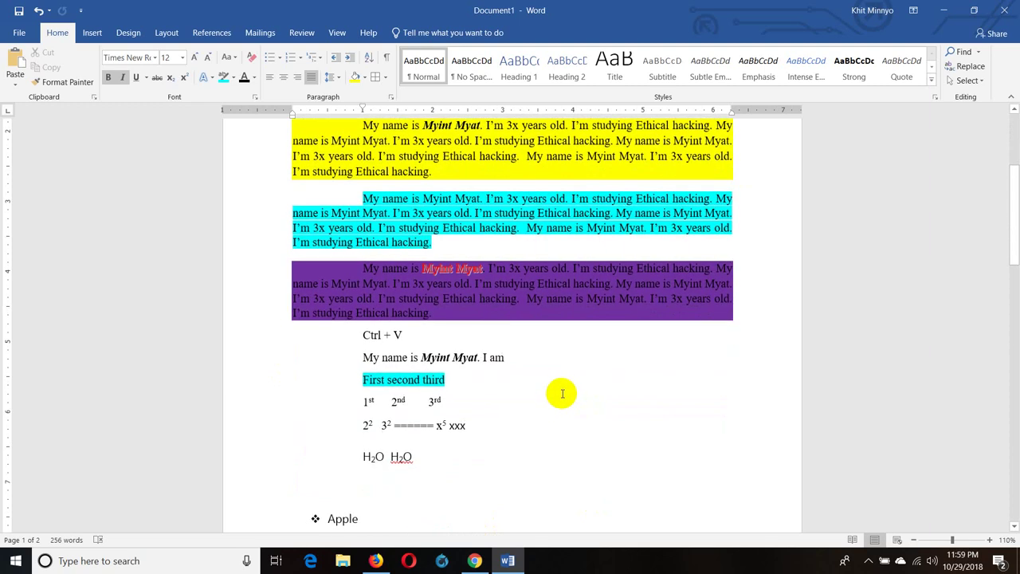
scroll(570, 387, down, 2)
scroll(582, 380, down, 4)
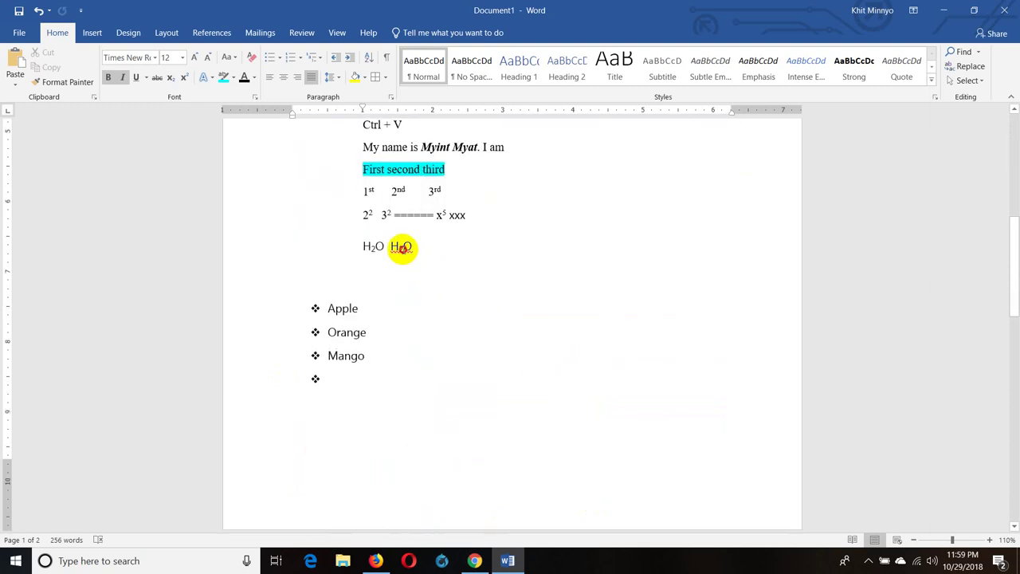
click(400, 247)
right_click(402, 250)
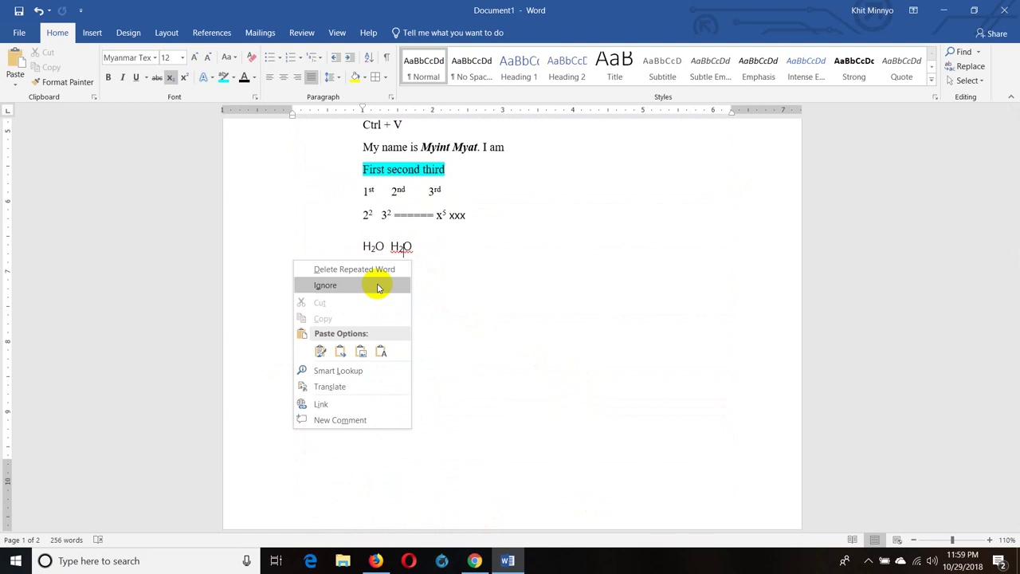
click(379, 286)
scroll(404, 291, down, 2)
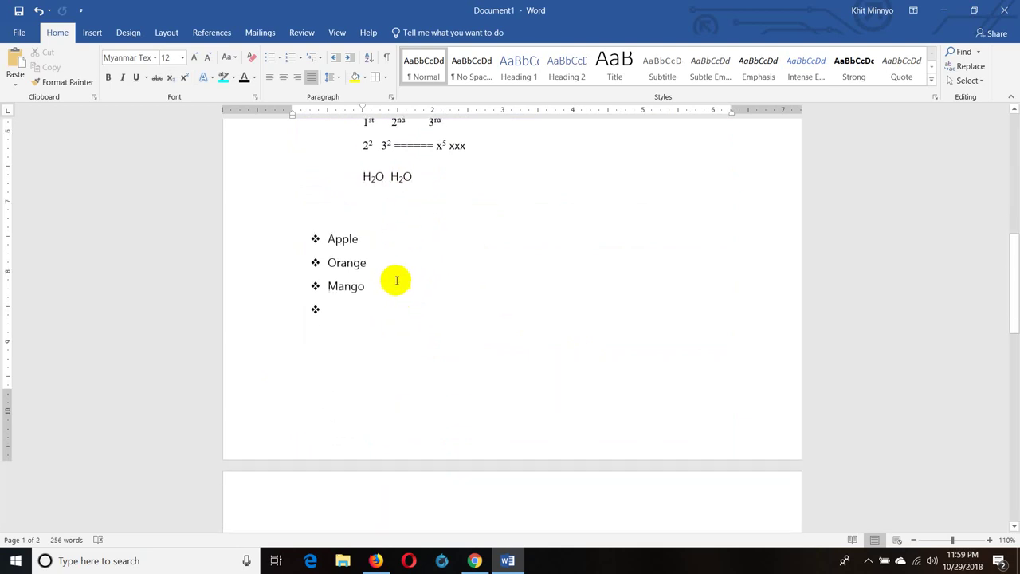
Start a new empty paragraph directly below the 'My school' line
scroll(430, 279, up, 5)
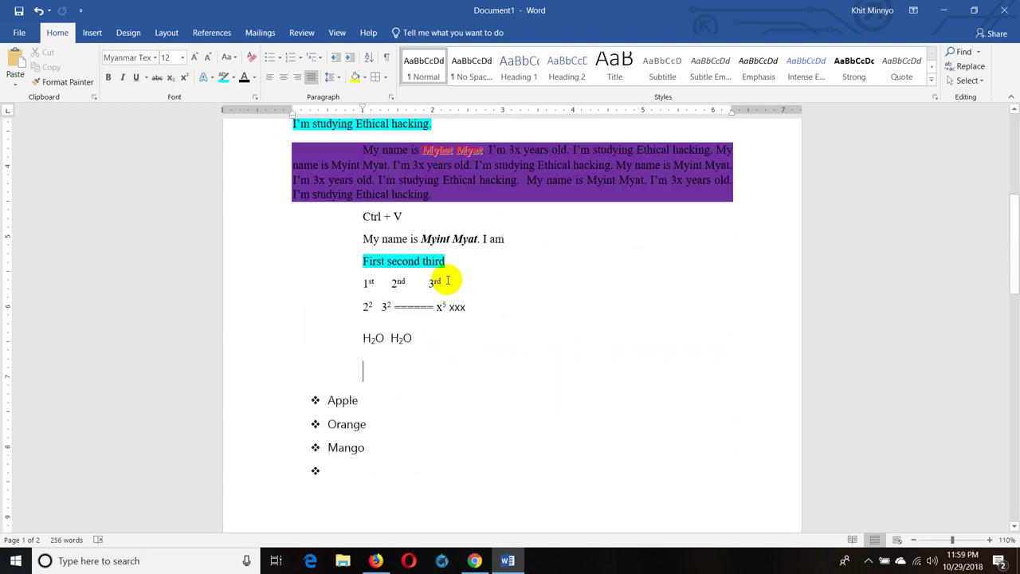
scroll(449, 279, down, 3)
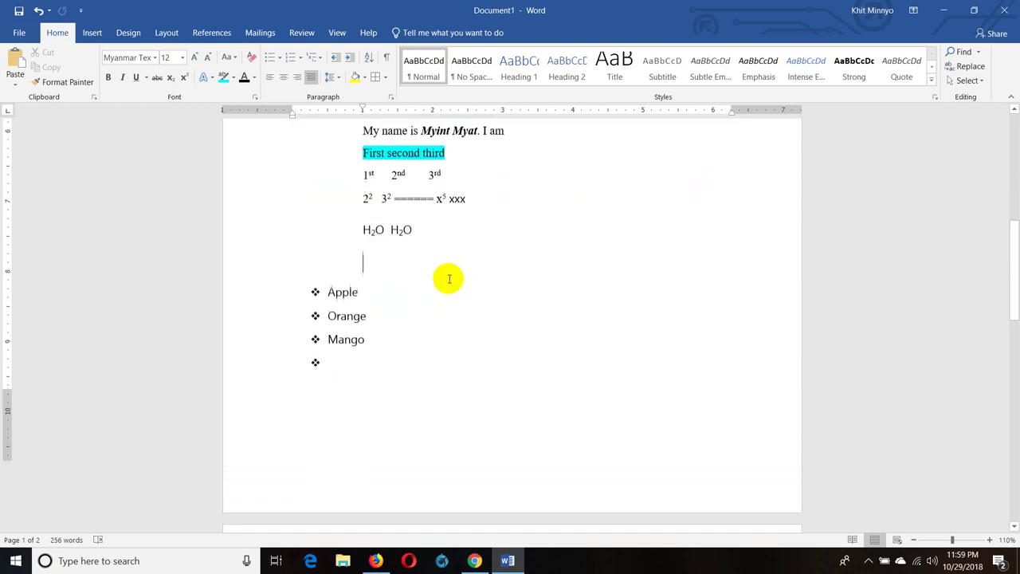
scroll(449, 278, down, 5)
scroll(448, 279, down, 2)
scroll(454, 275, up, 8)
scroll(461, 274, up, 7)
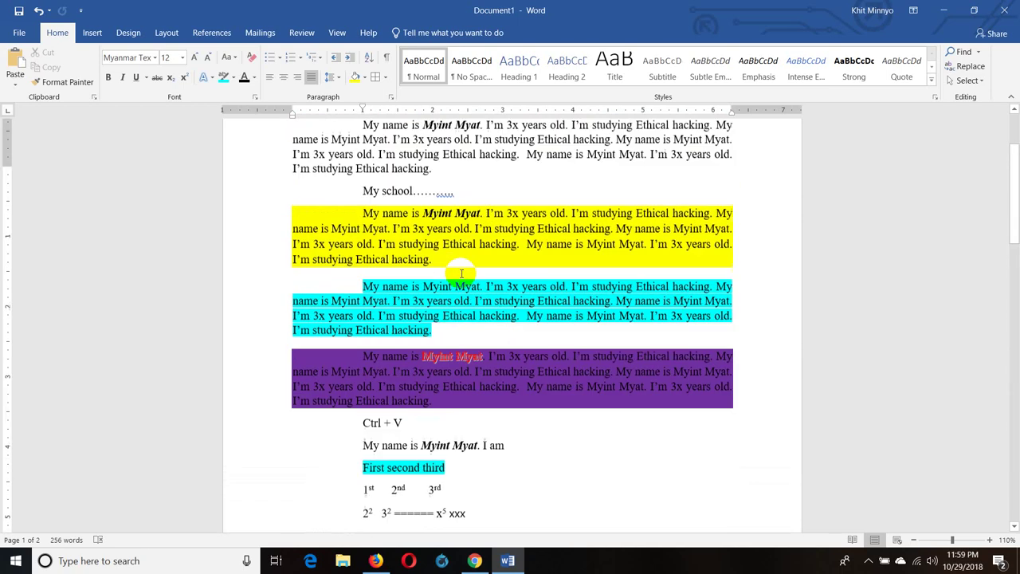
scroll(455, 266, up, 4)
click(486, 316)
key(Return)
text(I is a doctor. I)
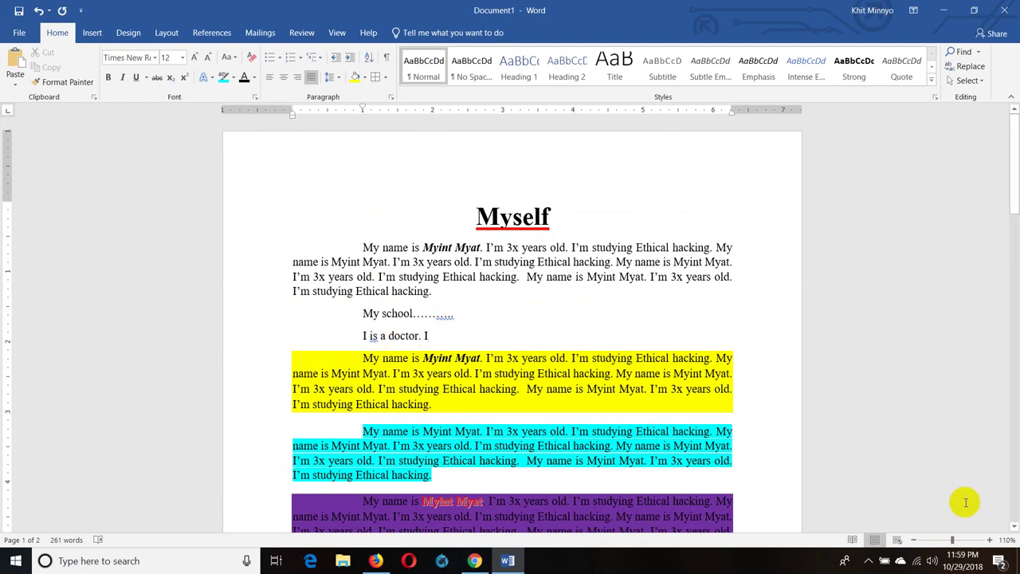
scroll(814, 441, up, 2)
scroll(815, 441, up, 3)
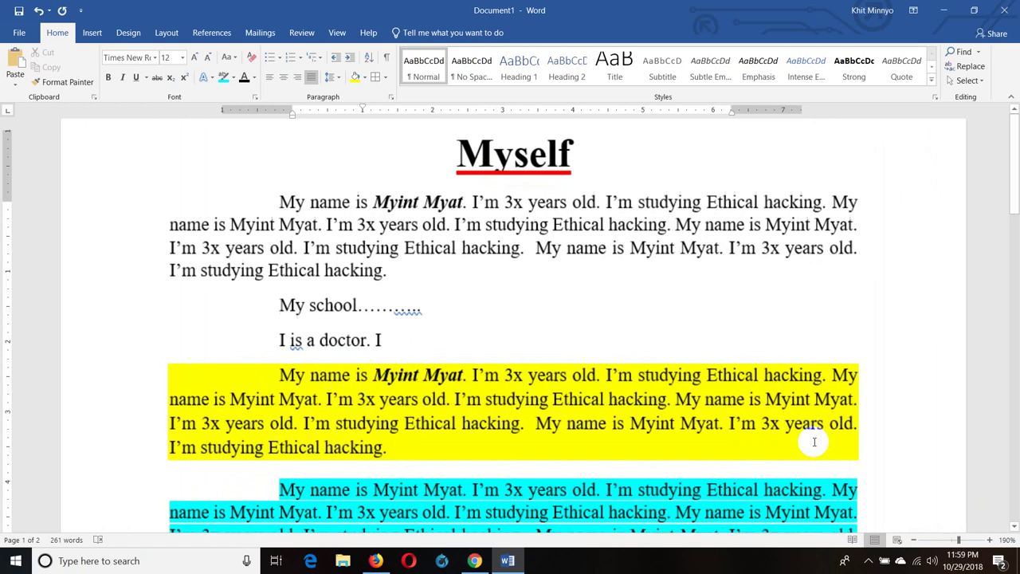
scroll(814, 442, up, 7)
scroll(814, 441, up, 10)
scroll(815, 441, up, 5)
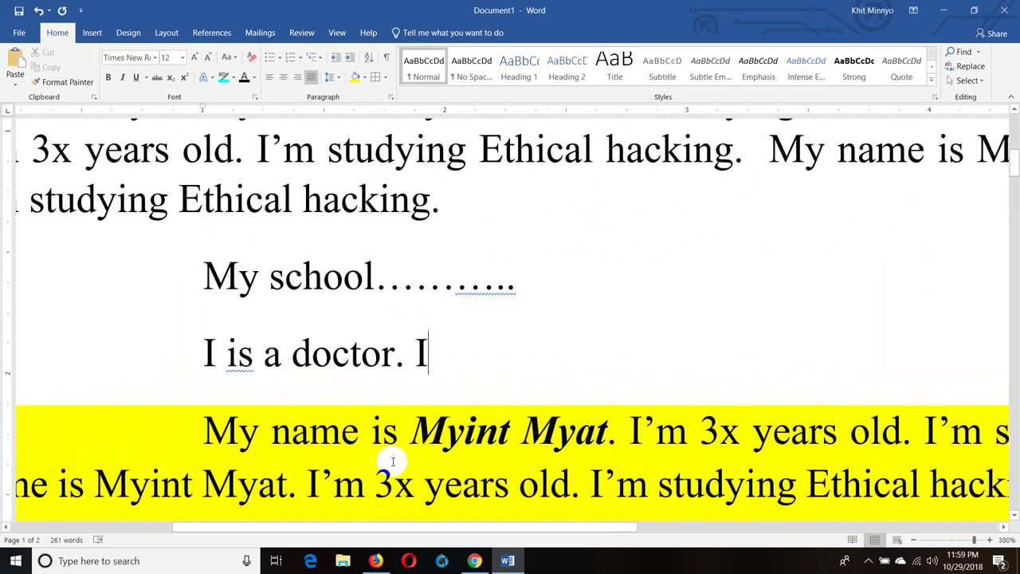
click(238, 354)
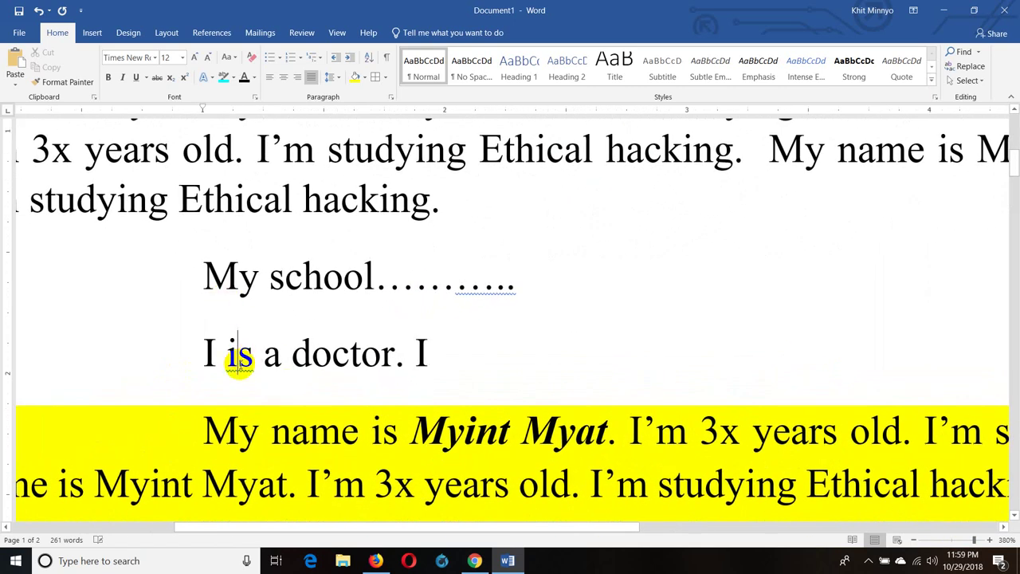
scroll(288, 345, down, 2)
click(229, 247)
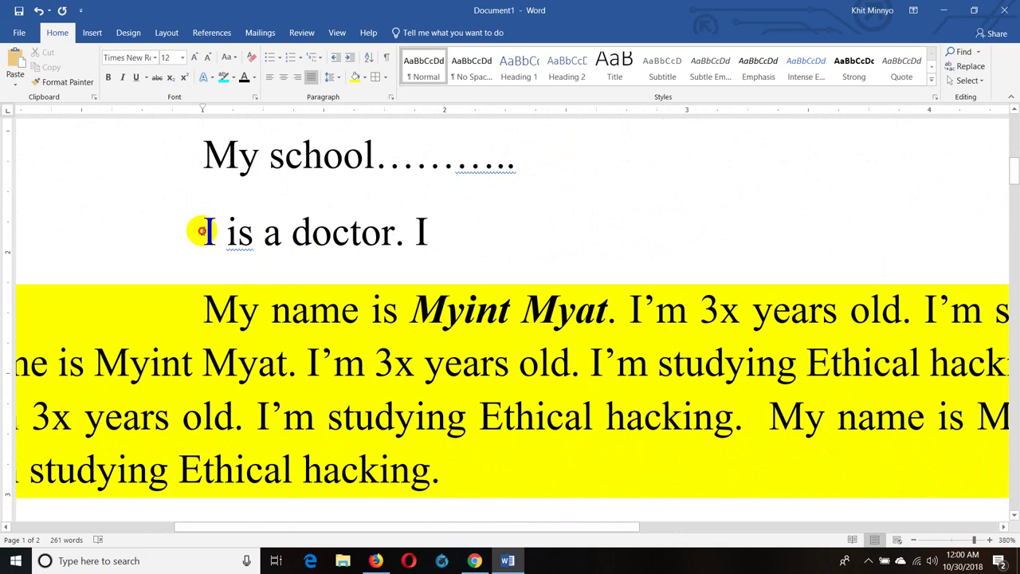
drag(201, 230, 248, 241)
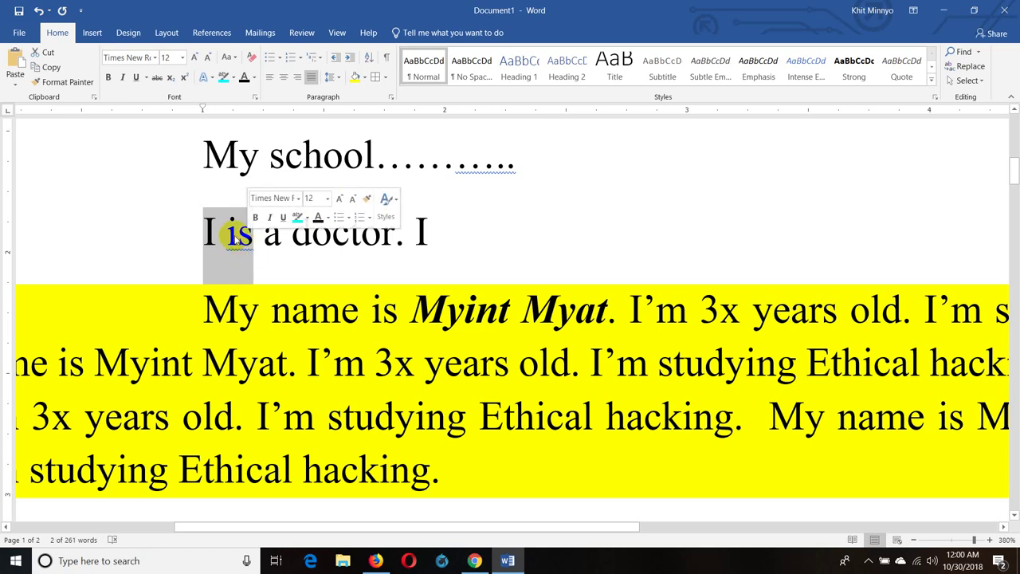
click(238, 237)
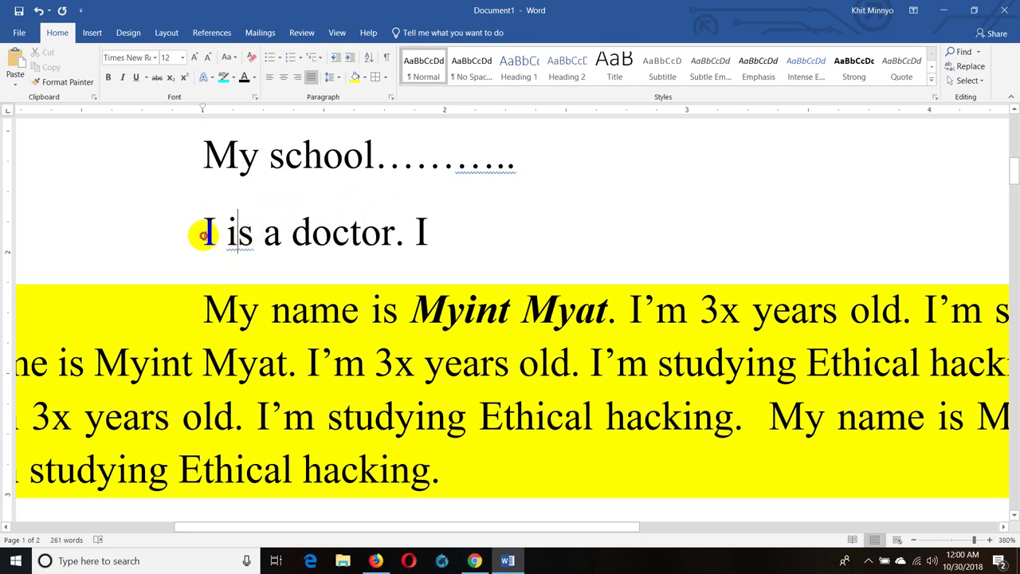
drag(204, 235, 249, 239)
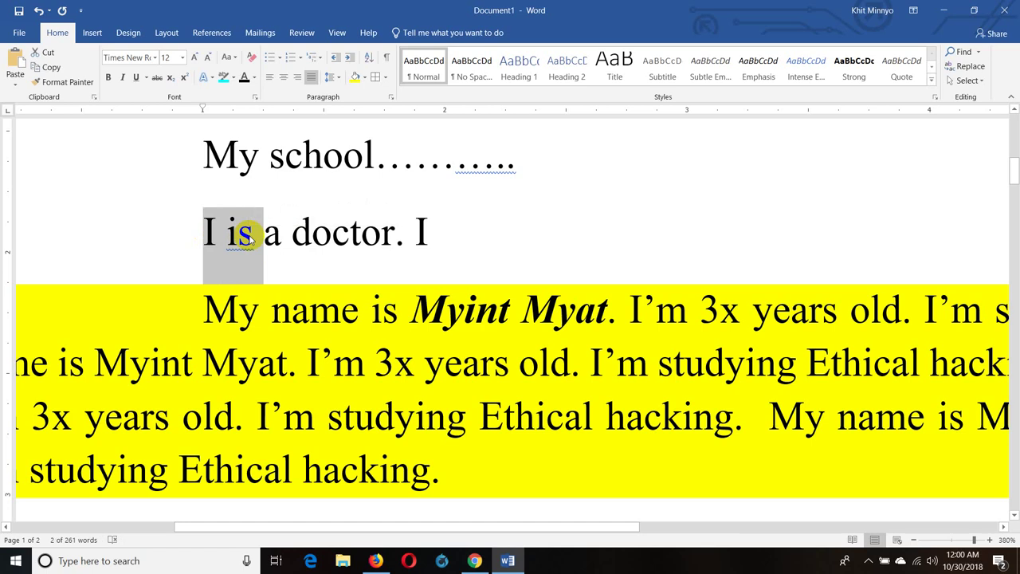
click(248, 239)
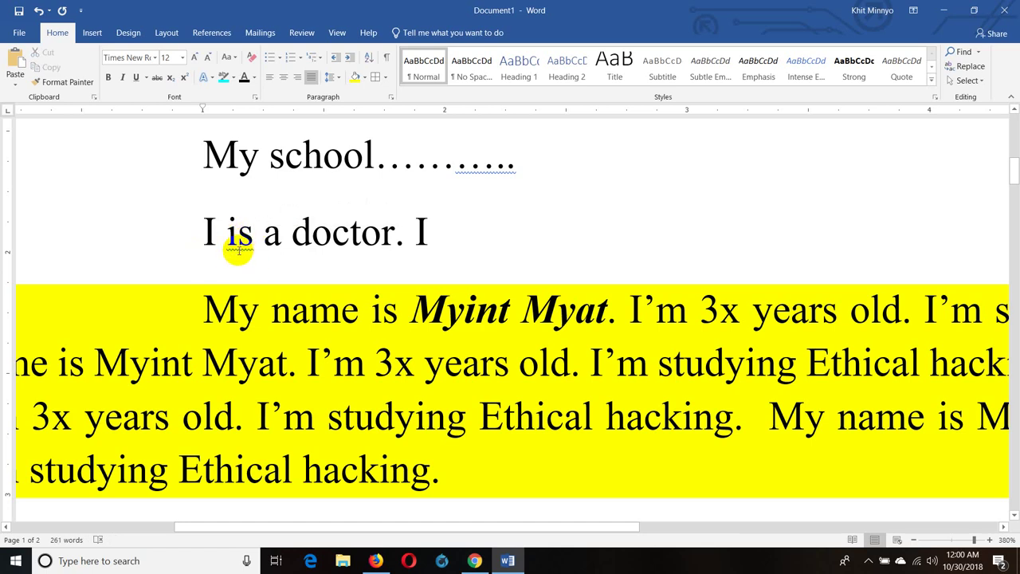
double_click(239, 247)
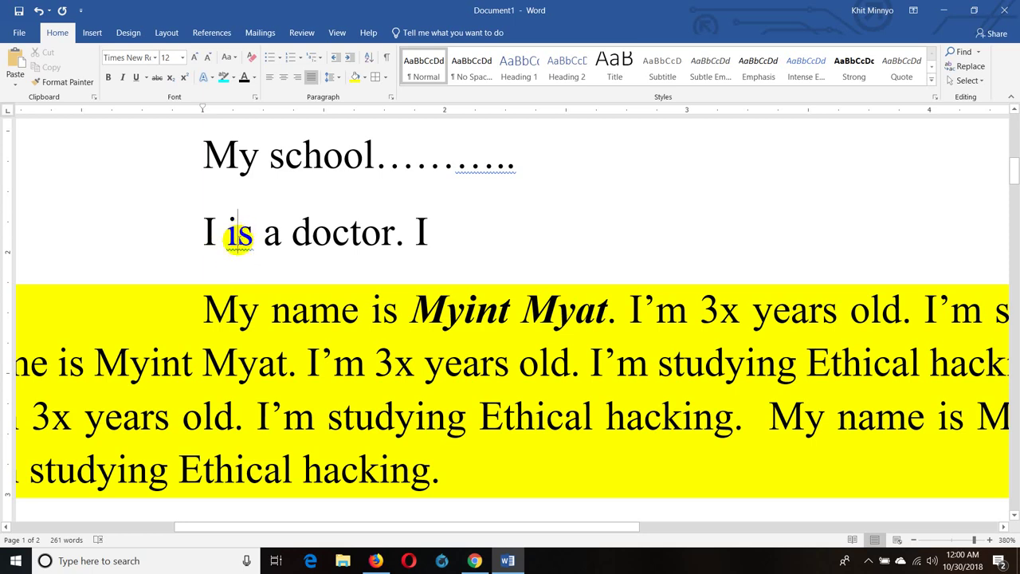
right_click(239, 239)
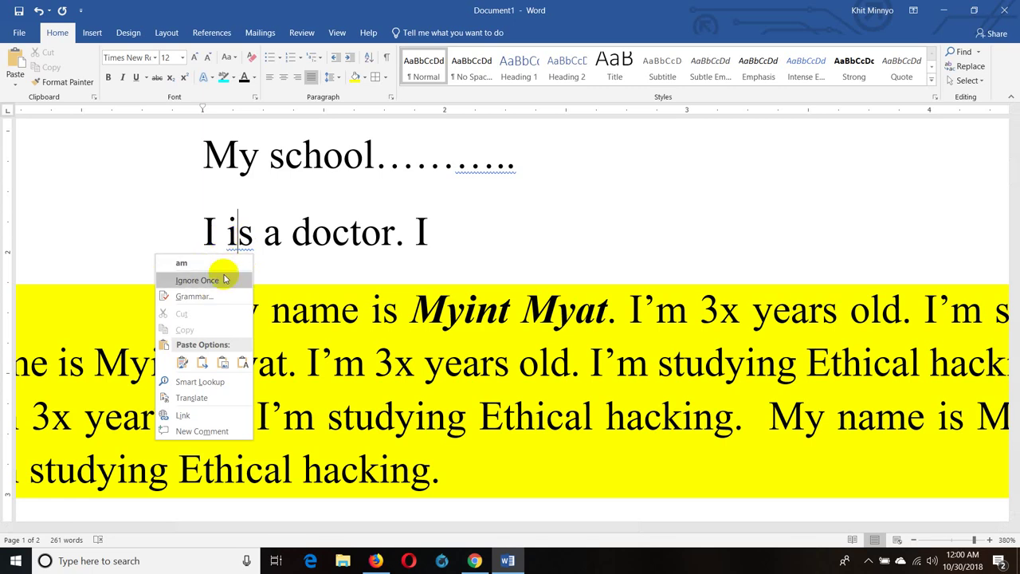
click(499, 233)
click(483, 233)
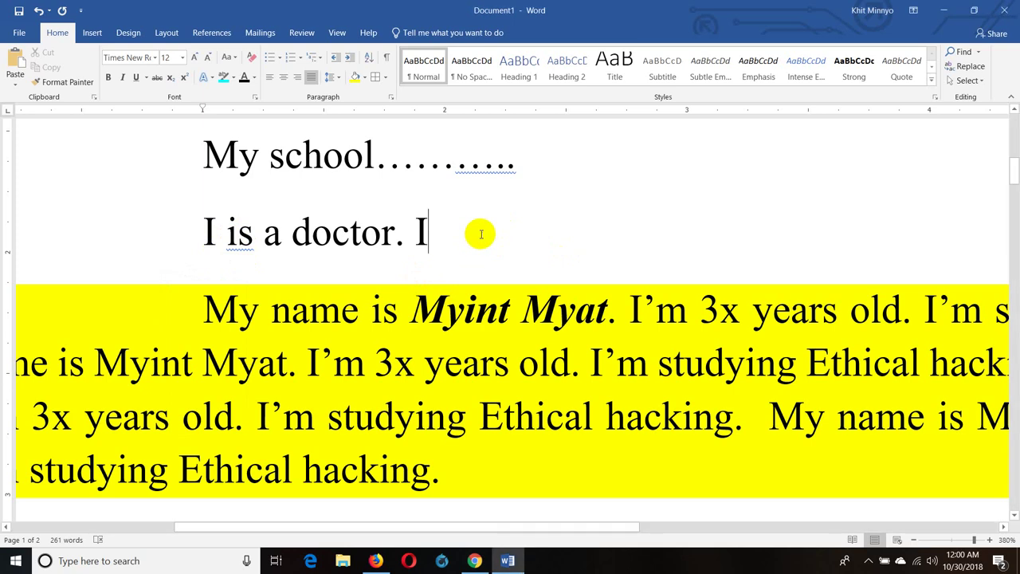
Continue the line with 'is a 9th word in English Alphabets.', correcting 'Alphabet' to 'Alphabets'
text(  is )
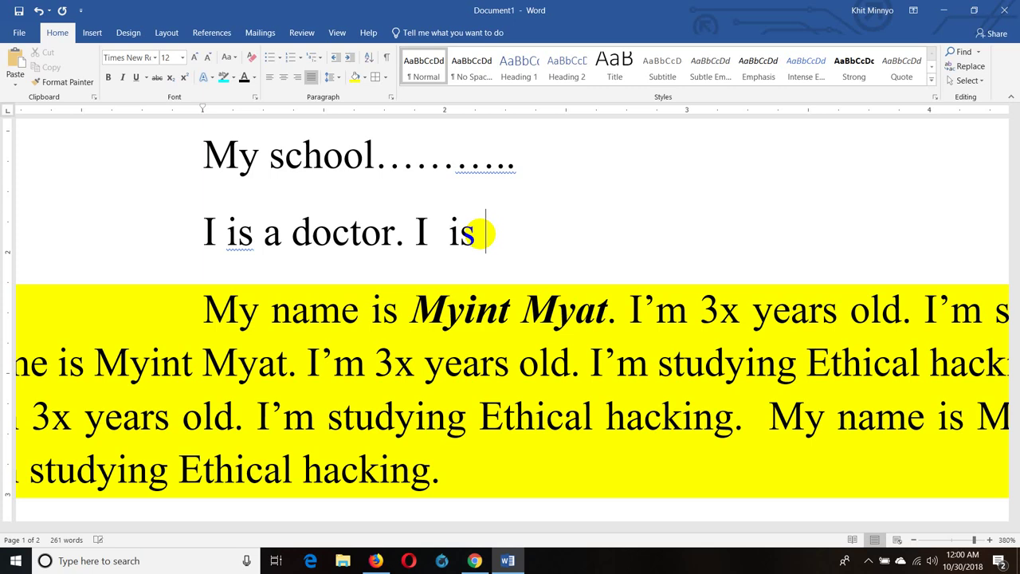
text(a)
text( 9th )
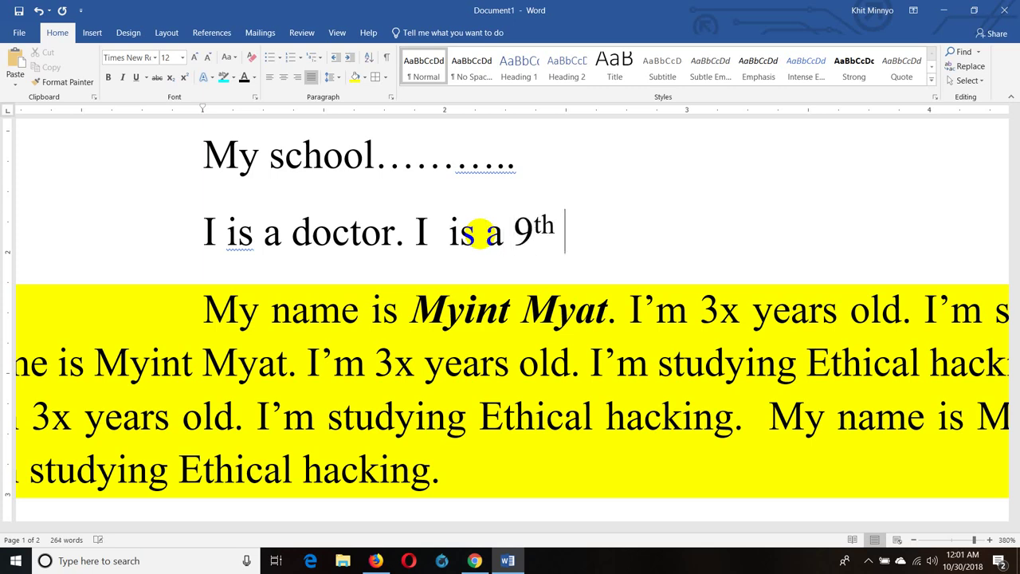
text(word)
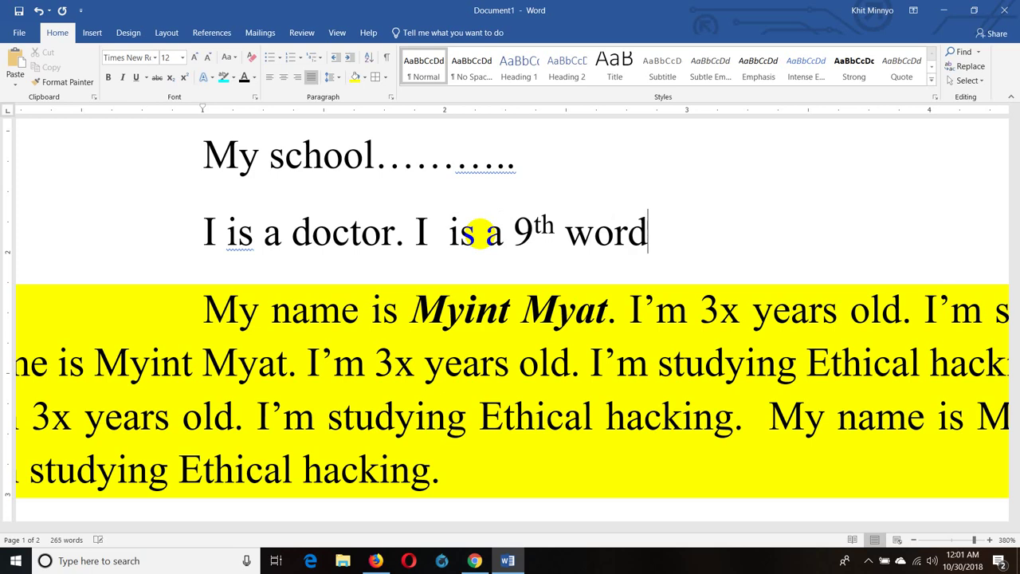
text( in Engli)
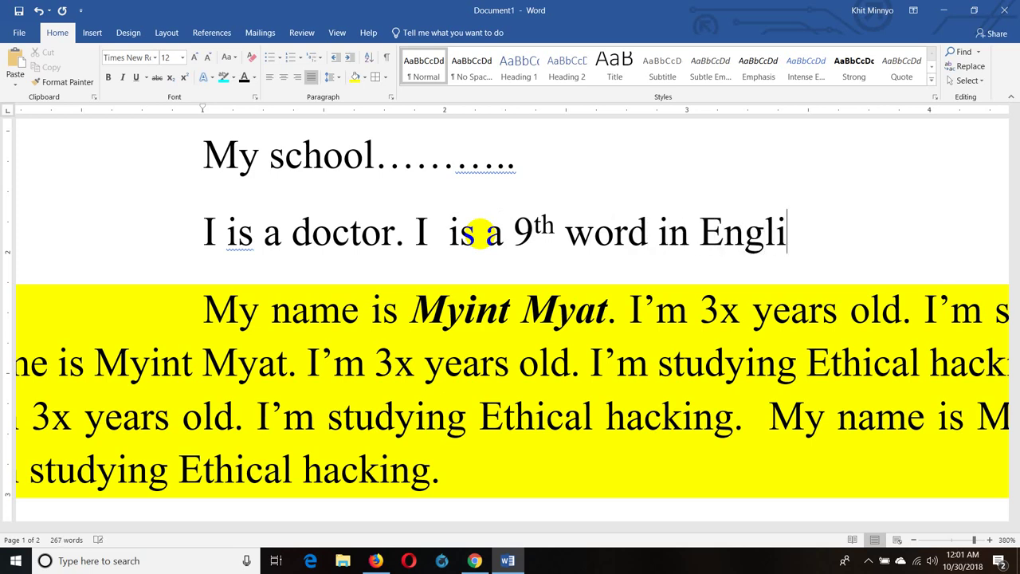
text(sh Alp)
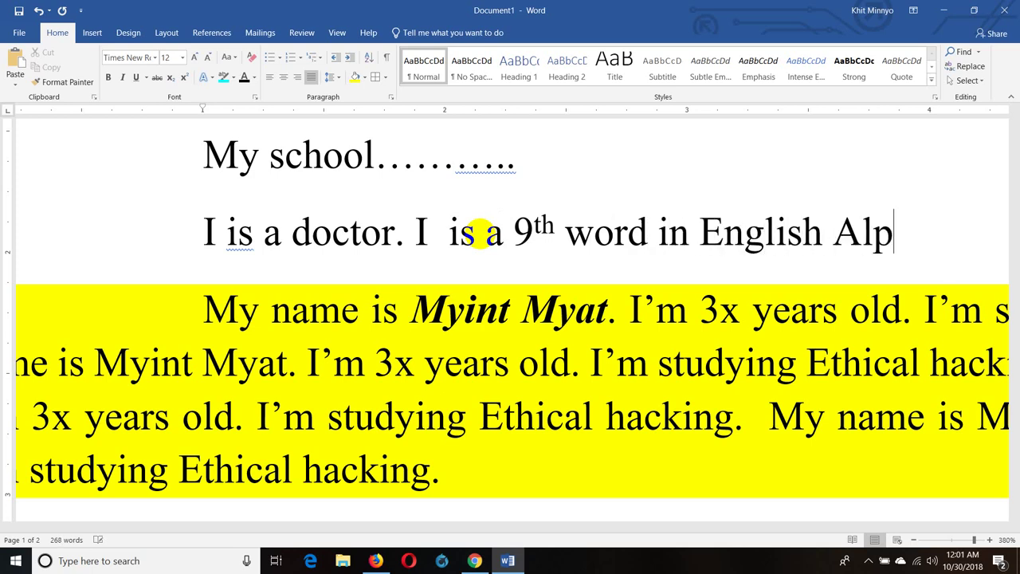
text(habet)
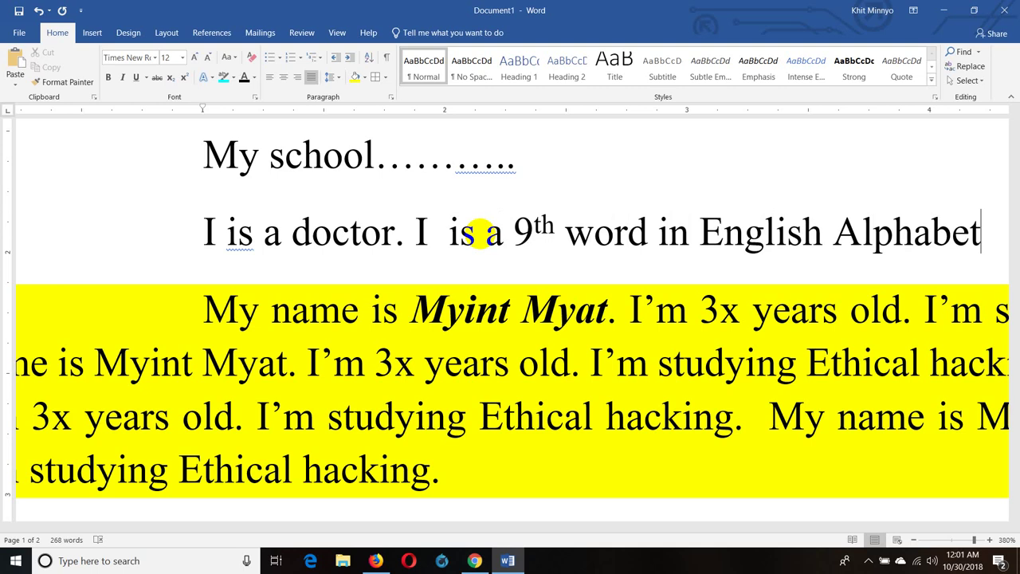
text(.)
key(BackSpace)
text(s.)
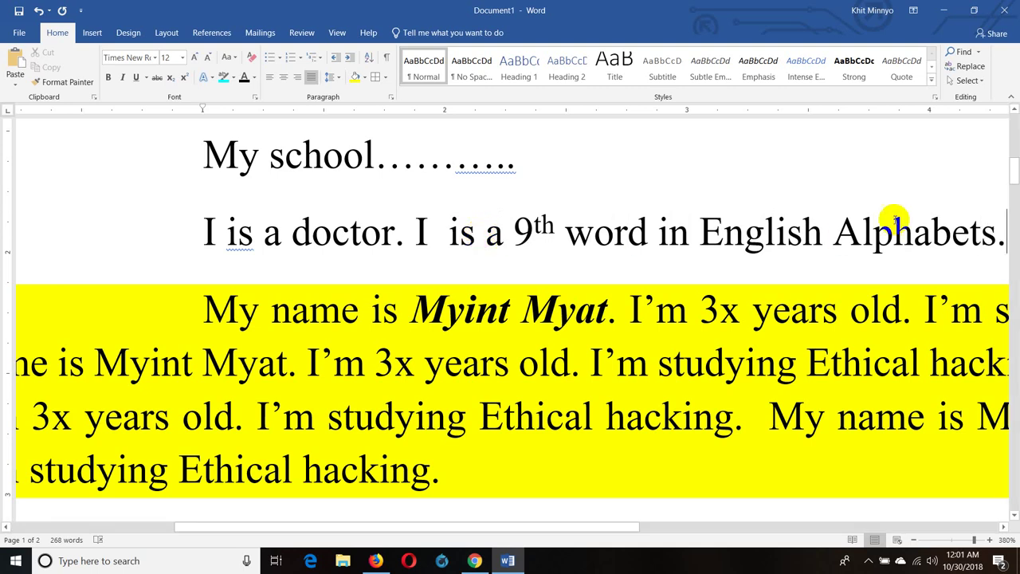
click(514, 235)
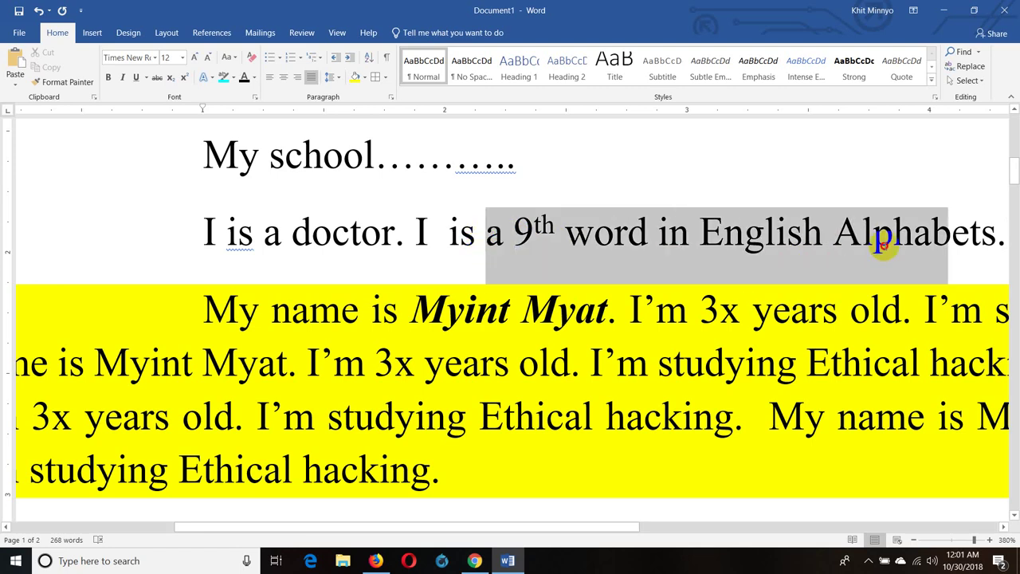
drag(488, 236, 1007, 239)
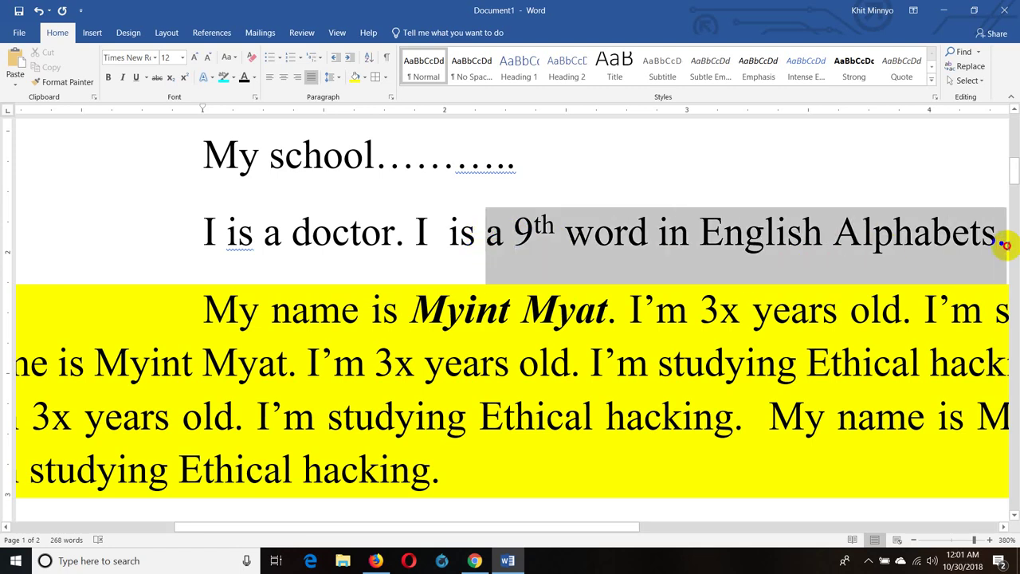
click(536, 247)
click(418, 237)
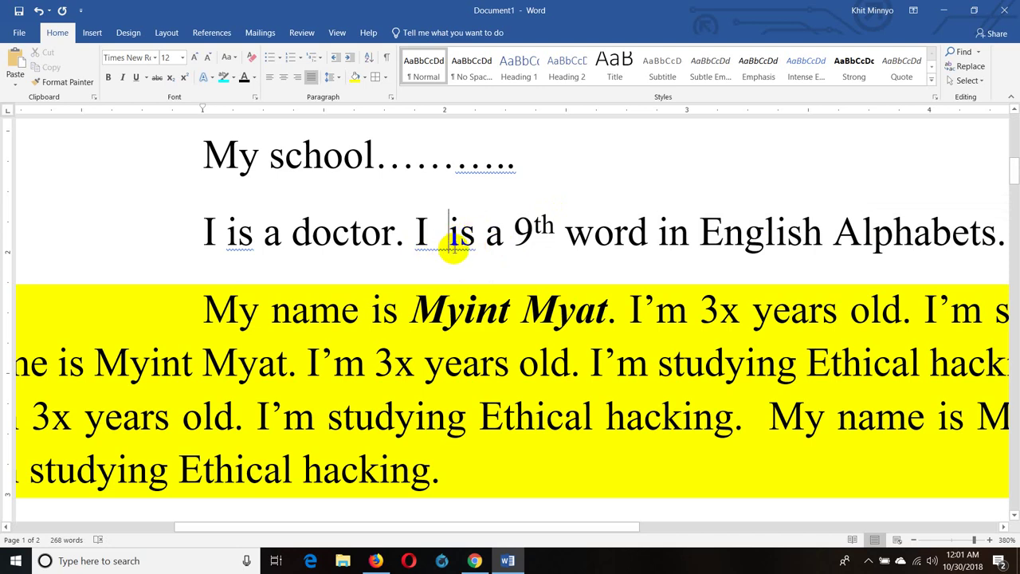
Delete the extra space between the second 'I' and 'is'
click(451, 237)
click(437, 247)
key(Delete)
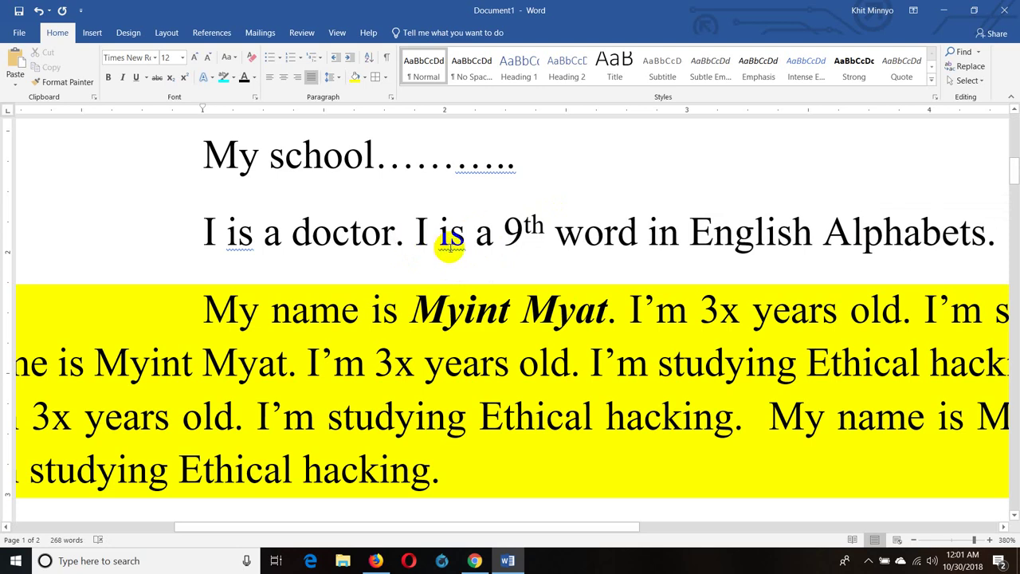
Wrap the second 'I' in single quotation marks so it reads 'I'
click(510, 254)
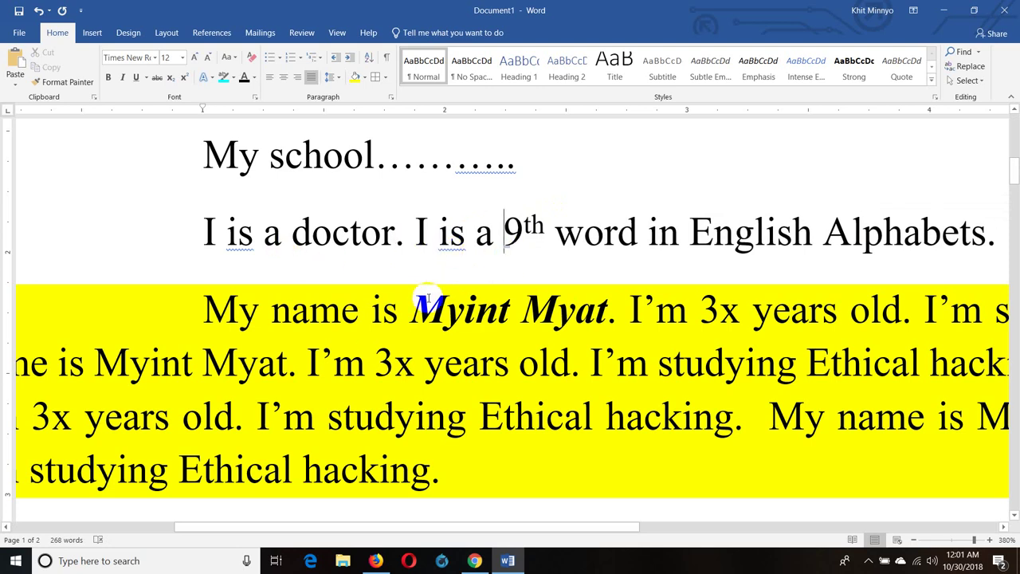
double_click(452, 243)
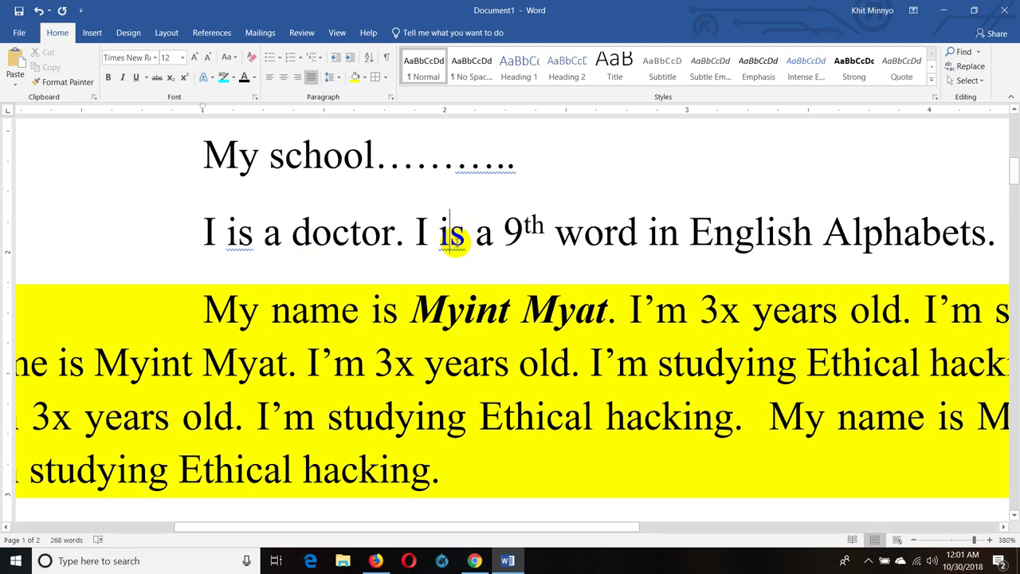
click(451, 241)
click(418, 239)
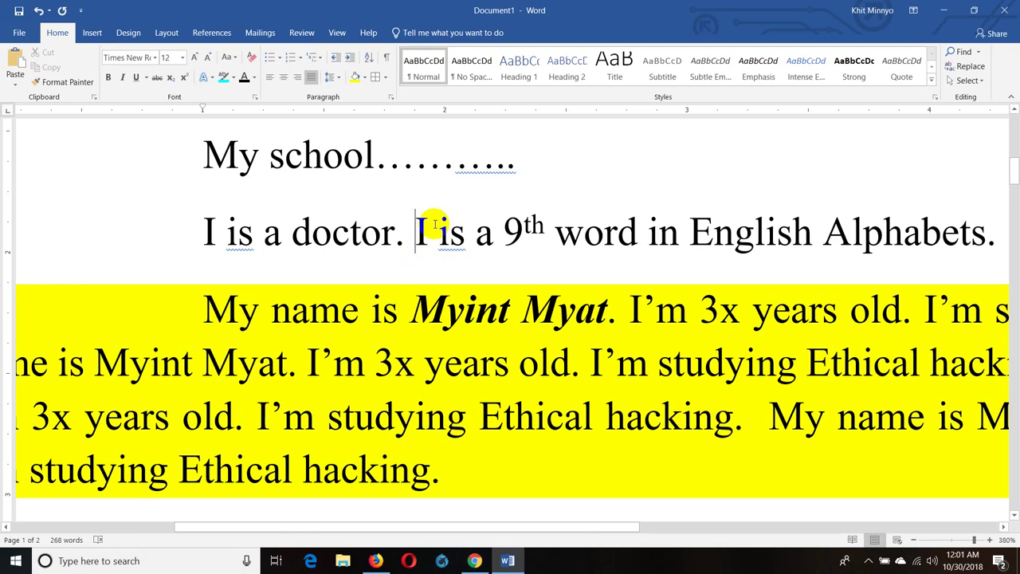
text(')
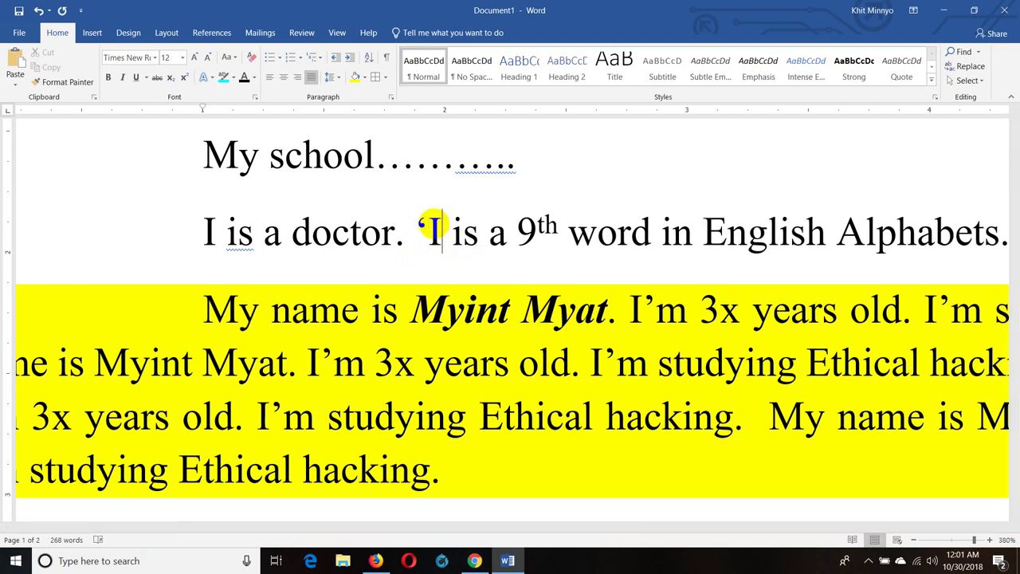
text(')
click(548, 249)
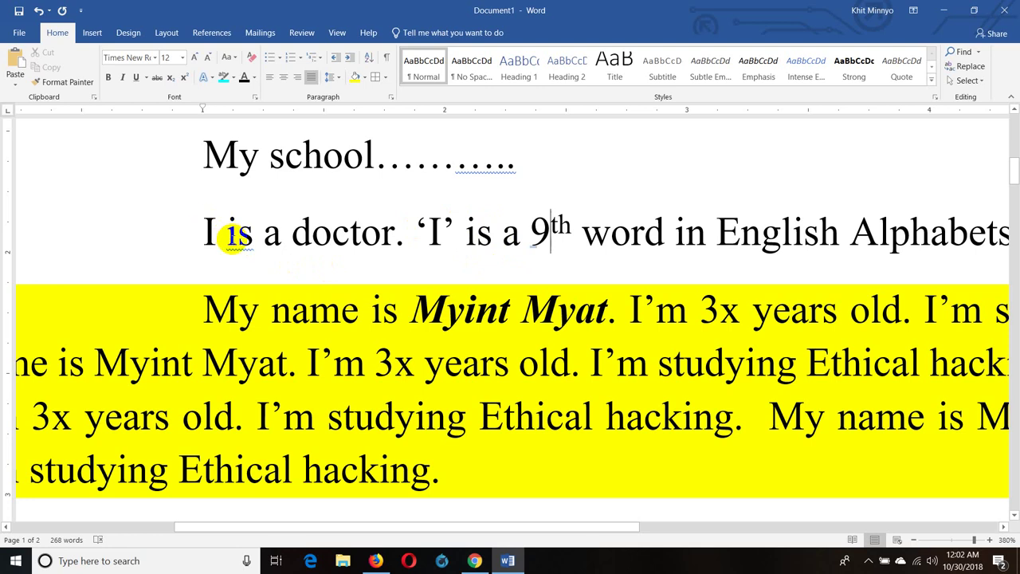
Accept the grammar suggestion 'am' for the first 'is', making it 'I am a doctor.'
right_click(233, 236)
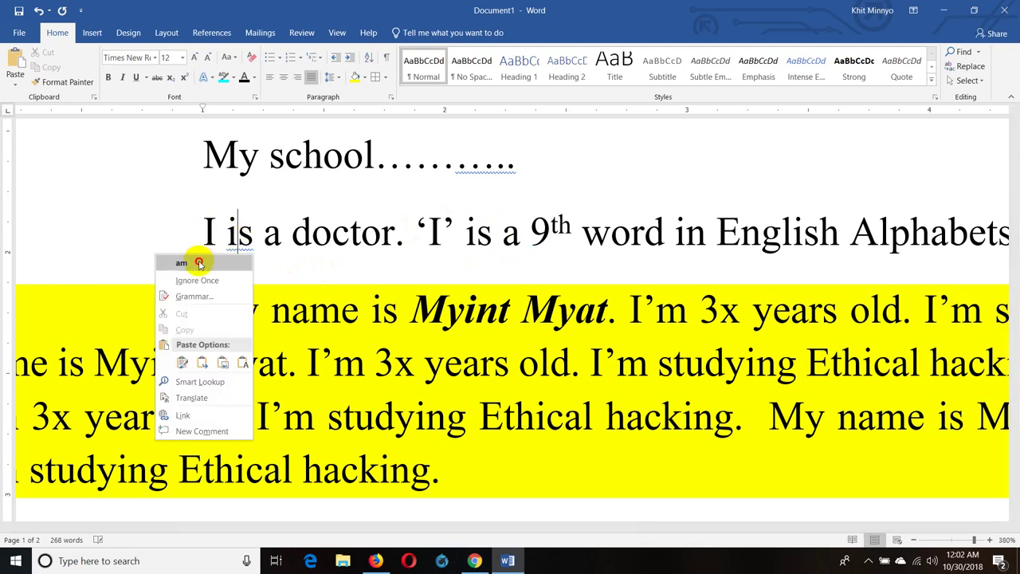
click(200, 263)
scroll(312, 264, down, 1)
scroll(312, 264, down, 2)
scroll(310, 261, up, 3)
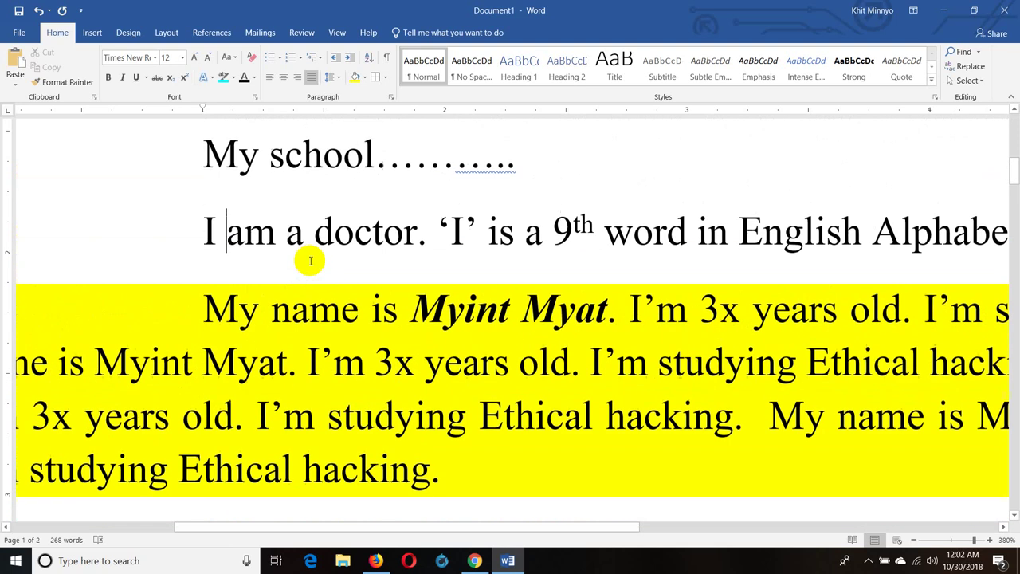
scroll(310, 261, down, 4)
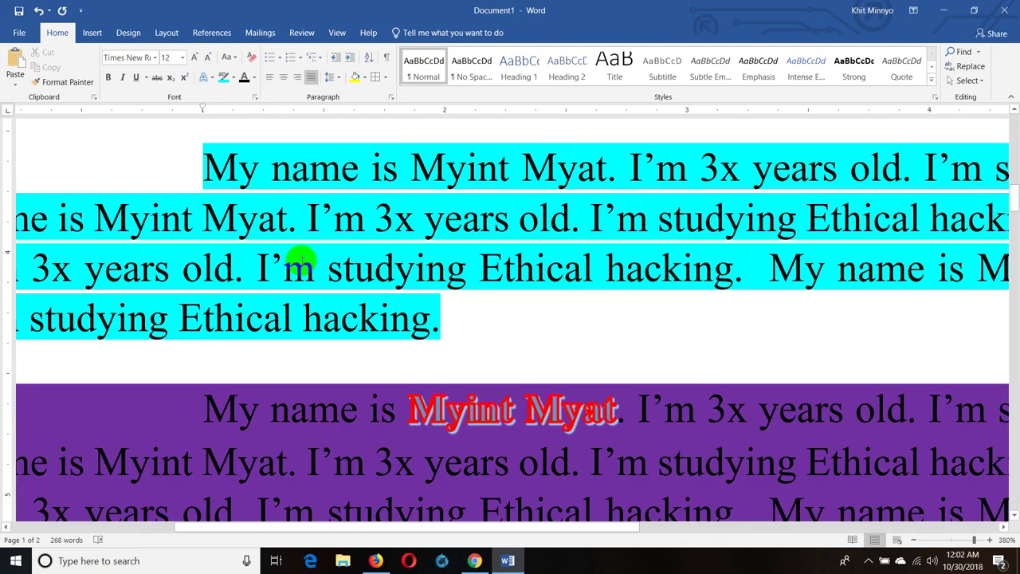
scroll(302, 257, down, 1)
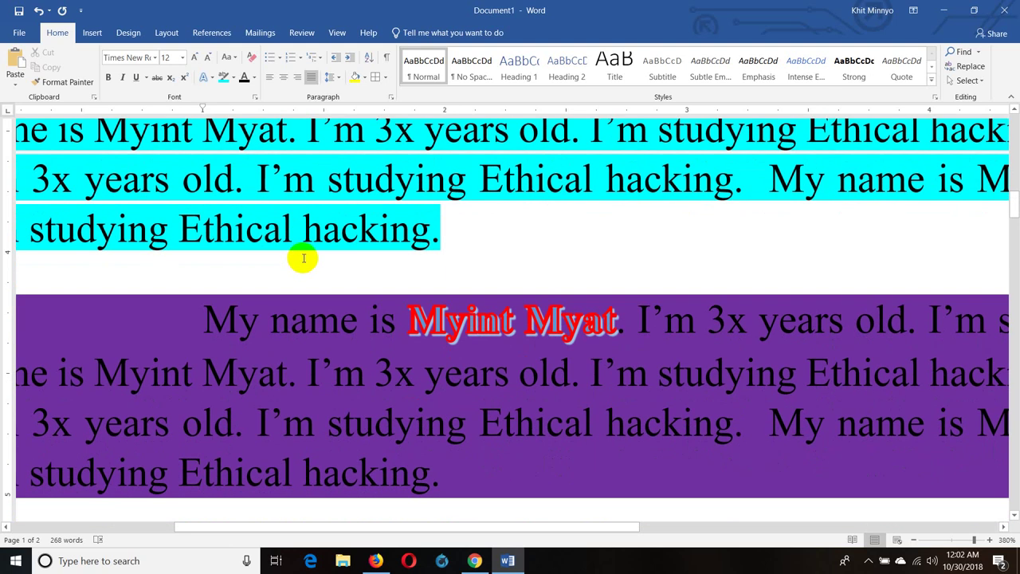
scroll(303, 258, down, 6)
scroll(303, 255, down, 3)
scroll(303, 255, down, 3)
scroll(303, 255, down, 2)
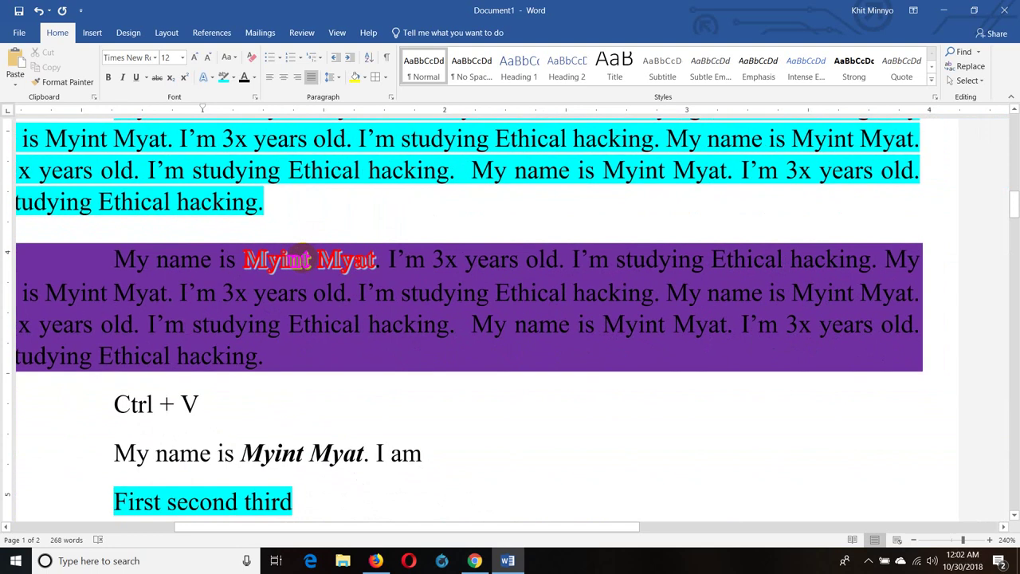
scroll(303, 256, down, 4)
scroll(302, 257, down, 5)
scroll(304, 257, down, 3)
scroll(303, 258, down, 1)
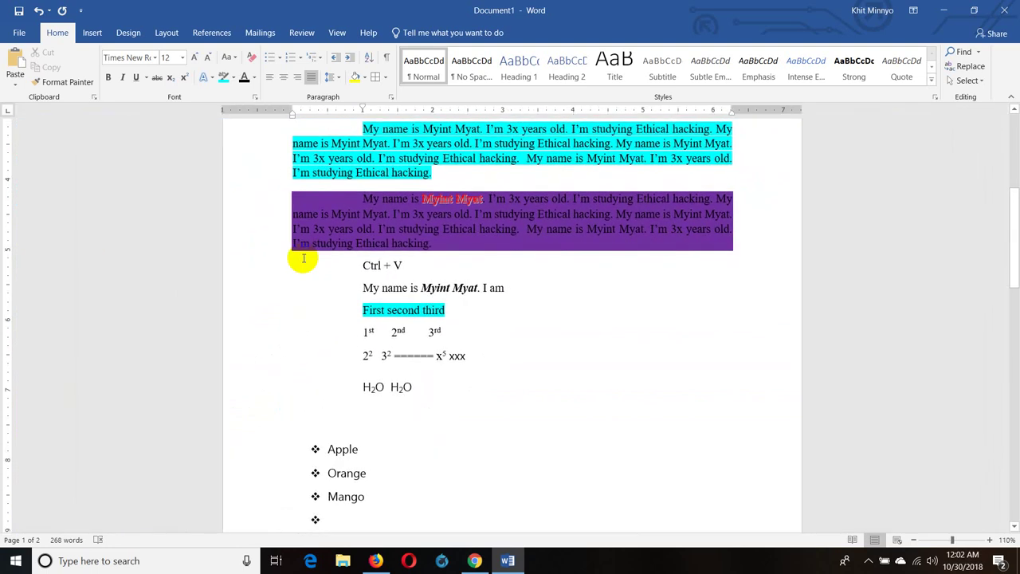
scroll(465, 318, up, 3)
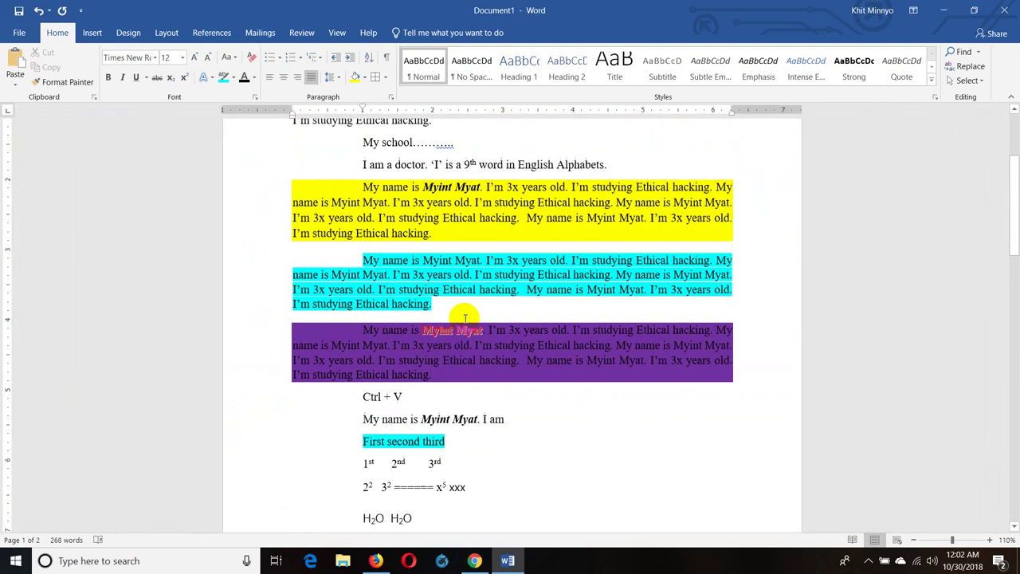